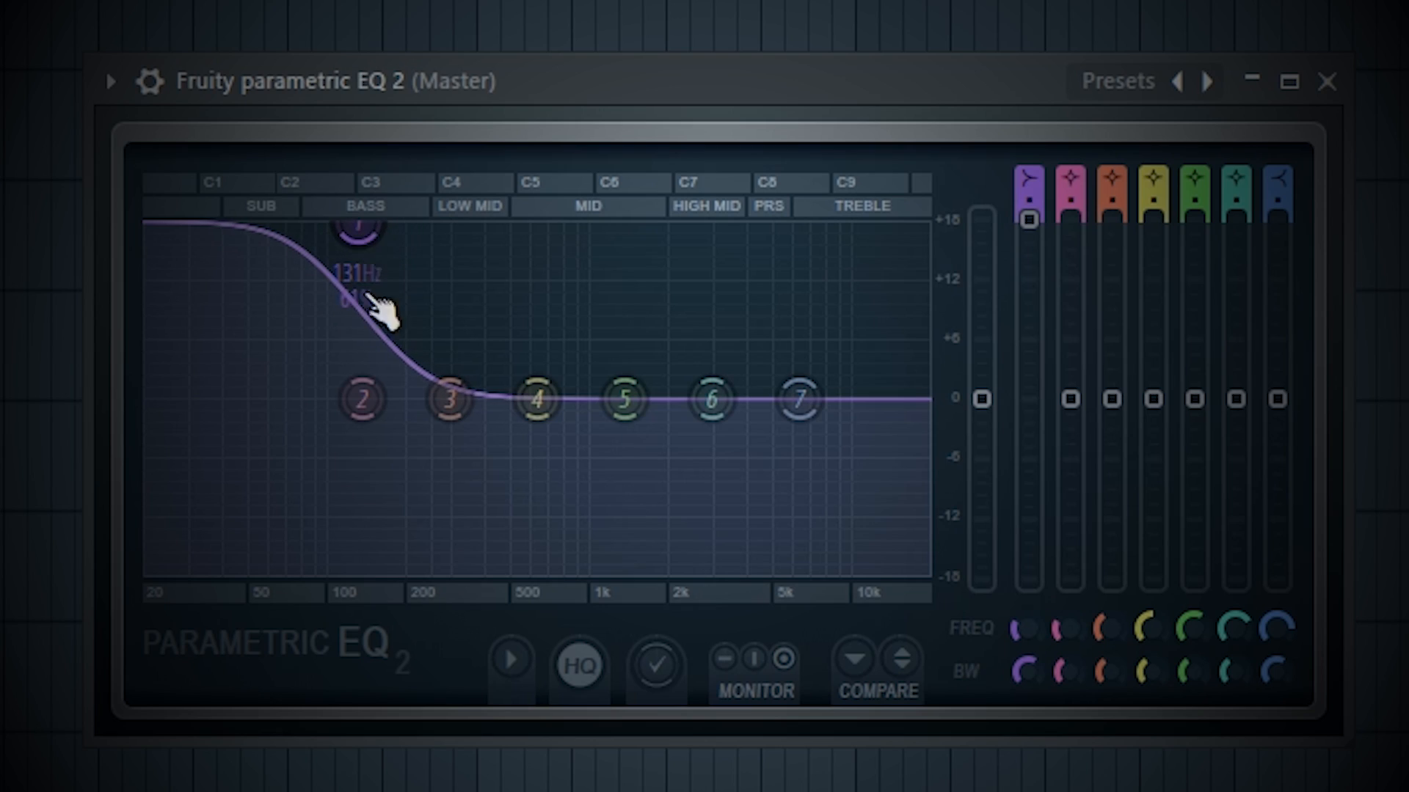
# Sweep the boosted band 1 low shelf of the master Fruity parametric EQ 2 to a higher frequency
pyautogui.moveTo(385, 250); pyautogui.dragTo(523, 257)
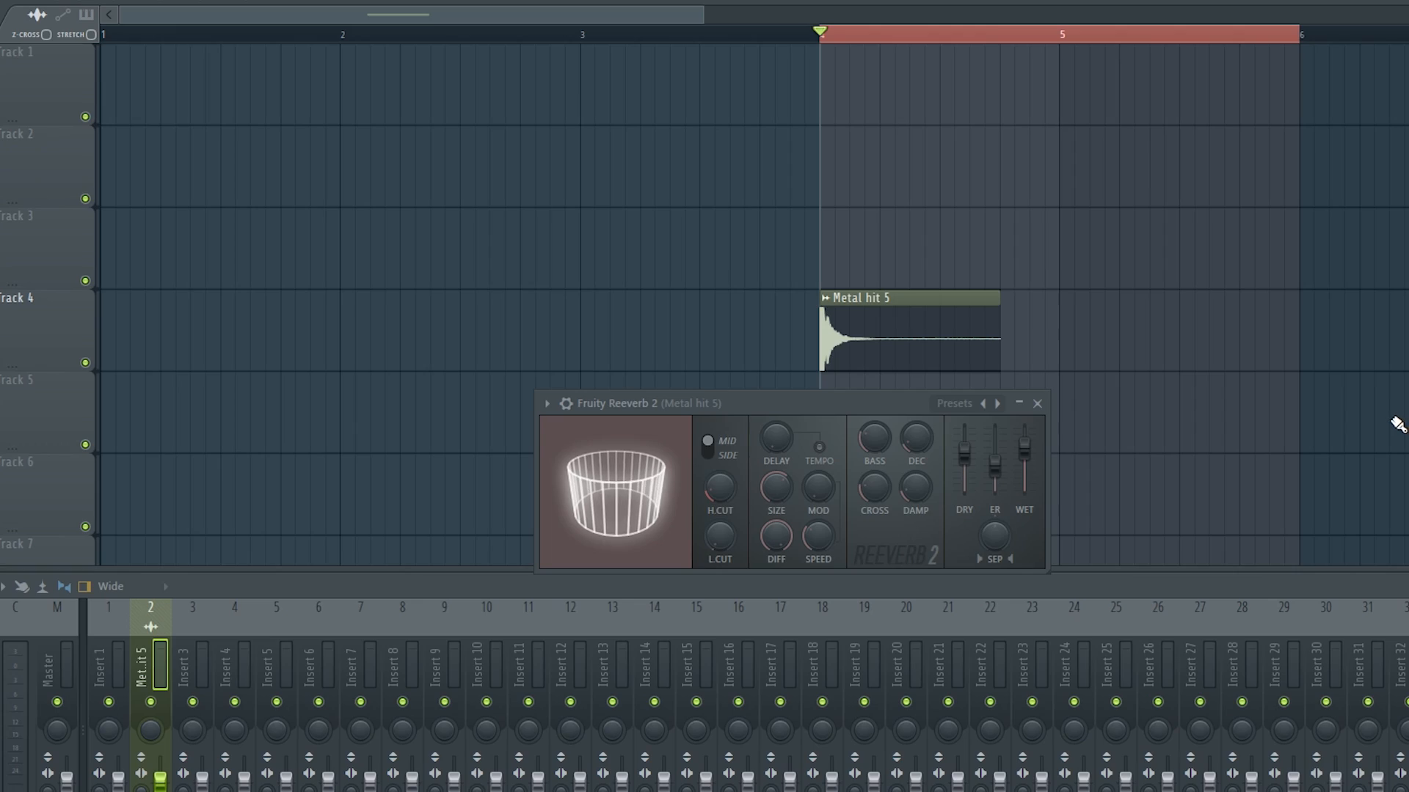
# Play the metal hit and consolidate Track 4 from the track start into a rendered WAV clip with insert effects enabled
pyautogui.press('space')
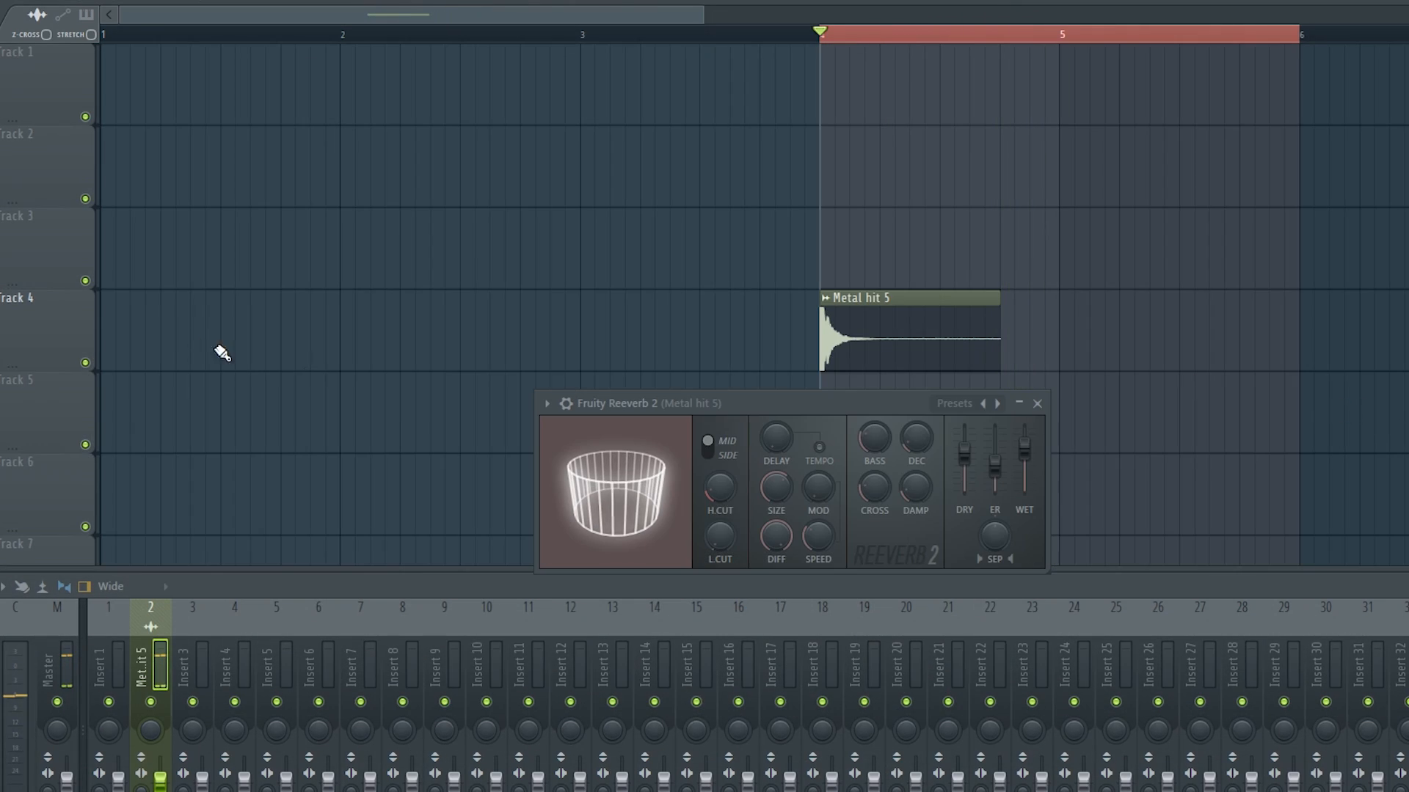
pyautogui.rightClick(41, 294)
pyautogui.moveTo(80, 589)
pyautogui.click(246, 578)
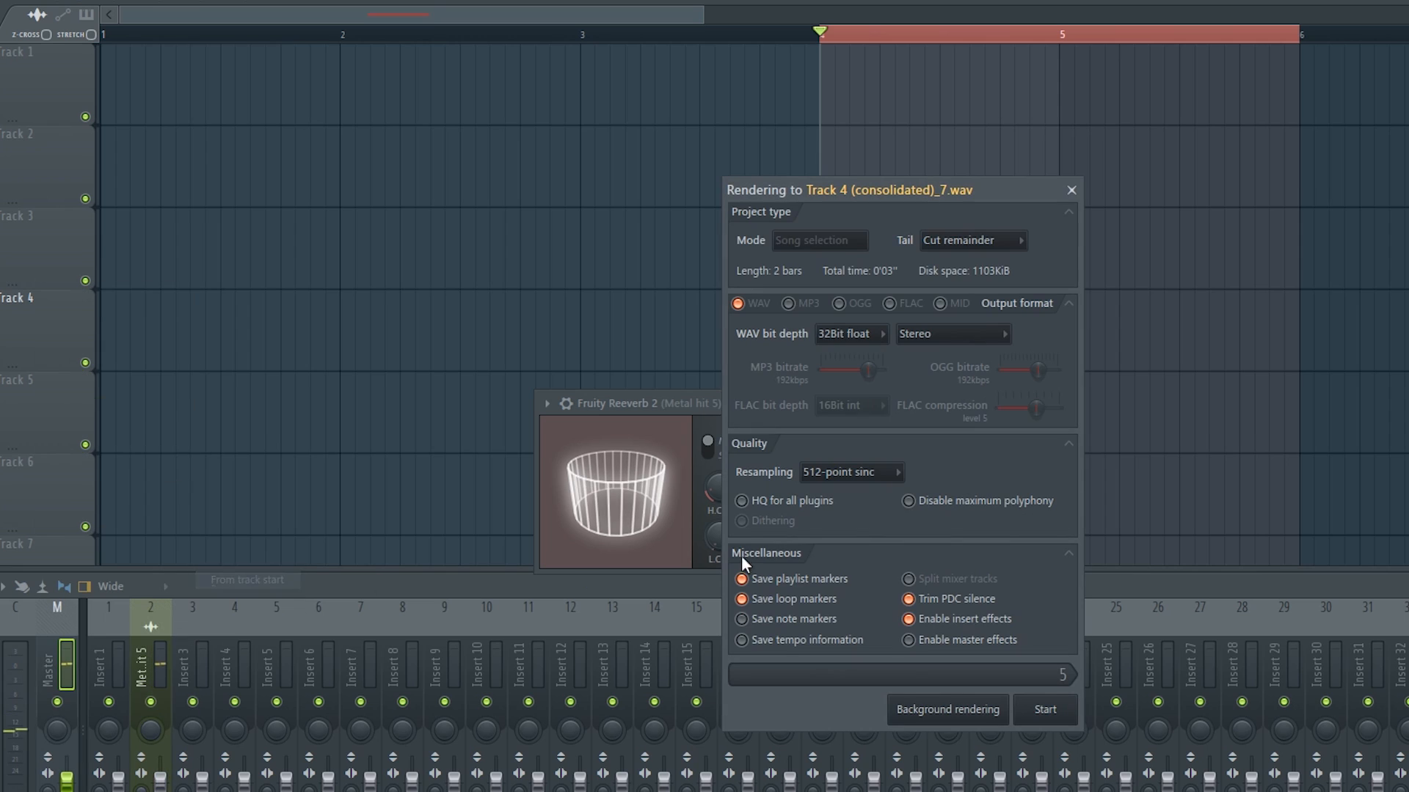
pyautogui.click(1047, 710)
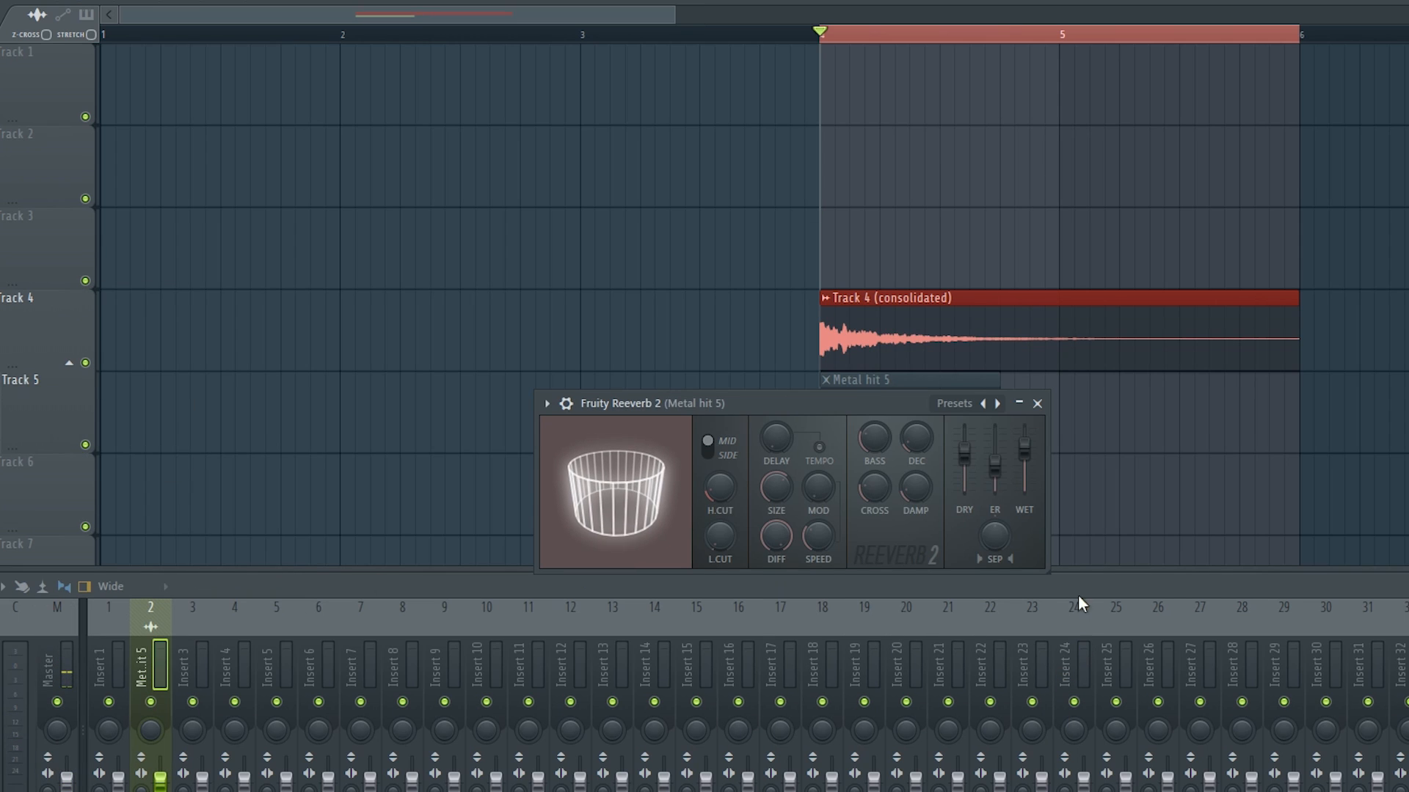
# Reverse the consolidated Track 4 audio clip and reposition it in the playlist
pyautogui.doubleClick(998, 297)
pyautogui.click(381, 357)
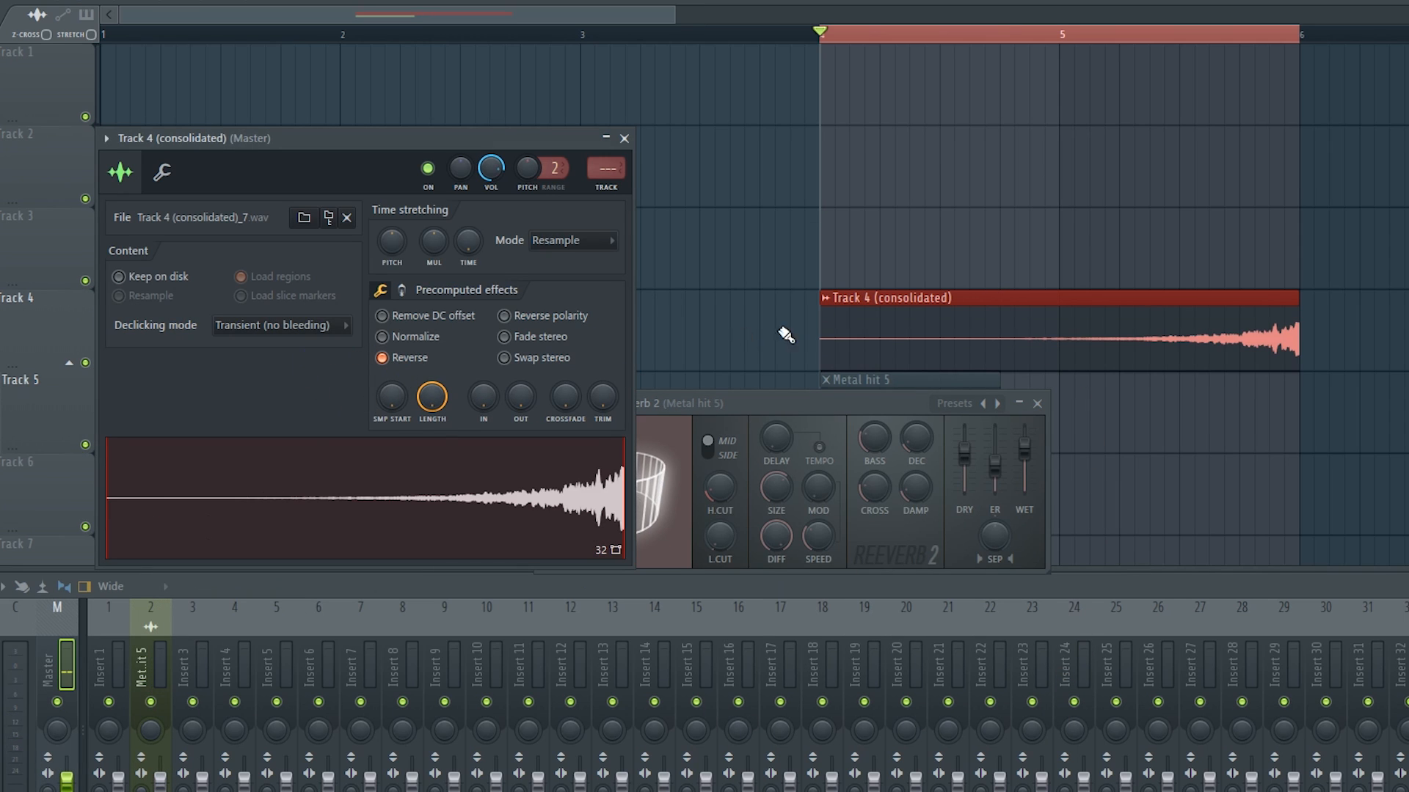
pyautogui.moveTo(1005, 323); pyautogui.dragTo(616, 327)
pyautogui.moveTo(837, 310); pyautogui.dragTo(1226, 320)
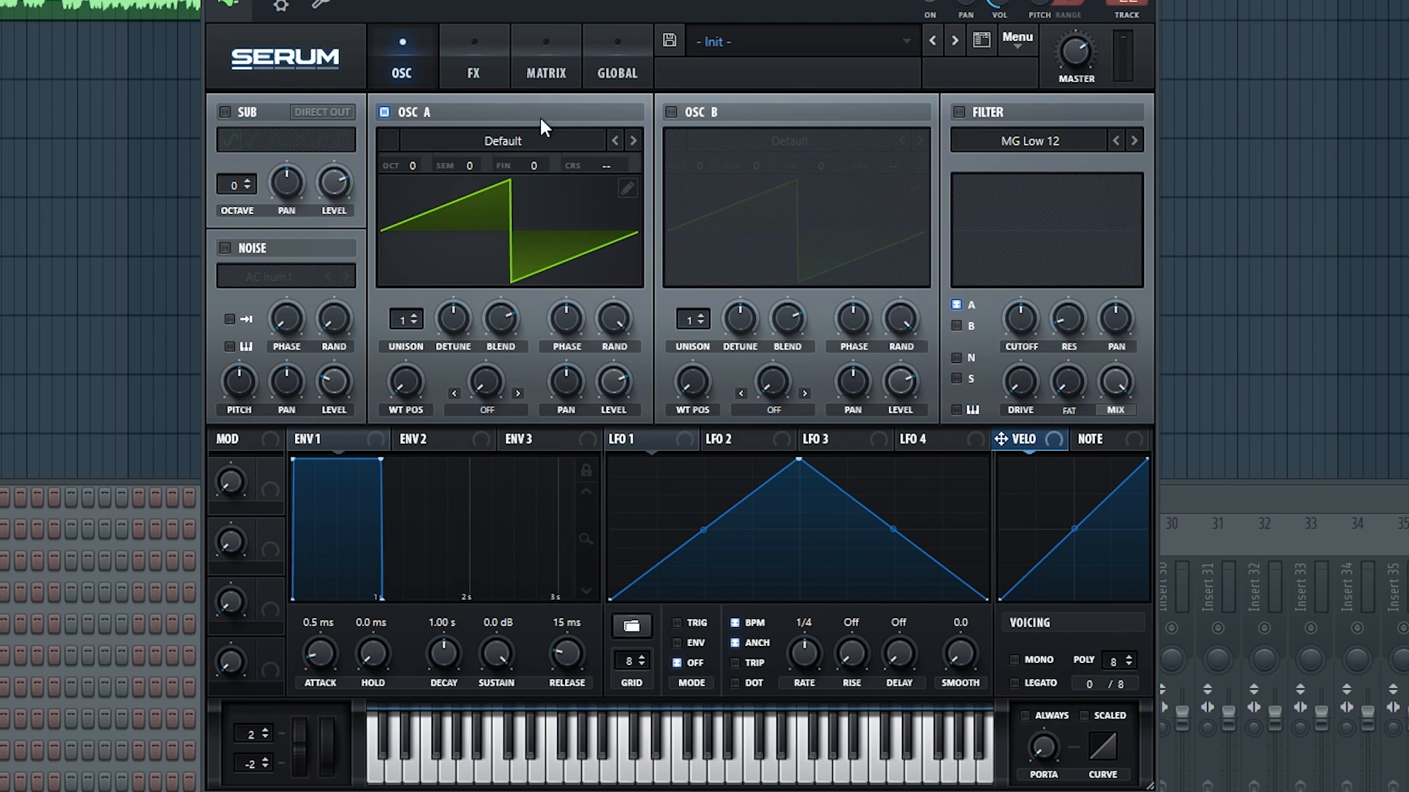
# Set Serum's oscillator A to Basic Shapes at +1 octave with a reduced level, and enable the sub oscillator
pyautogui.click(457, 138)
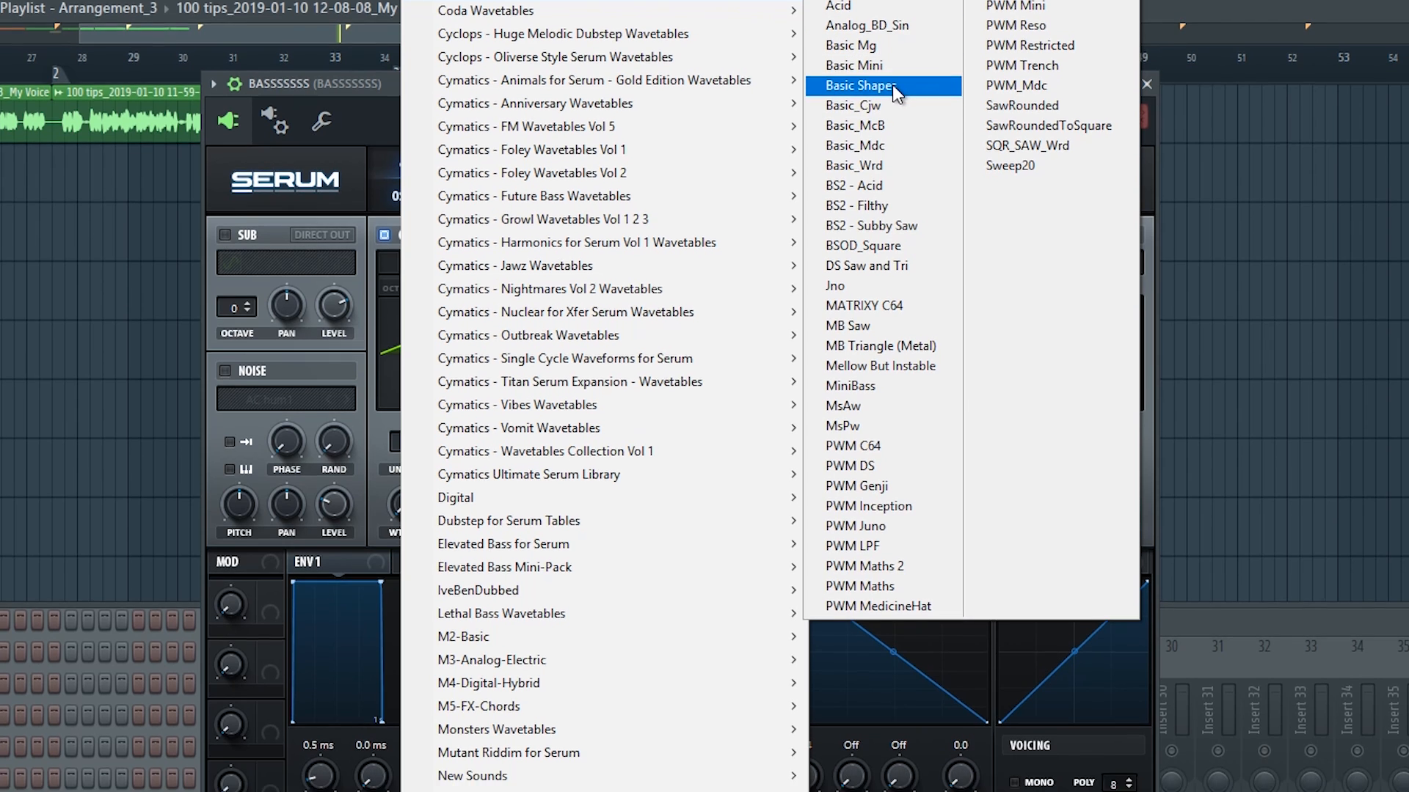
pyautogui.click(887, 110)
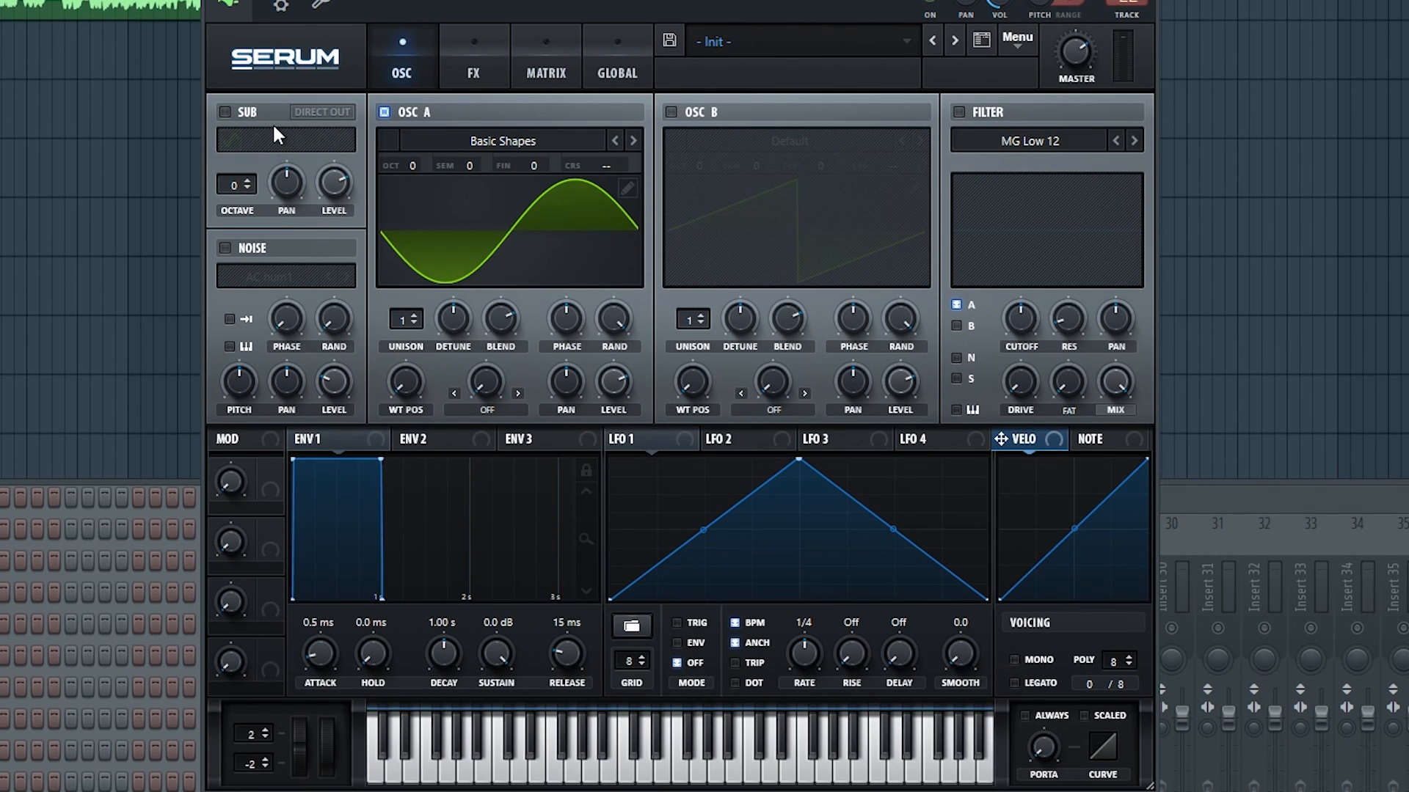
pyautogui.click(227, 112)
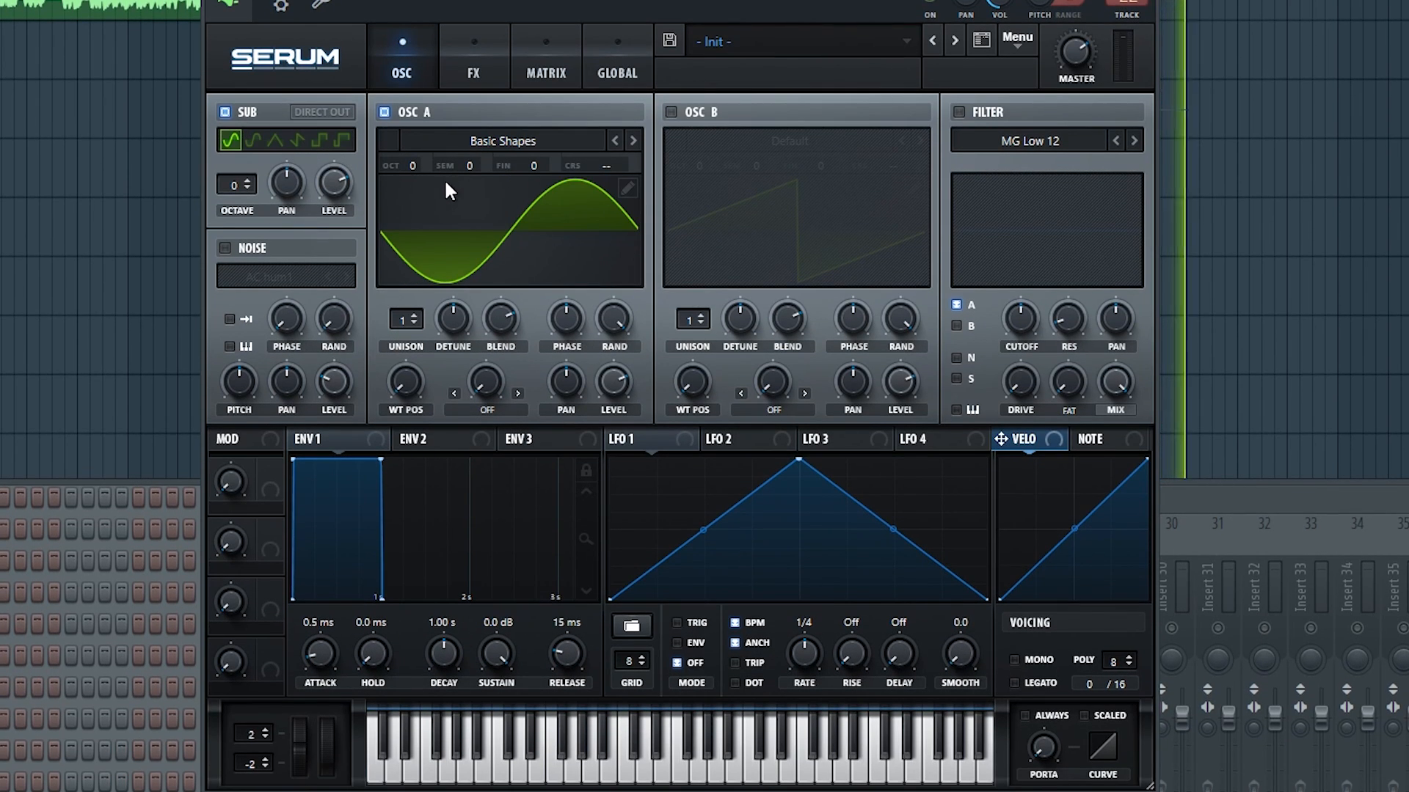
pyautogui.moveTo(415, 162); pyautogui.dragTo(419, 144)
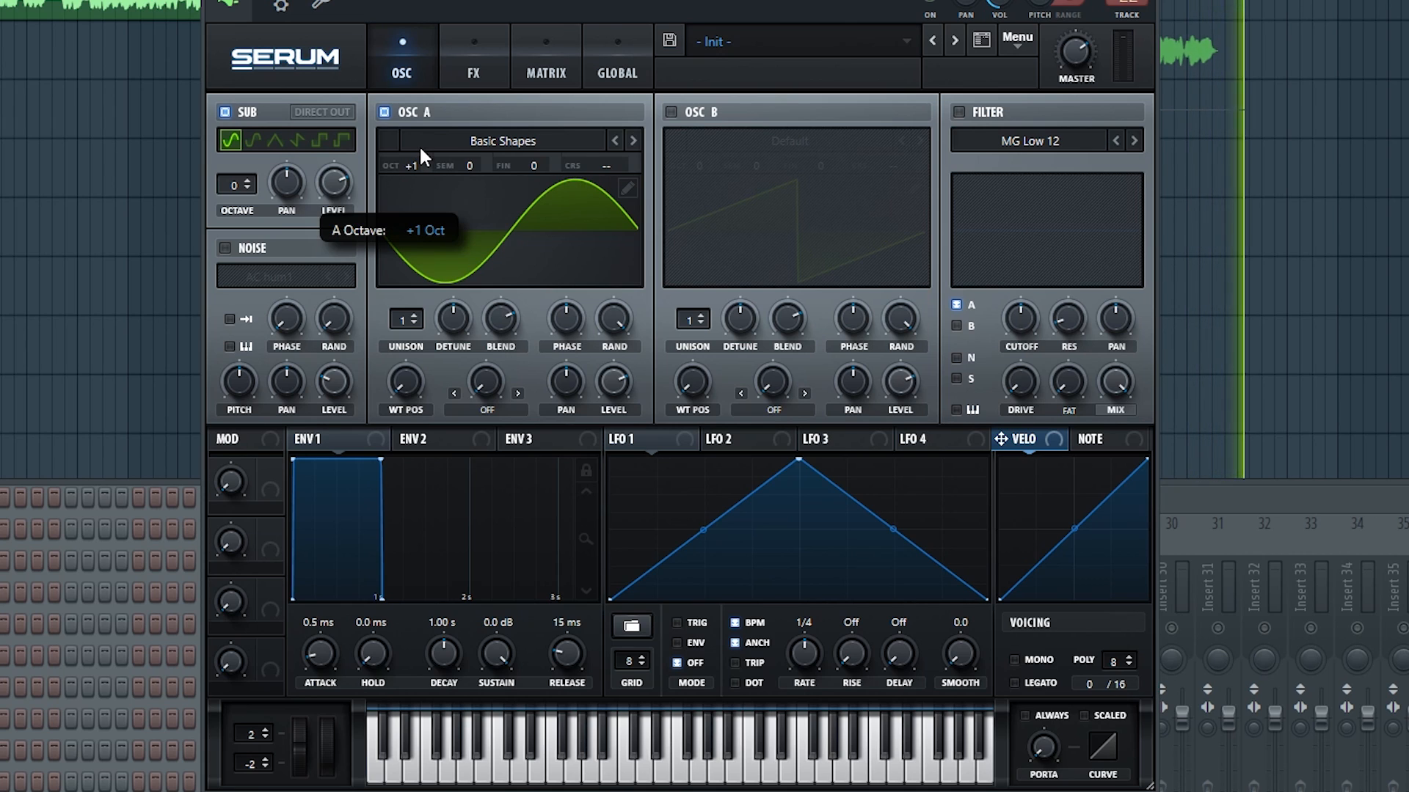
pyautogui.moveTo(613, 380); pyautogui.dragTo(610, 521)
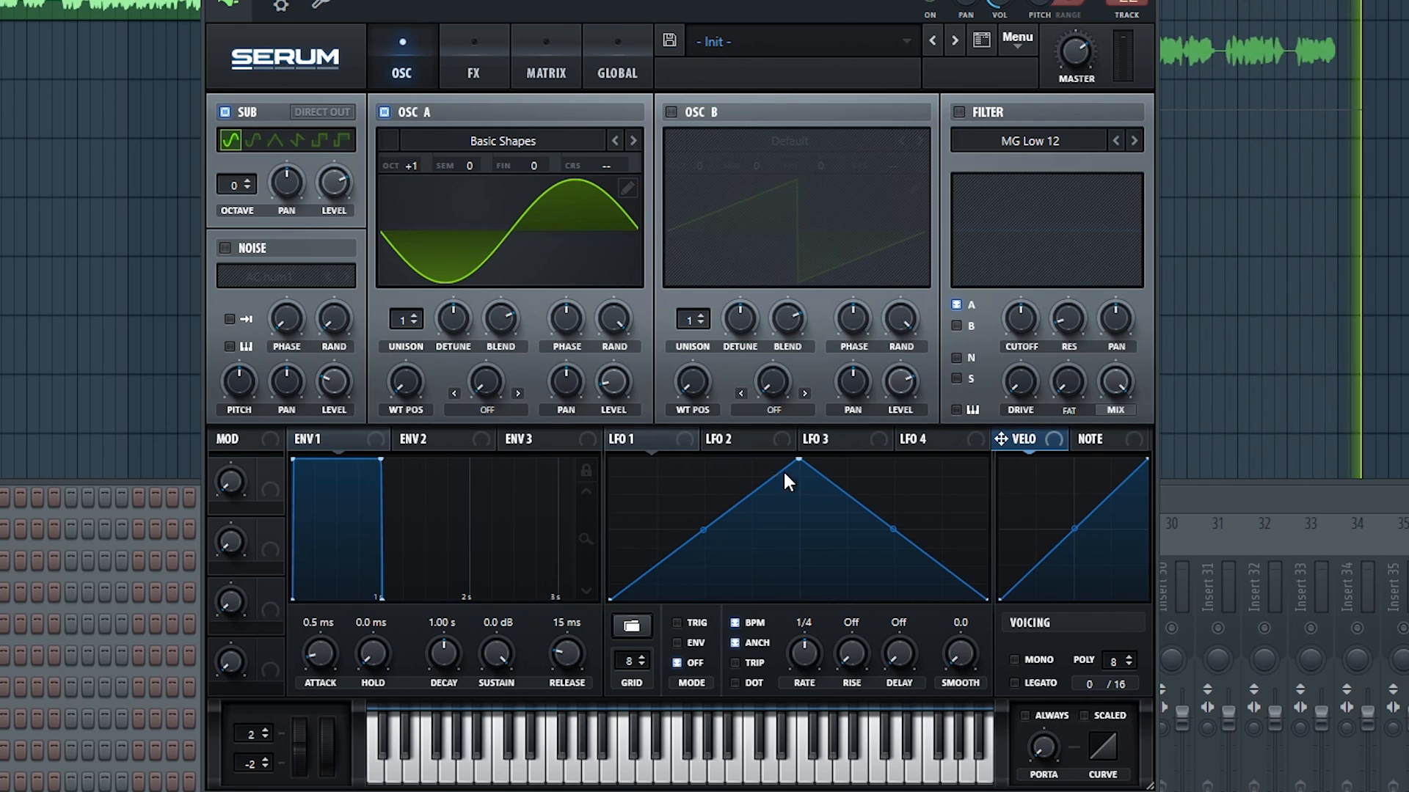
# Reshape LFO 1 into a short early peak, running in envelope mode with BPM sync off
pyautogui.moveTo(803, 462); pyautogui.dragTo(629, 454)
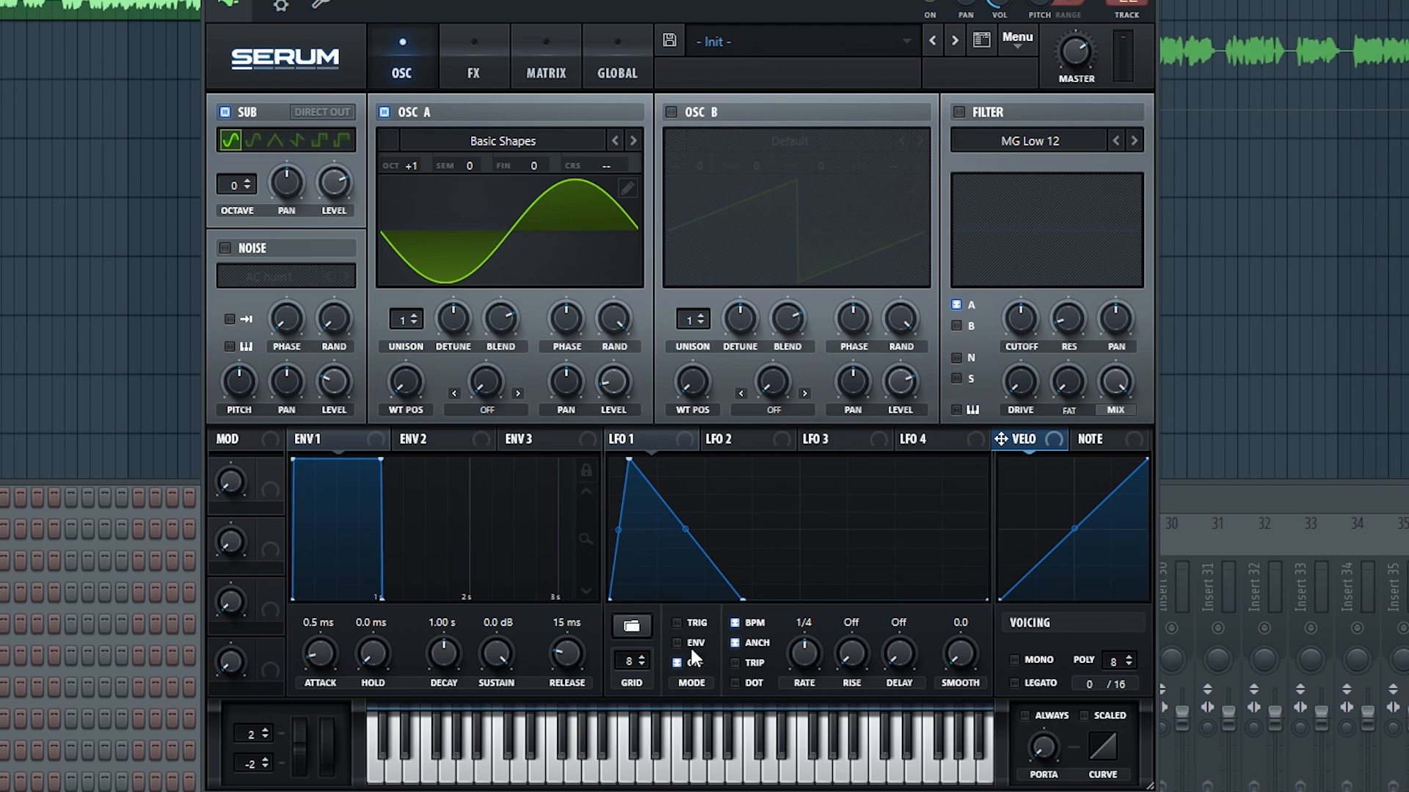
pyautogui.click(747, 625)
# Route LFO 1 to the global master tuning in the modulation matrix with an amount of 12
pyautogui.click(476, 60)
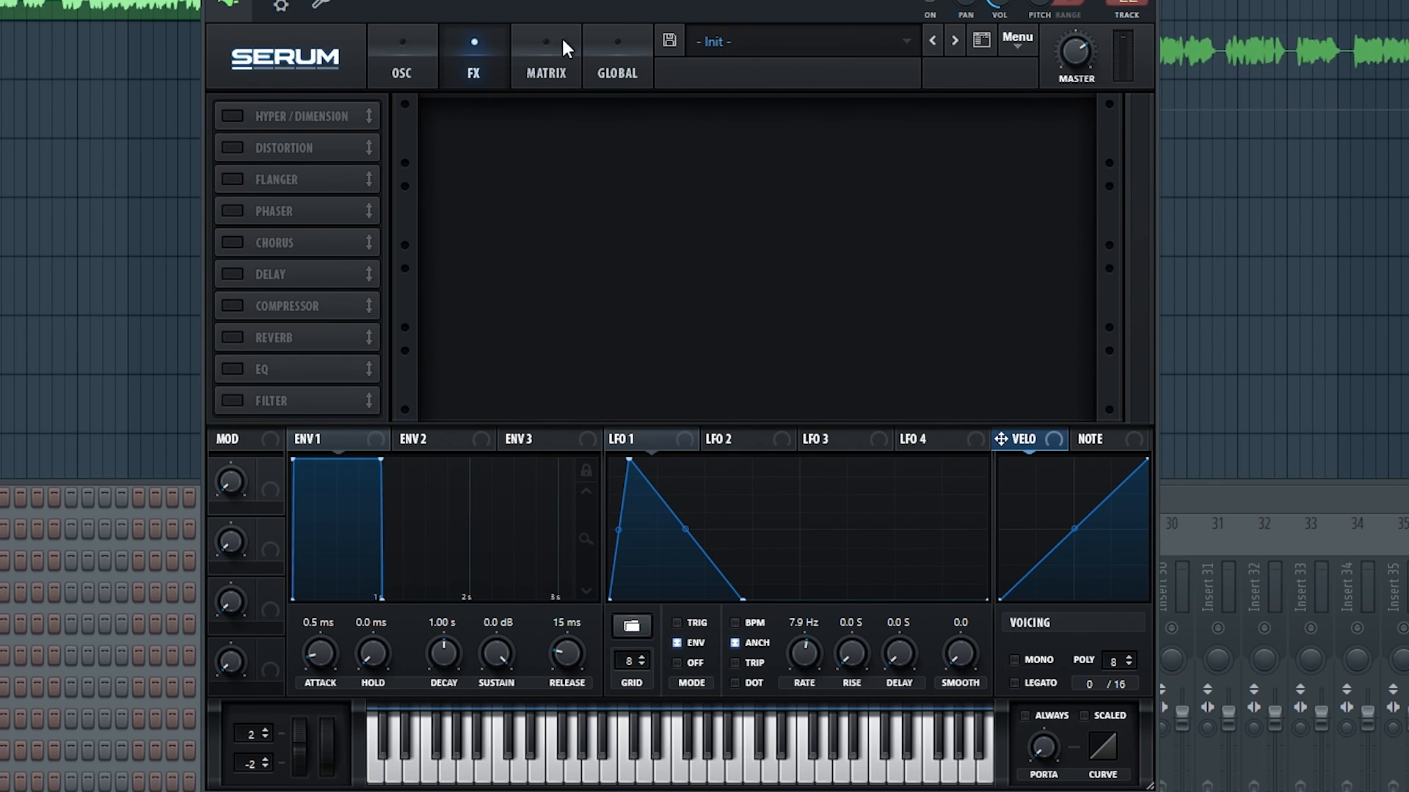
pyautogui.click(539, 66)
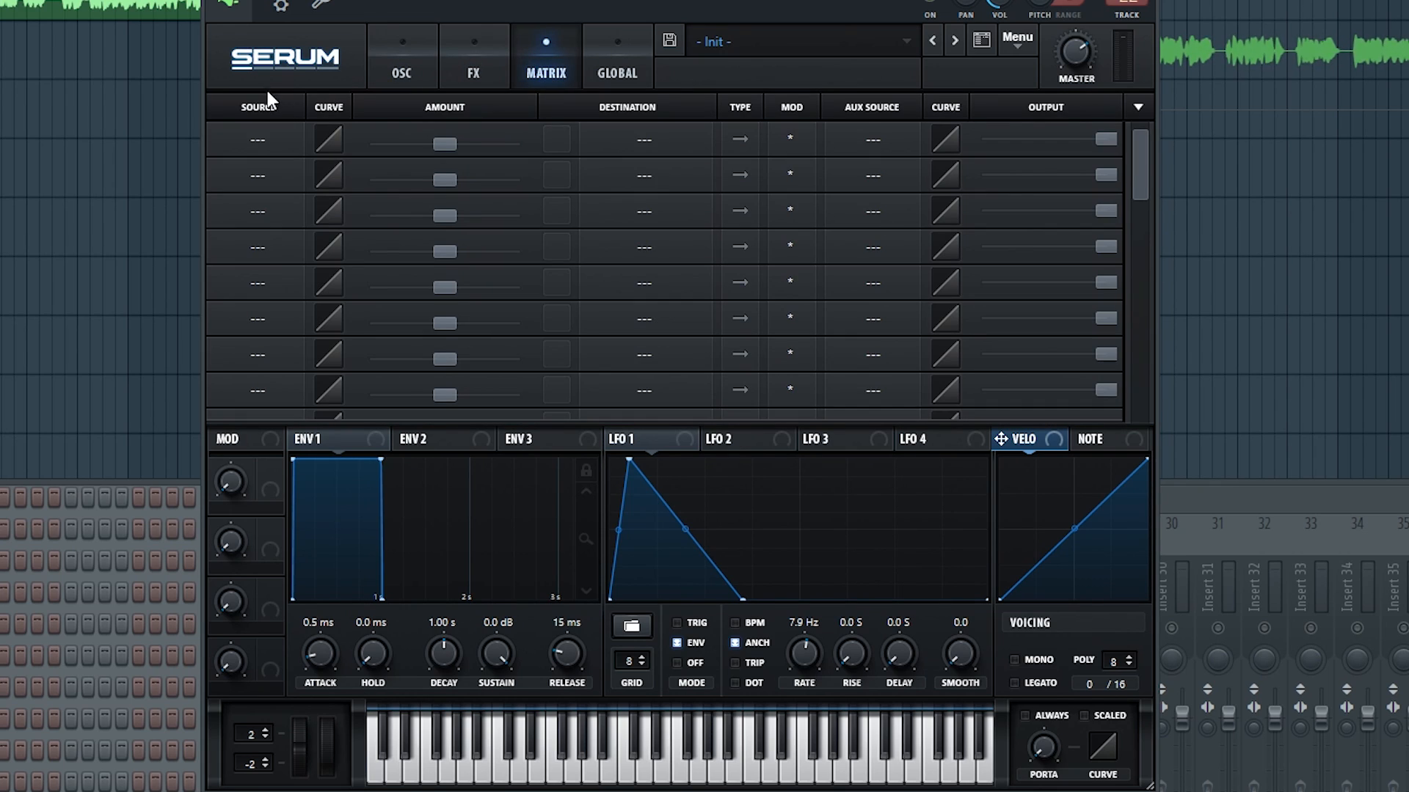
pyautogui.click(292, 143)
pyautogui.click(268, 280)
pyautogui.click(631, 150)
pyautogui.moveTo(683, 334)
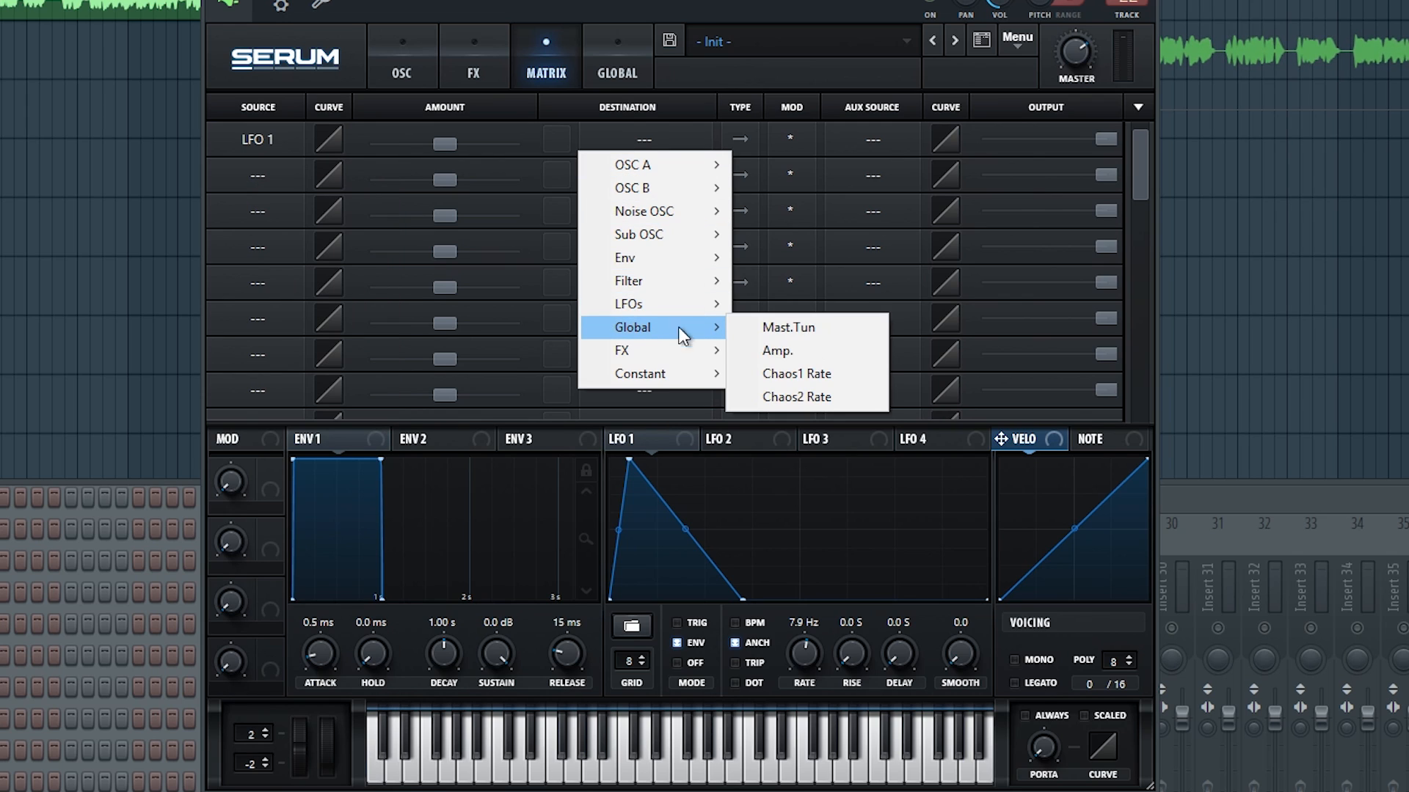
pyautogui.click(788, 328)
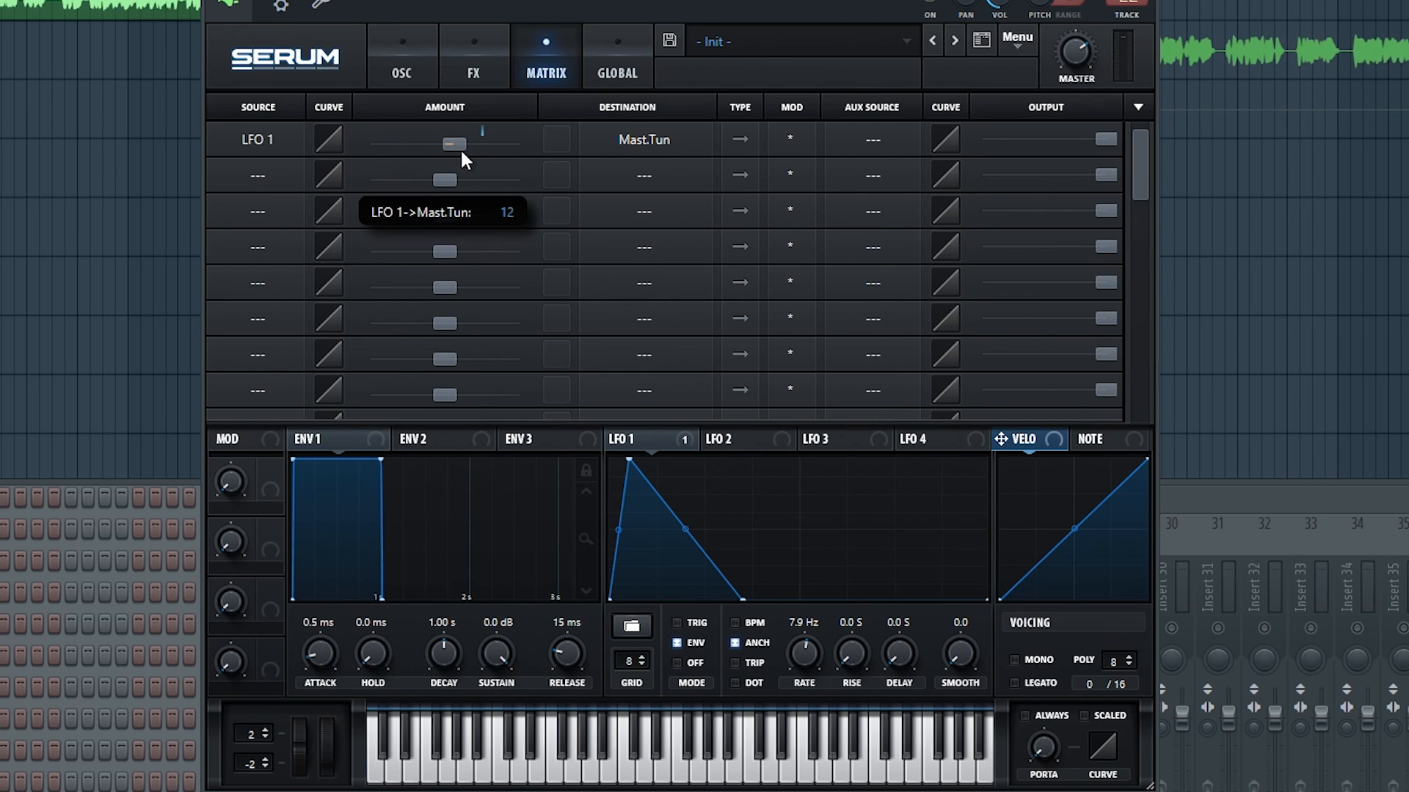
pyautogui.click(462, 64)
pyautogui.click(418, 73)
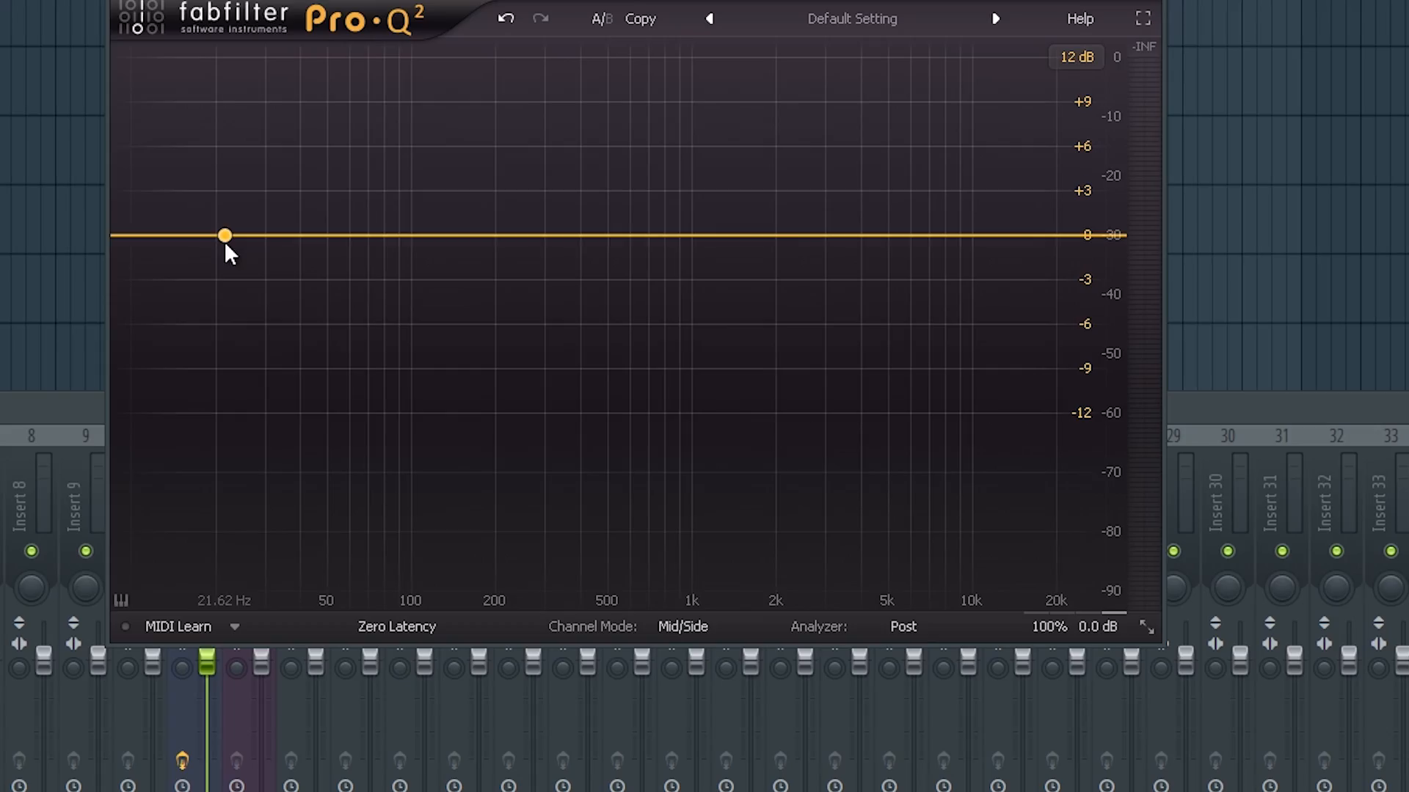
# Add a low cut band with a 36 dB/oct slope in Pro-Q 2 and place it at about 97 Hz
pyautogui.moveTo(224, 236); pyautogui.dragTo(359, 276)
pyautogui.click(193, 508)
pyautogui.click(217, 588)
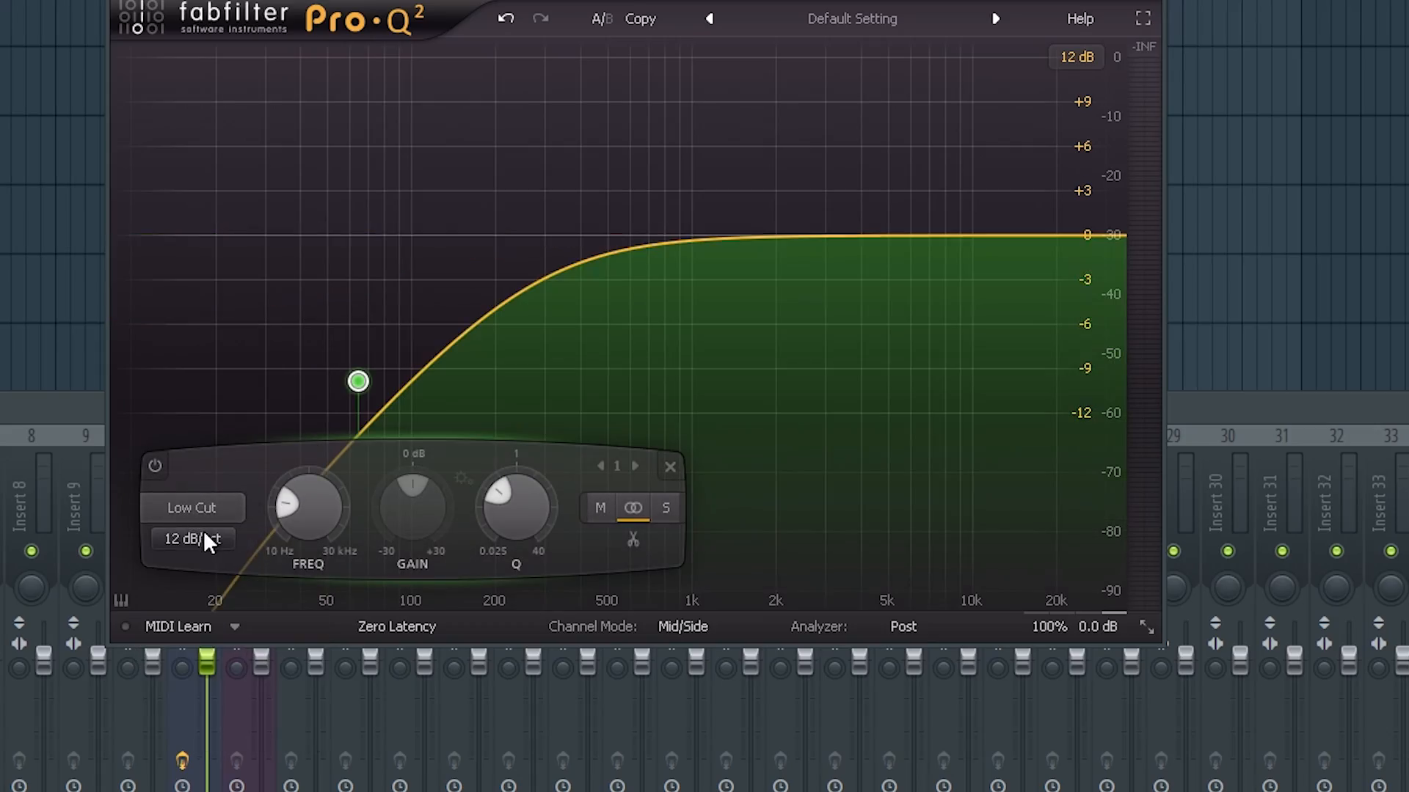
pyautogui.click(210, 540)
pyautogui.click(221, 703)
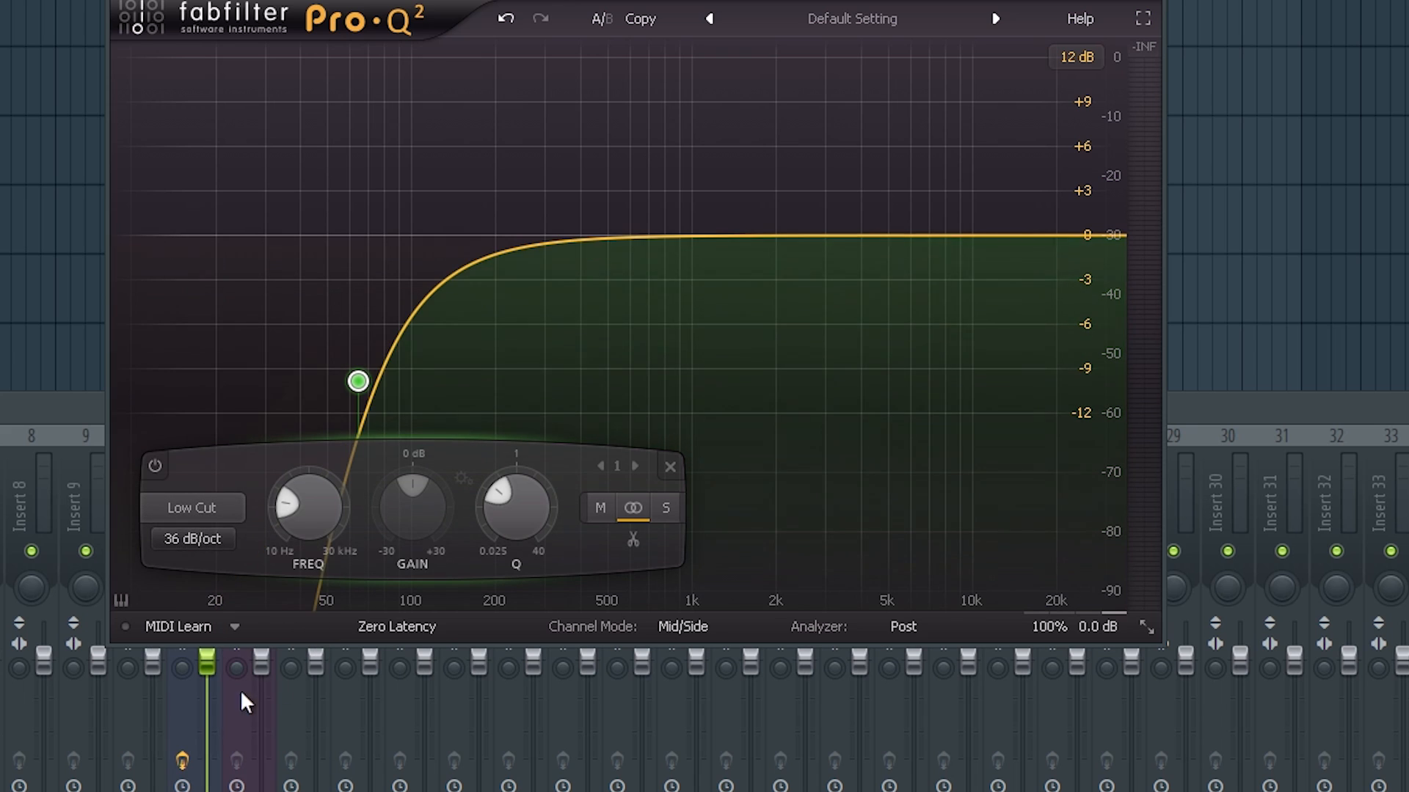
pyautogui.moveTo(365, 375); pyautogui.dragTo(415, 275)
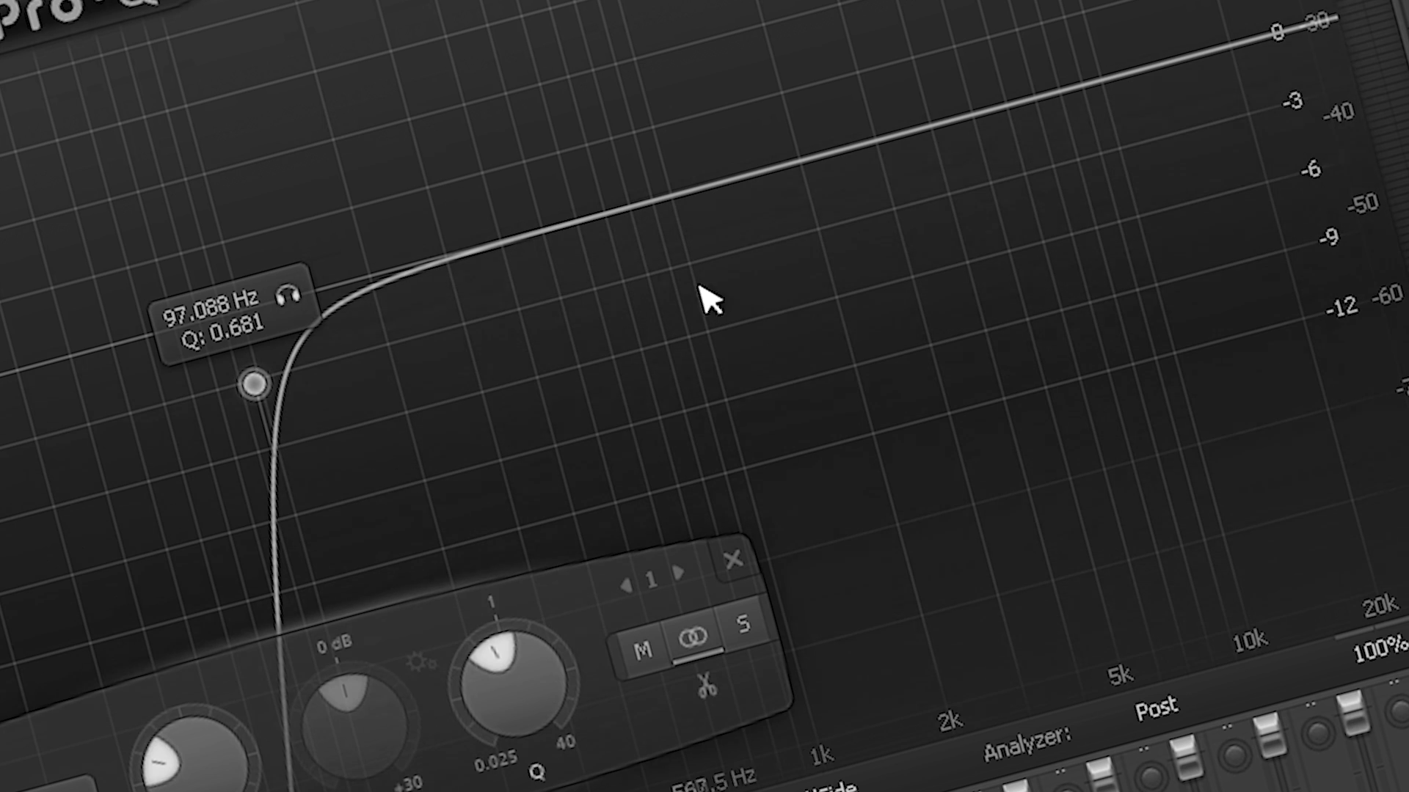
pyautogui.click(702, 292)
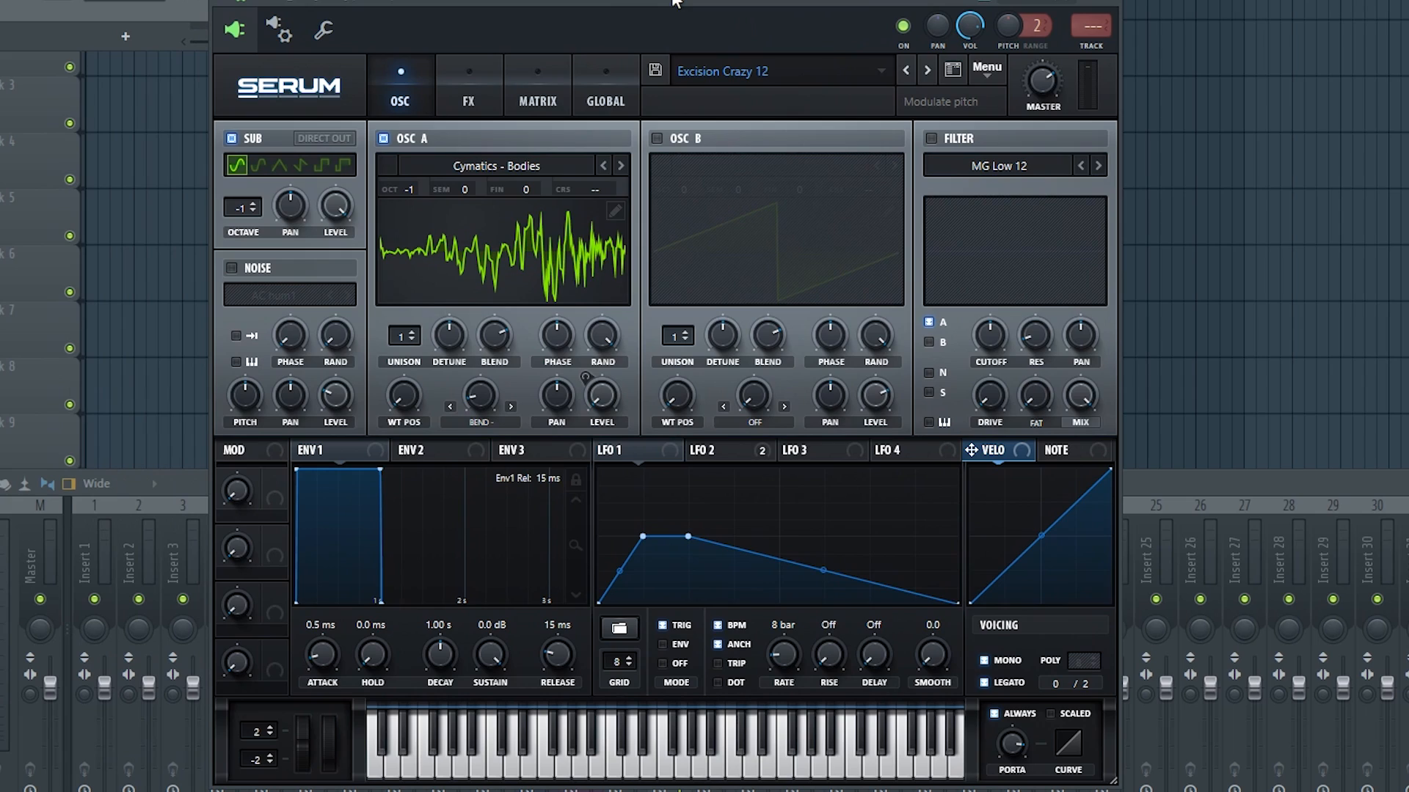
# Load the Reese Bass3 preset in Serum and view its effects chain
pyautogui.click(462, 95)
pyautogui.click(400, 95)
pyautogui.click(723, 71)
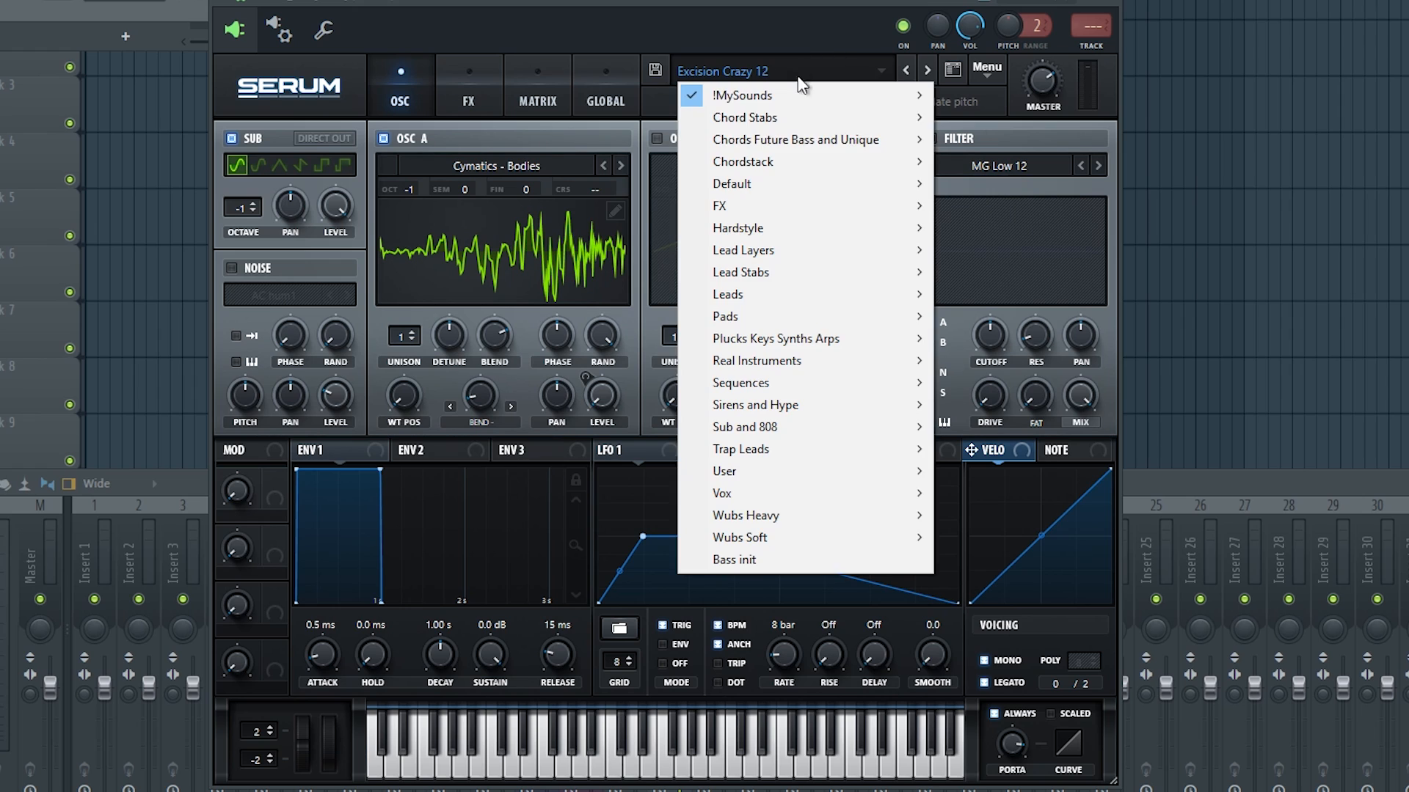
pyautogui.moveTo(807, 96)
pyautogui.moveTo(1078, 250)
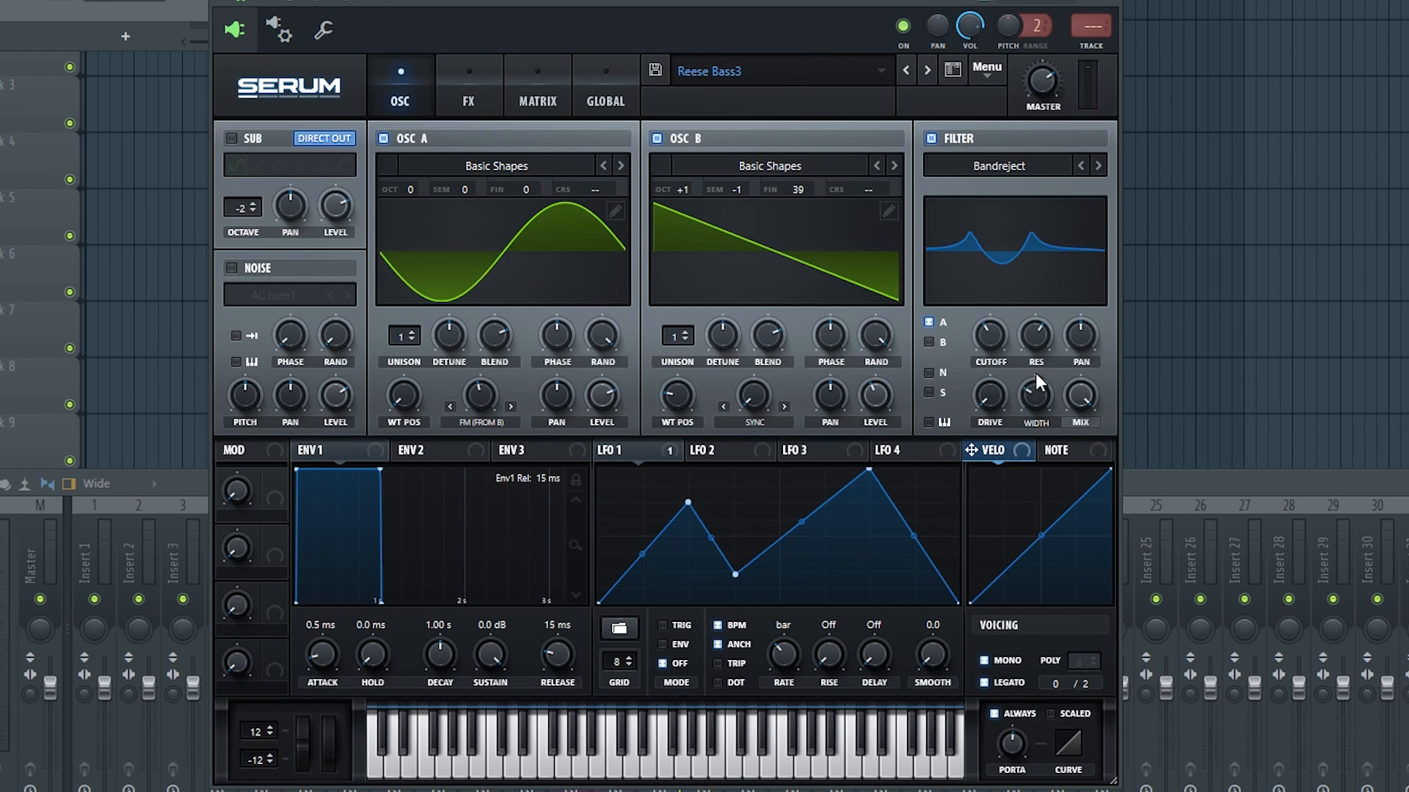
pyautogui.click(470, 88)
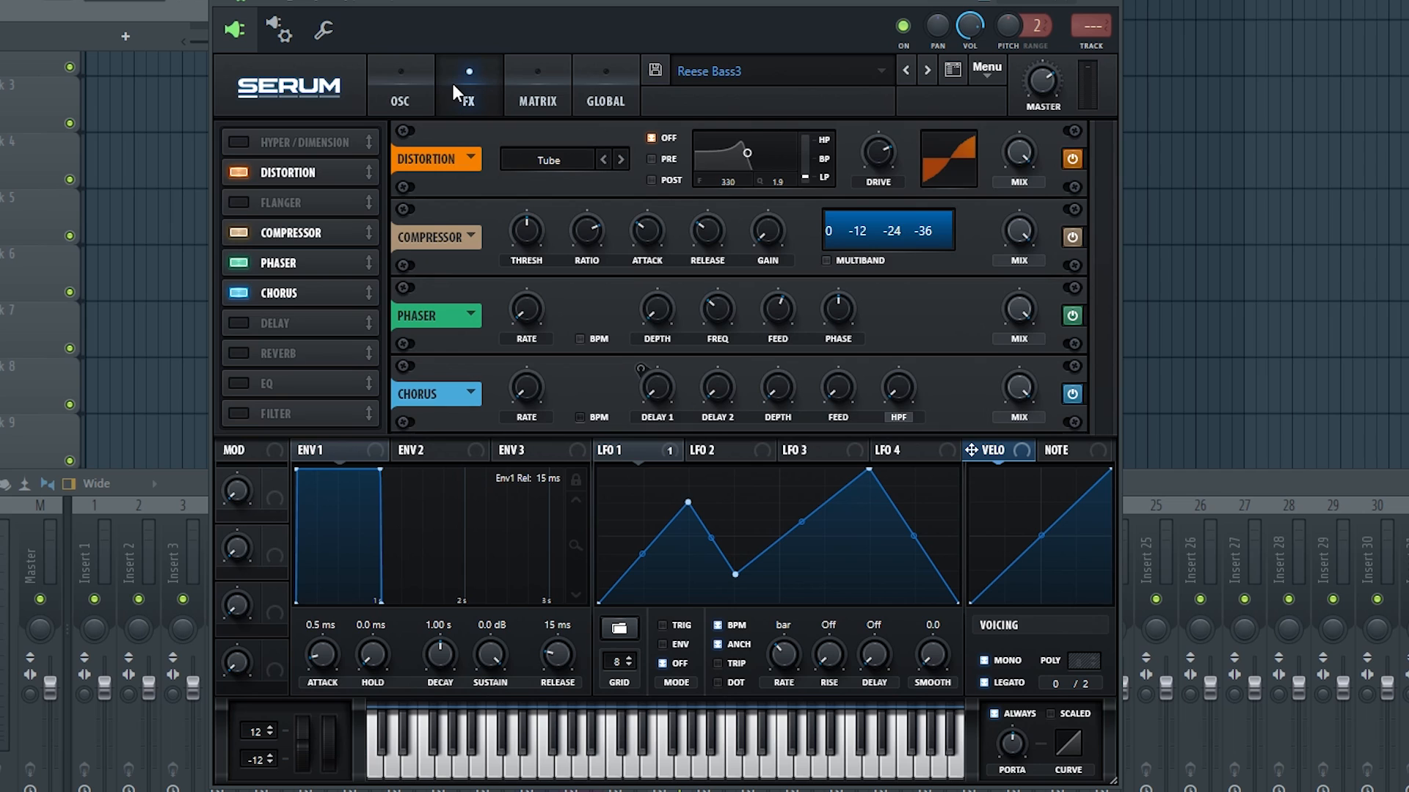
pyautogui.click(402, 88)
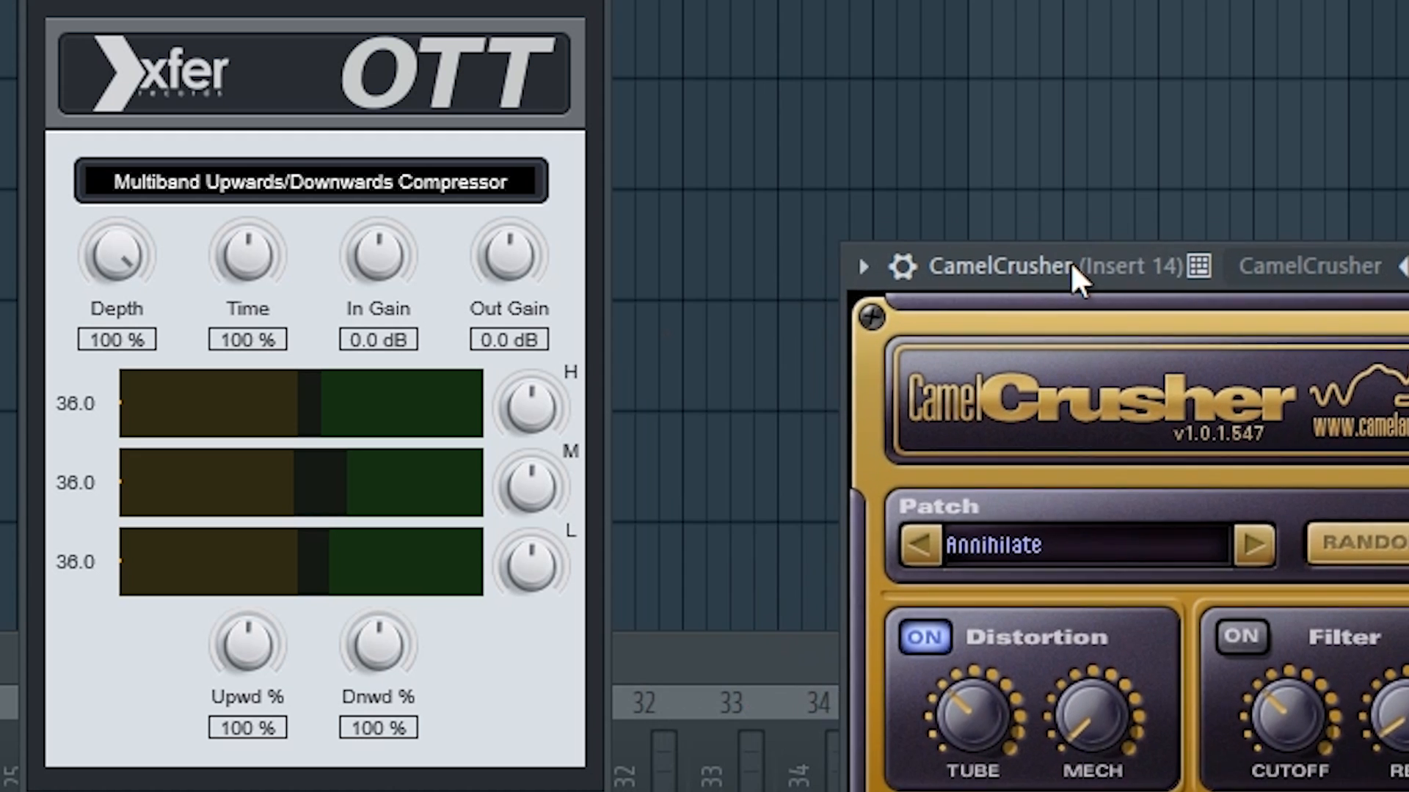
# Move the CamelCrusher window closer to OTT and advance its patch by two
pyautogui.moveTo(1071, 261); pyautogui.dragTo(846, 19)
pyautogui.click(1033, 308)
pyautogui.click(1034, 310)
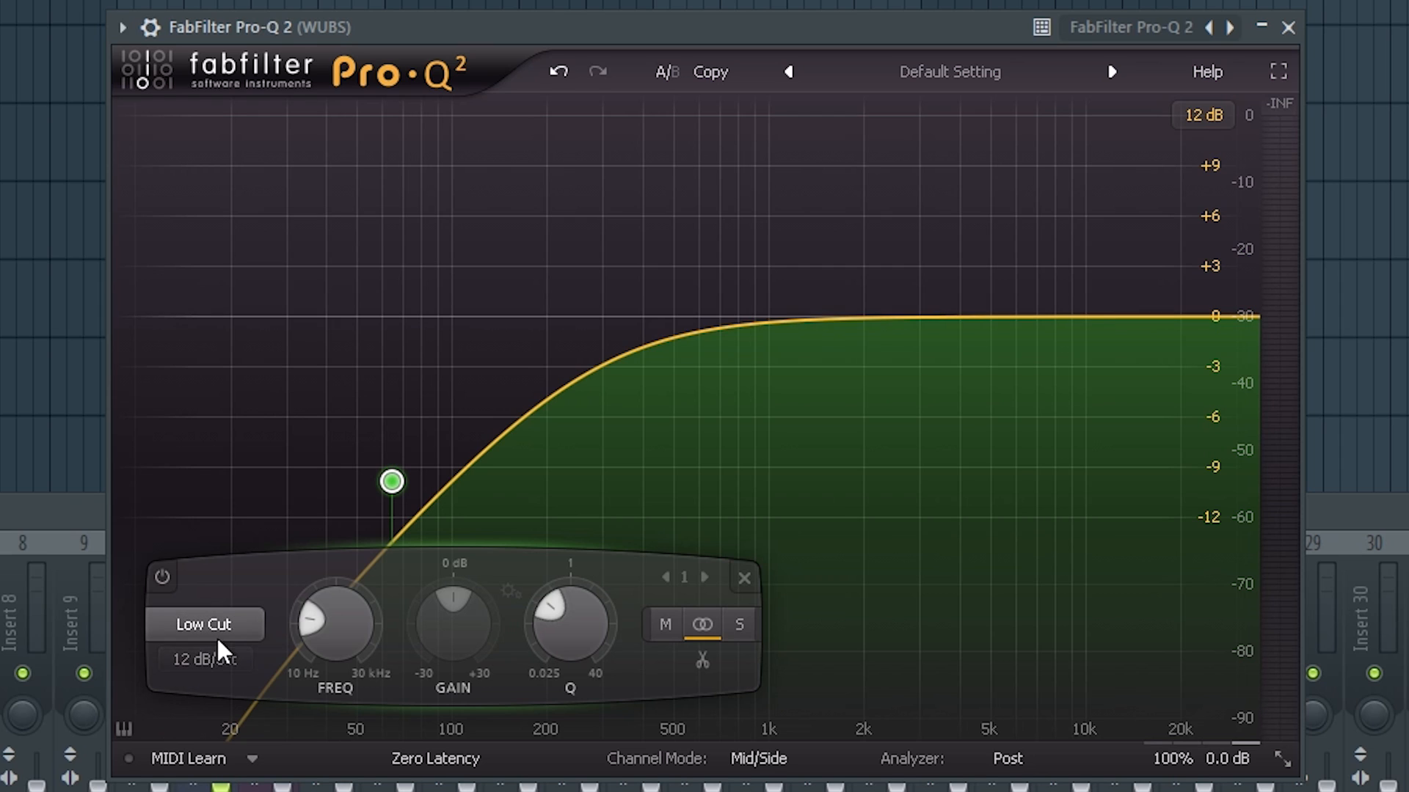
# Open the slope choices of the low cut band in the WUBS channel's Pro-Q 2
pyautogui.click(206, 661)
pyautogui.click(482, 619)
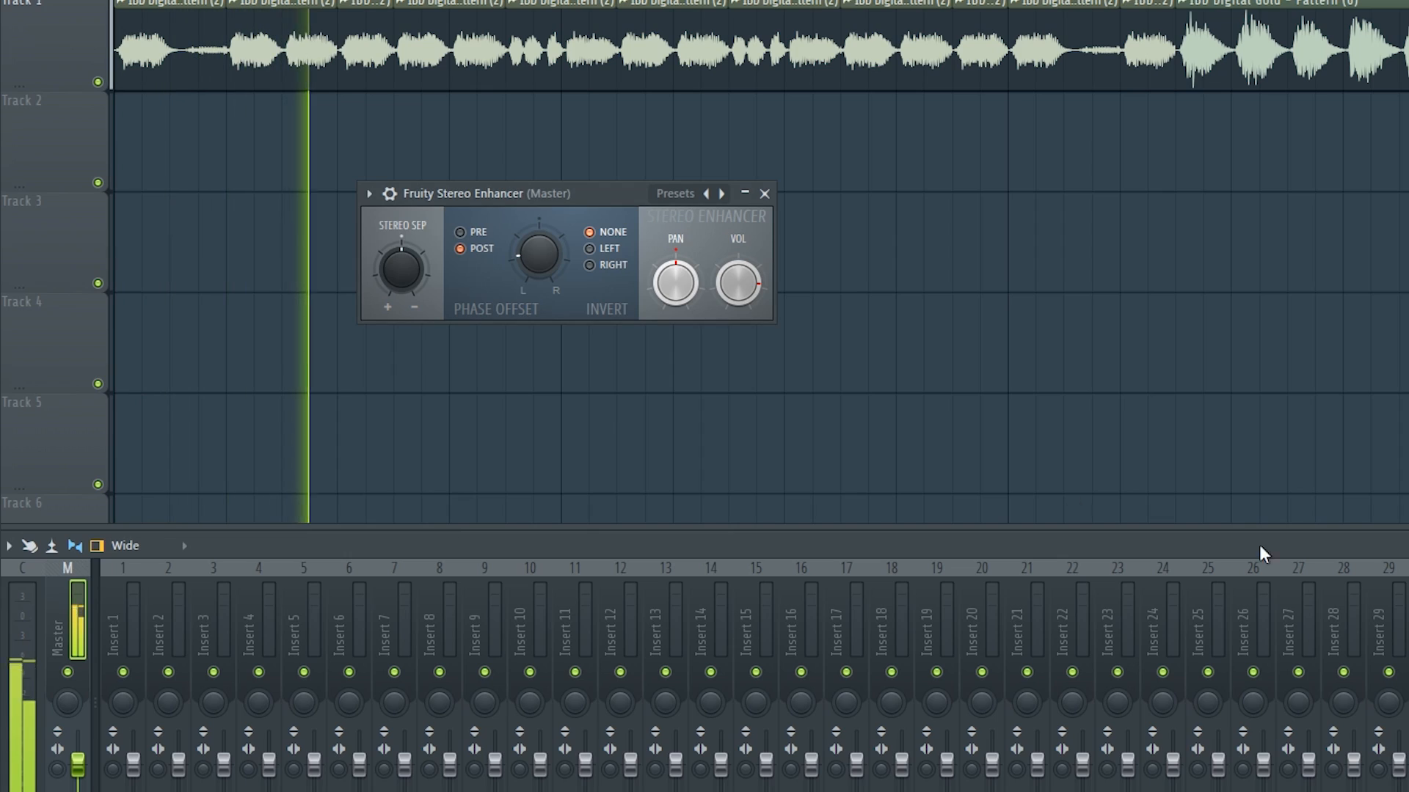
# Shift the phase offset of the Fruity Stereo Enhancer on the master while the track plays
pyautogui.moveTo(537, 257); pyautogui.dragTo(537, 232)
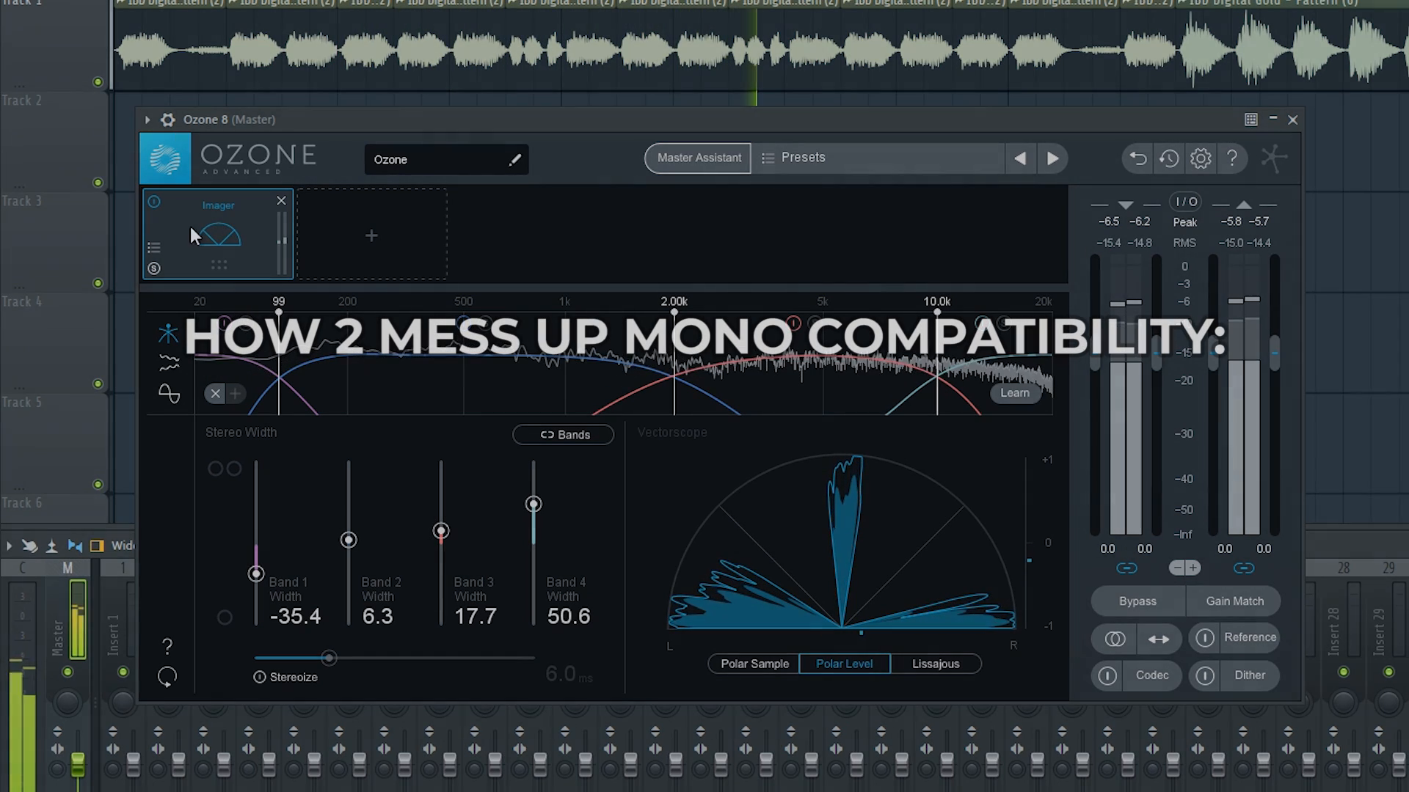
# Switch off the stereo width bands of the Ozone 8 Imager on the master
pyautogui.click(225, 323)
pyautogui.click(463, 323)
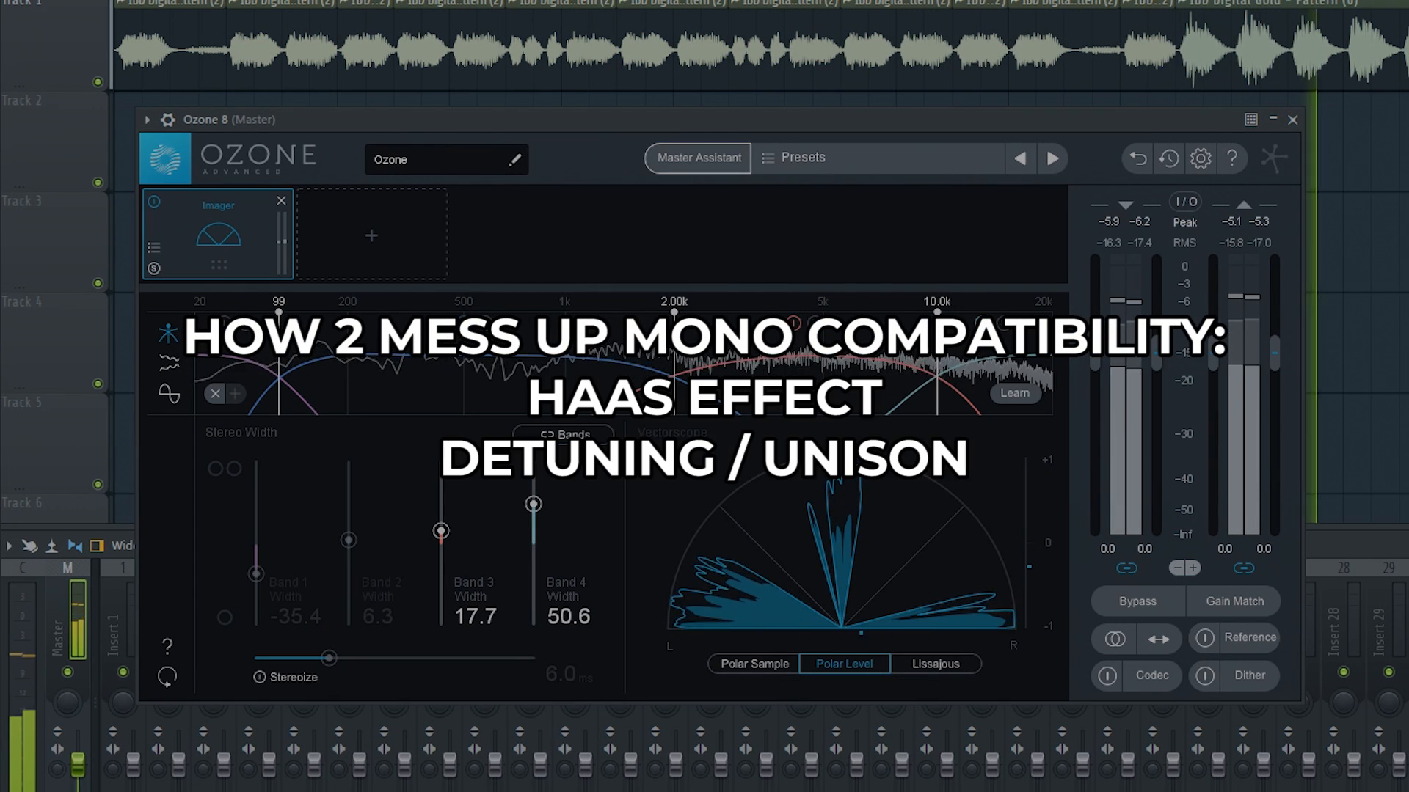
pyautogui.click(793, 322)
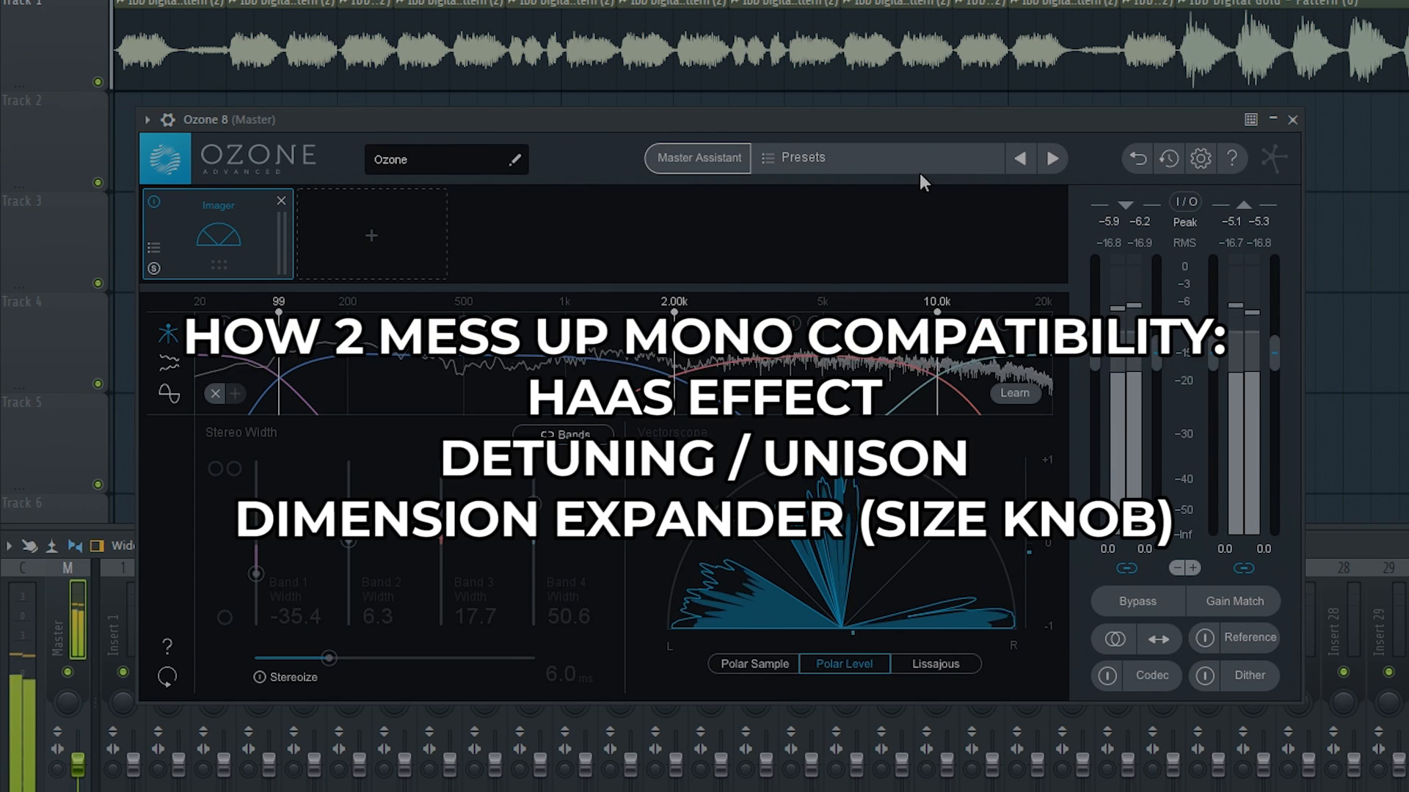
# Arrange the Ozone 8 window below the Fruity Stereo Enhancer so that both plugins can be seen
pyautogui.moveTo(842, 114); pyautogui.dragTo(824, 293)
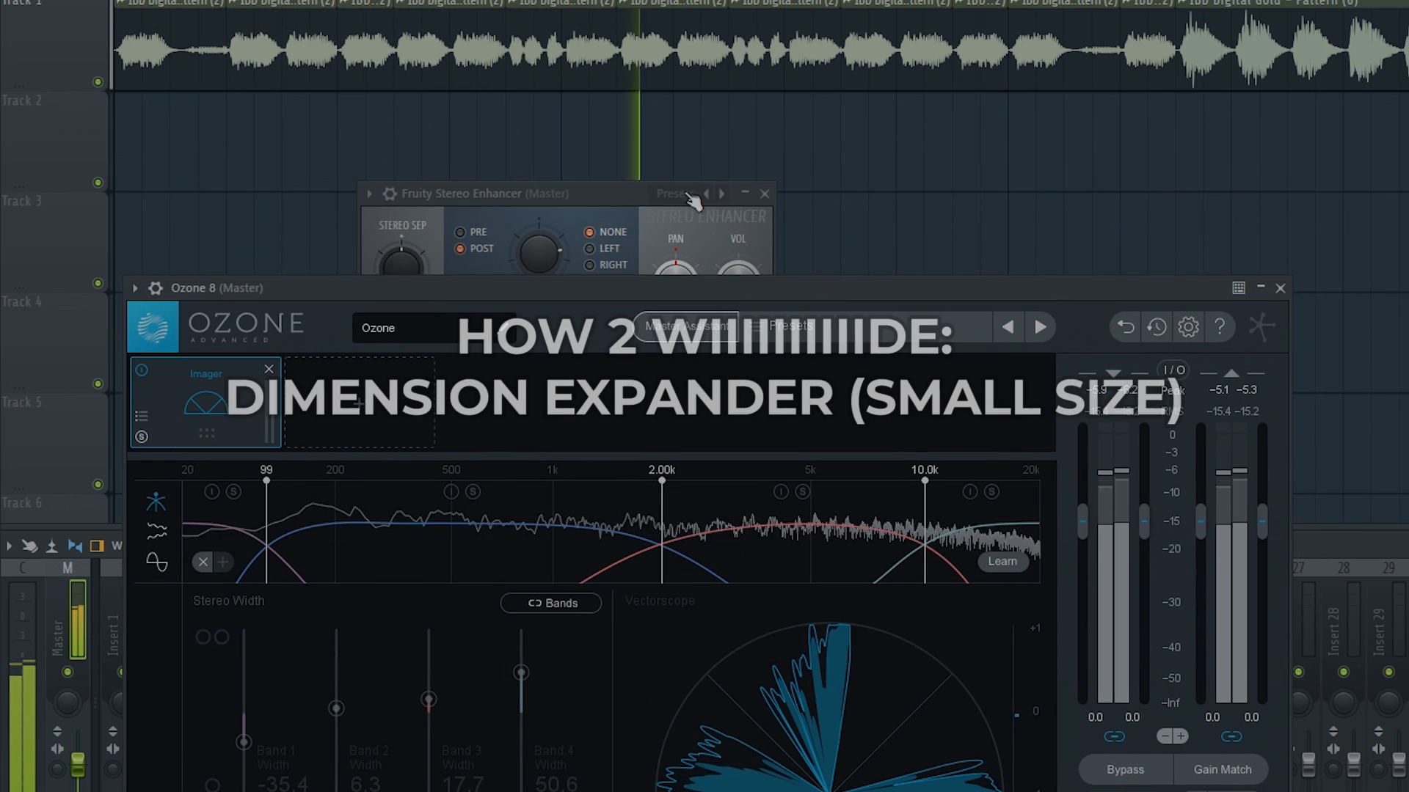
pyautogui.moveTo(605, 187); pyautogui.dragTo(741, 116)
# Reset the Fruity Stereo Enhancer's phase offset to the centre
pyautogui.moveTo(709, 174); pyautogui.dragTo(709, 216)
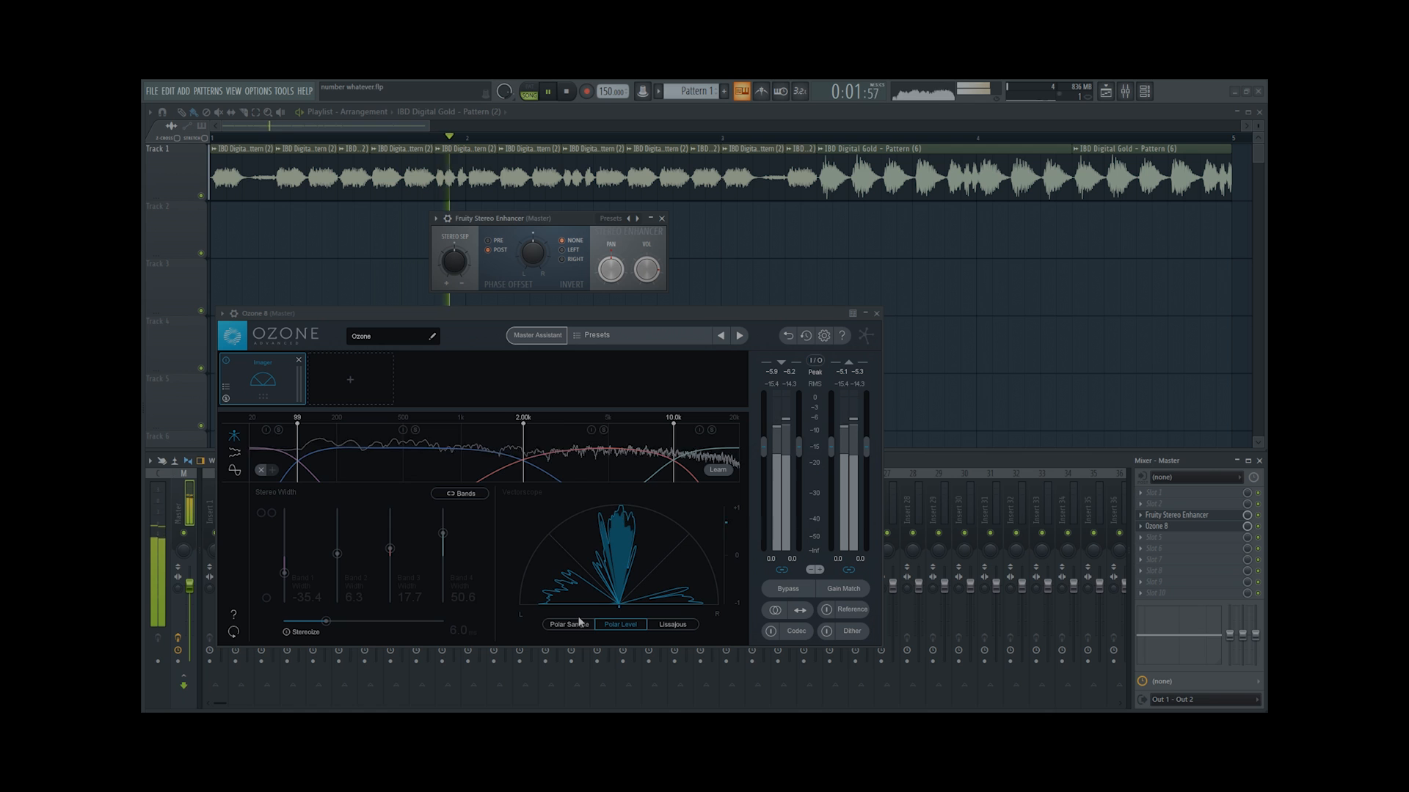
pyautogui.click(598, 629)
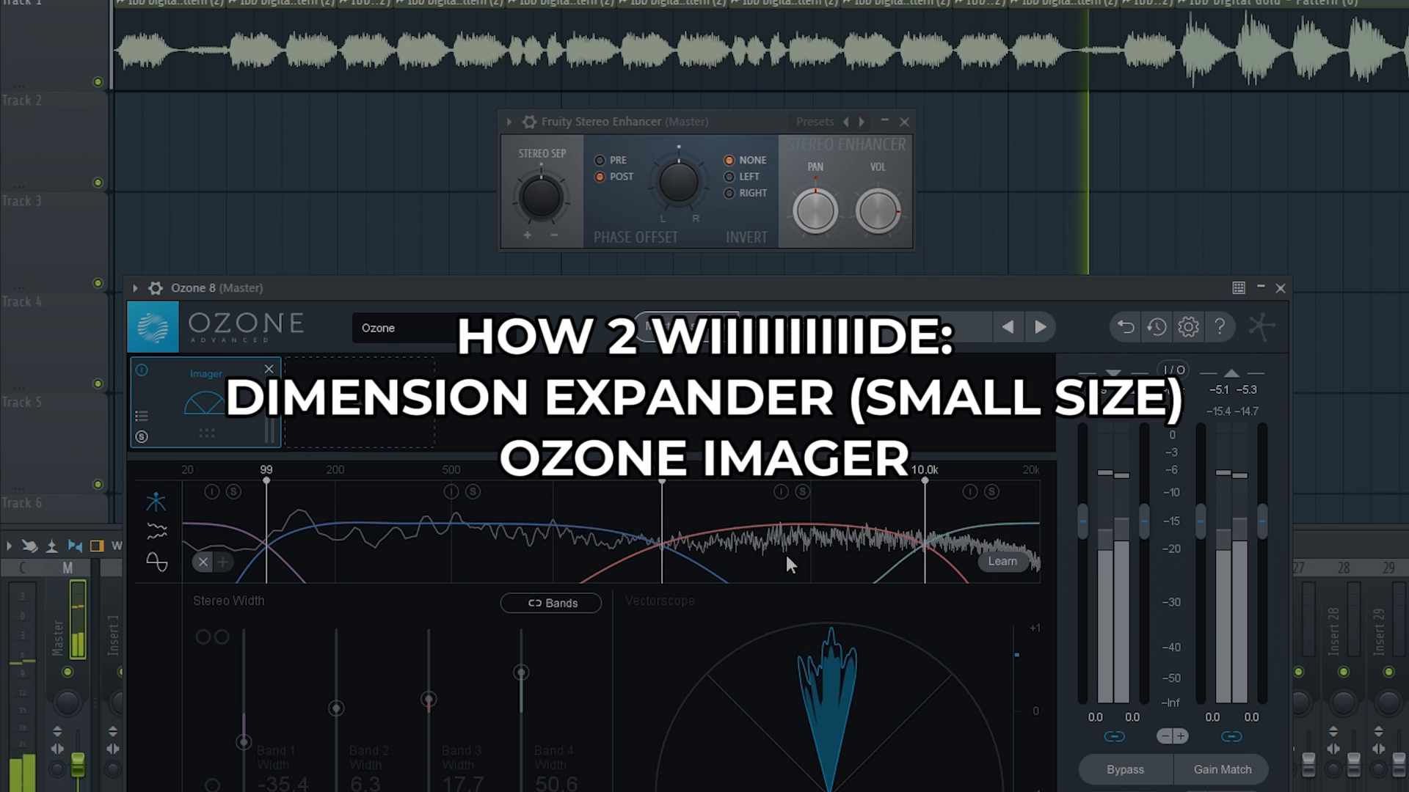
pyautogui.moveTo(679, 179); pyautogui.dragTo(682, 182)
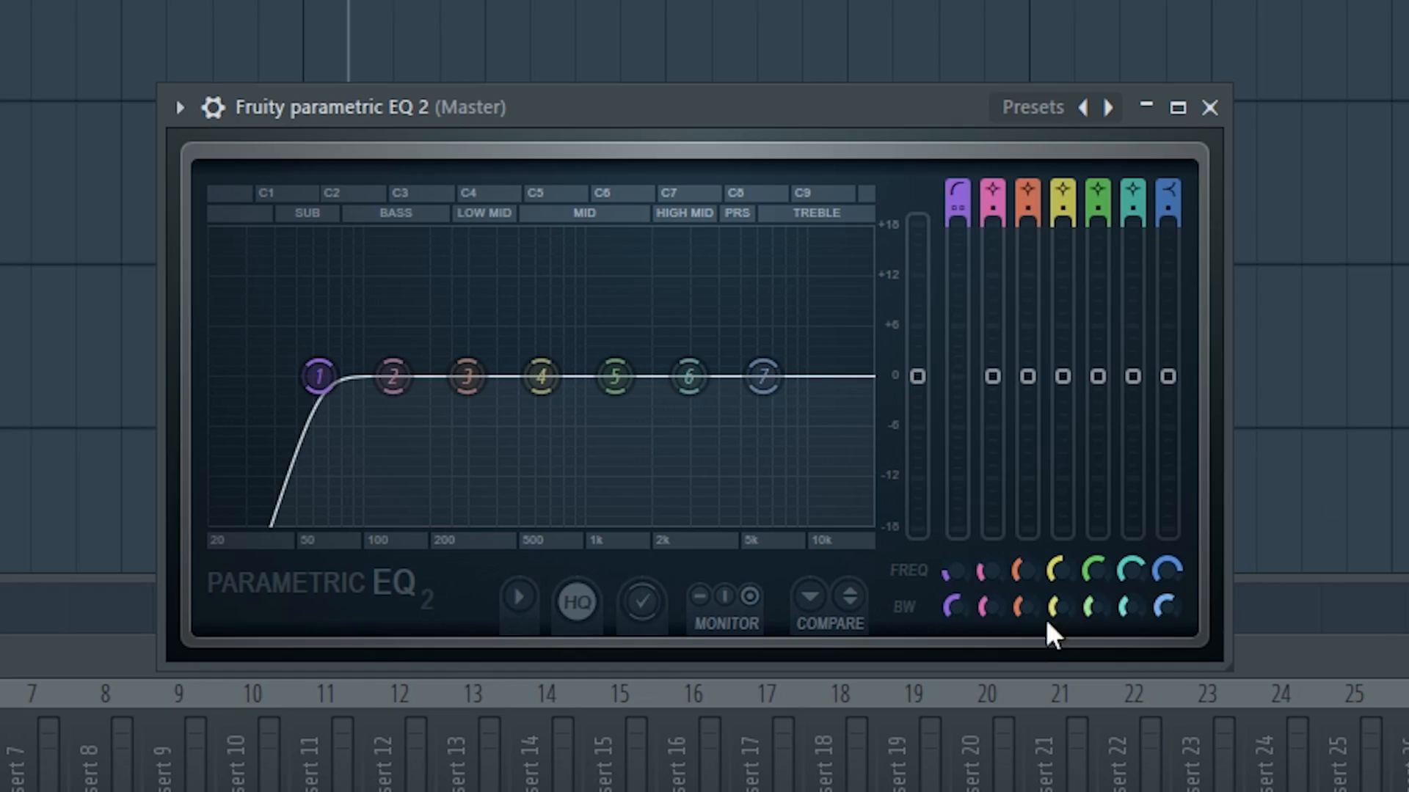
# Raise the low-cut frequency of band 1 in the master Fruity parametric EQ 2 to about 102 Hz
pyautogui.moveTo(953, 574); pyautogui.dragTo(946, 574)
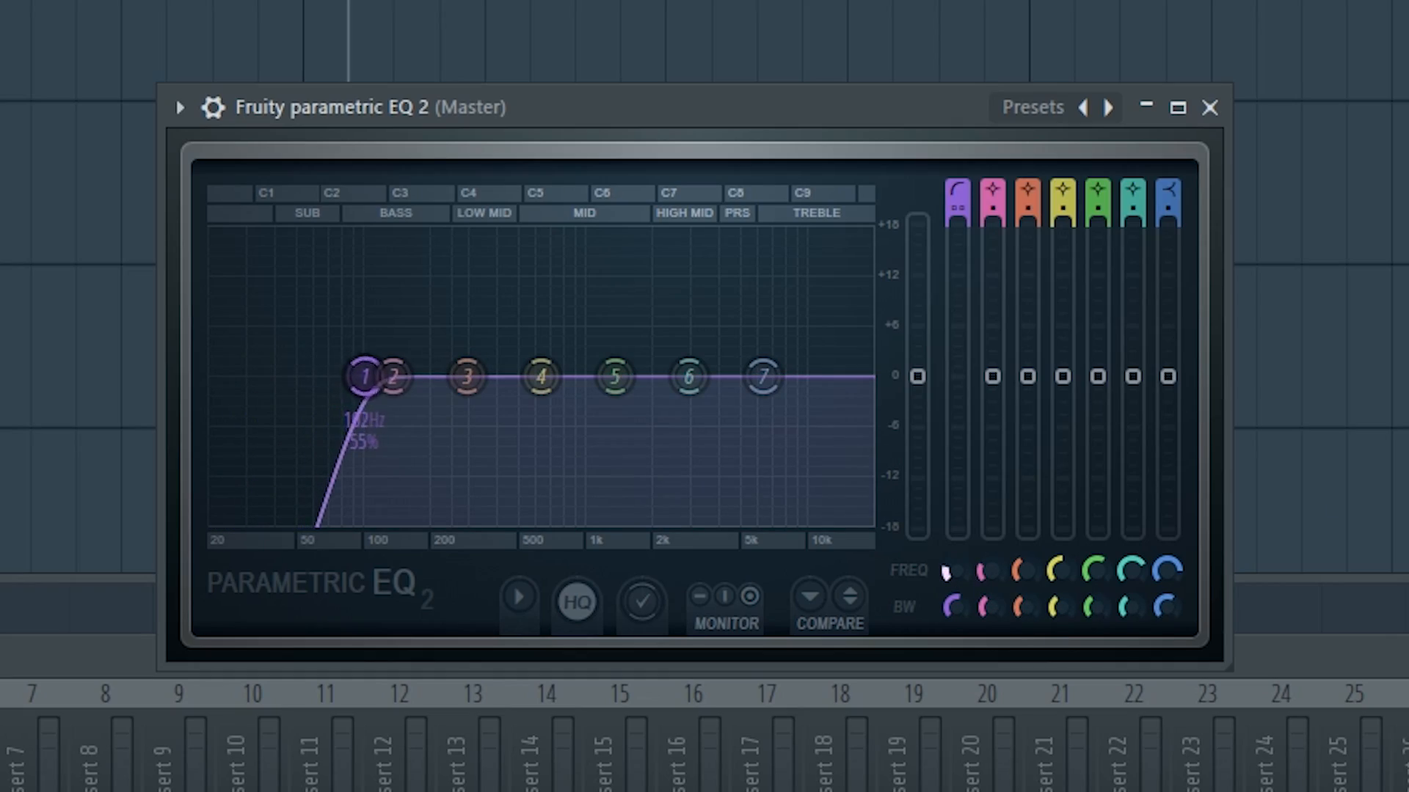
# Fine-tune the low-cut frequency of band 1 in the master Fruity parametric EQ 2
pyautogui.moveTo(957, 579); pyautogui.dragTo(953, 577)
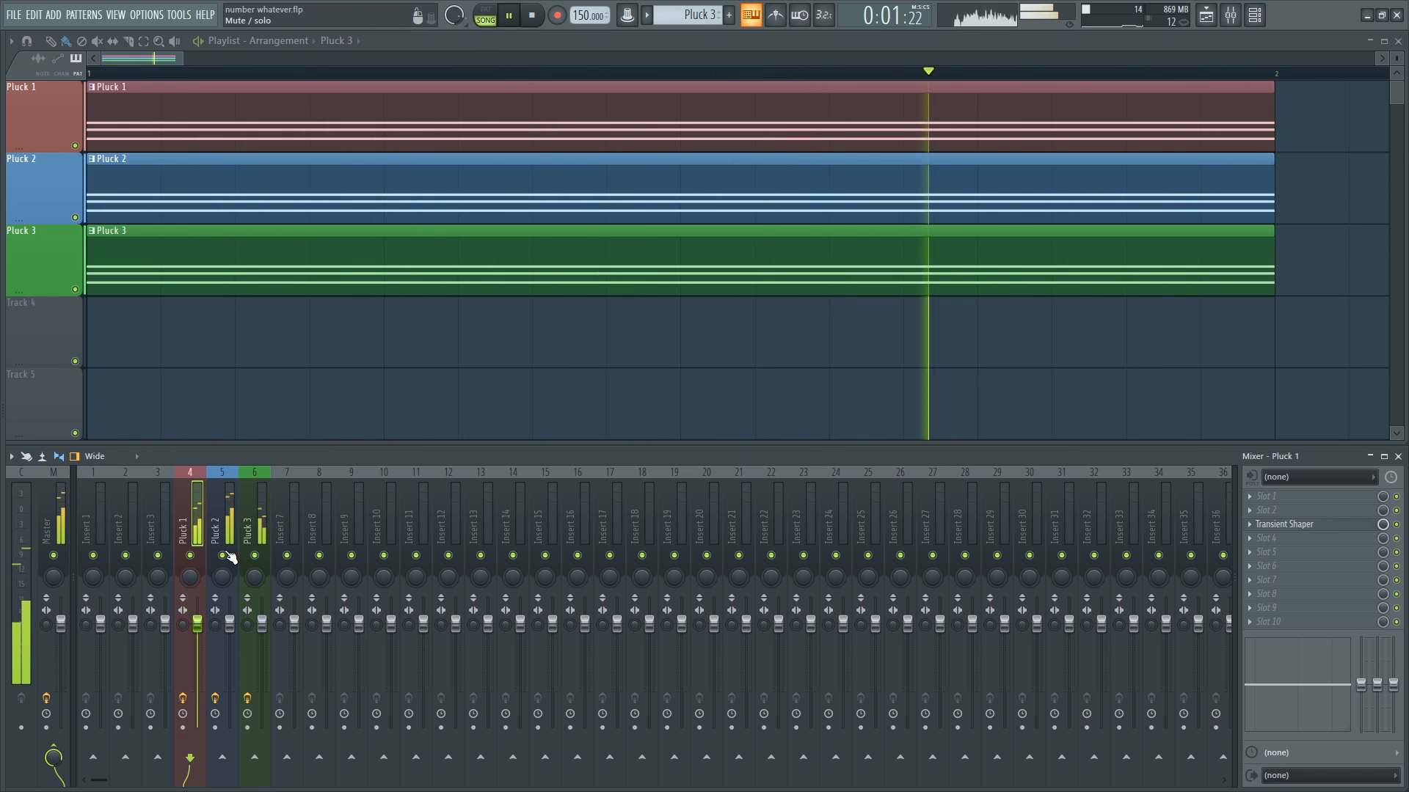
# Adjust the attack of the Transient Shaper on the Pluck 1 mixer track and close the plugin
pyautogui.click(1297, 526)
pyautogui.moveTo(573, 330)
pyautogui.mouseDown()
pyautogui.moveTo(574, 308)
pyautogui.moveTo(560, 353)
pyautogui.moveTo(561, 332)
pyautogui.mouseUp()
pyautogui.click(690, 247)
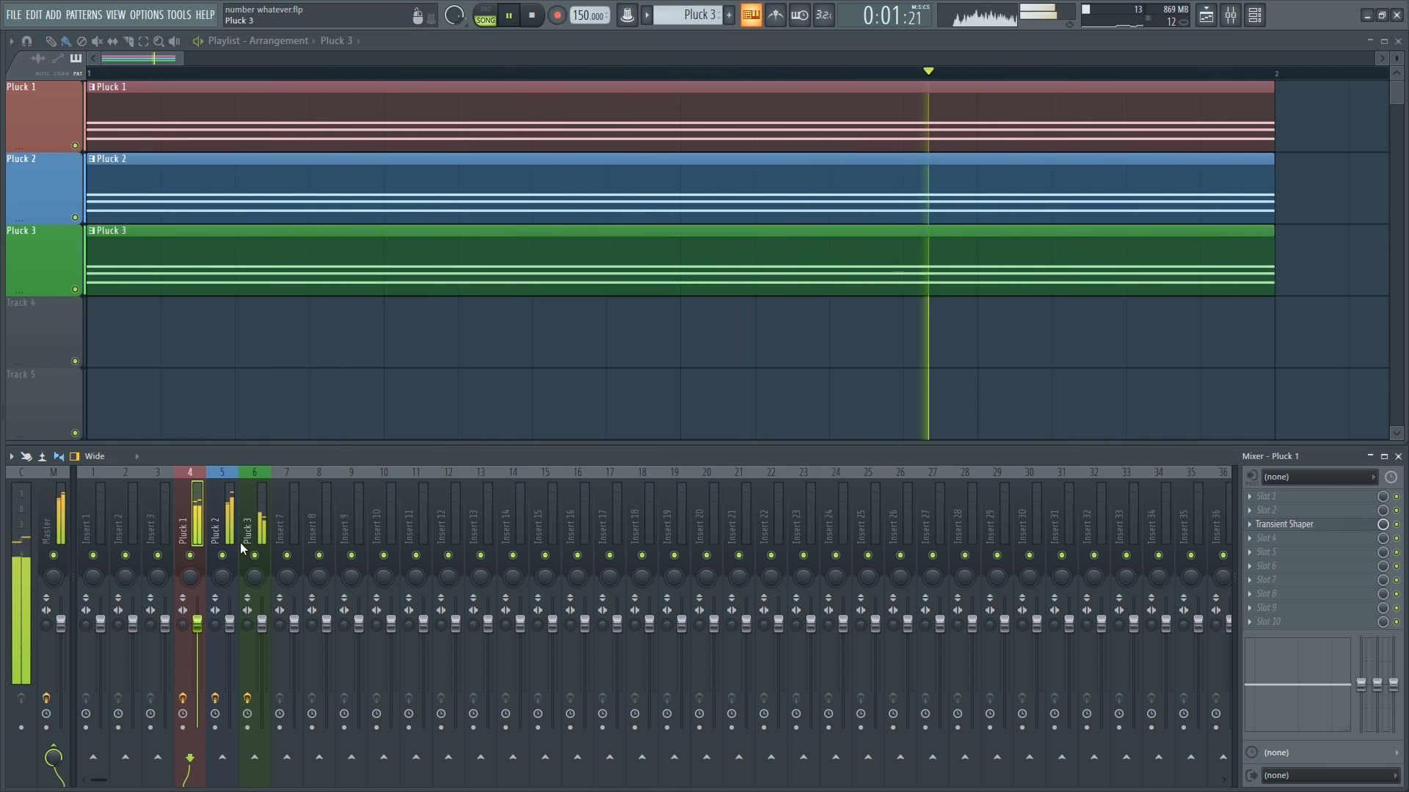
# Lower the attack of the Transient Shaper on the Pluck 2 mixer track to about -58 % and close the plugin
pyautogui.click(223, 513)
pyautogui.click(1284, 552)
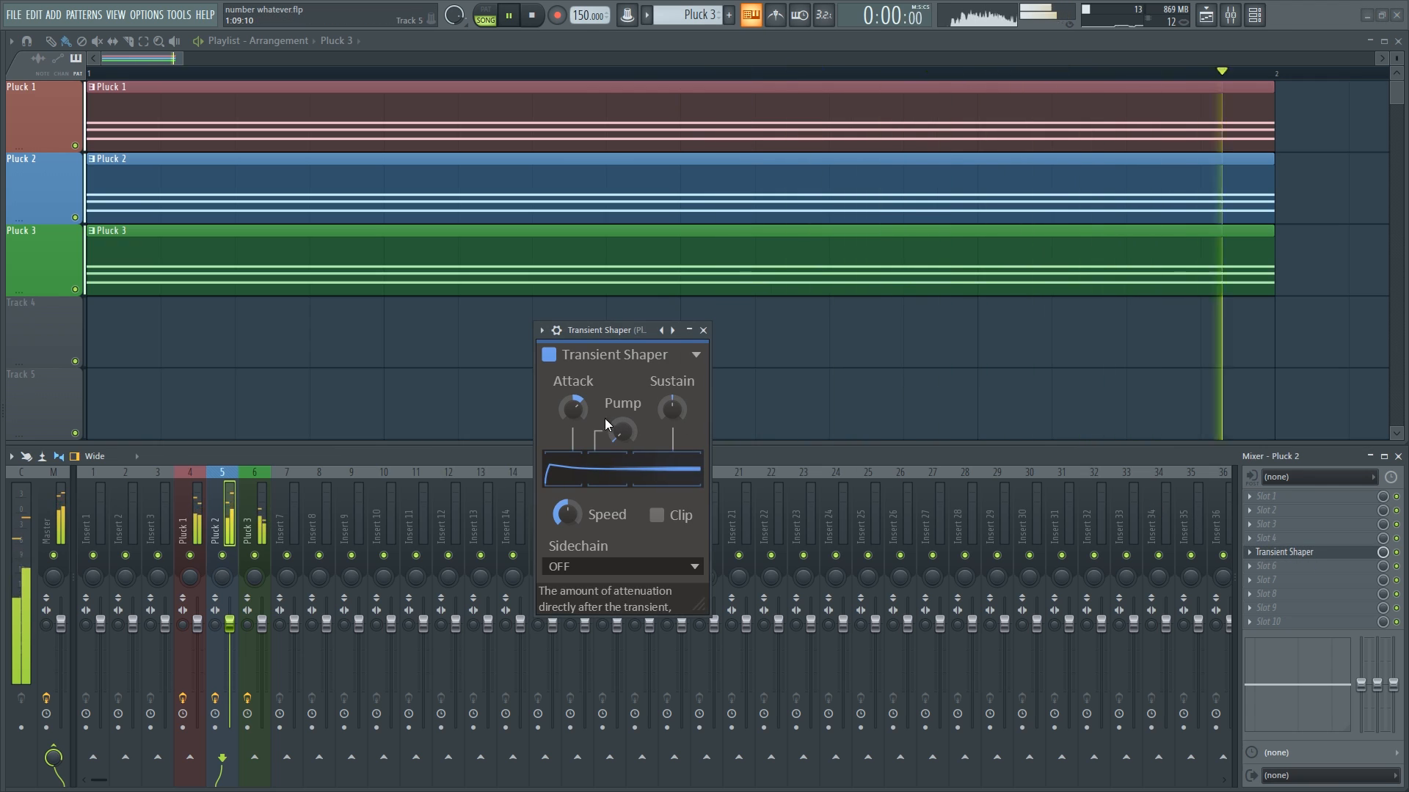
pyautogui.moveTo(573, 408); pyautogui.dragTo(573, 485)
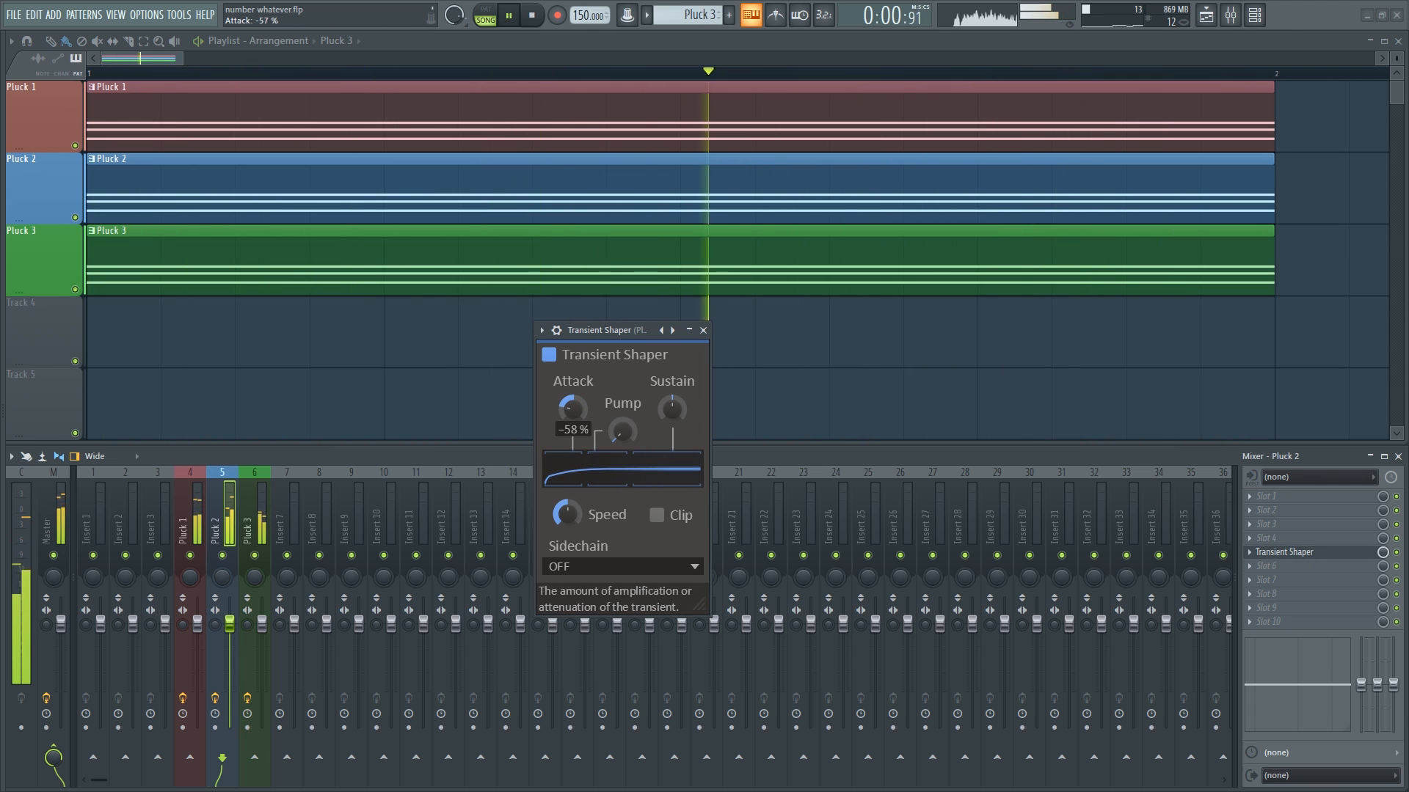
pyautogui.click(703, 330)
# Open the Transient Shaper on the Pluck 3 mixer track
pyautogui.click(253, 508)
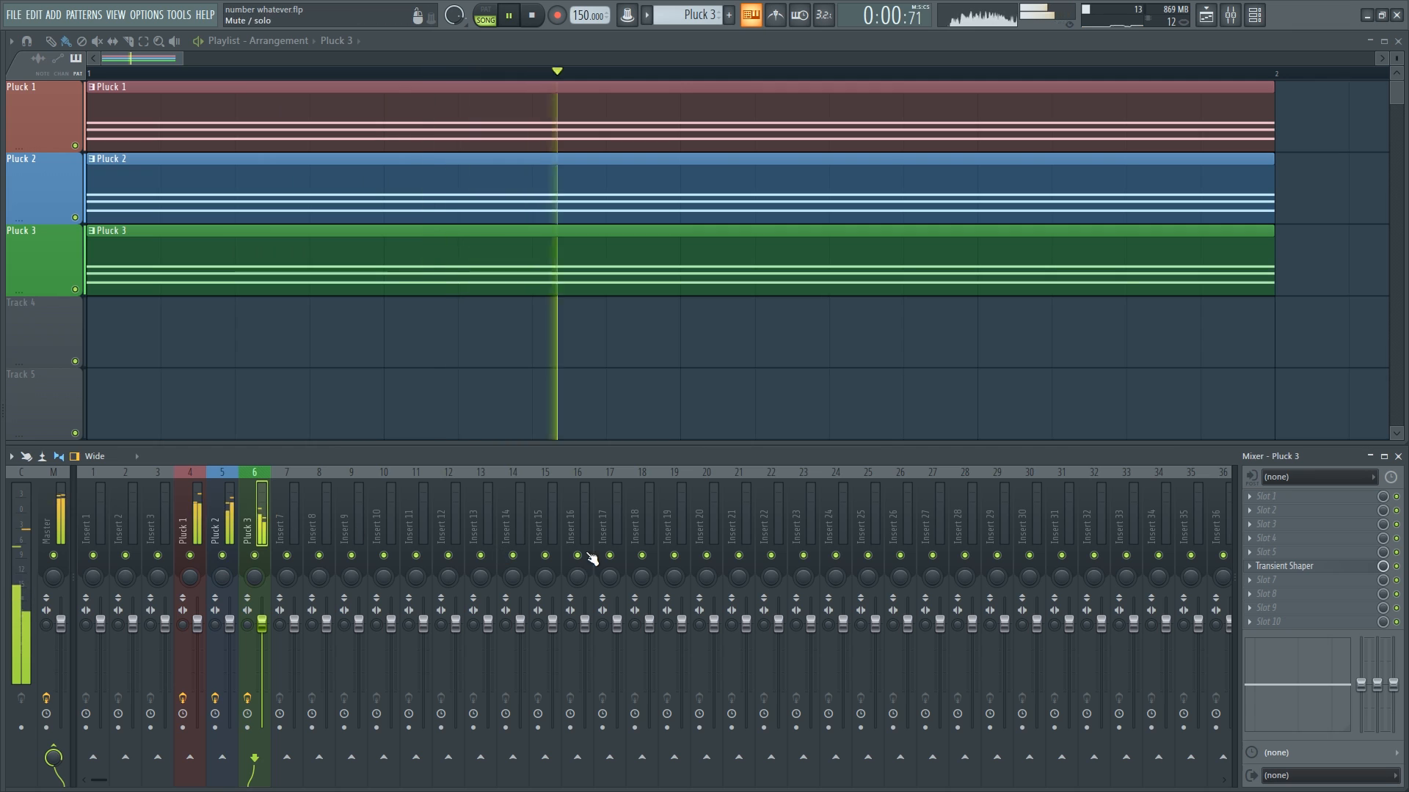
pyautogui.click(1284, 565)
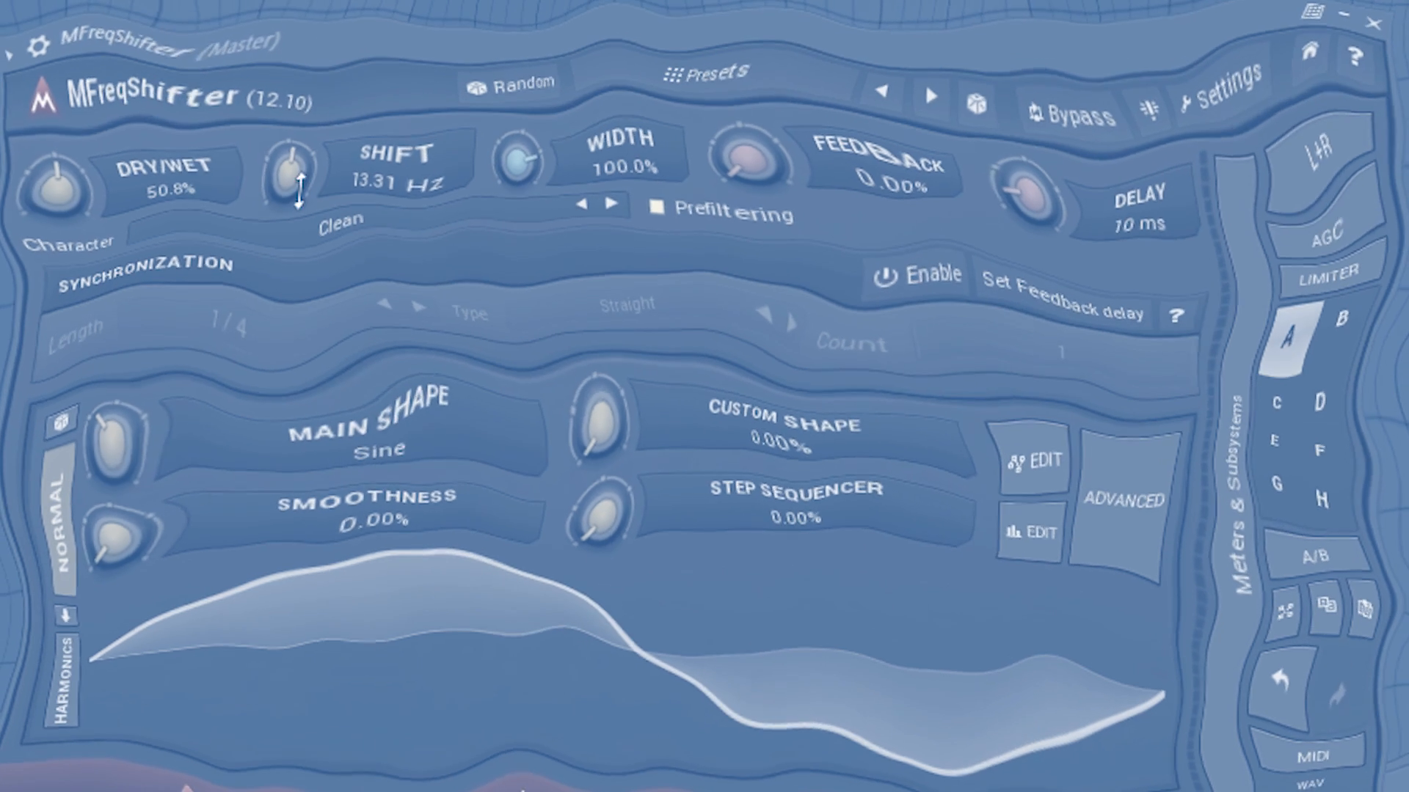
# Increase the shift frequency of the MFreqShifter on the master
pyautogui.moveTo(298, 191)
pyautogui.mouseDown()
pyautogui.moveTo(298, 228)
pyautogui.moveTo(299, 161)
pyautogui.mouseUp()
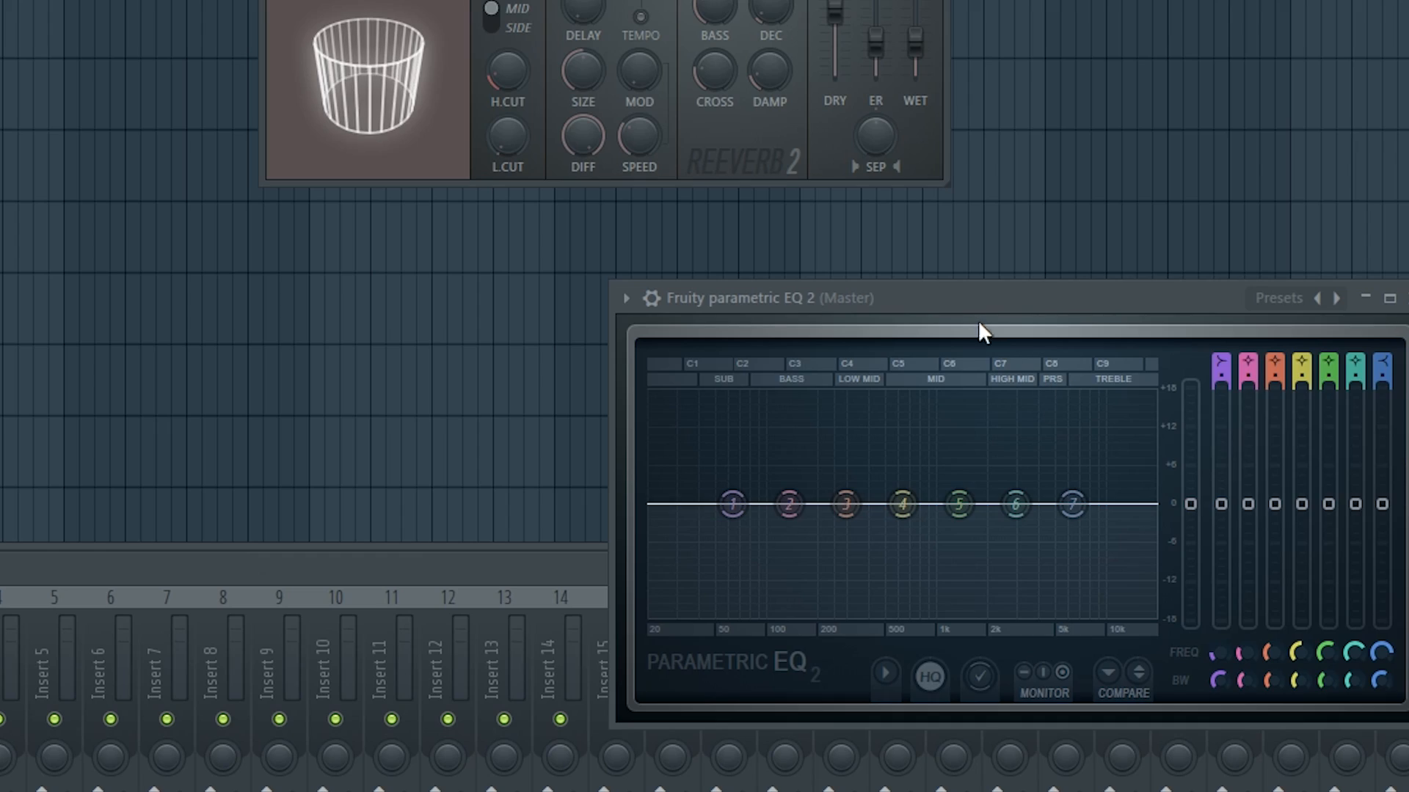
# Arrange the Fruity Reeverb 2 window directly above the Fruity parametric EQ 2 window
pyautogui.moveTo(979, 320); pyautogui.dragTo(537, 293)
pyautogui.moveTo(565, 0); pyautogui.dragTo(578, 48)
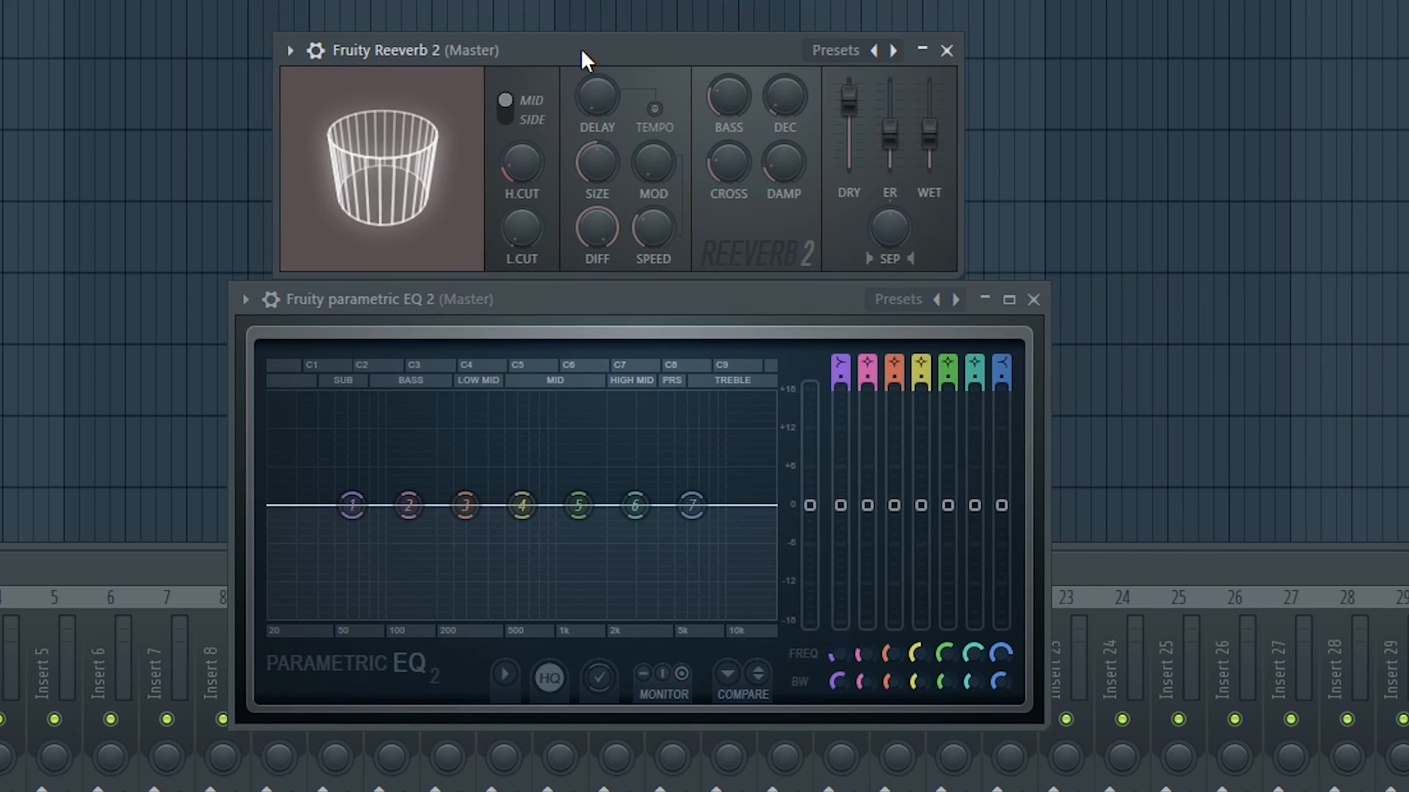
# Shift the Fruity Reeverb 2 balance from dry to wet and lower EQ band 7 to roll off the highs
pyautogui.moveTo(929, 135); pyautogui.dragTo(849, 128)
pyautogui.moveTo(691, 505); pyautogui.dragTo(639, 556)
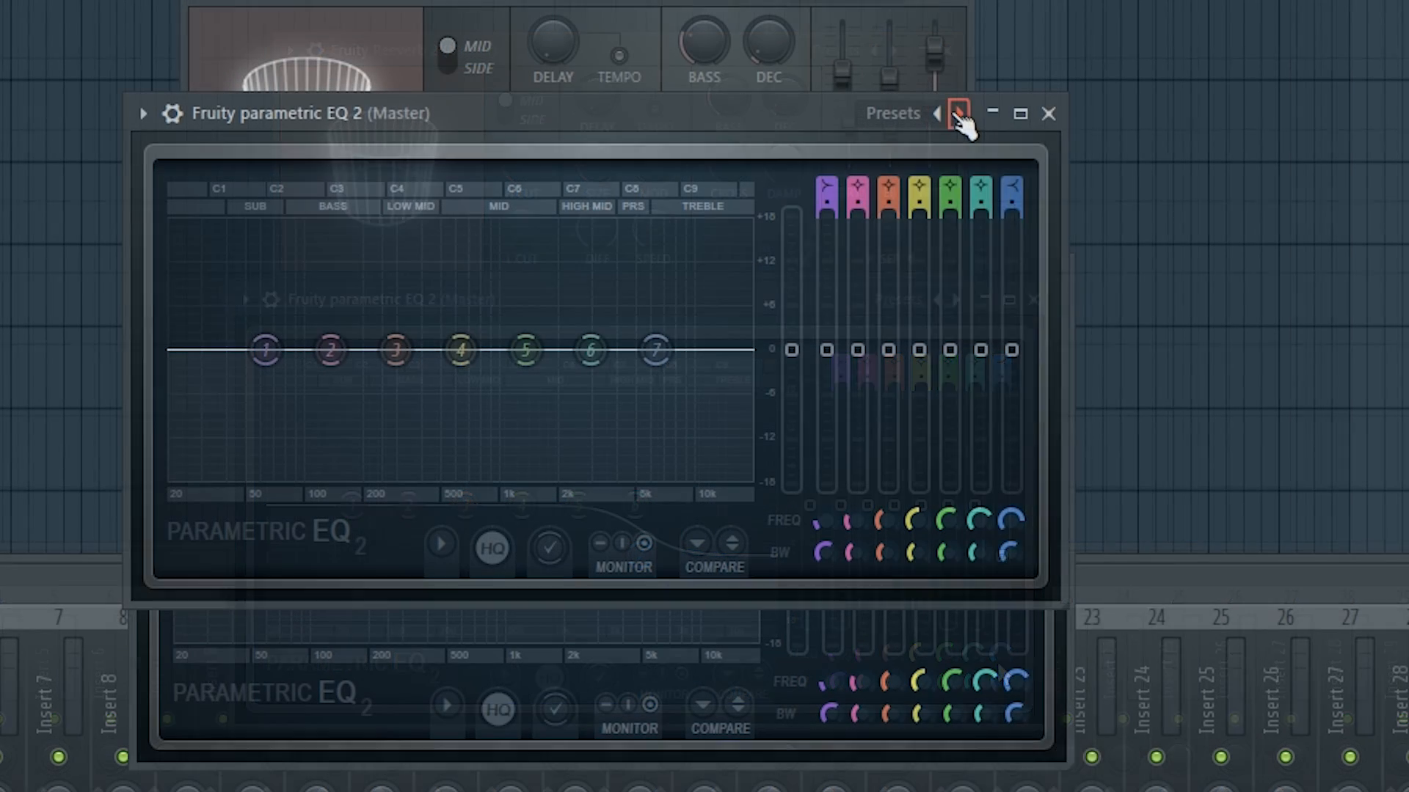
# Load the Fletcher Munson Curve preset in the master Fruity parametric EQ 2
pyautogui.click(954, 115)
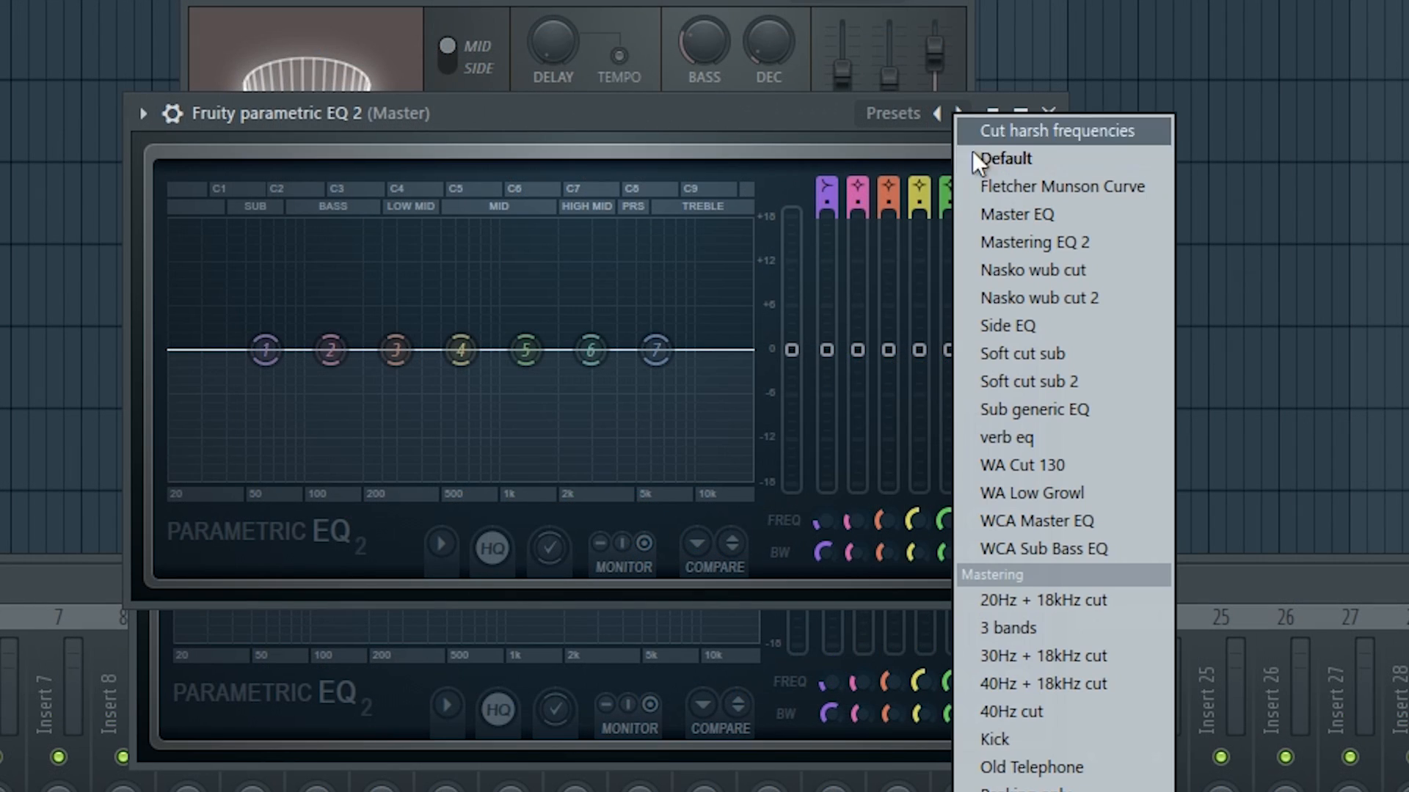
pyautogui.click(1023, 187)
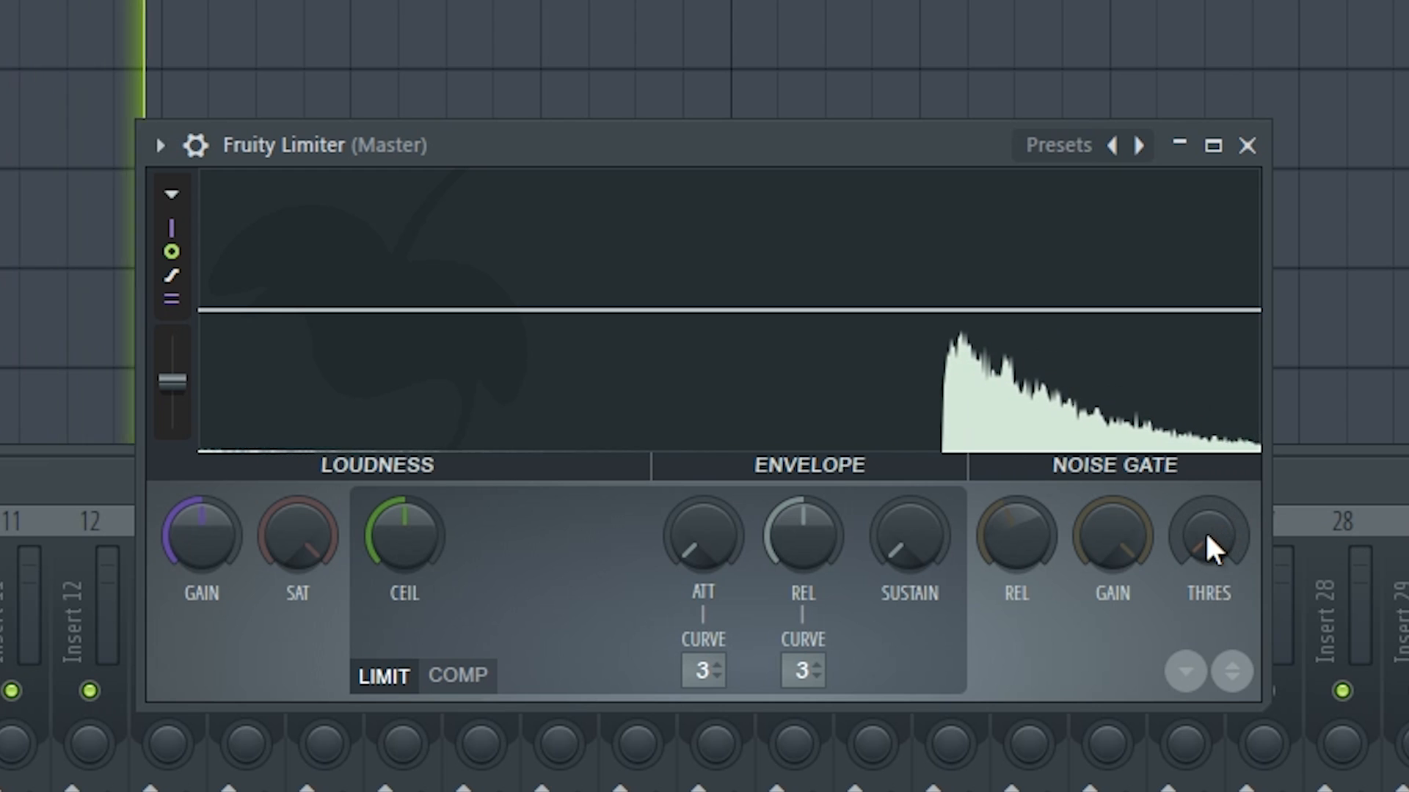
# Raise the noise gate threshold of the Fruity Limiter on the master
pyautogui.moveTo(1207, 536); pyautogui.dragTo(1207, 528)
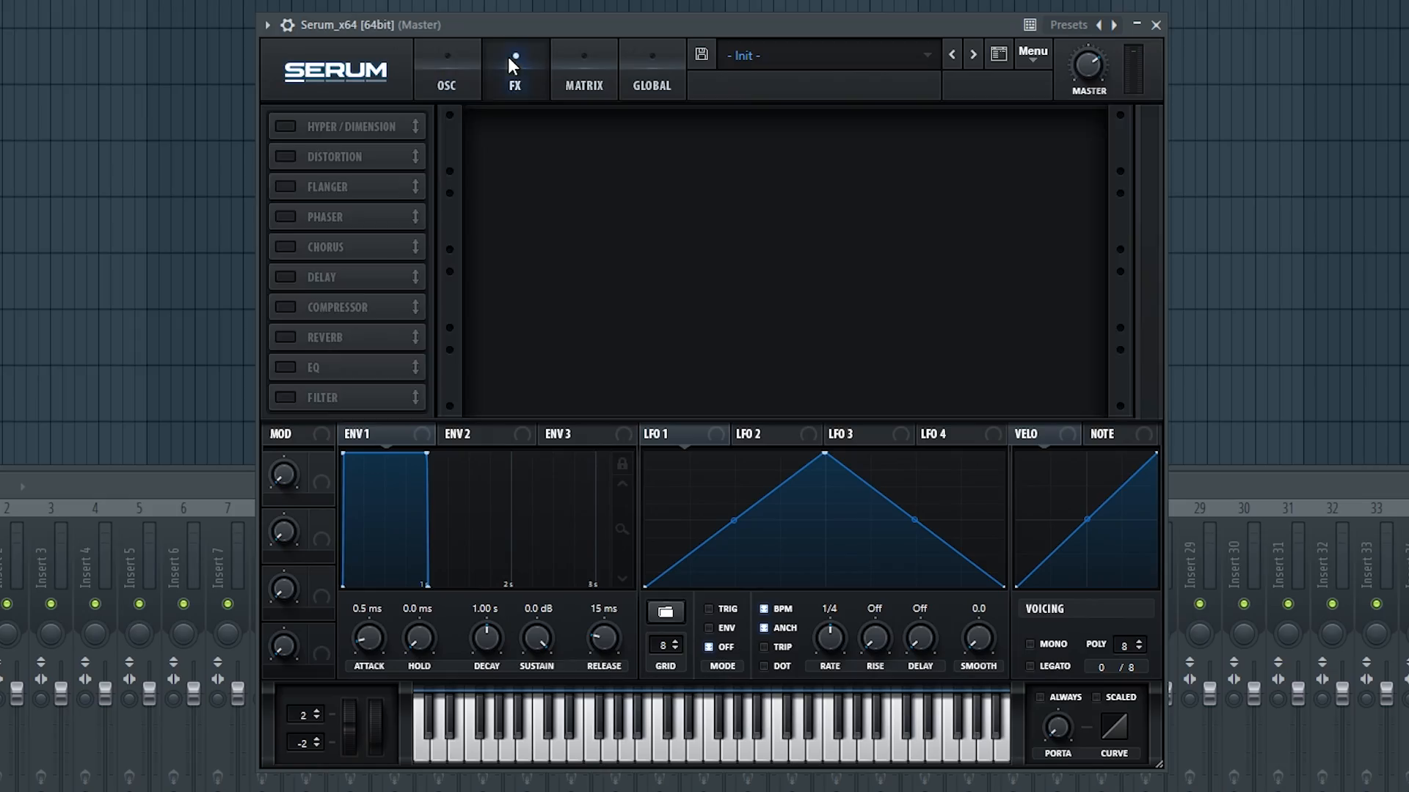
# Look through Serum's oscillator, effects, matrix and global pages, including the global preferences
pyautogui.click(584, 73)
pyautogui.click(651, 73)
pyautogui.click(578, 65)
pyautogui.click(516, 63)
pyautogui.click(440, 58)
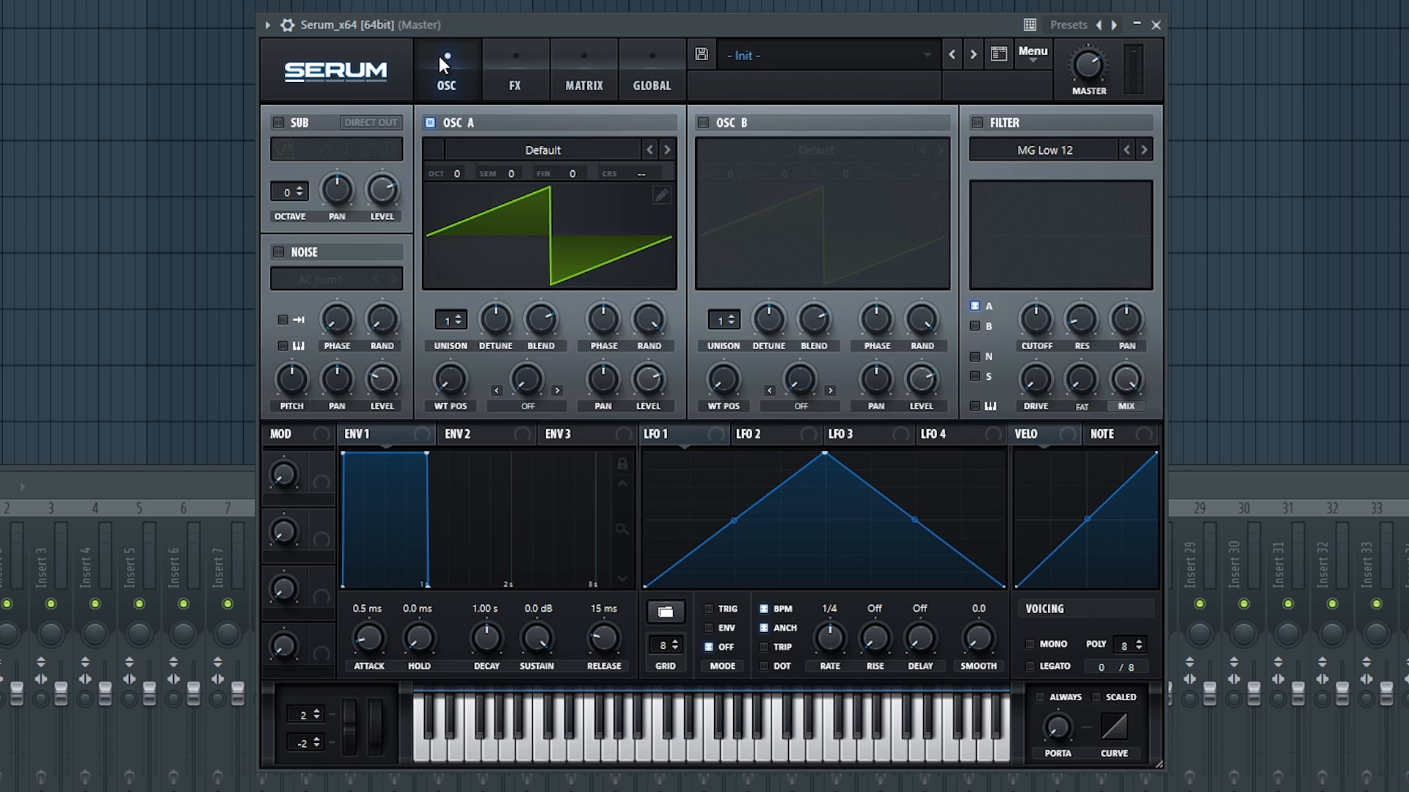
pyautogui.click(515, 62)
pyautogui.click(579, 63)
pyautogui.click(636, 67)
pyautogui.click(587, 66)
pyautogui.click(522, 61)
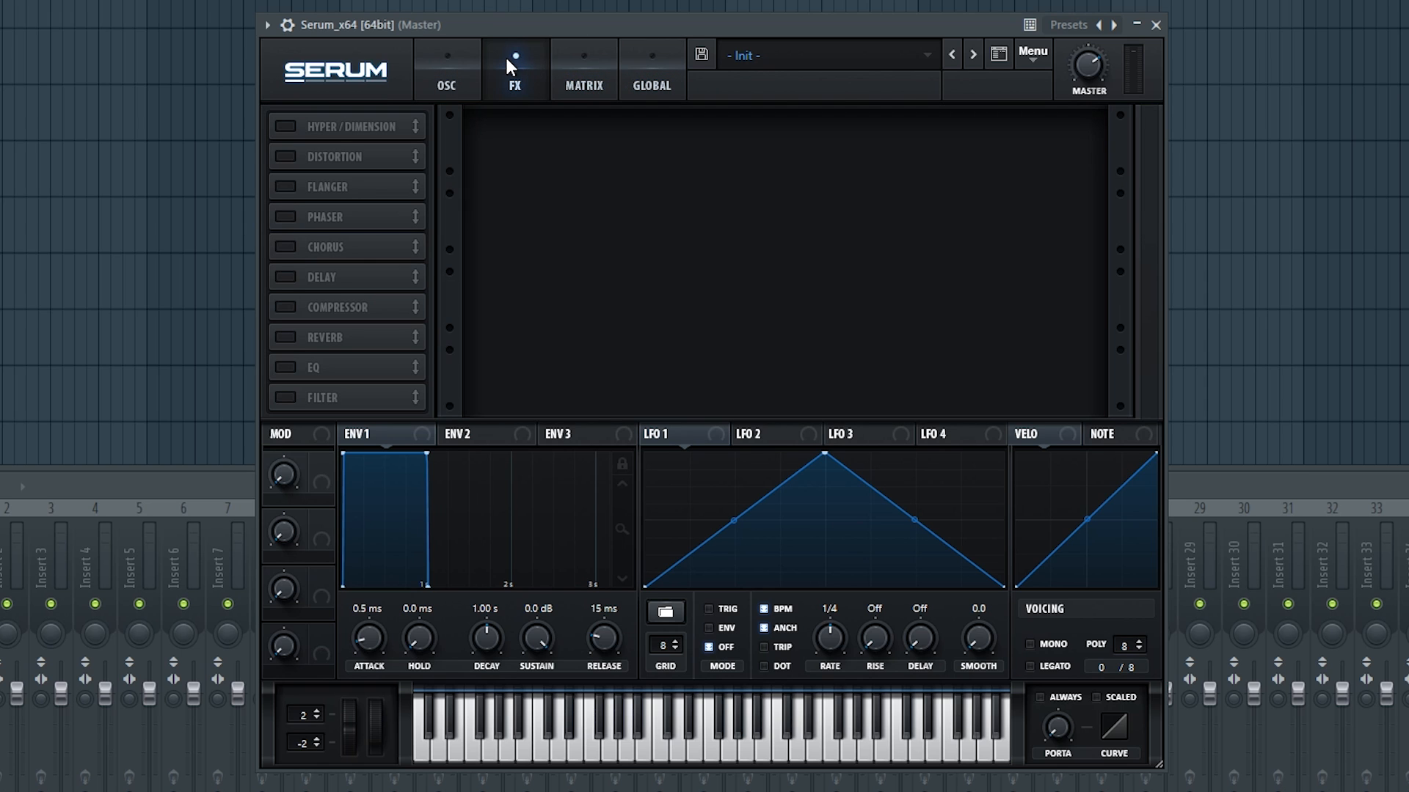
pyautogui.click(457, 54)
pyautogui.click(602, 61)
pyautogui.click(639, 73)
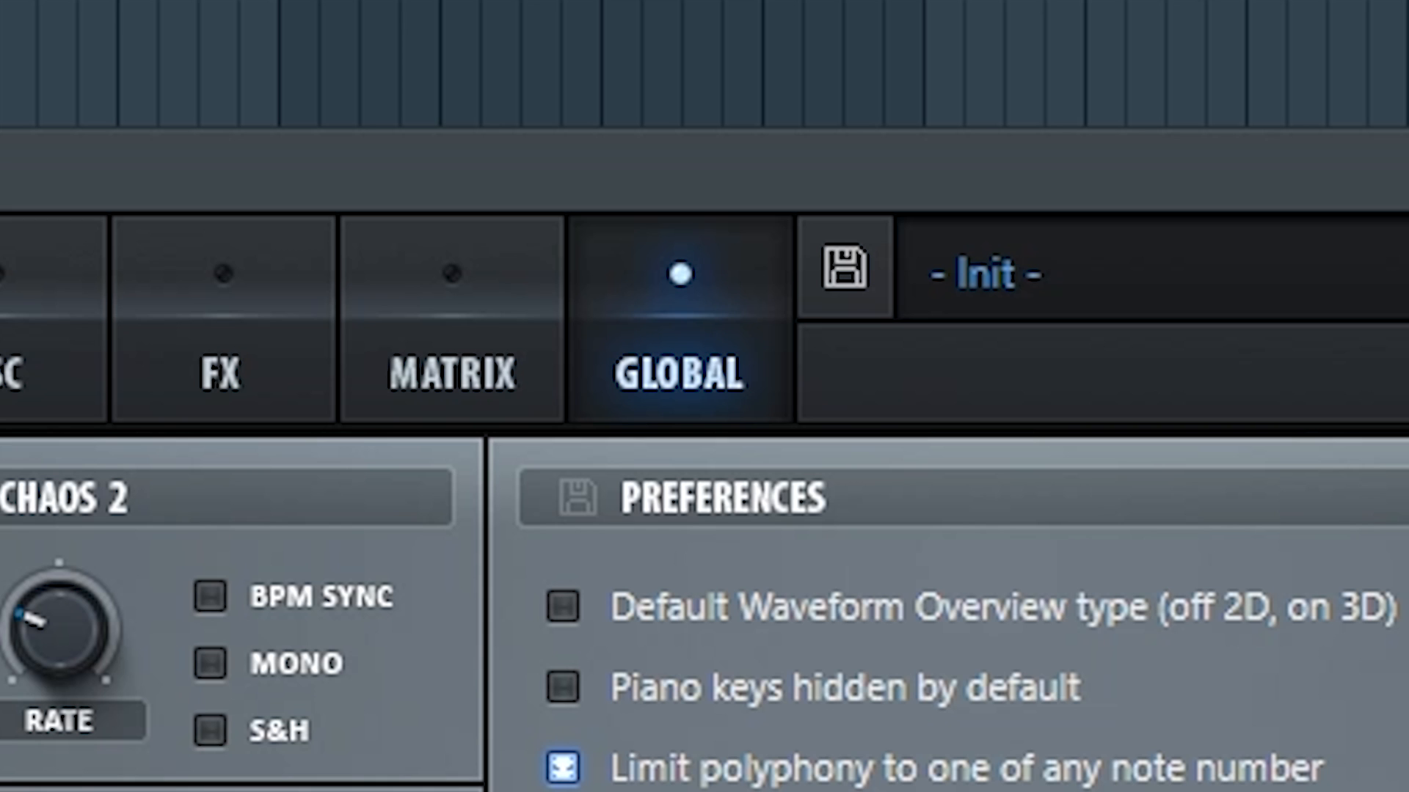
pyautogui.click(701, 470)
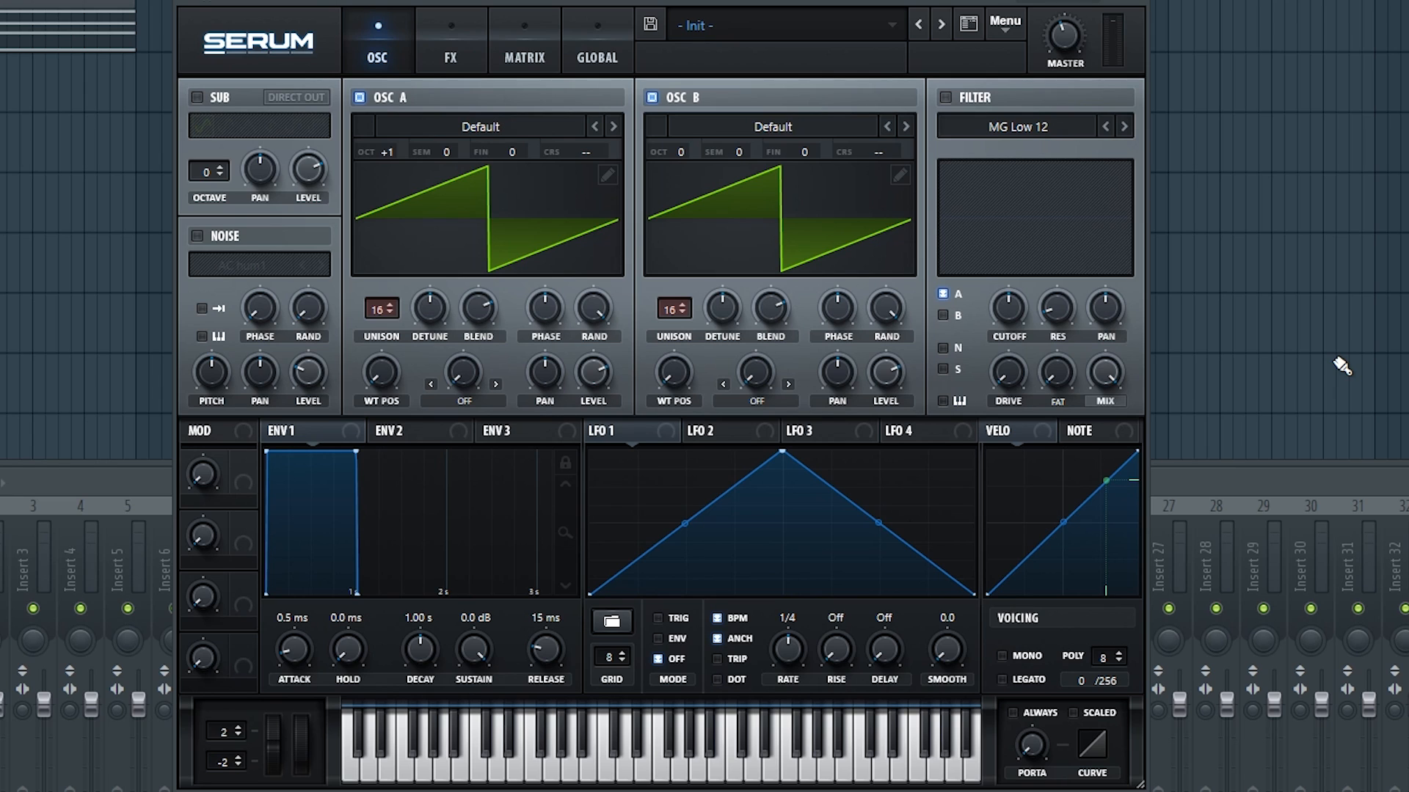
# Play back the 16-voice two-oscillator Serum patch and the arrangement that uses the vox patch
pyautogui.press('space')
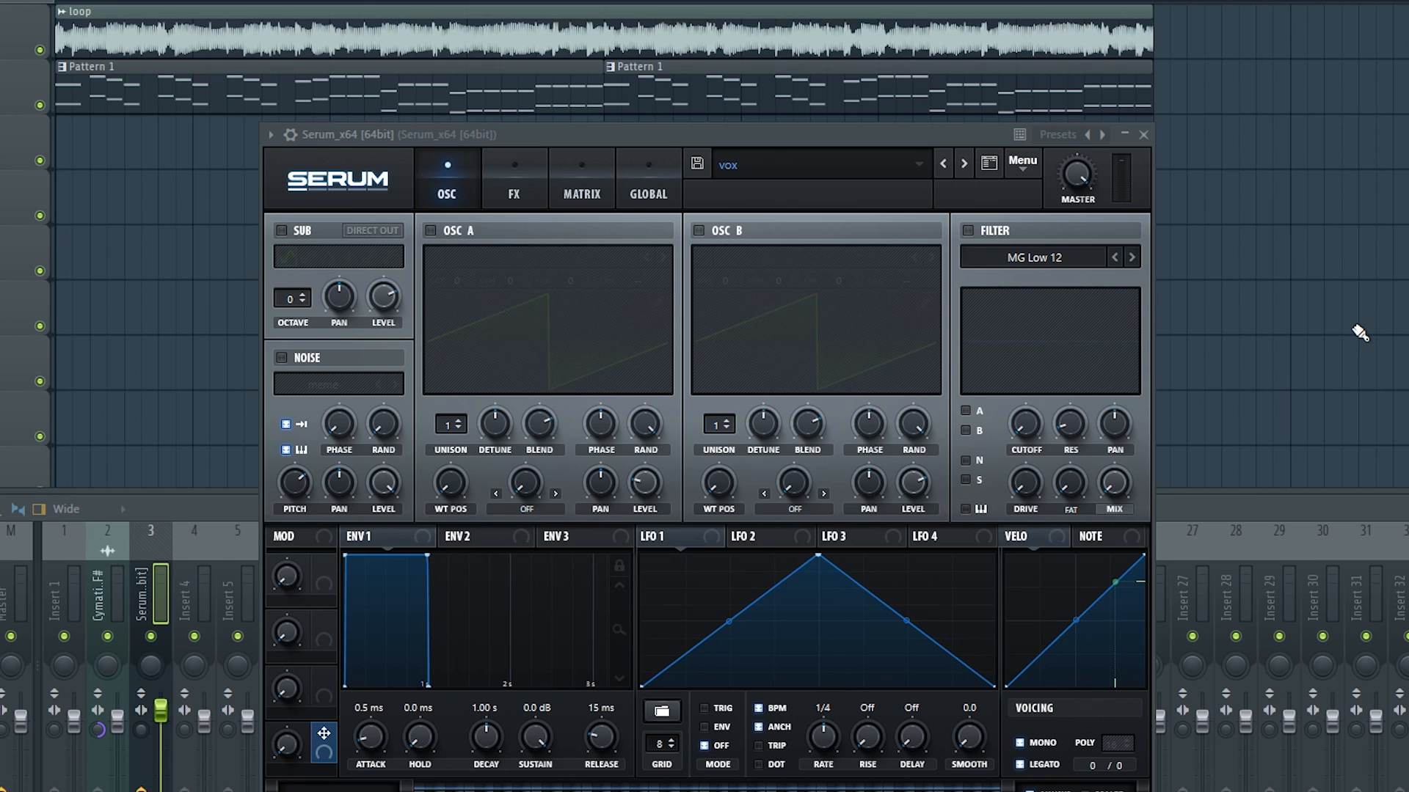
pyautogui.press('space')
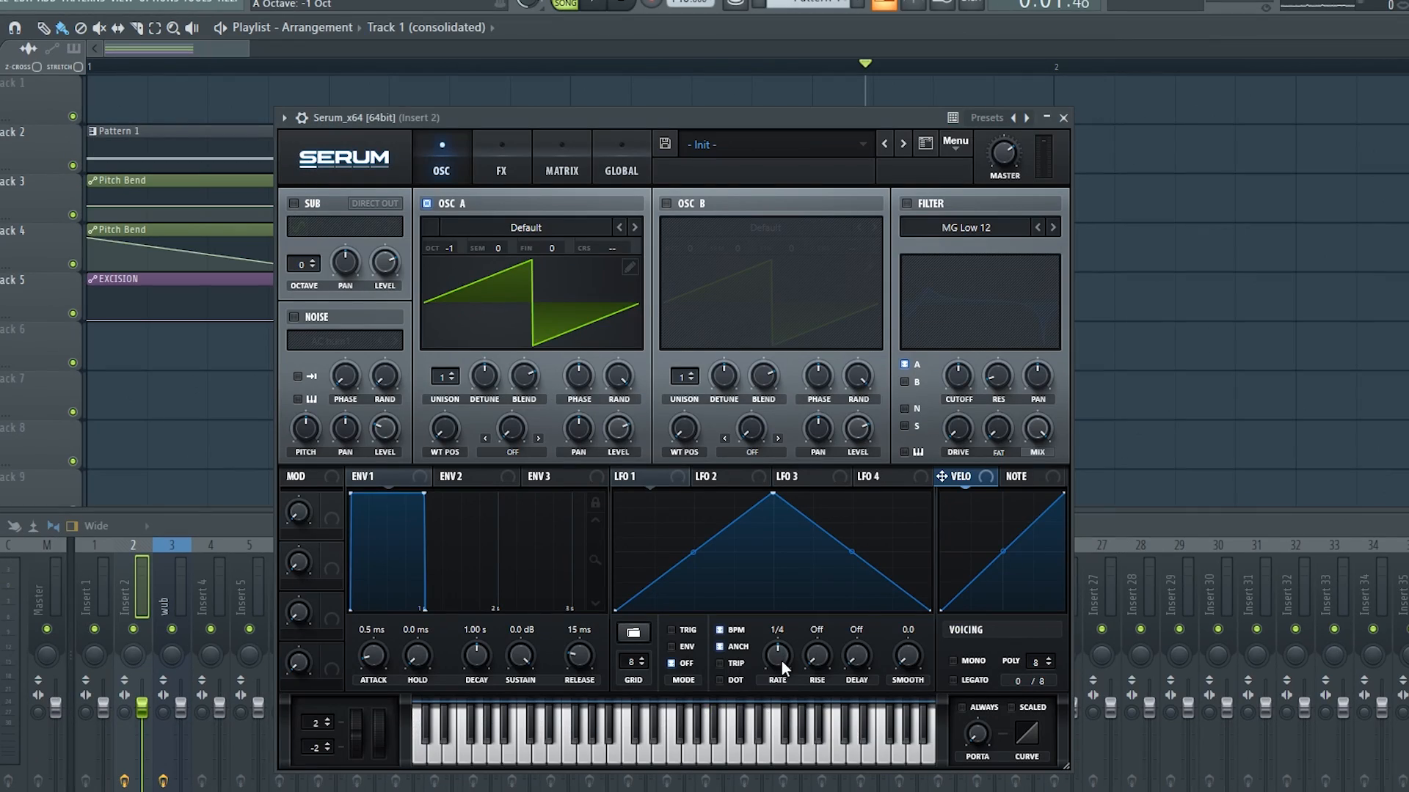
# Set Serum's LFO 1 rate to 1/16 and route LFO 1 to the master tuning in the modulation matrix
pyautogui.moveTo(795, 653); pyautogui.dragTo(799, 649)
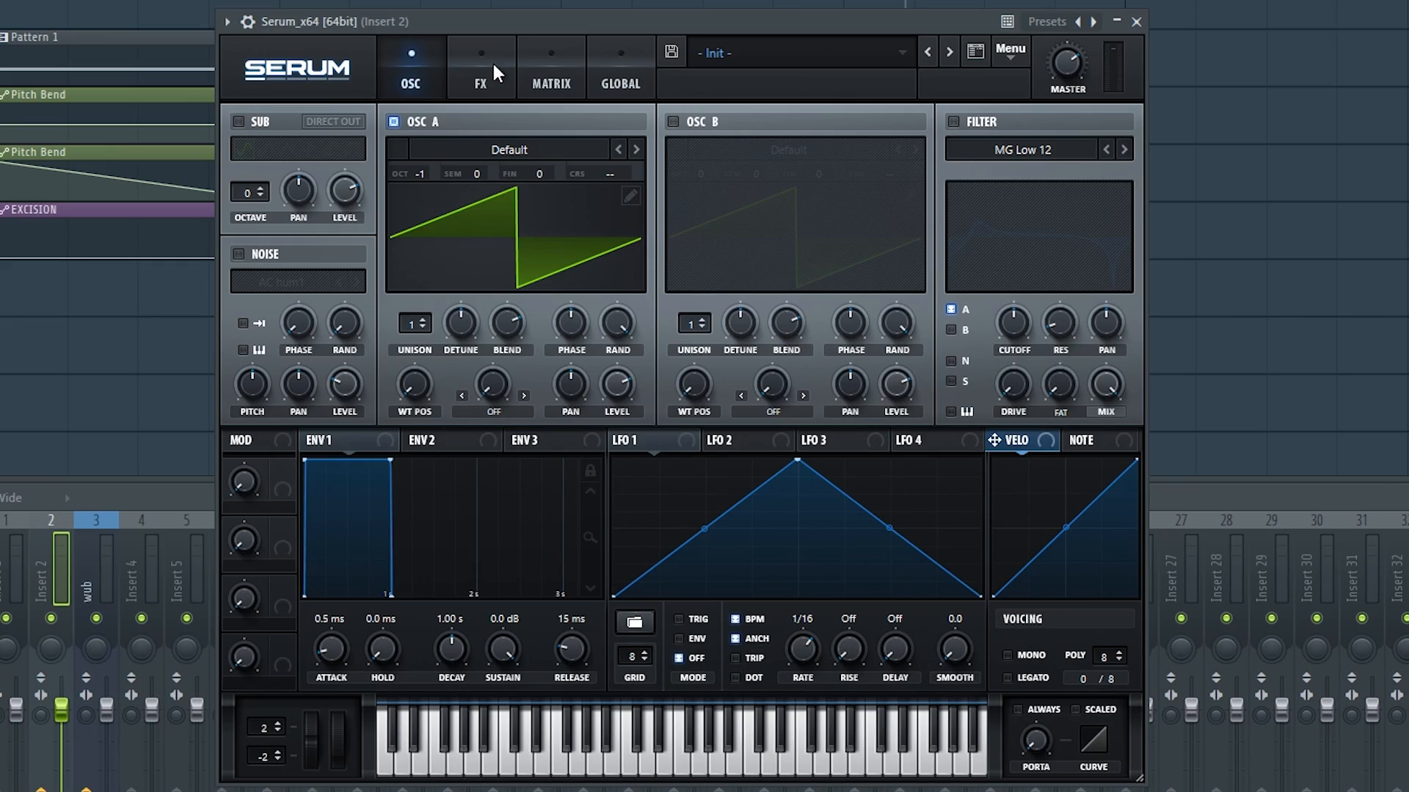
pyautogui.click(544, 72)
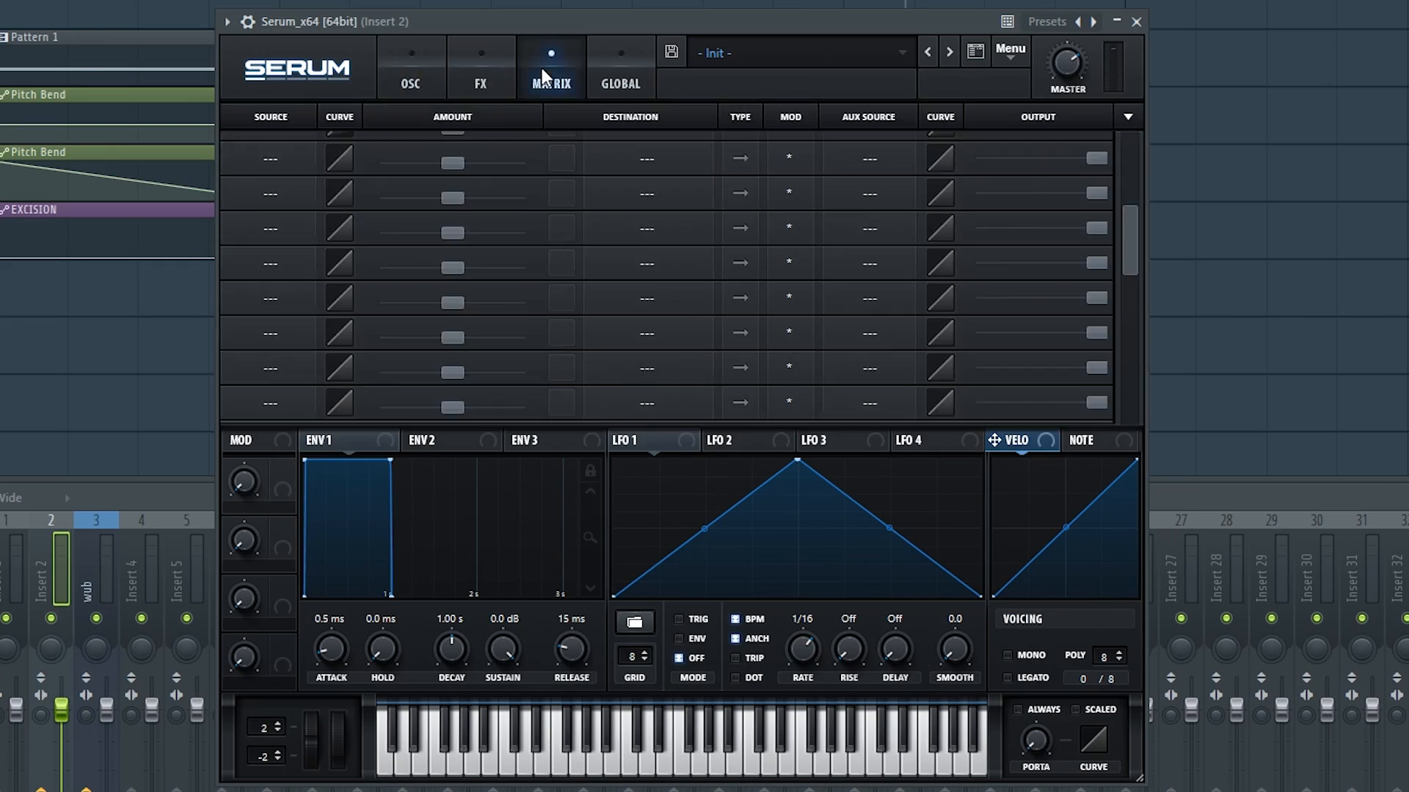
pyautogui.click(269, 156)
pyautogui.click(276, 293)
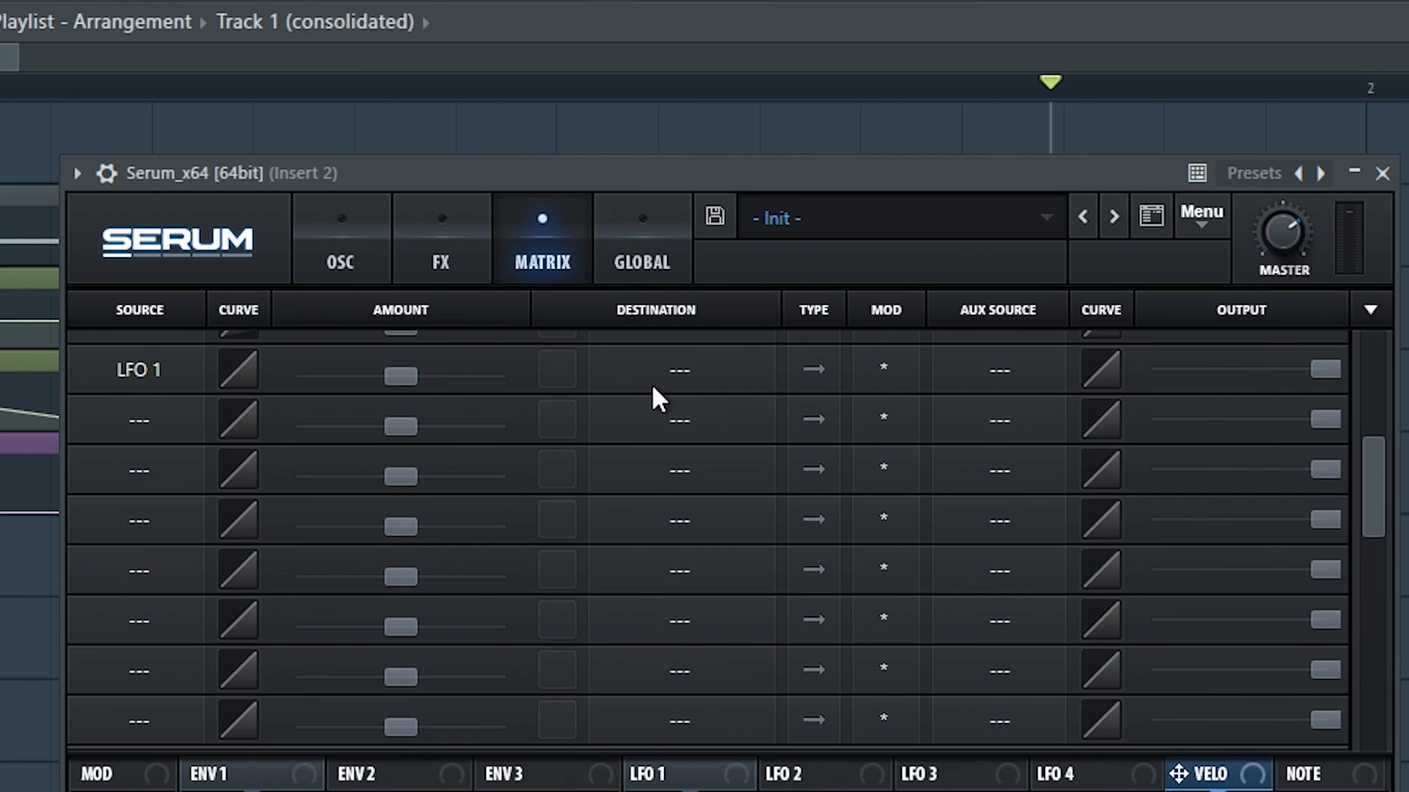
pyautogui.click(653, 388)
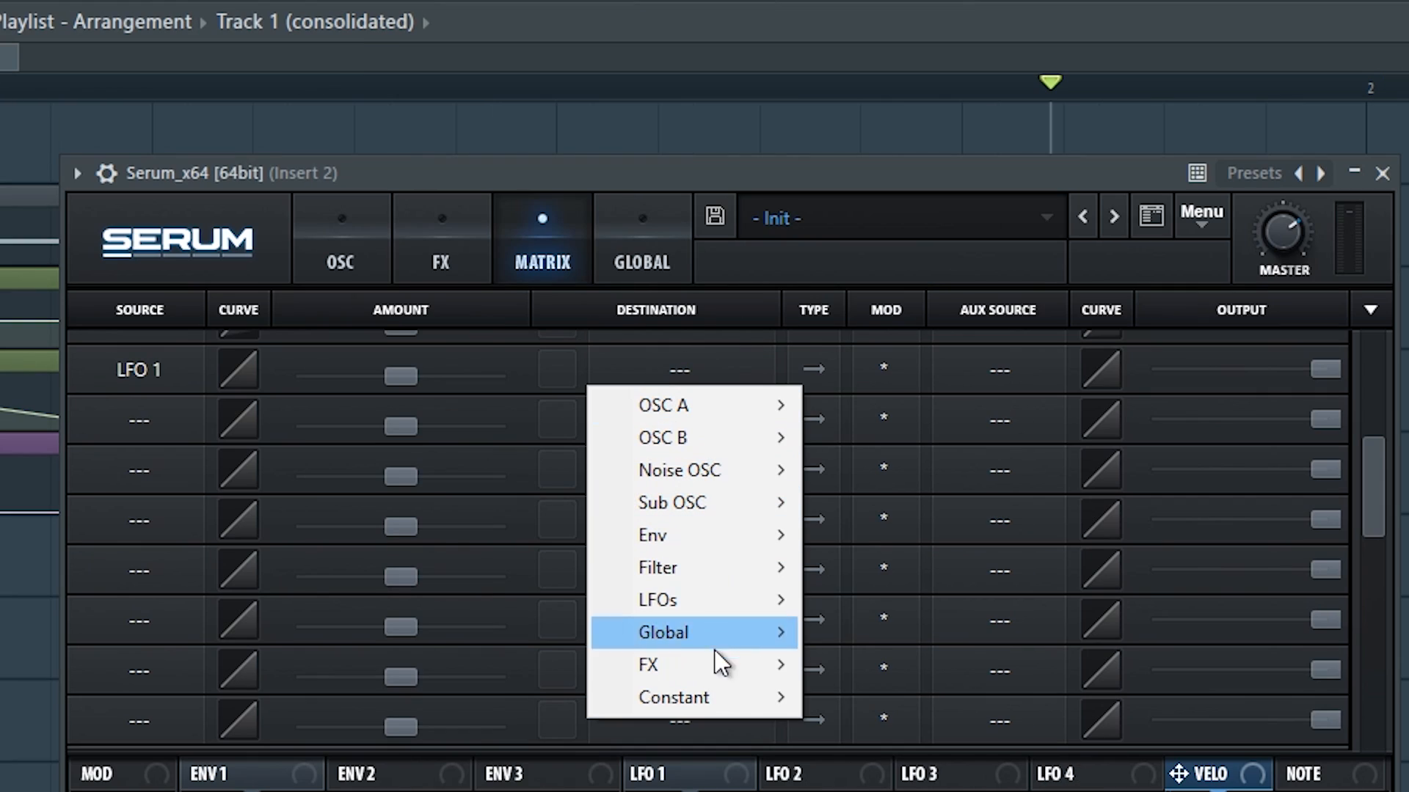
pyautogui.moveTo(720, 632)
pyautogui.click(842, 632)
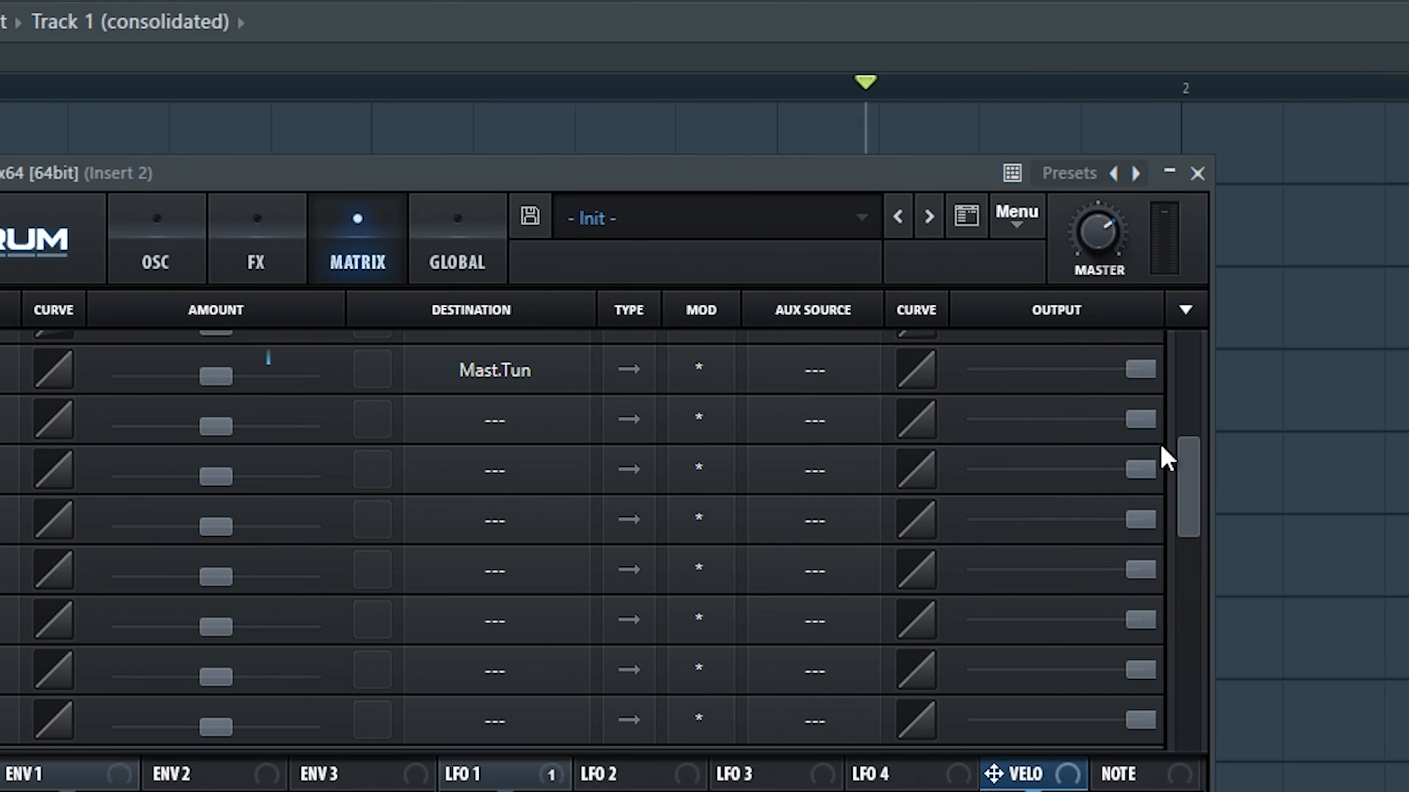
# Assign Macro 1 as the aux source of the LFO 1 to Mast.Tun routing
pyautogui.scroll(2, 1174, 470)
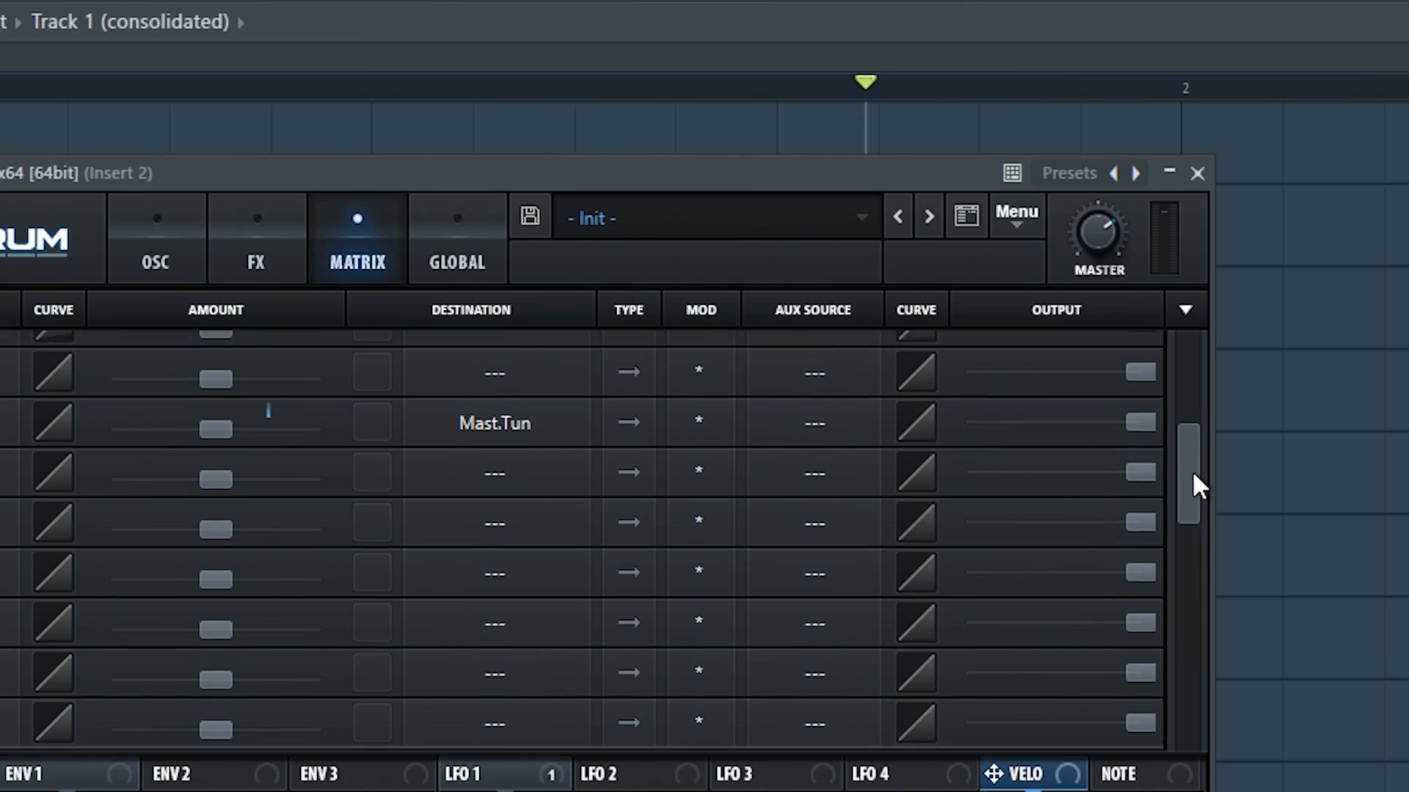
pyautogui.click(763, 481)
pyautogui.click(829, 790)
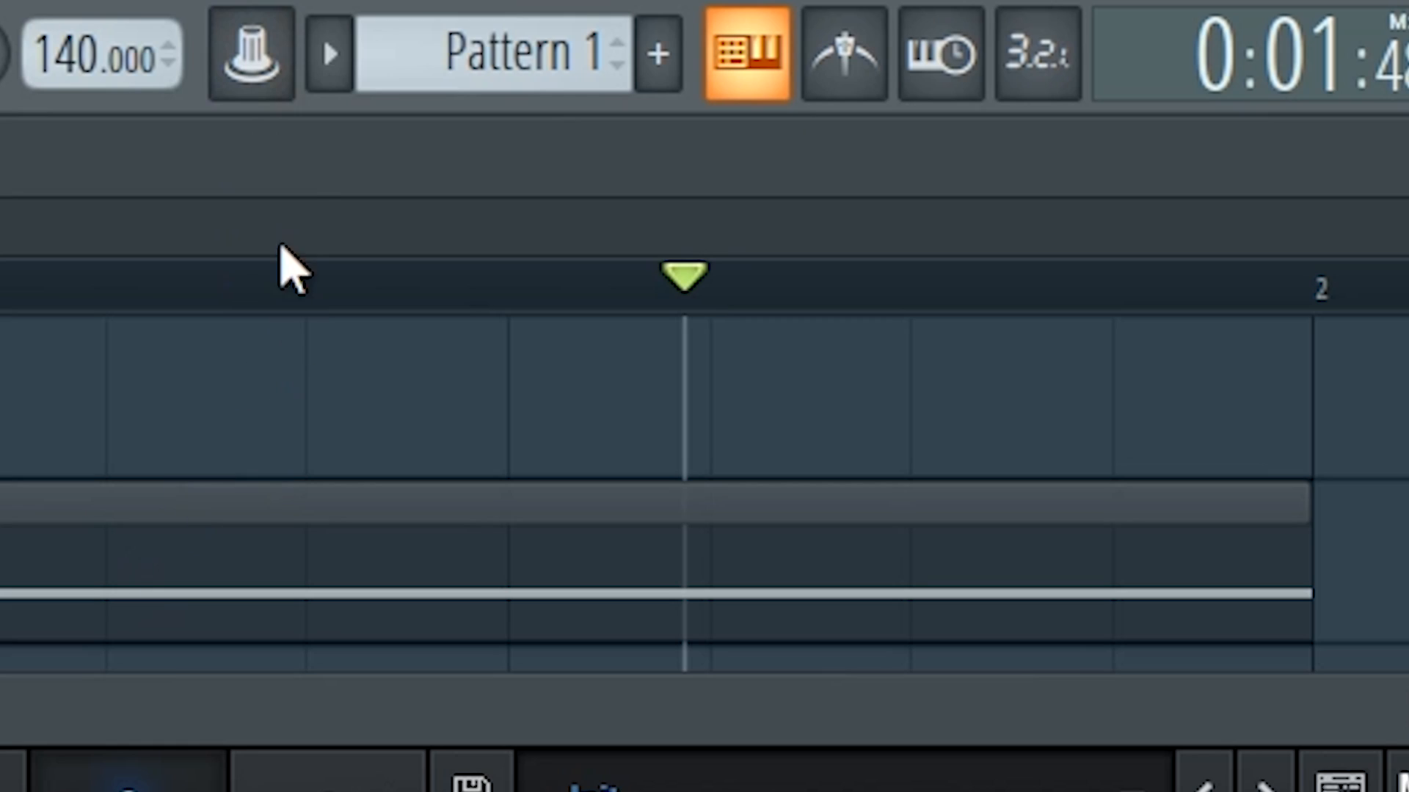
# Create an automation clip for Serum's Macro 1 and shape it as a curve rising to the clip's end
pyautogui.rightClick(271, 60)
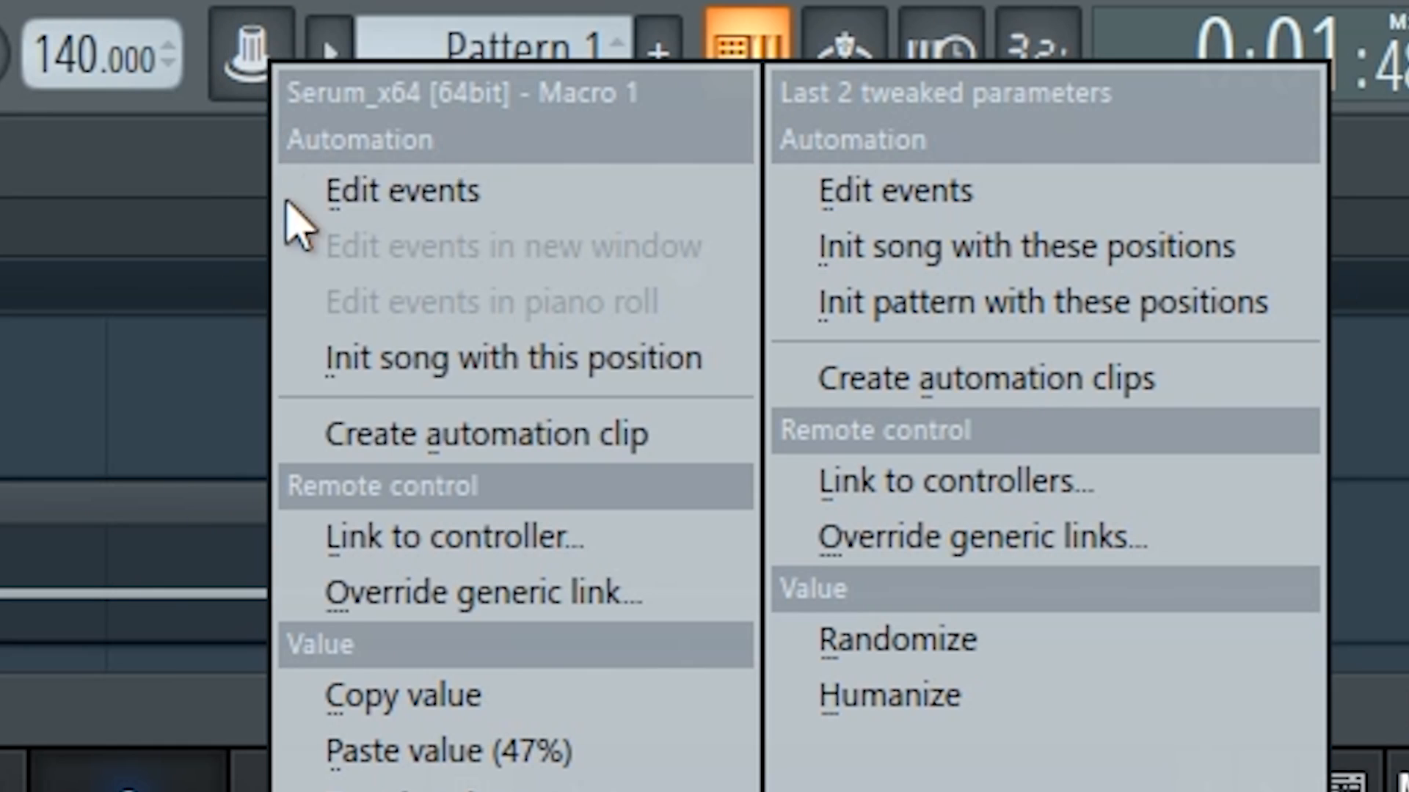
pyautogui.click(418, 440)
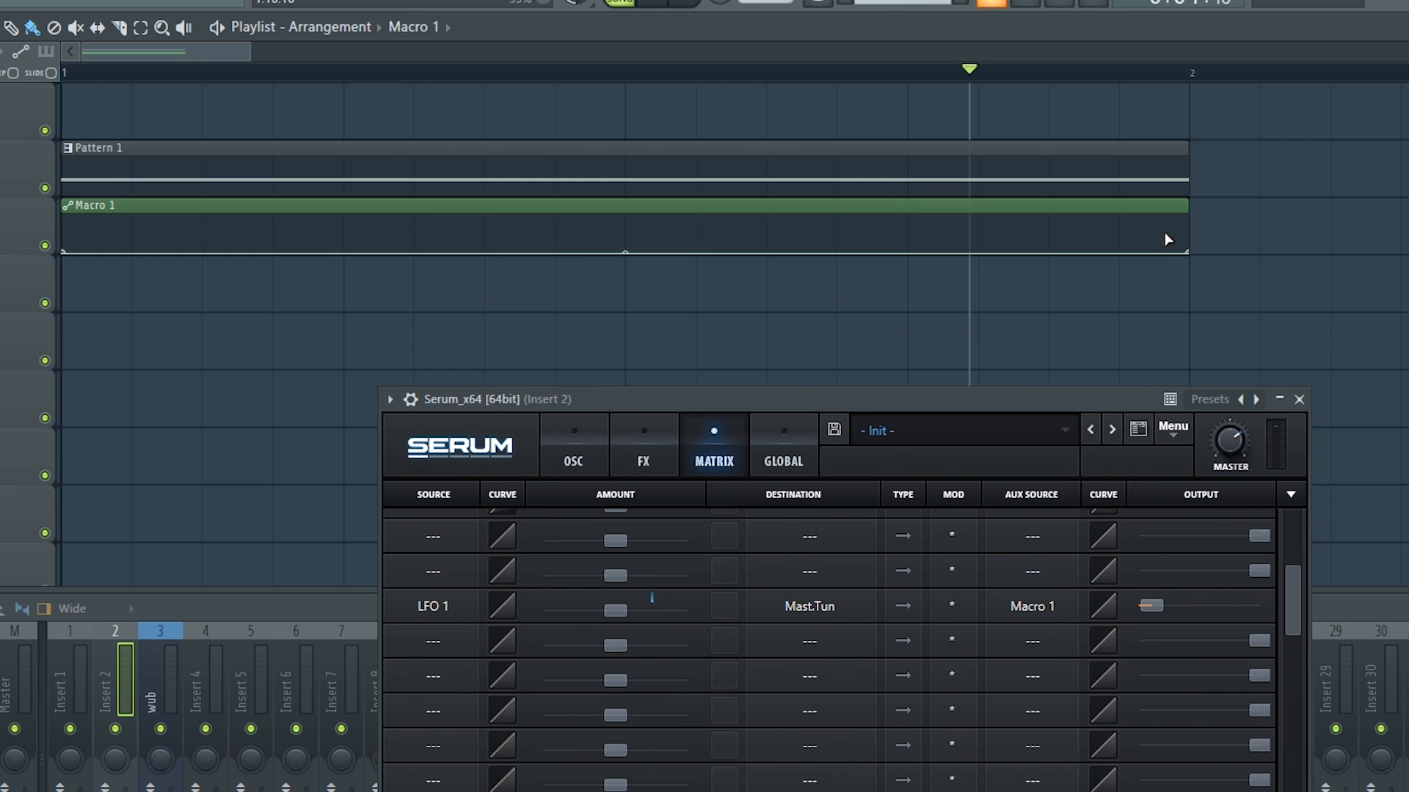
pyautogui.moveTo(1188, 252); pyautogui.dragTo(1160, 180)
pyautogui.moveTo(625, 232); pyautogui.dragTo(628, 177)
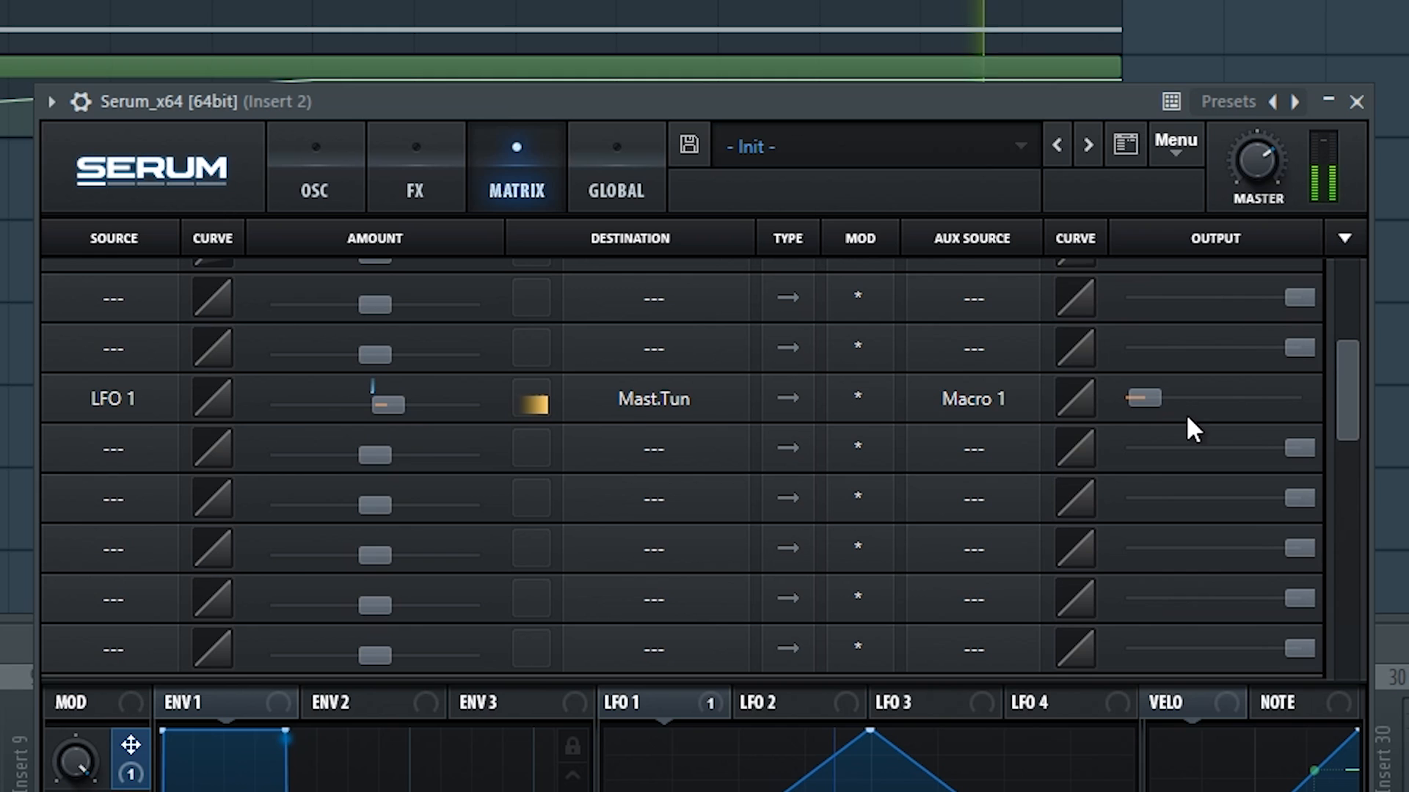
# Fine-tune the output of the LFO 1 to Mast.Tun routing and reduce its modulation amount
pyautogui.moveTo(1187, 417); pyautogui.dragTo(1219, 401)
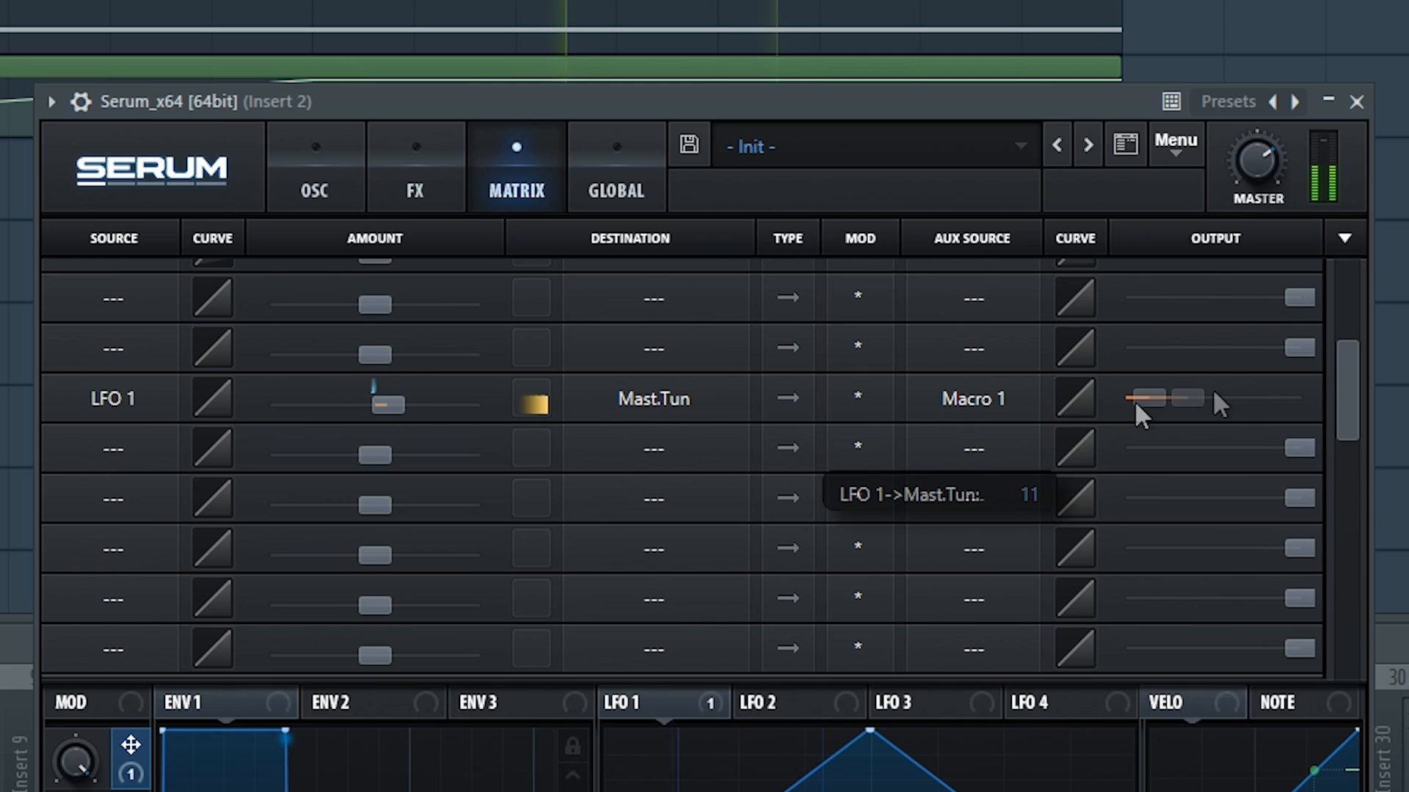
pyautogui.moveTo(1135, 403); pyautogui.dragTo(1132, 403)
pyautogui.moveTo(382, 407); pyautogui.dragTo(373, 411)
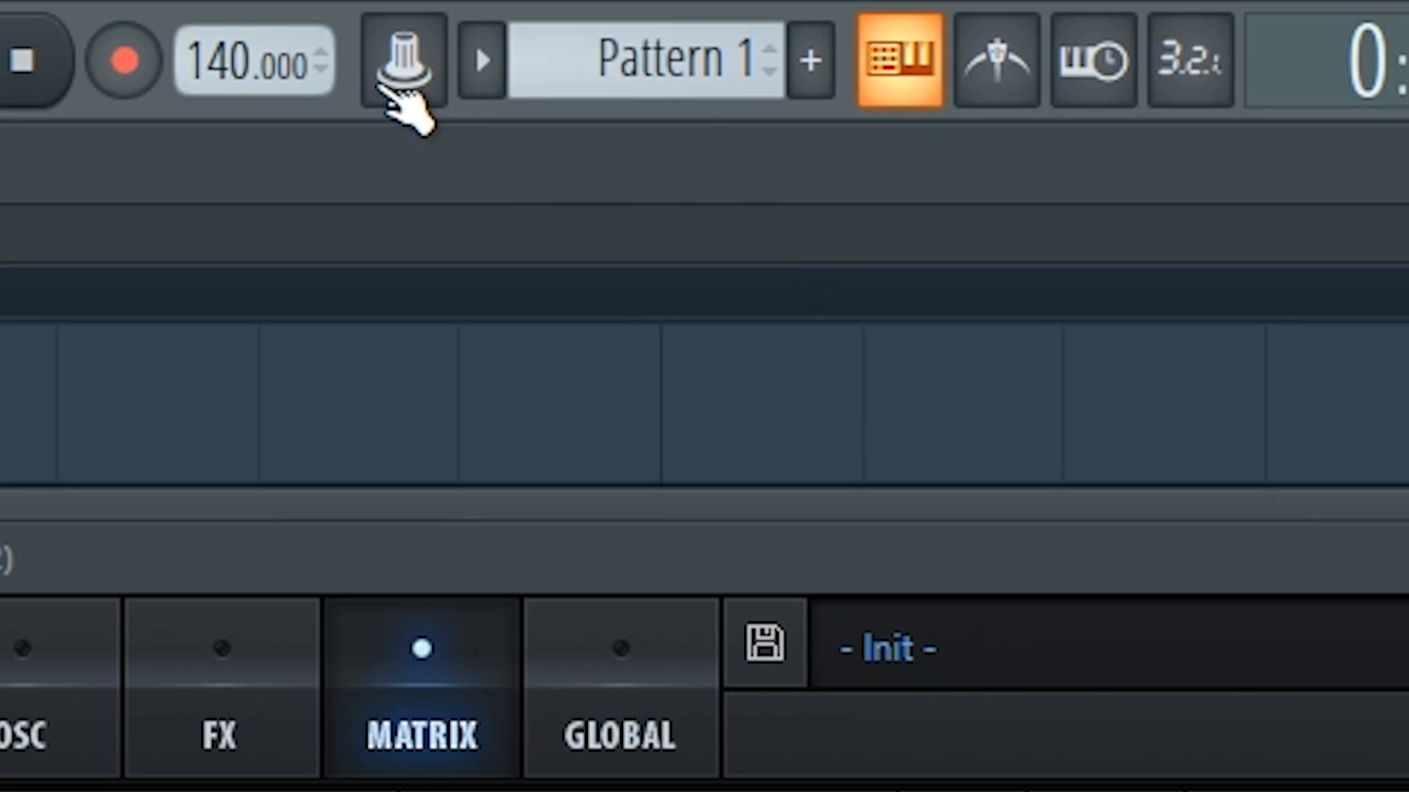
# Create an automation clip for the last tweaked Serum parameter
pyautogui.click(403, 62)
pyautogui.click(541, 469)
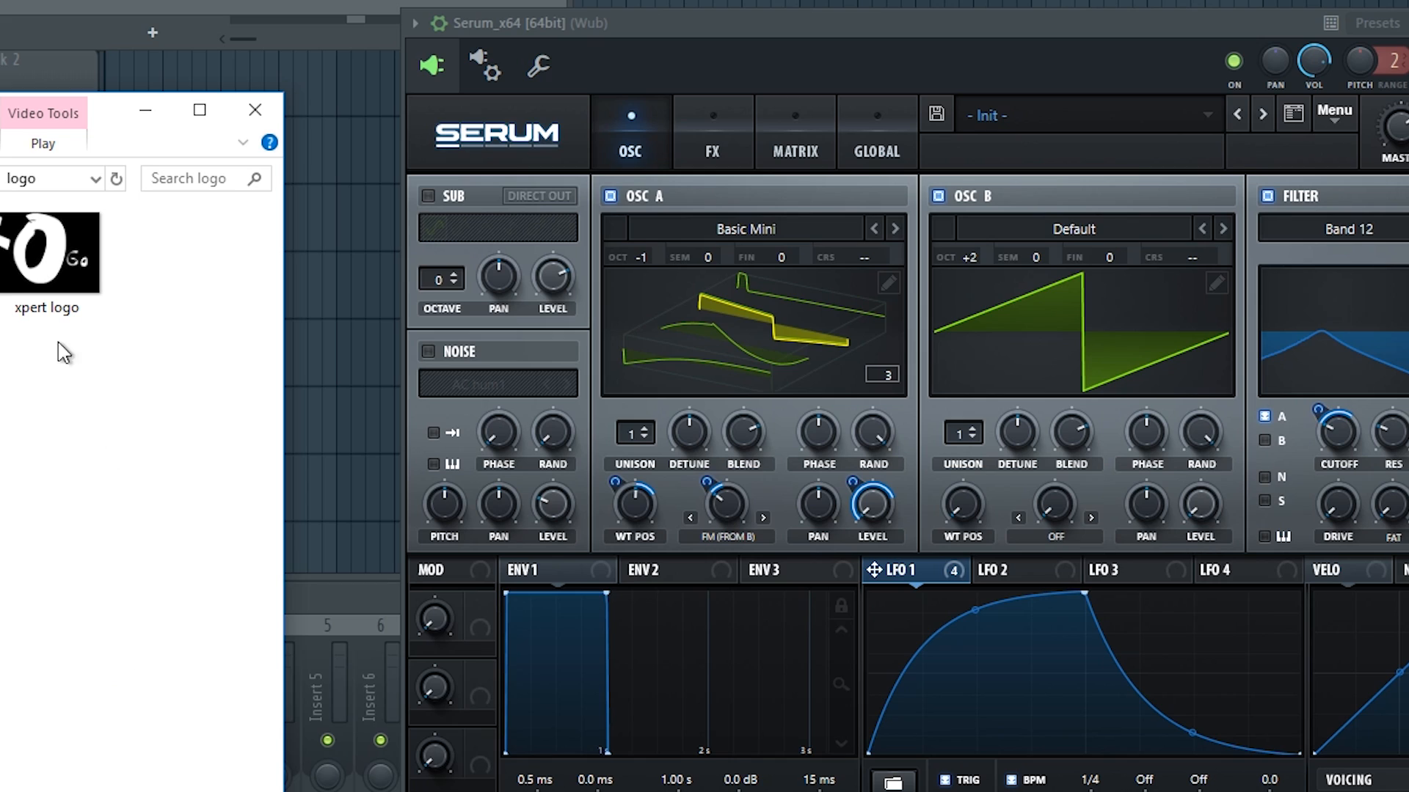
# Load the xpert logo image into Serum's oscillator A as a wavetable and close the file window
pyautogui.moveTo(52, 256); pyautogui.dragTo(766, 311)
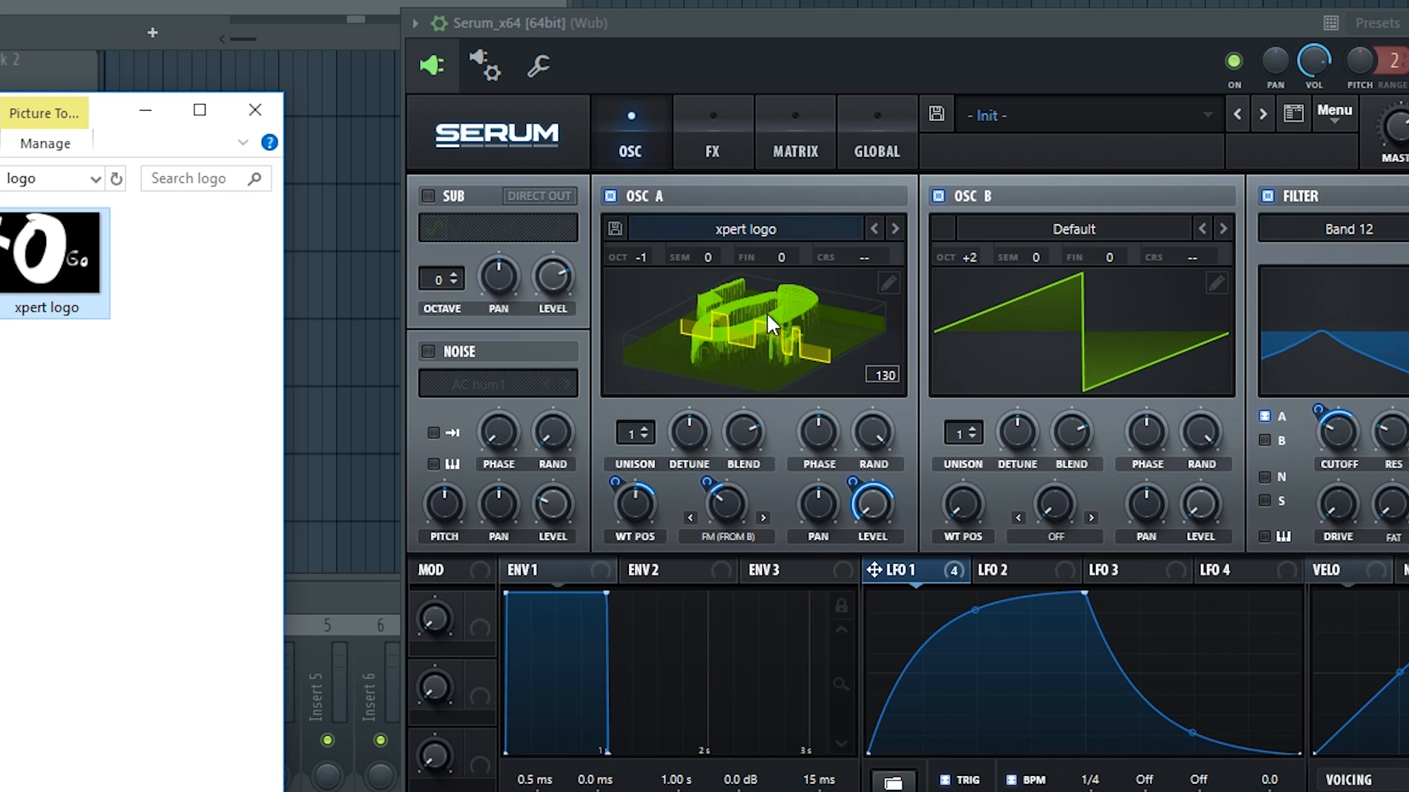
pyautogui.hotkey('alt', 'F4')
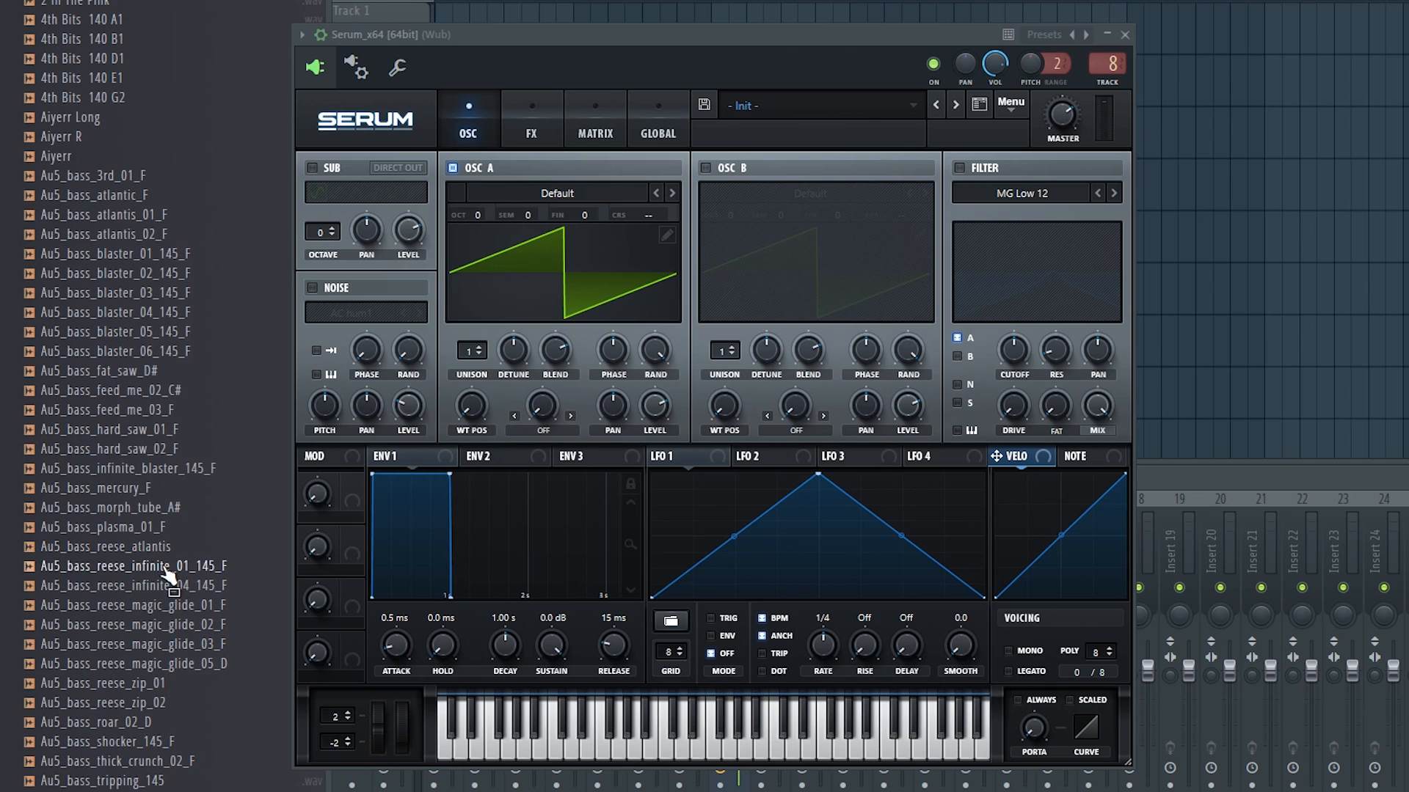
# Try to load an Au5 bass reese sample from the browser into Serum's oscillator A
pyautogui.moveTo(170, 542); pyautogui.dragTo(587, 226)
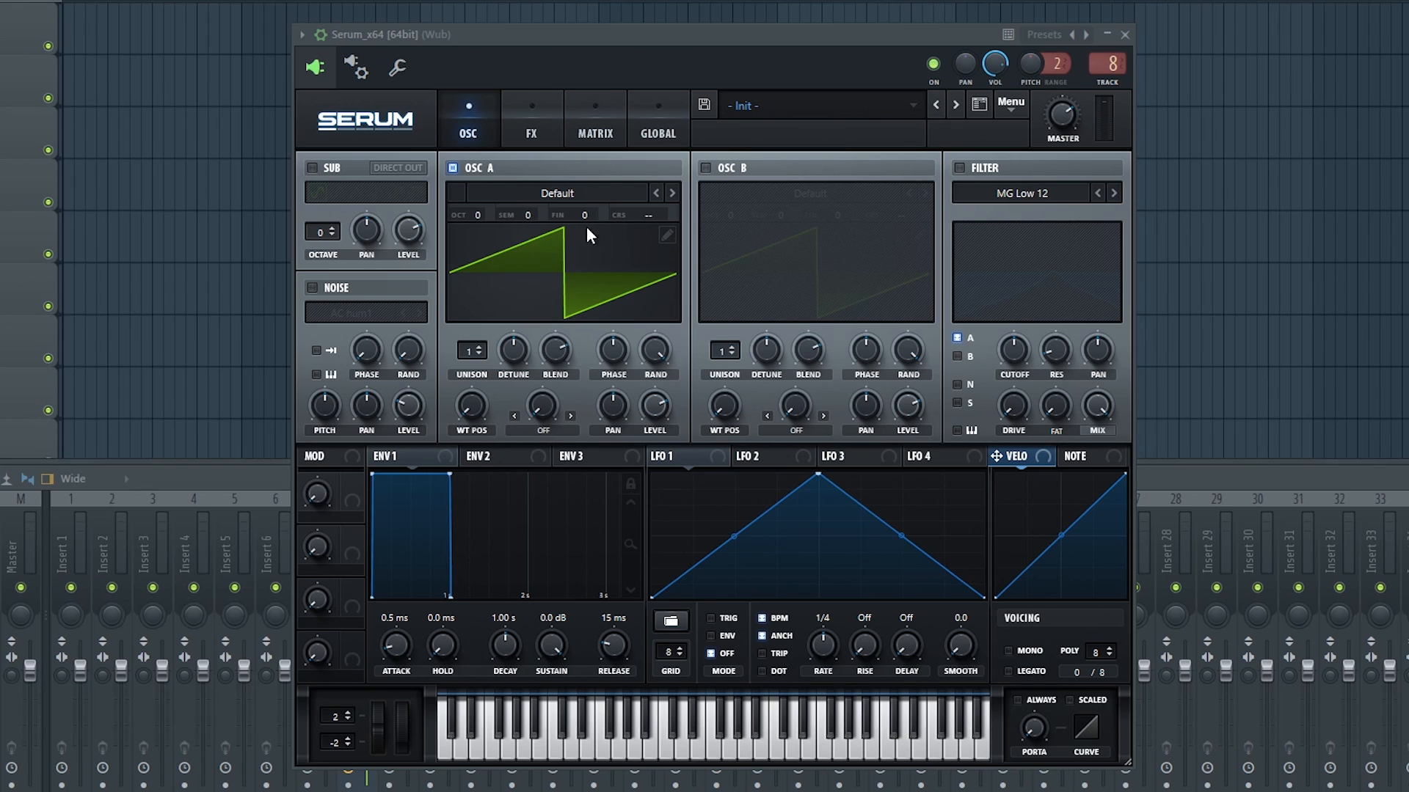
# Enter f0 as the split pitch in oscillator A's wavetable formula and load an Au5 bass sample from the browser into the table
pyautogui.click(668, 233)
pyautogui.click(1009, 589)
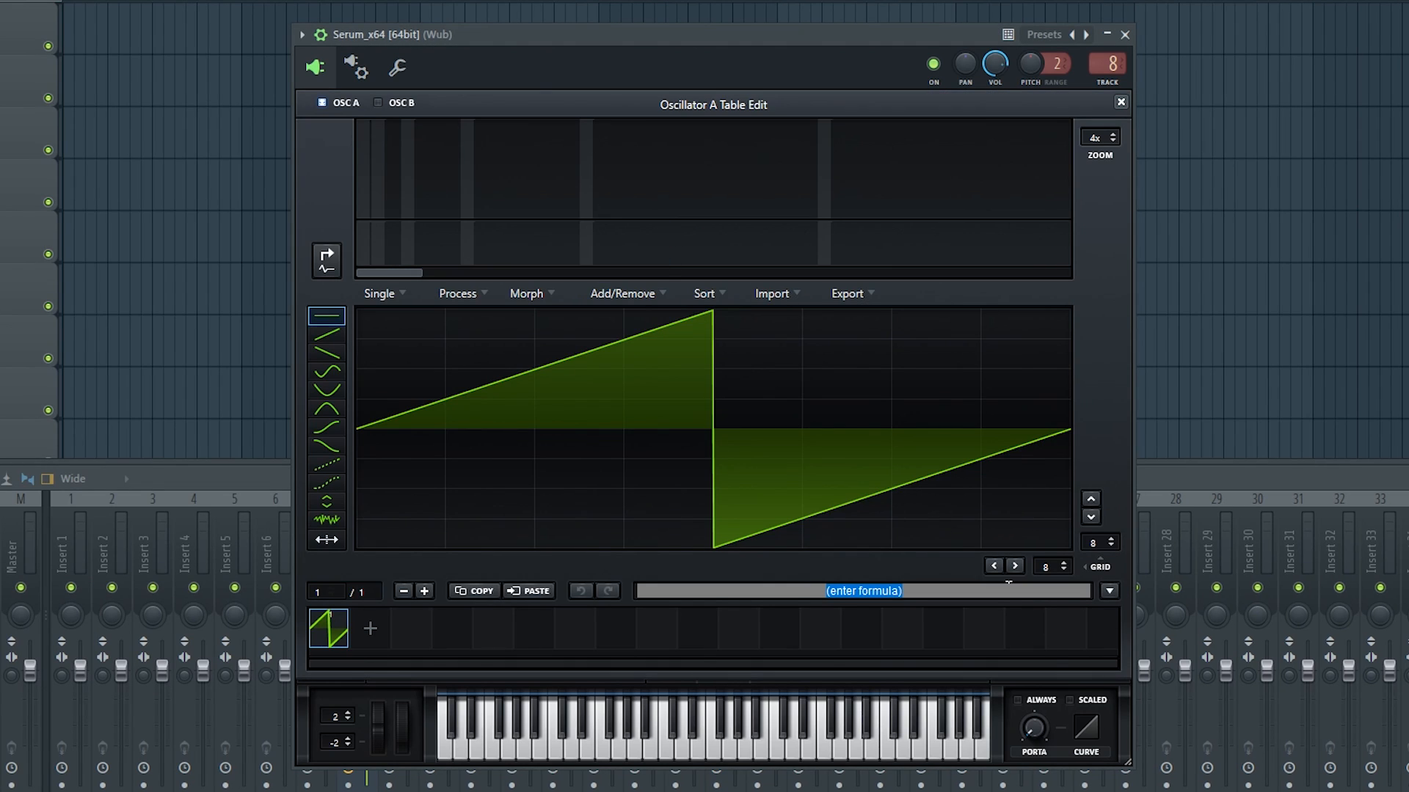
pyautogui.write('f0')
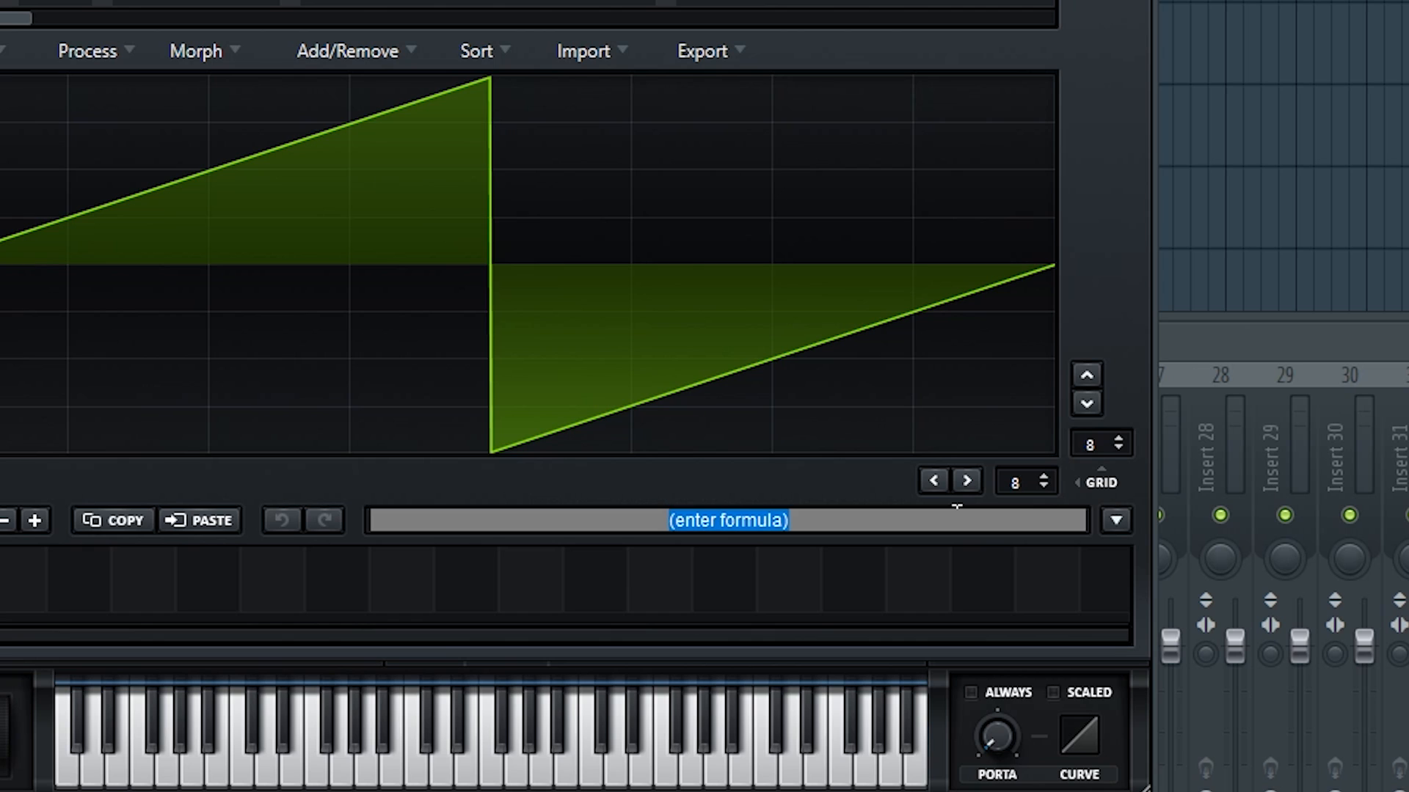
pyautogui.write('f0')
pyautogui.press('Return')
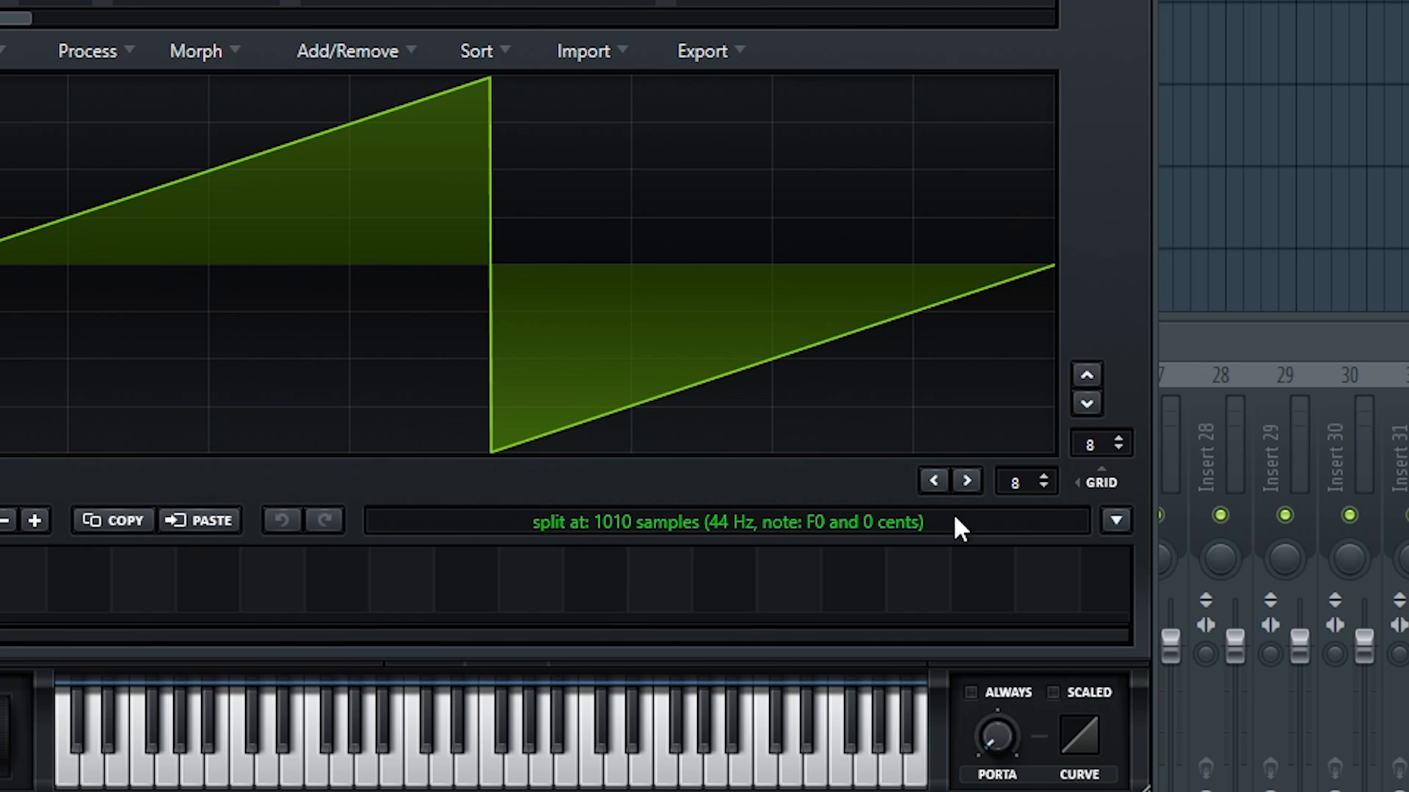
pyautogui.moveTo(110, 554)
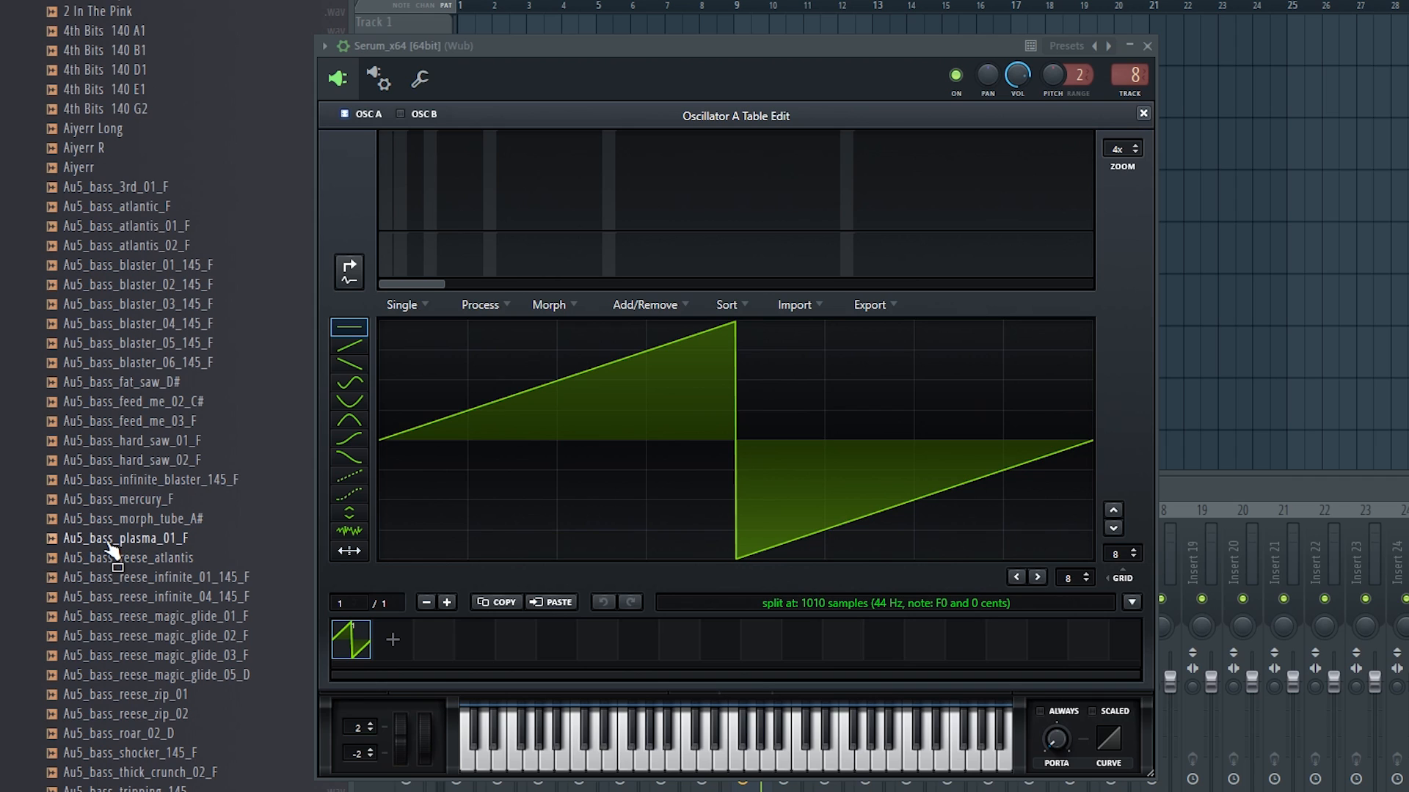
pyautogui.moveTo(112, 549); pyautogui.dragTo(738, 503)
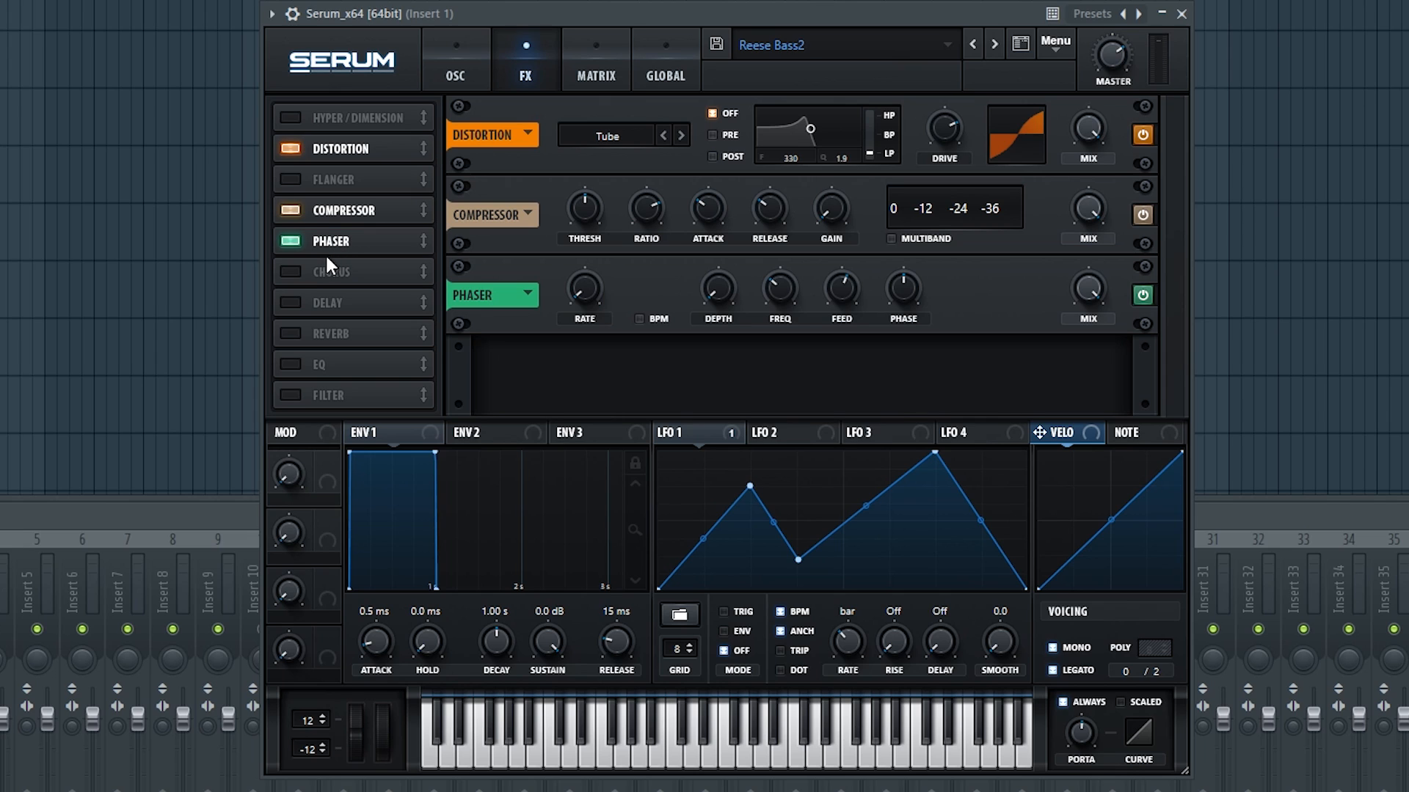
# Enable the Chorus effect in the Reese Bass2 patch
pyautogui.click(299, 271)
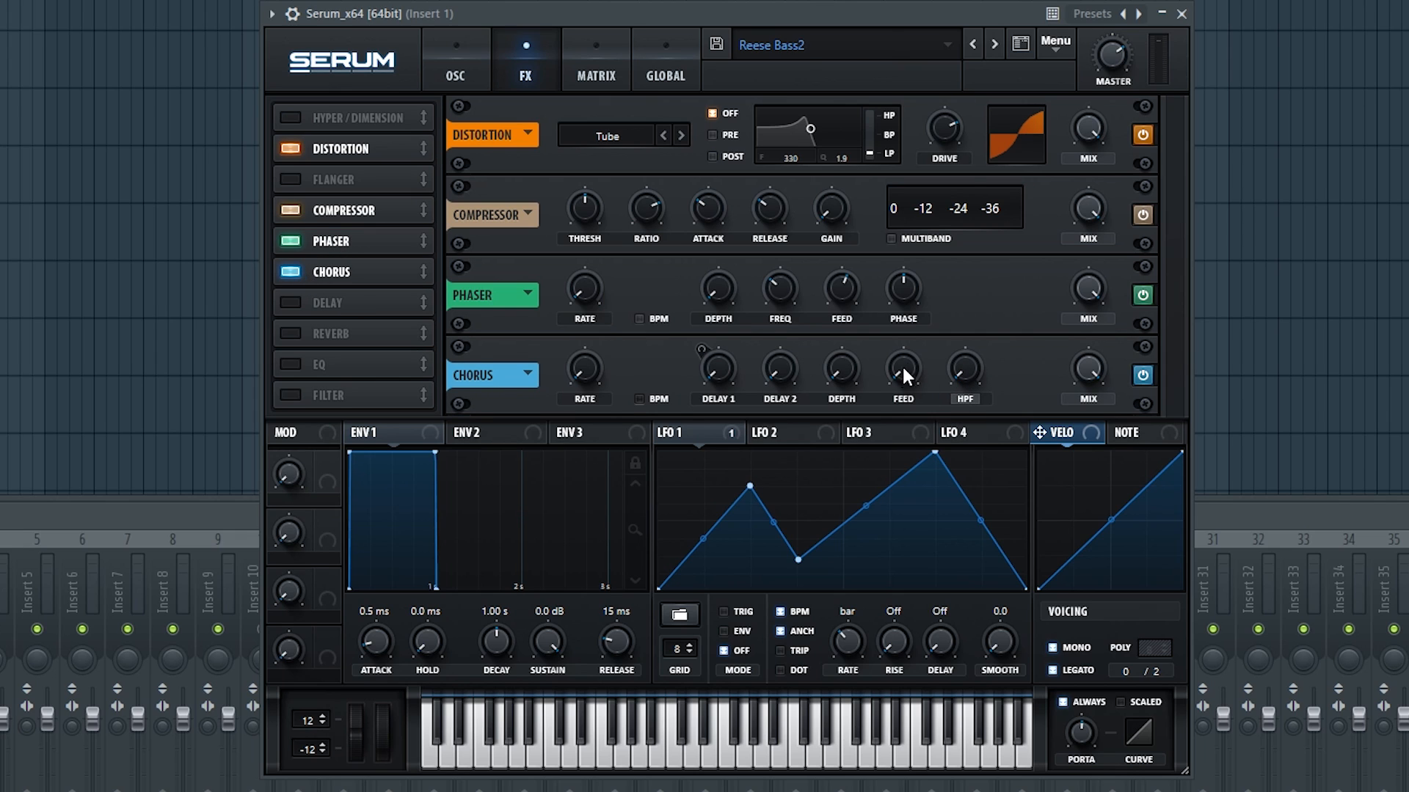
pyautogui.moveTo(721, 361)
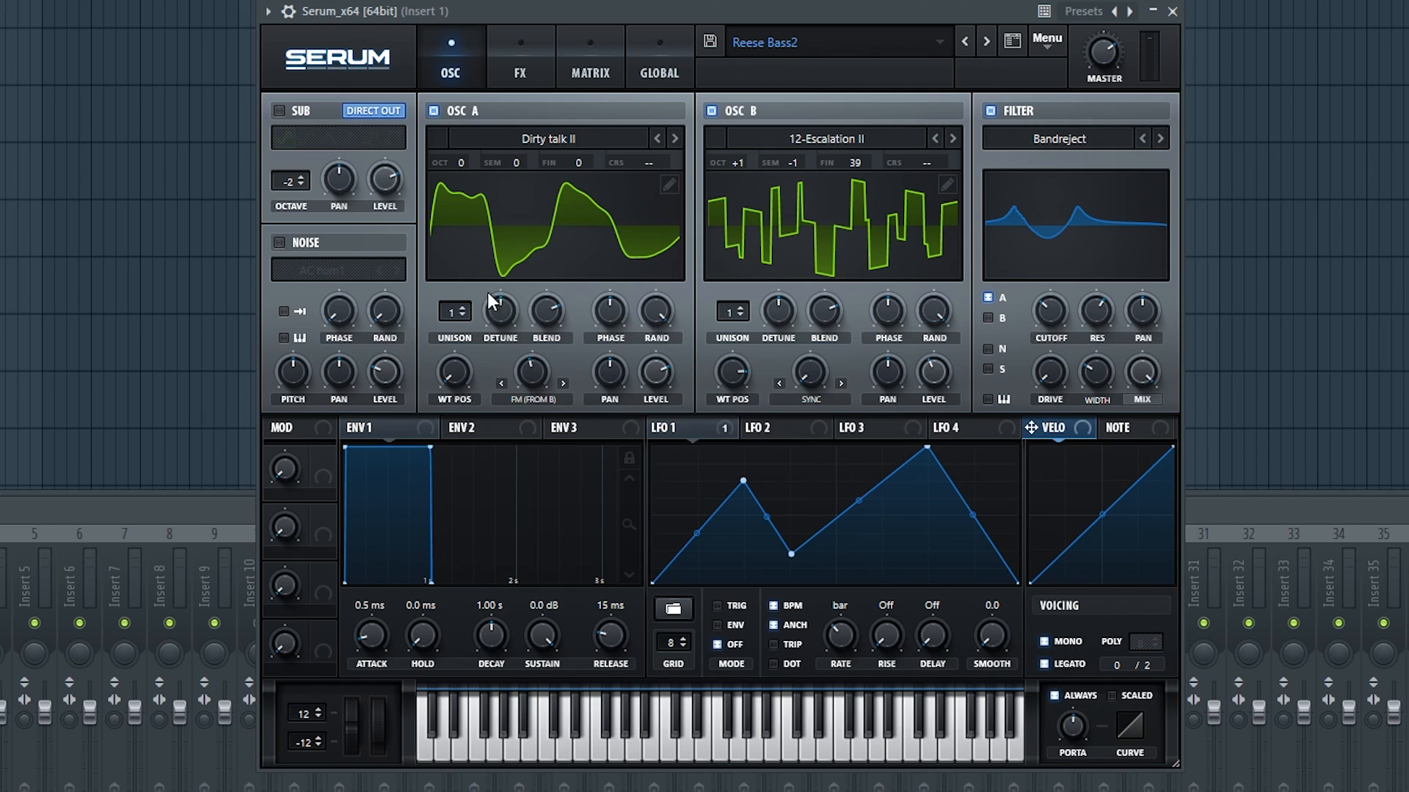
# Audition oscillator A's wavetables from Dirty talk II through Formants II, sweeping the wavetable position to compare noisy and simple waveforms
pyautogui.moveTo(454, 372); pyautogui.dragTo(509, 173)
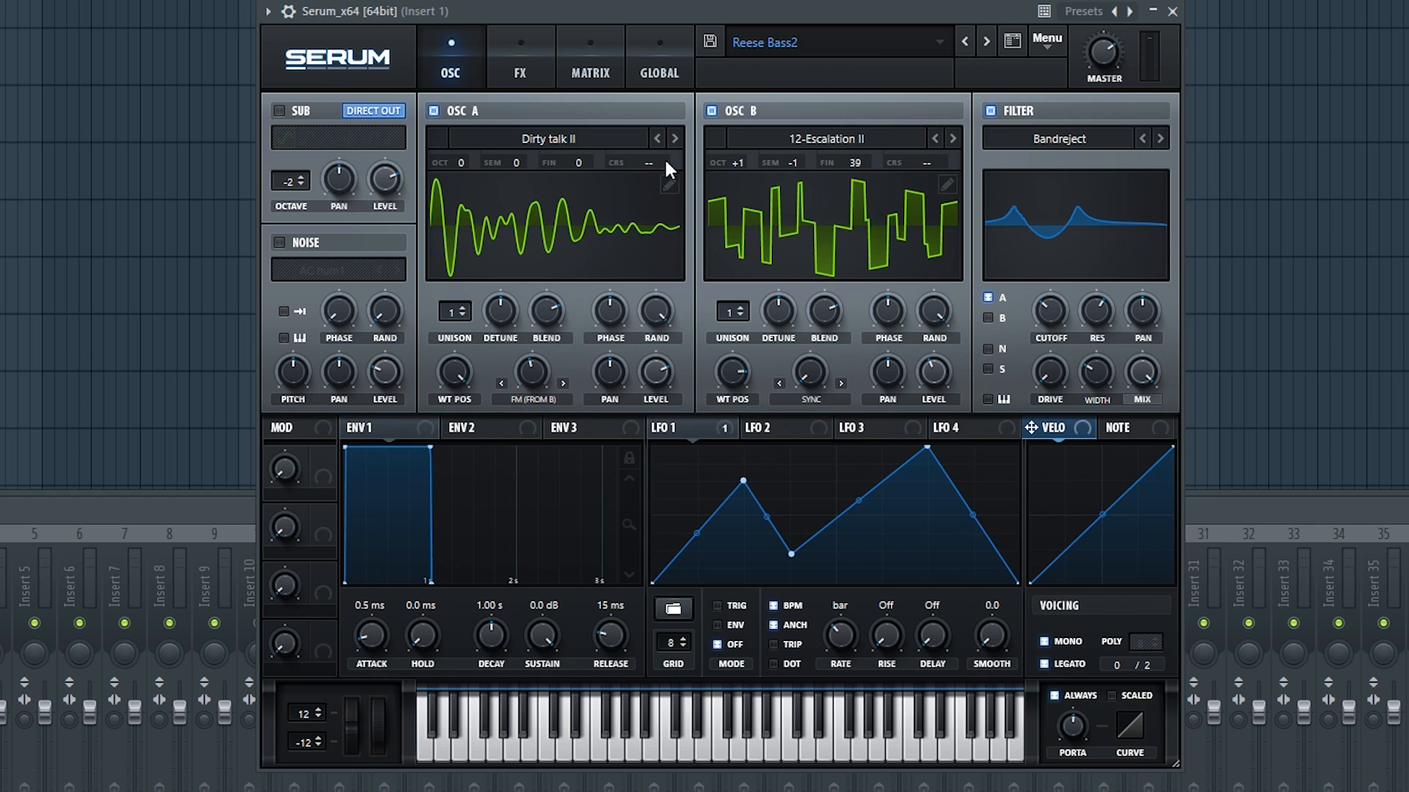
pyautogui.click(675, 138)
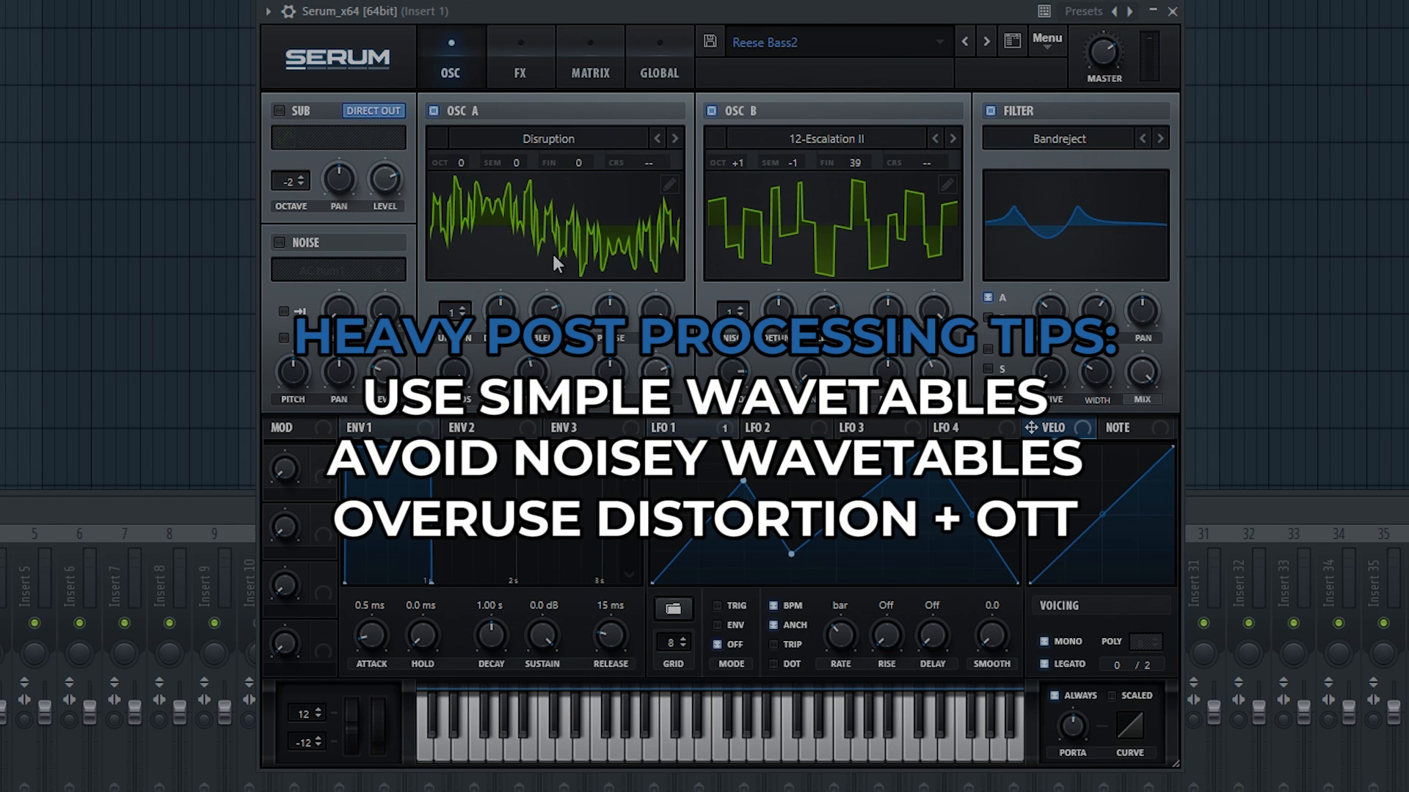
pyautogui.click(675, 138)
pyautogui.click(675, 138)
pyautogui.click(675, 138)
pyautogui.click(675, 138)
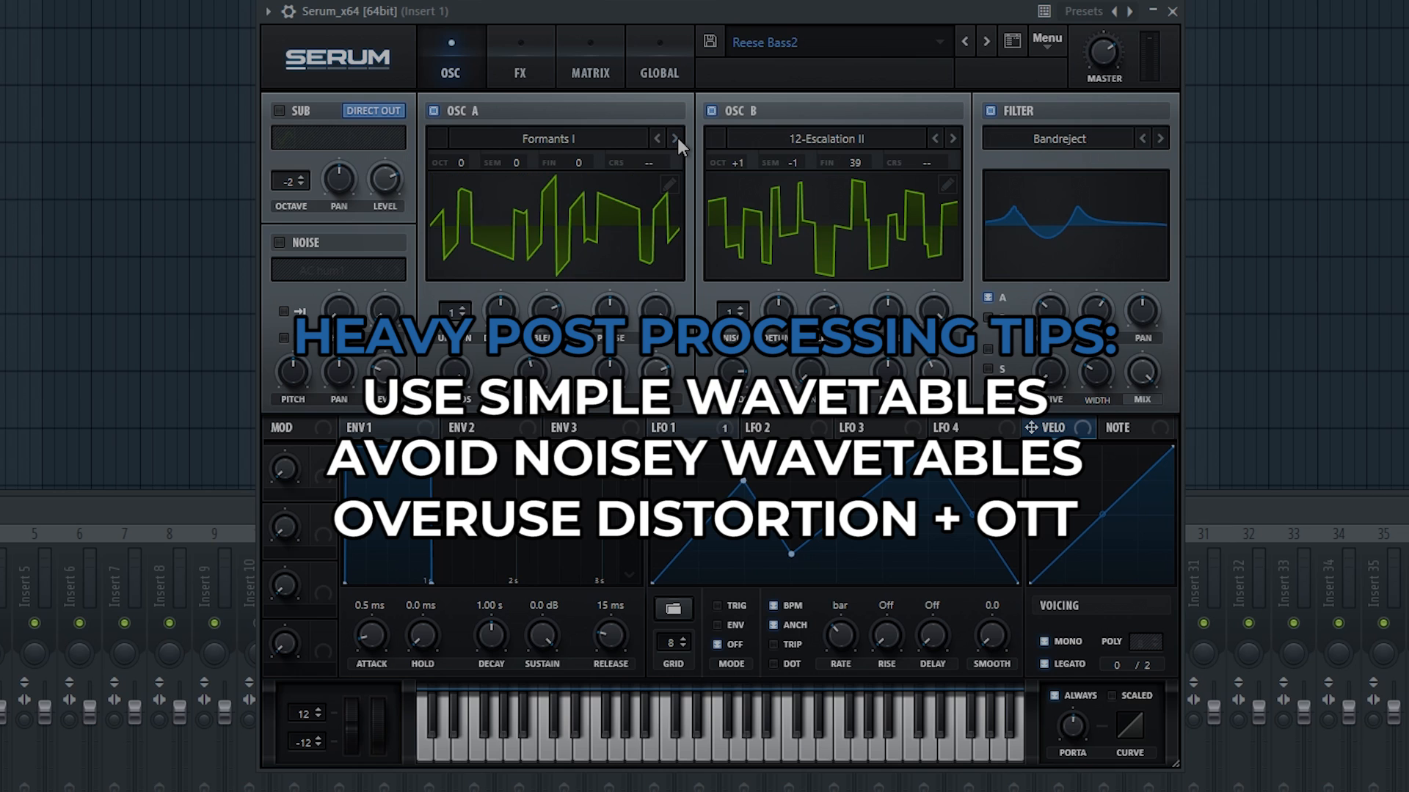
pyautogui.click(675, 138)
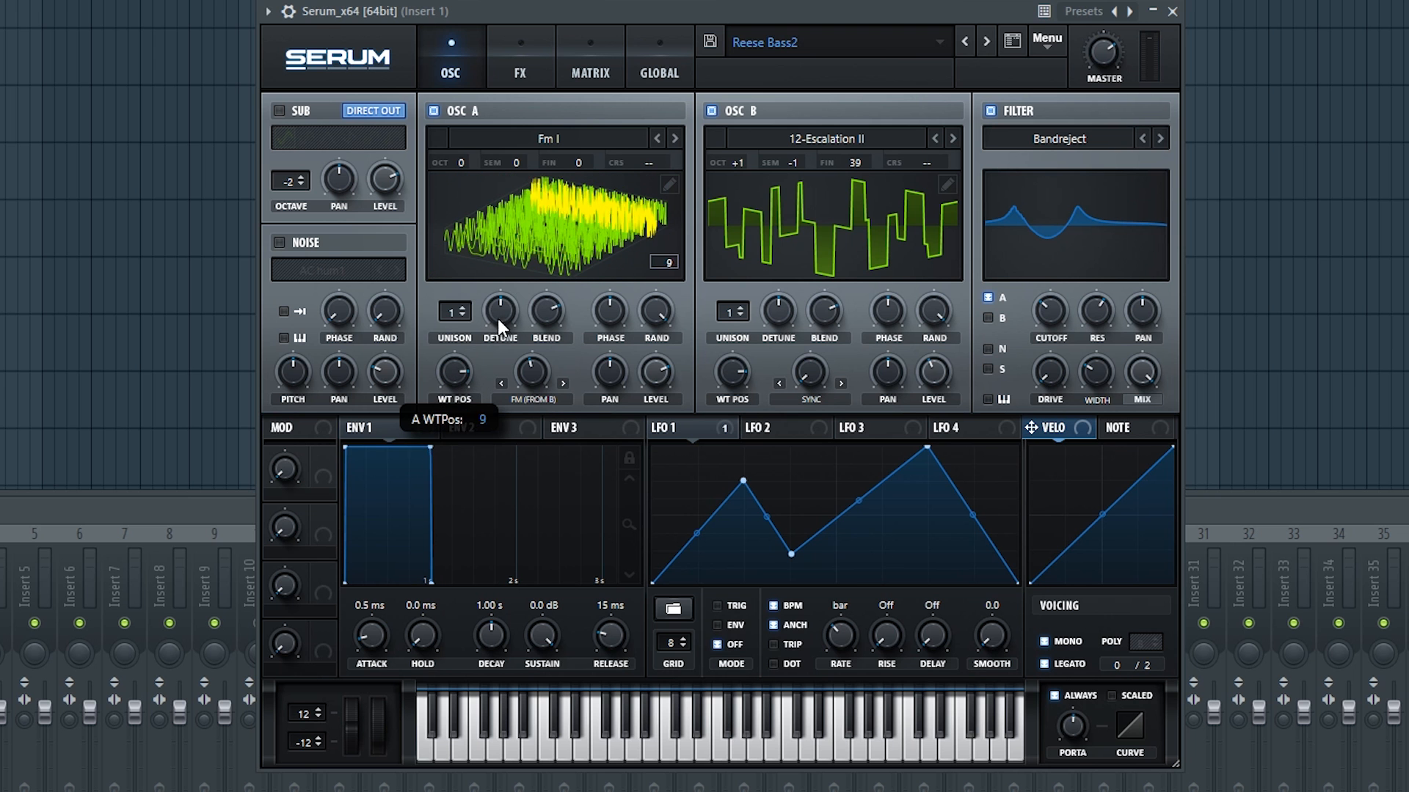
pyautogui.click(532, 214)
pyautogui.click(675, 138)
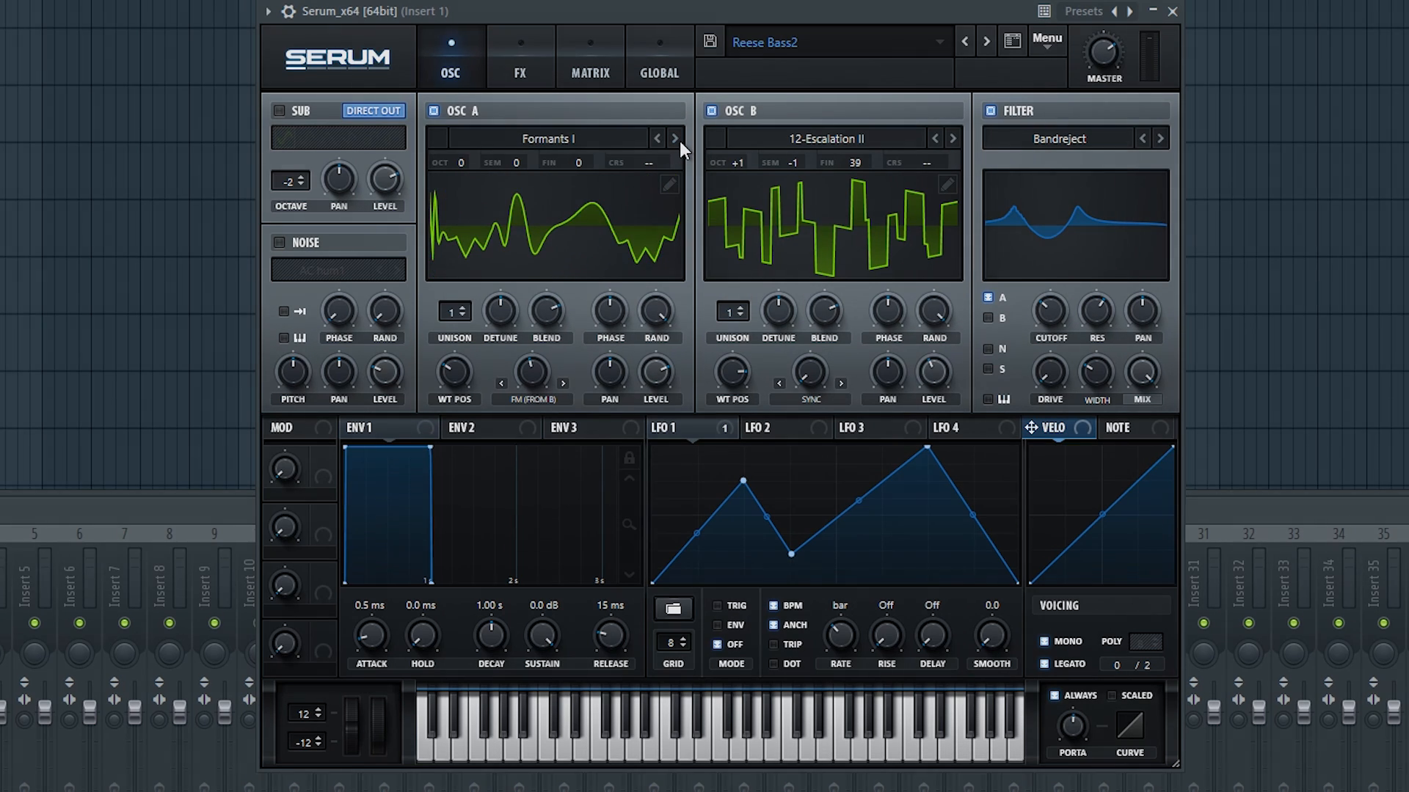
pyautogui.moveTo(469, 376); pyautogui.dragTo(507, 351)
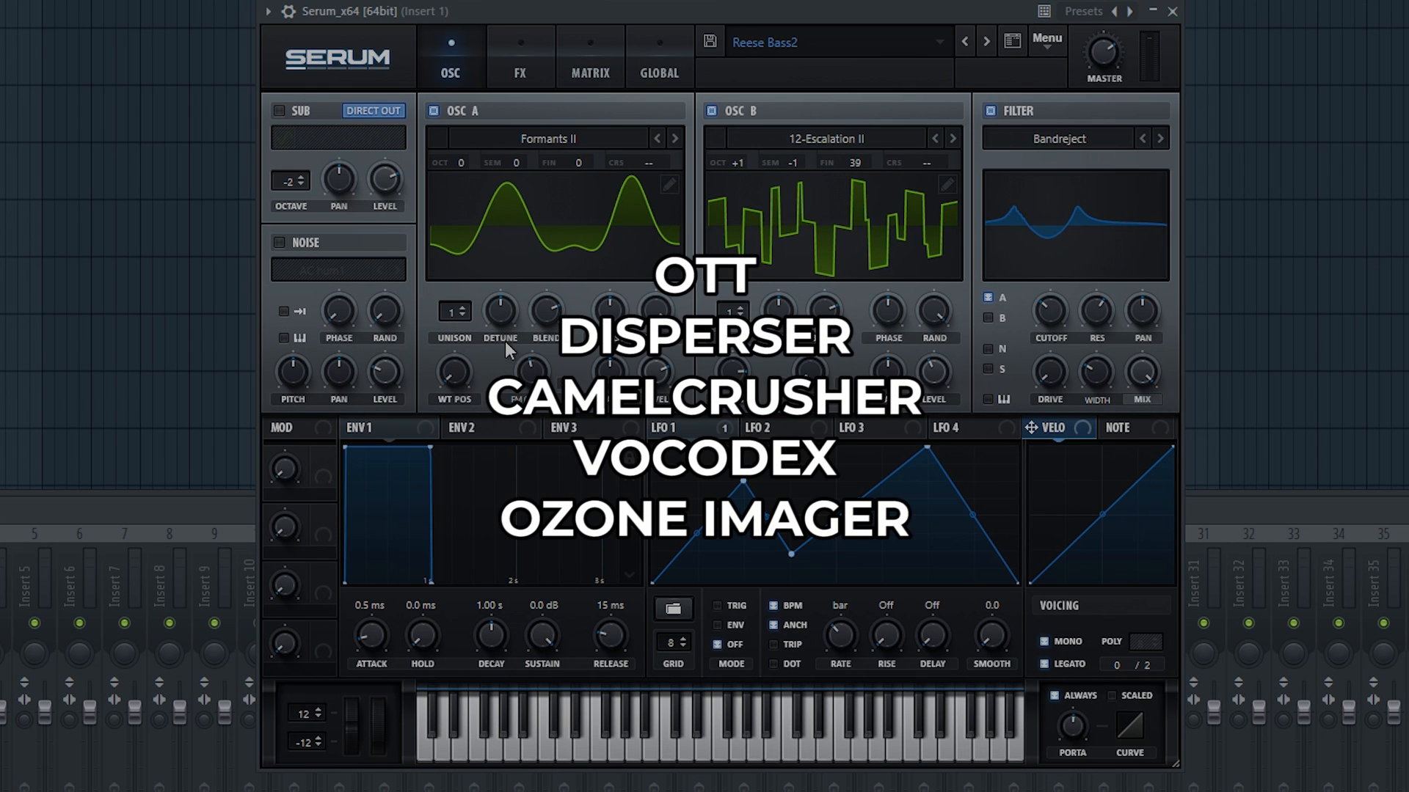
# Load the Cutie Patooty wavetable into oscillator A, sweep its position, and do the same with the following wavetable
pyautogui.click(535, 141)
pyautogui.moveTo(609, 318)
pyautogui.click(836, 440)
pyautogui.moveTo(456, 369); pyautogui.dragTo(483, 308)
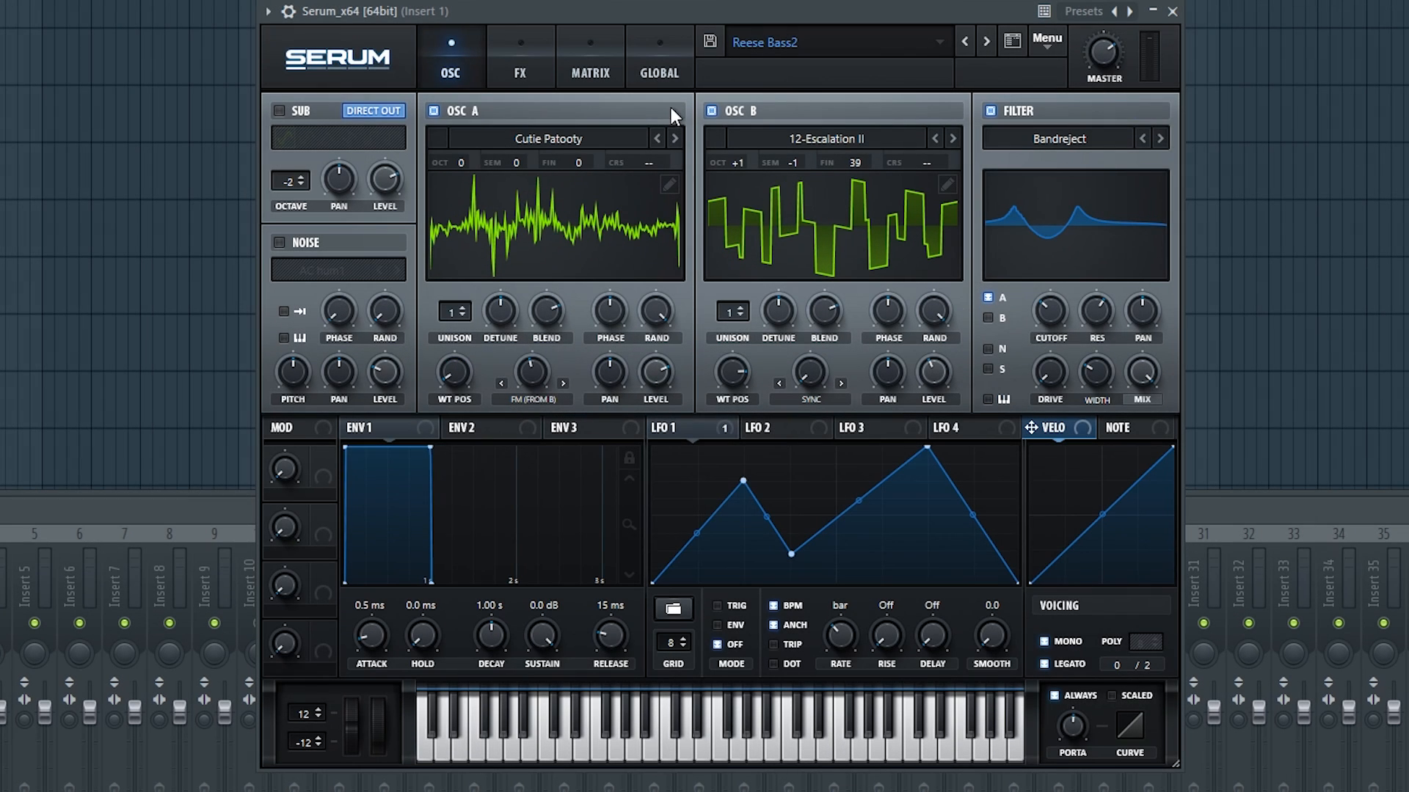
pyautogui.click(675, 139)
pyautogui.moveTo(458, 364); pyautogui.dragTo(510, 276)
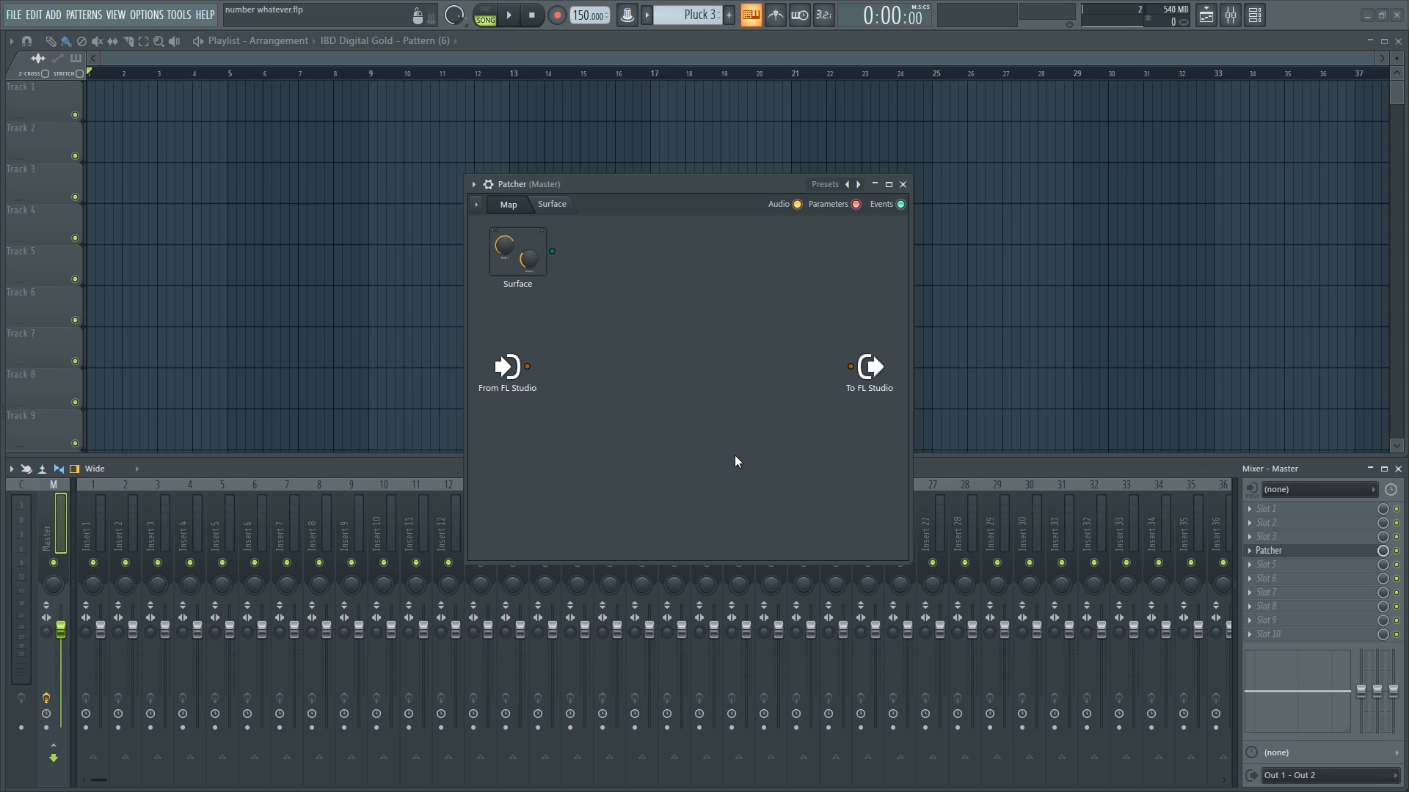
# Load the Cymatics - Mid_Side EQ preset in Patcher, close its EQ window and display the routing map
pyautogui.click(848, 184)
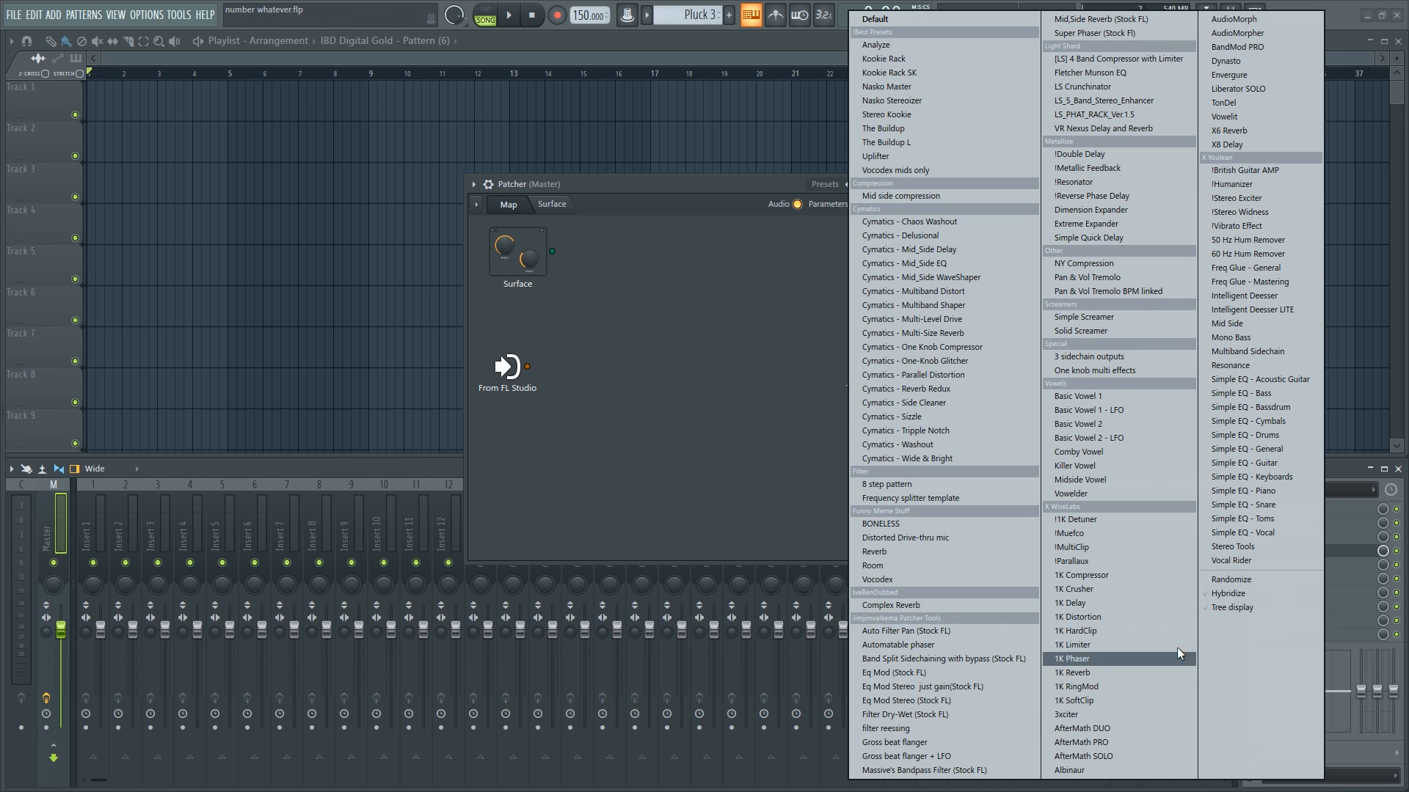
pyautogui.click(933, 263)
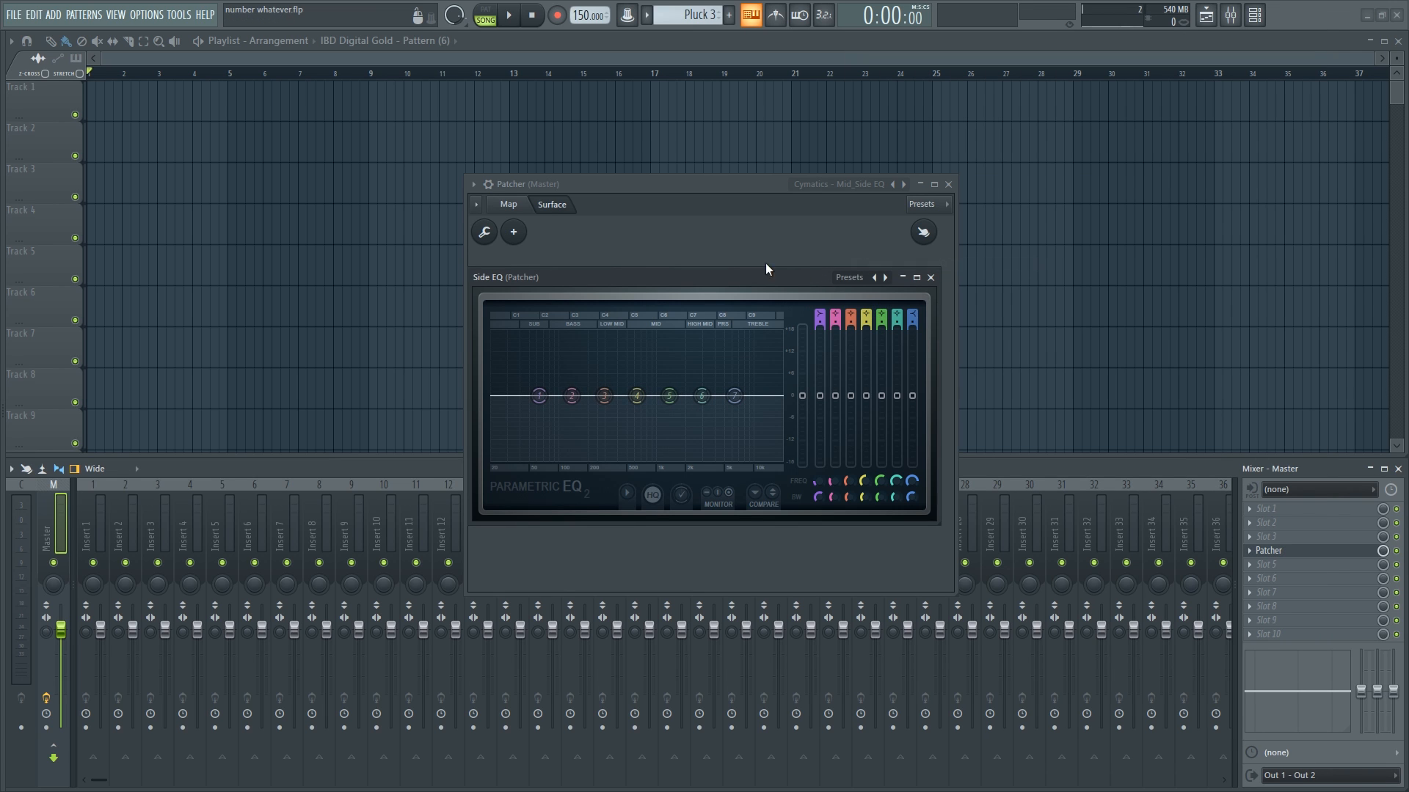
pyautogui.click(930, 277)
pyautogui.click(511, 208)
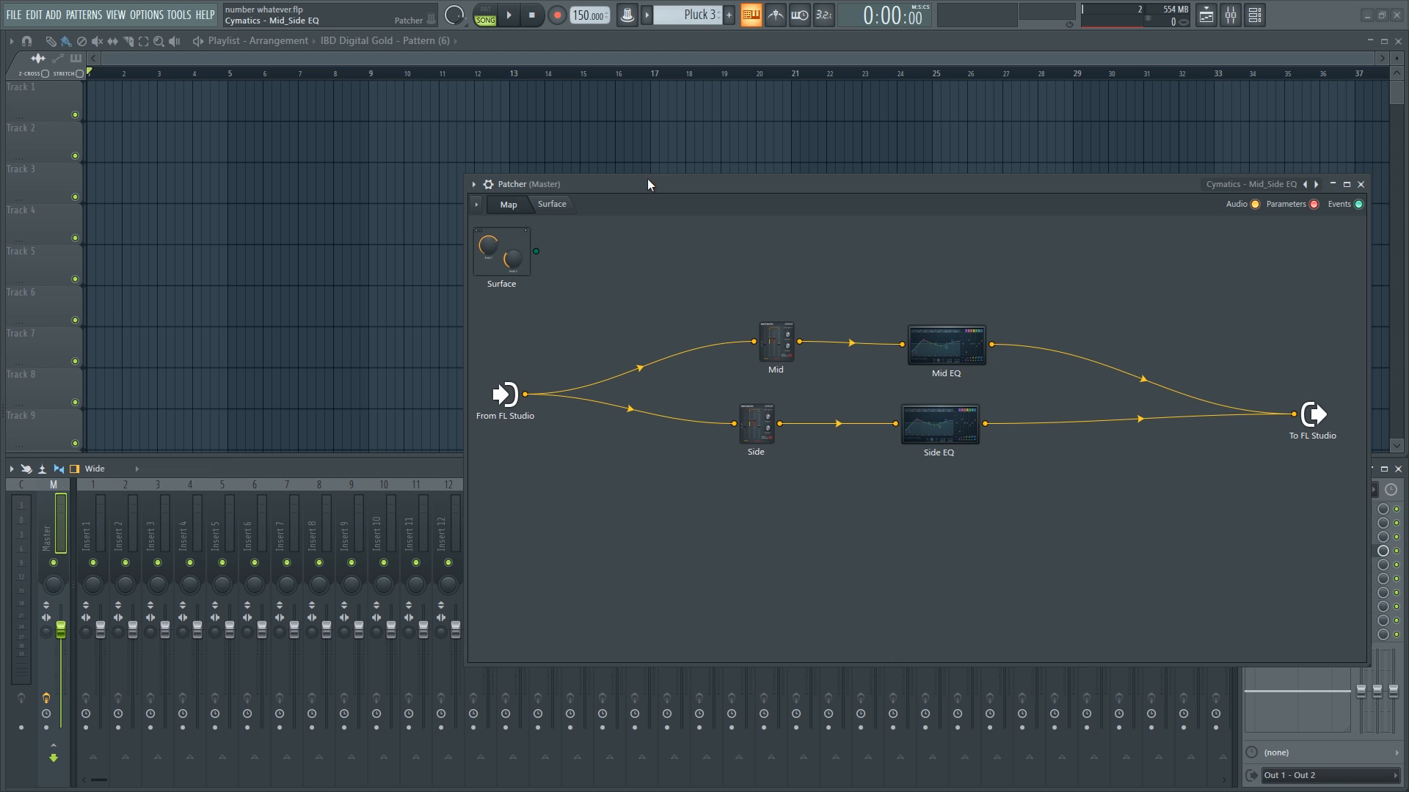
# Reduce the low end of the side signal with band 1 of the Side EQ and close the EQ
pyautogui.moveTo(645, 178); pyautogui.dragTo(510, 163)
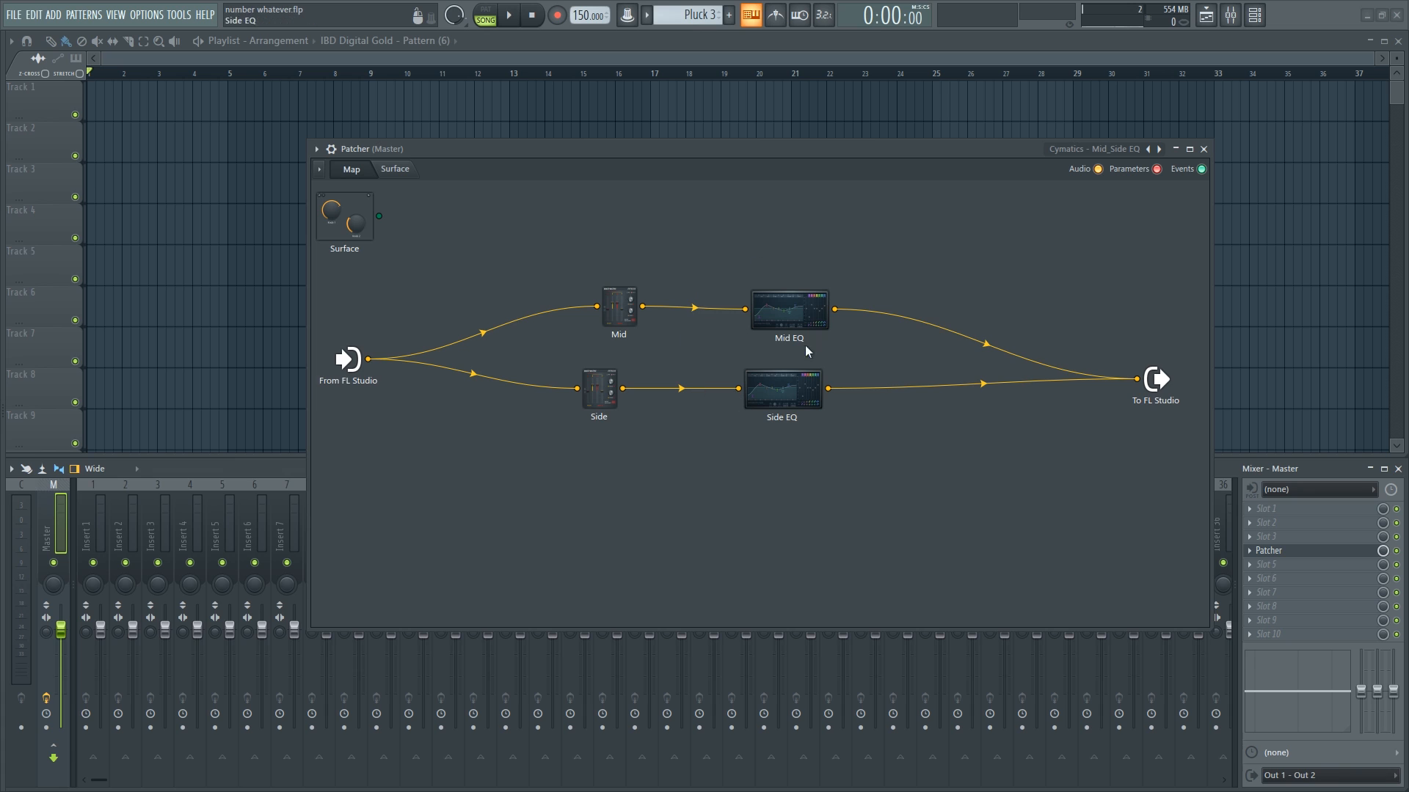
pyautogui.click(800, 407)
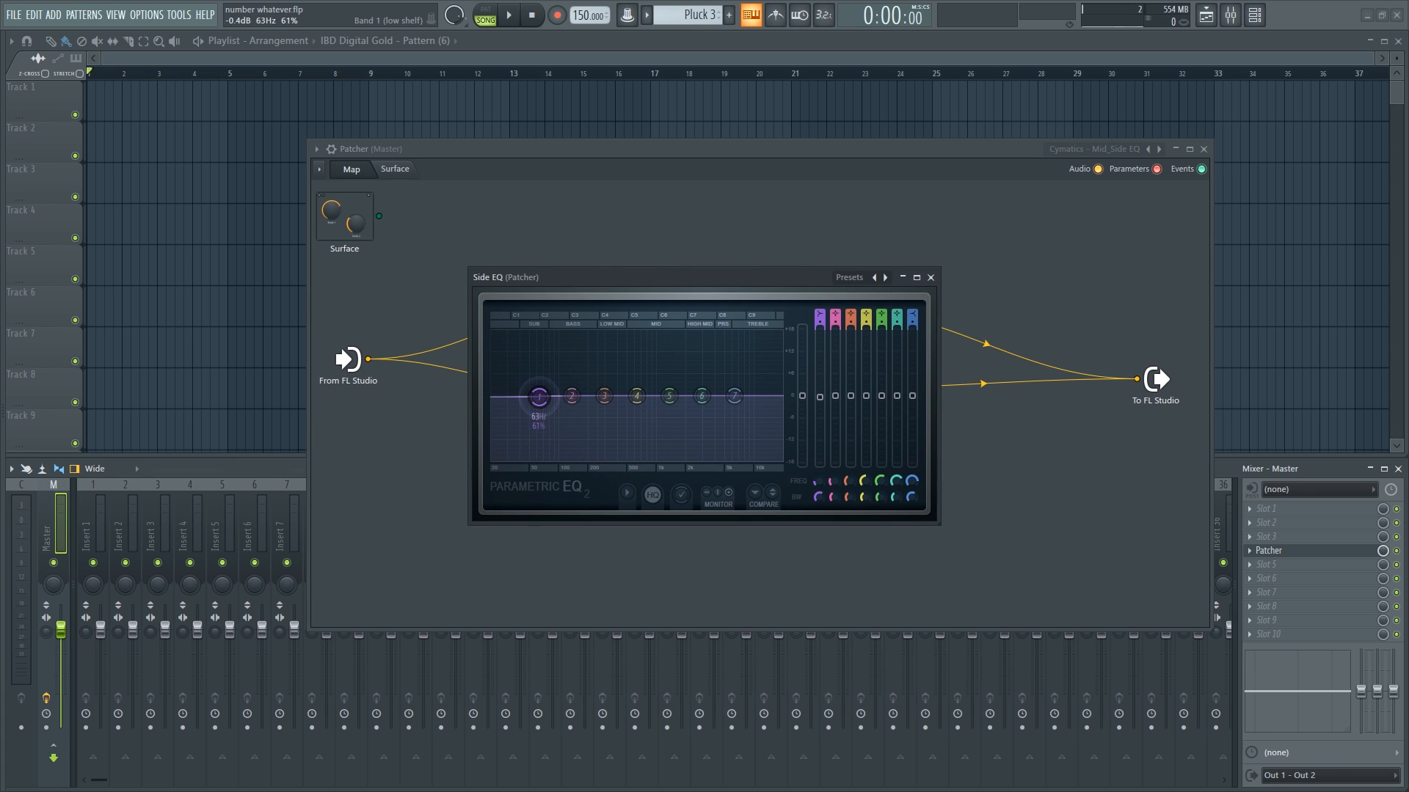
pyautogui.moveTo(538, 396); pyautogui.dragTo(592, 459)
pyautogui.click(930, 278)
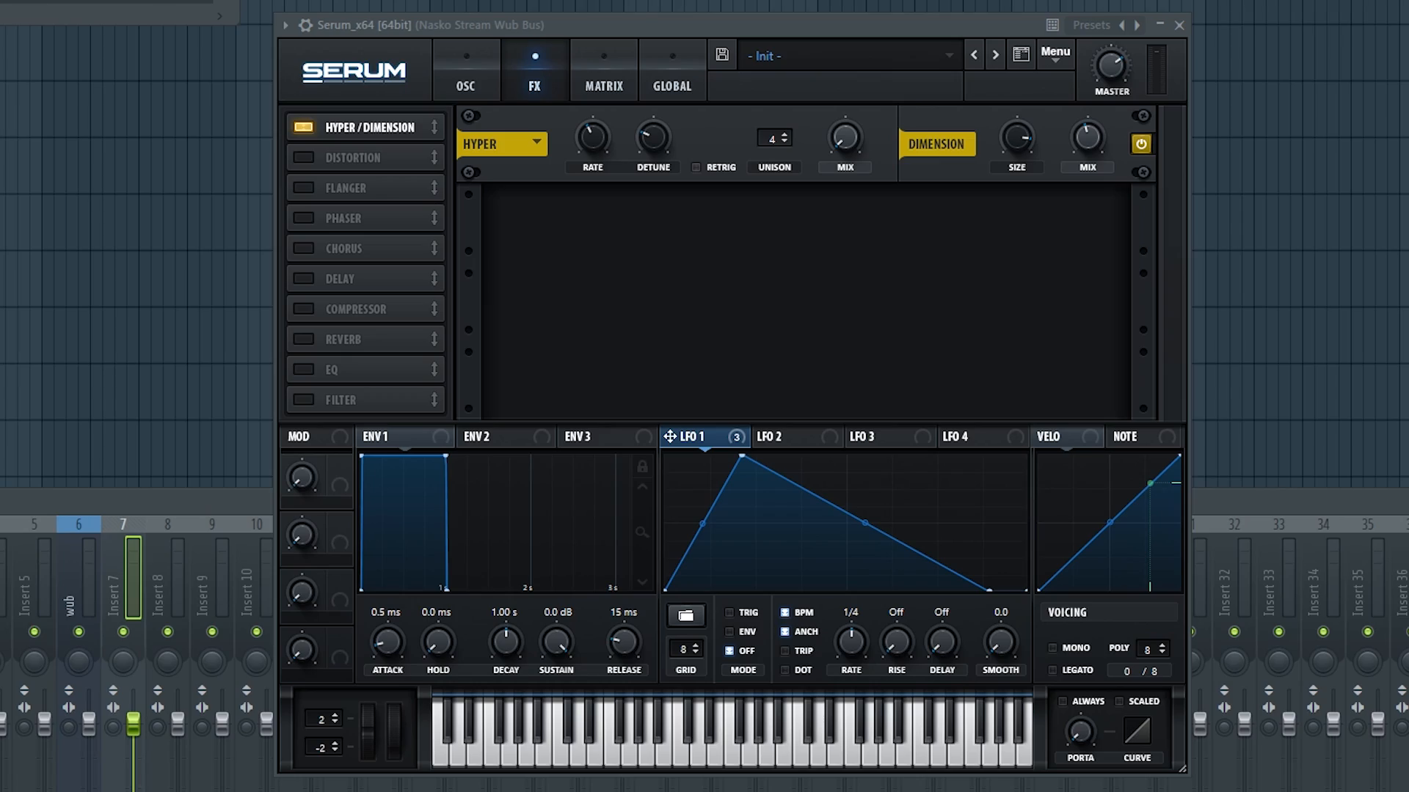
# Play the wub sound and toggle the Hyper/Dimension effect off and on to compare
pyautogui.press('space')
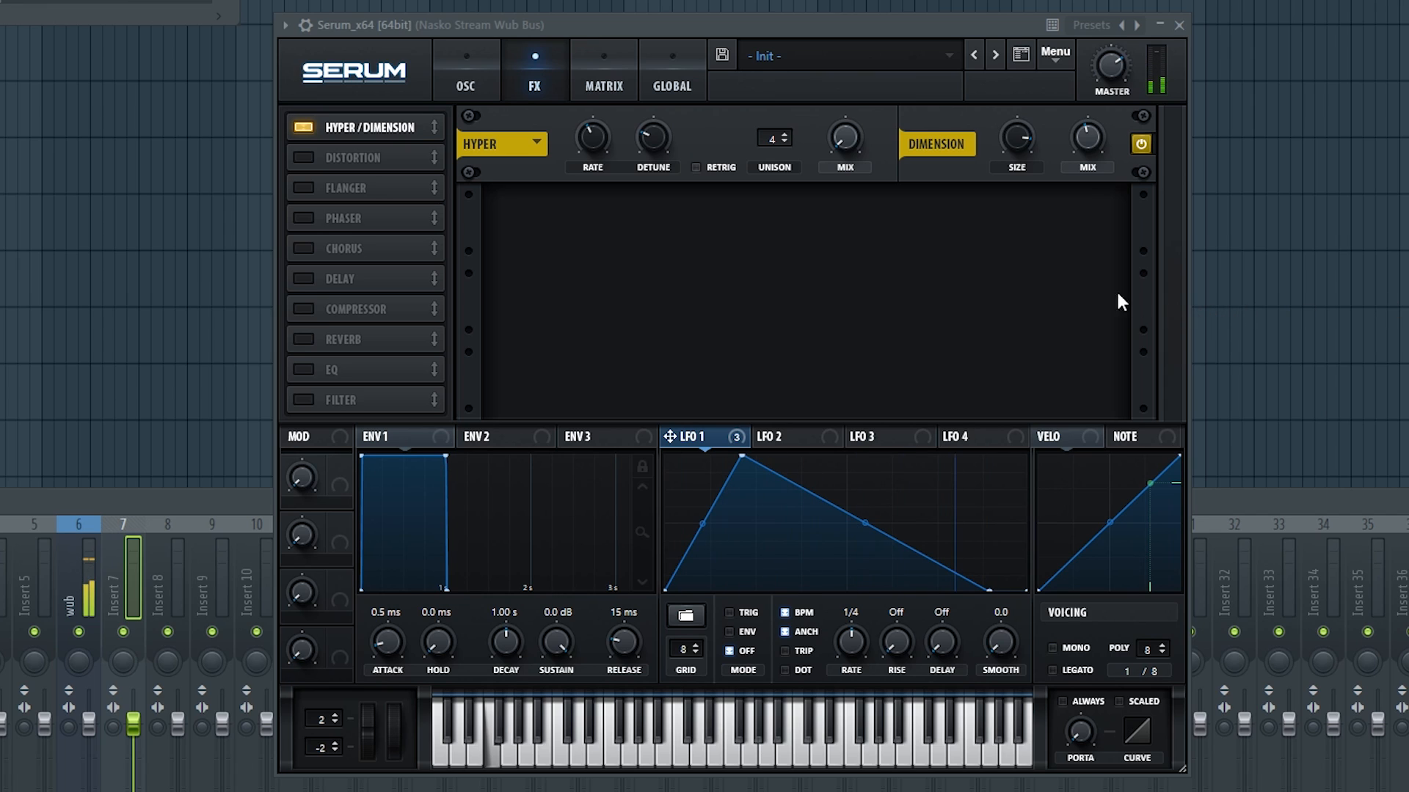
pyautogui.click(308, 130)
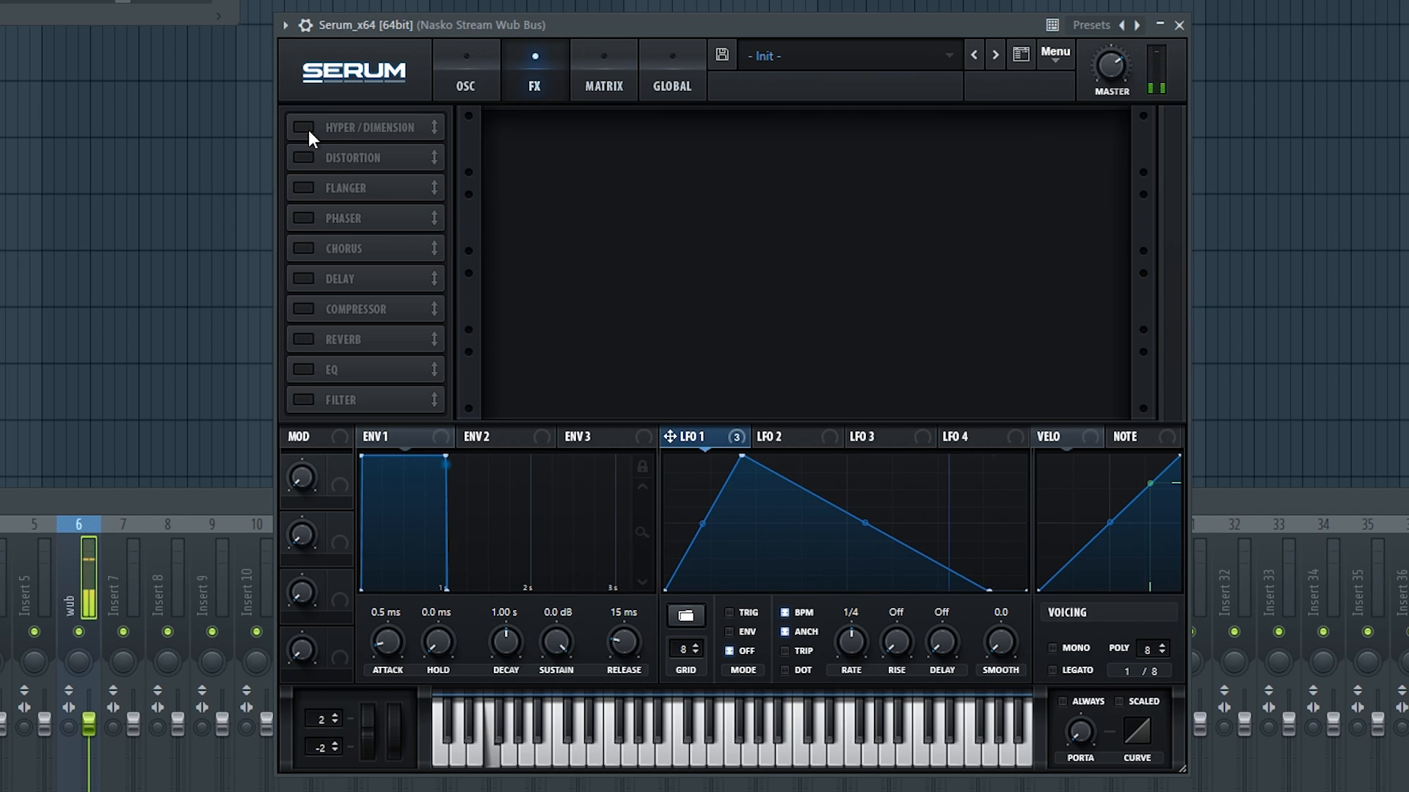
pyautogui.click(308, 130)
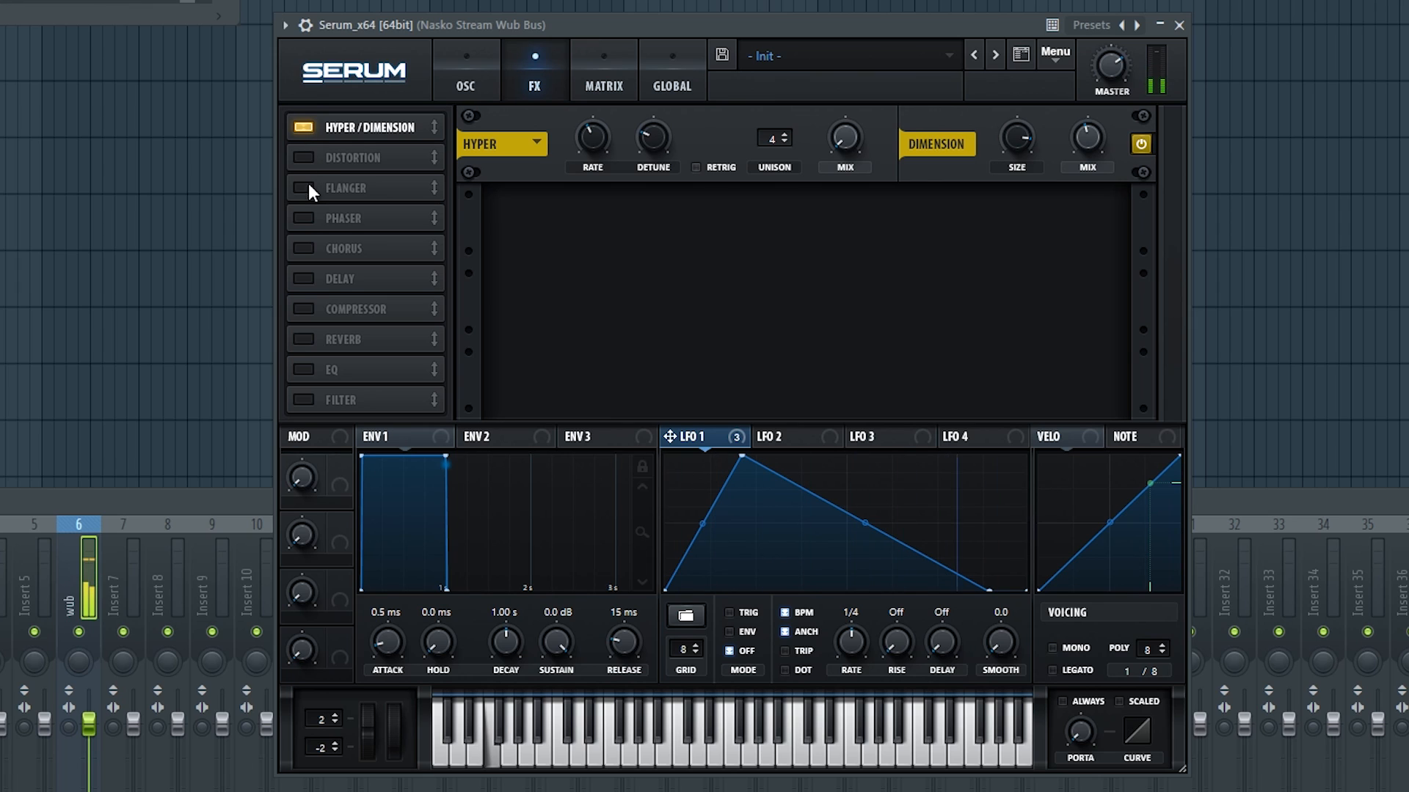
# Enable the Distortion effect in X-Shaper mode and go through its shaper A and B curve editors
pyautogui.click(303, 158)
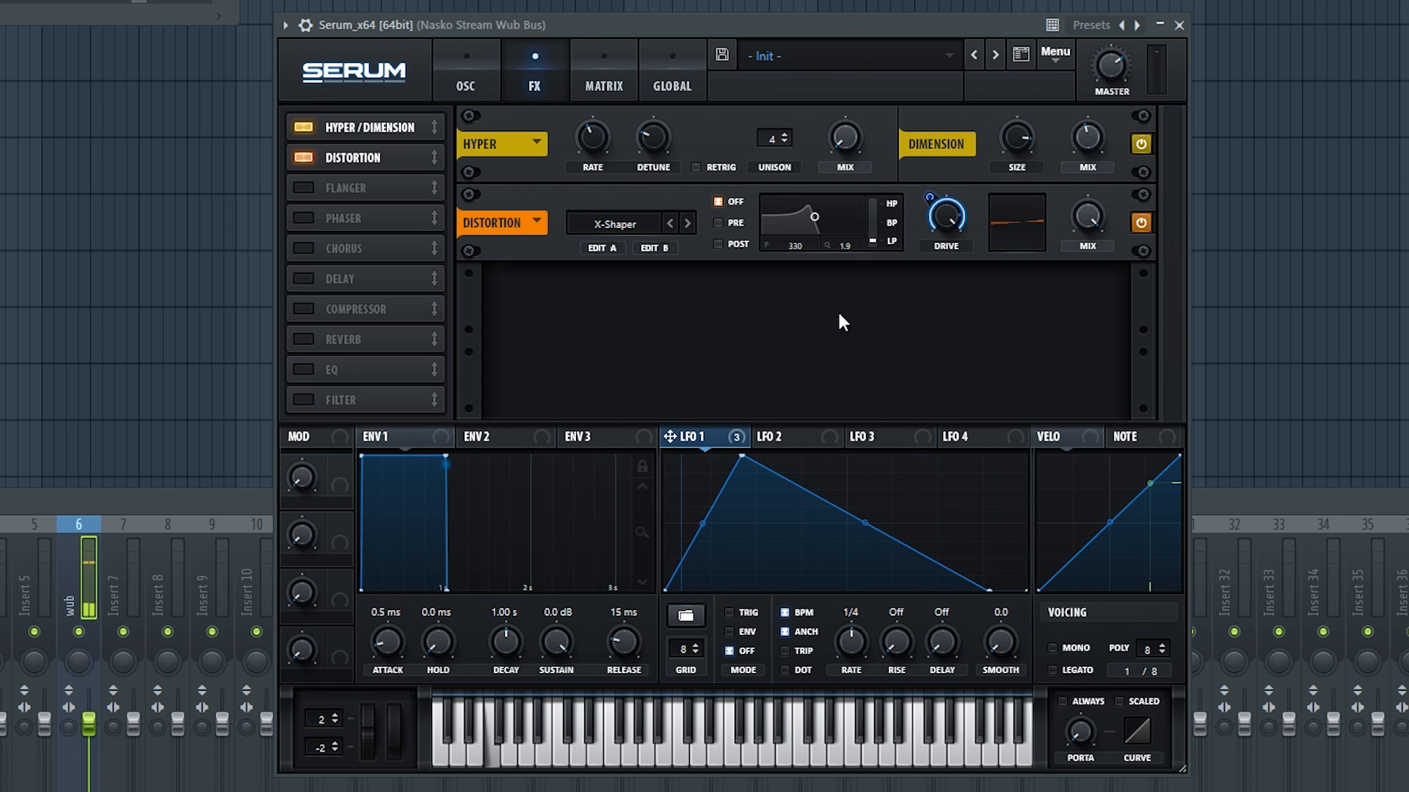
pyautogui.click(600, 248)
pyautogui.click(618, 425)
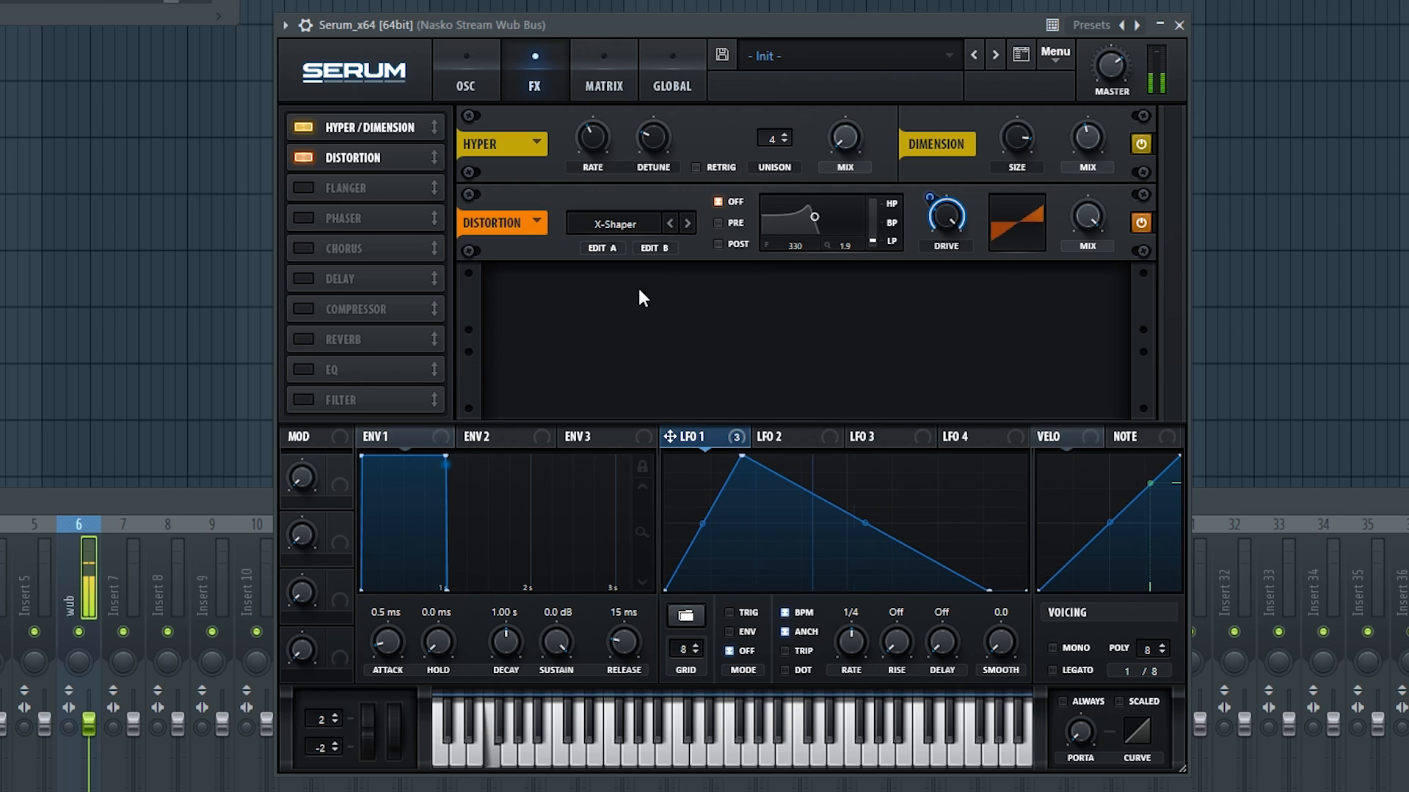
pyautogui.click(654, 247)
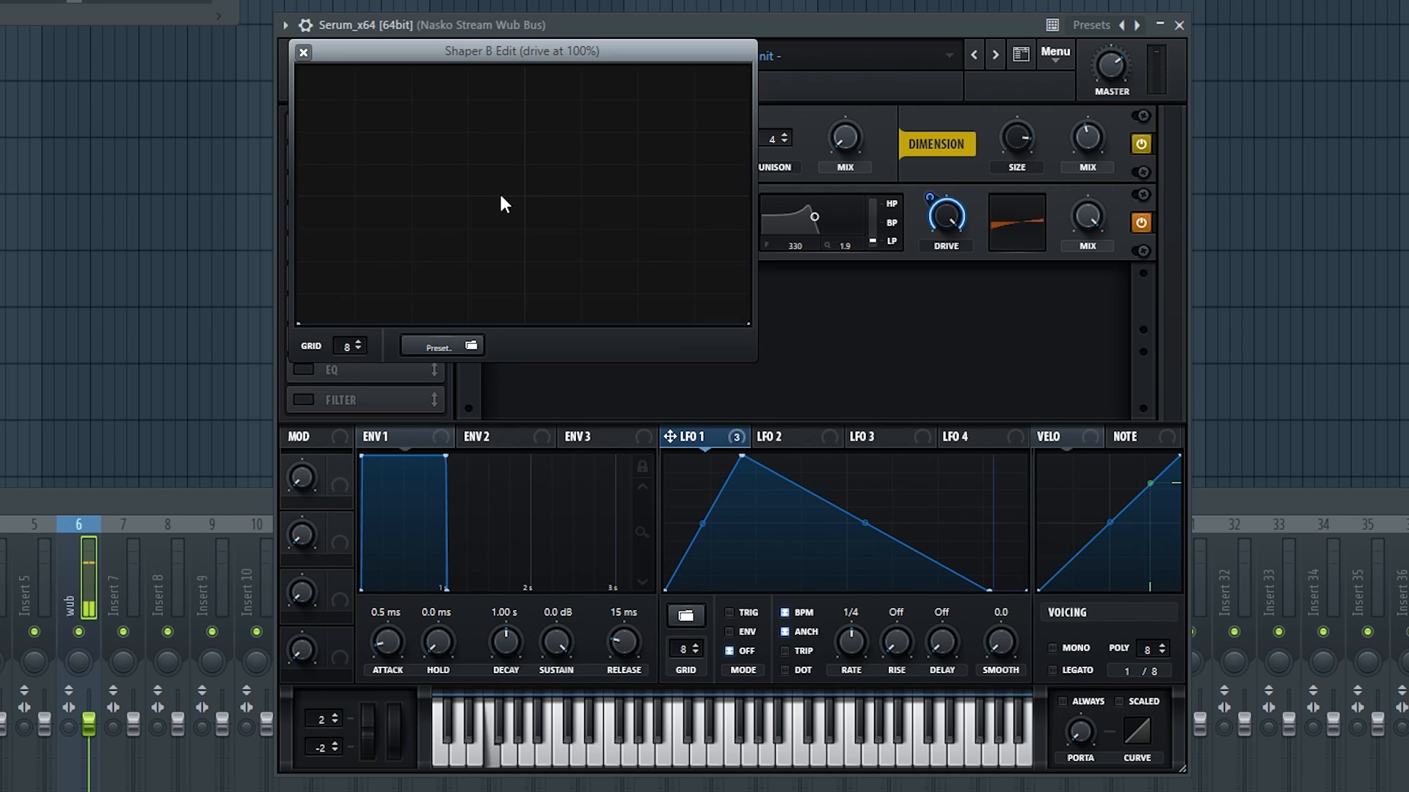
pyautogui.click(304, 52)
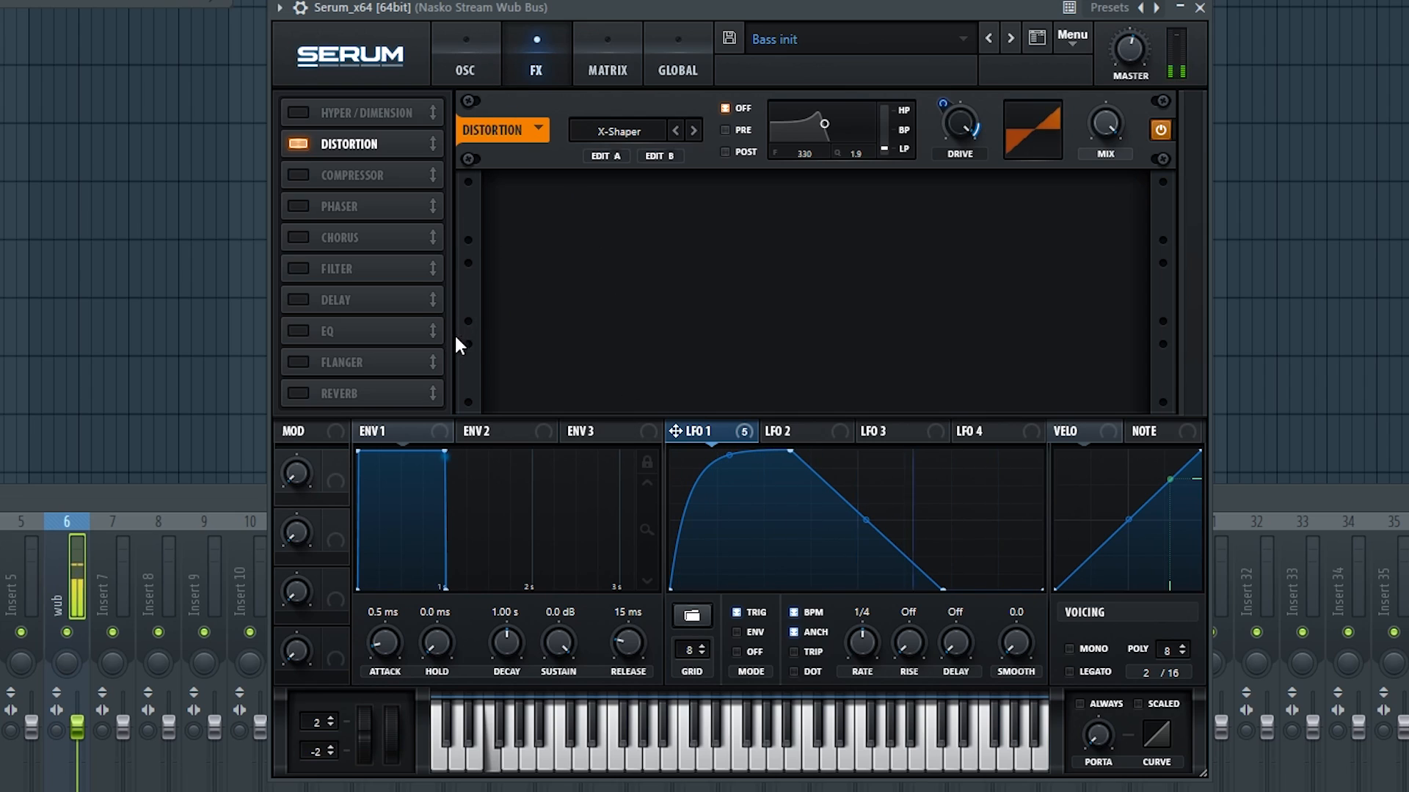
# Enable the Delay effect in the Bass init patch, turn off its BPM sync and adjust the delay time
pyautogui.click(297, 298)
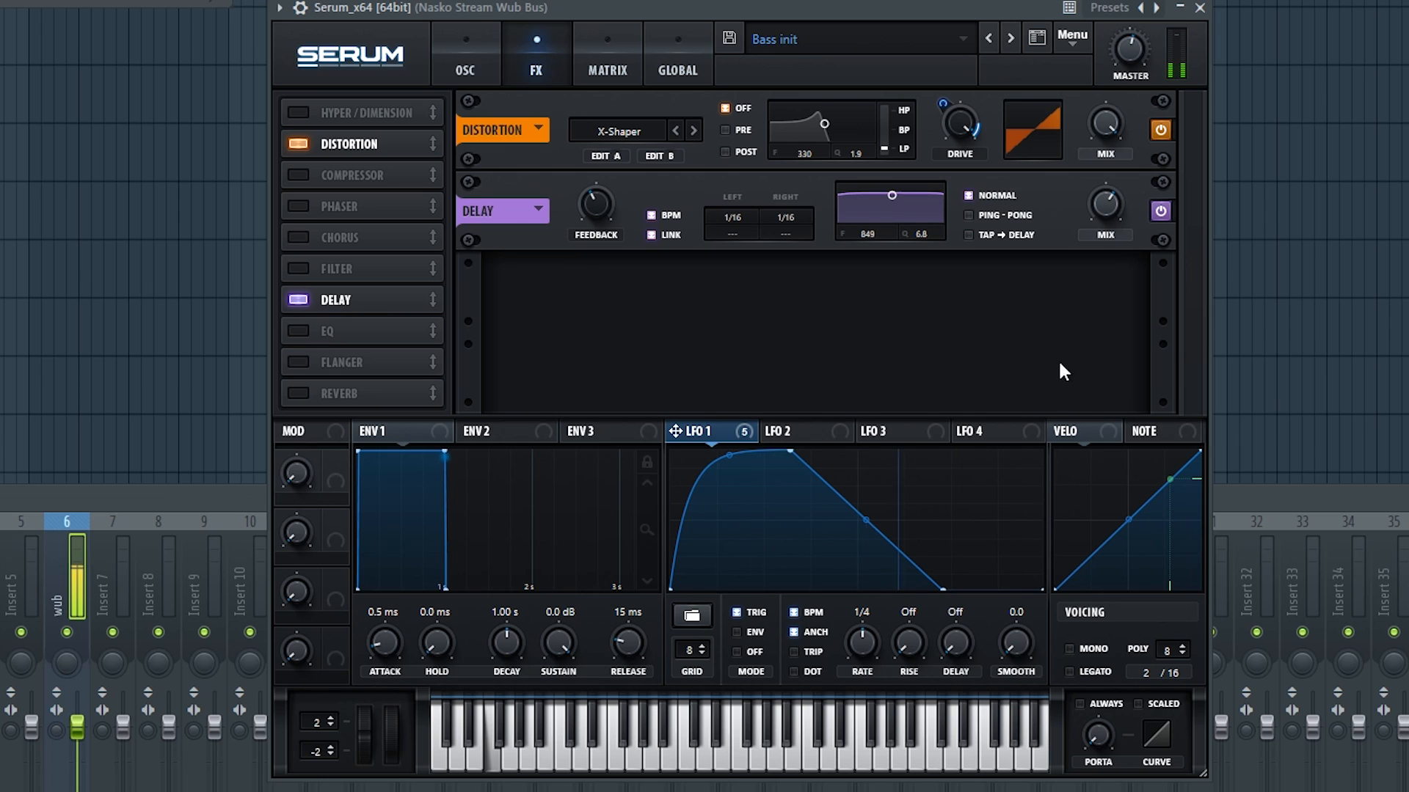
pyautogui.click(652, 216)
pyautogui.moveTo(750, 218)
pyautogui.mouseDown()
pyautogui.moveTo(725, 223)
pyautogui.moveTo(729, 240)
pyautogui.moveTo(733, 221)
pyautogui.mouseUp()
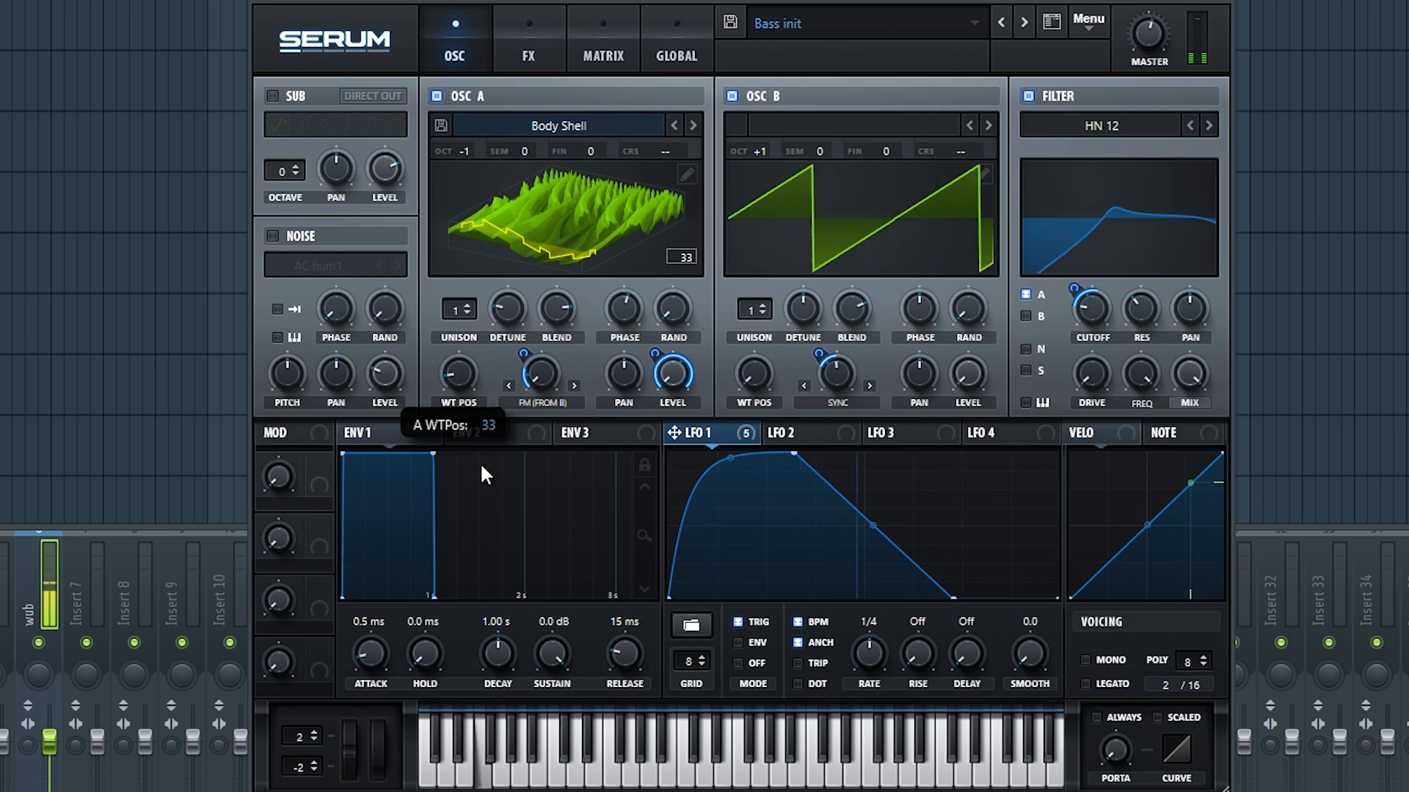
# Move oscillator A's wavetable position to frame 207, load the Bottlez wavetable and switch the waveform display to 2D
pyautogui.moveTo(480, 462); pyautogui.dragTo(515, 321)
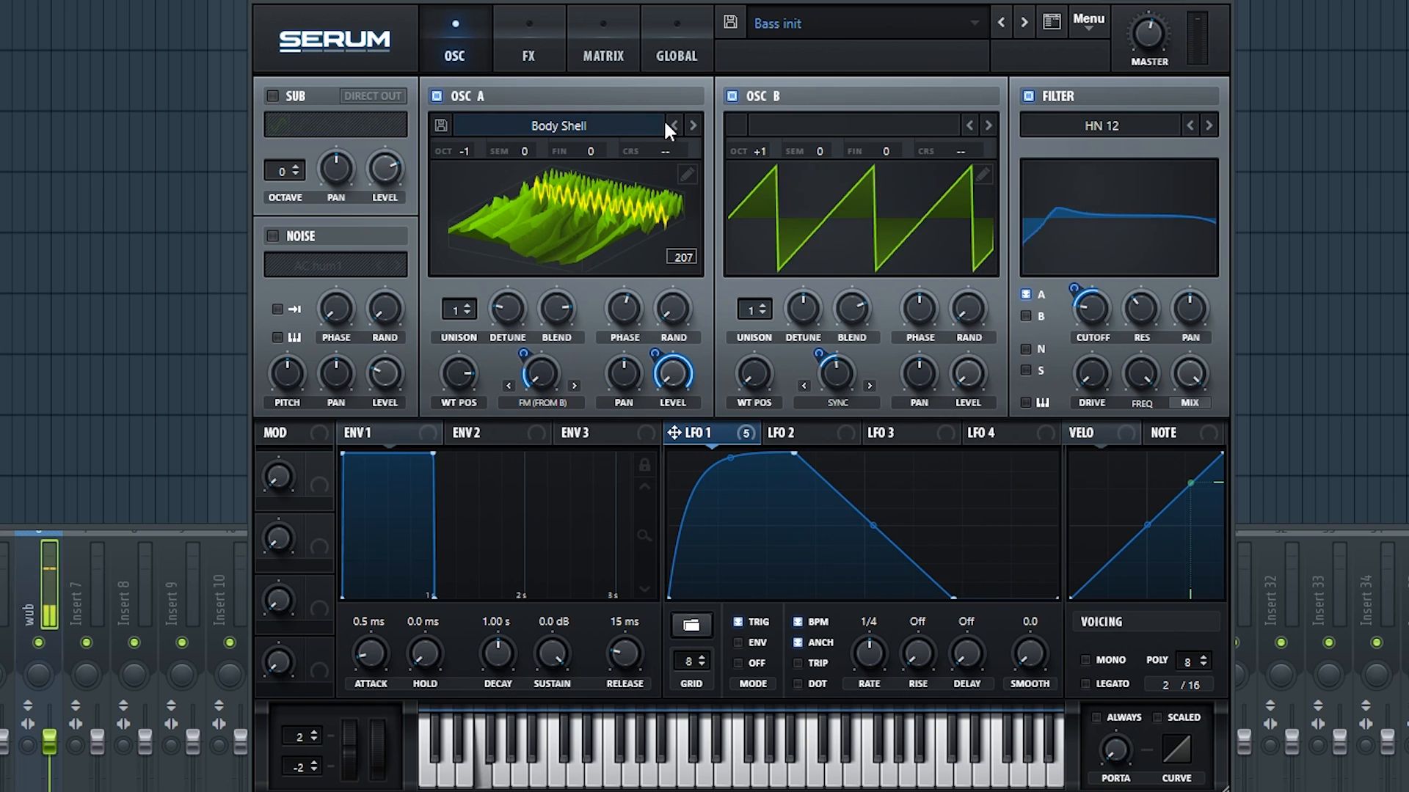
pyautogui.click(693, 125)
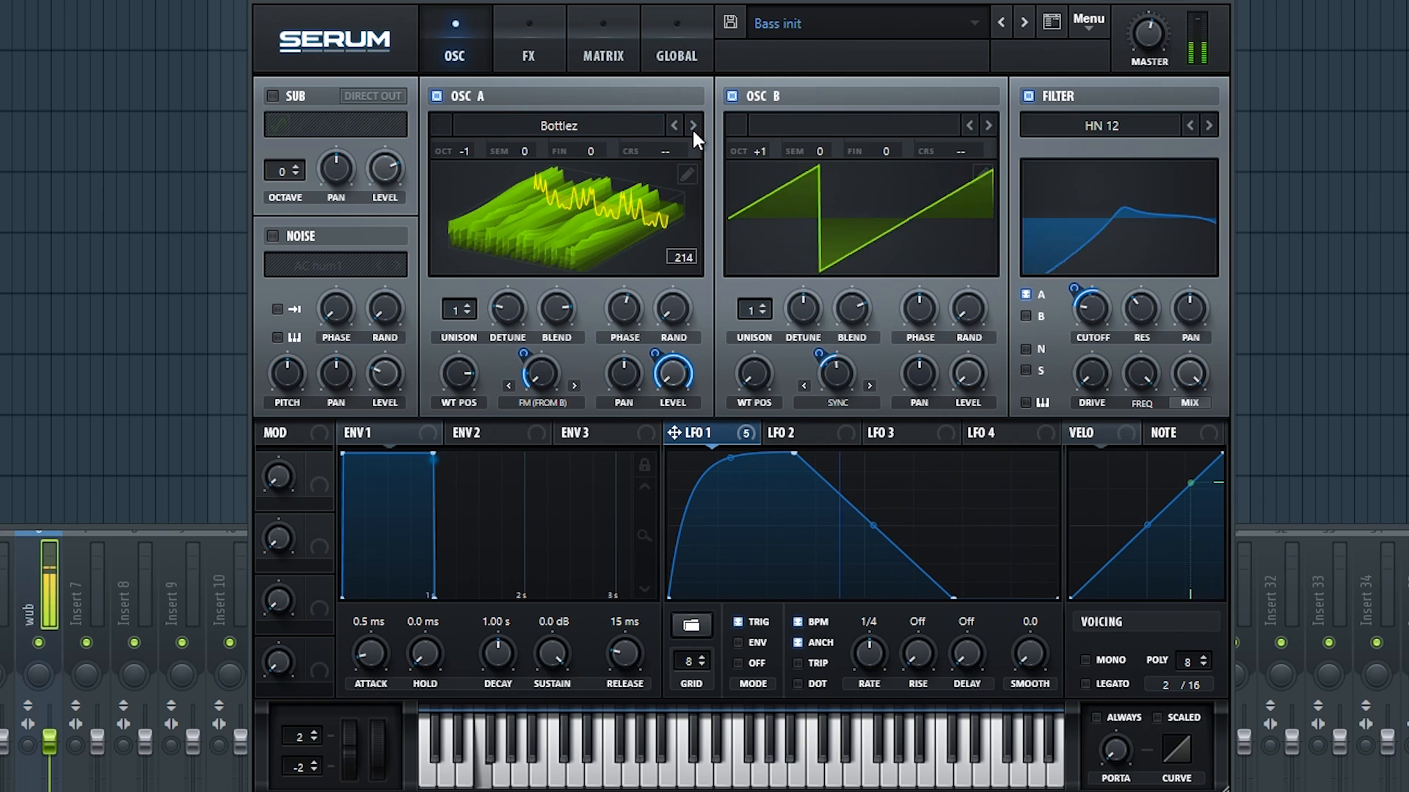
pyautogui.click(606, 228)
# Apply the Proc:Squarify alt. formula preset to oscillator A's wavetable in the table editor
pyautogui.click(687, 175)
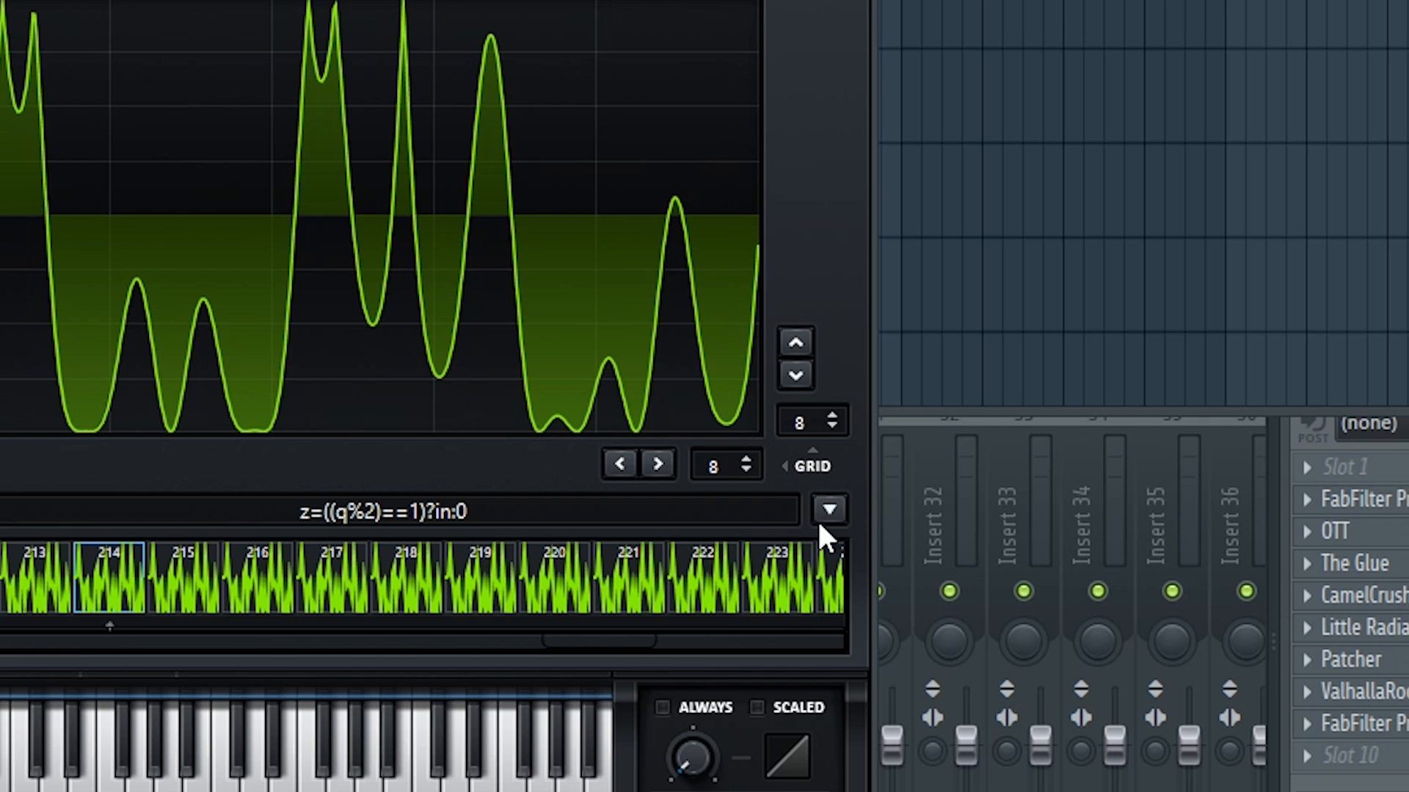
pyautogui.click(1203, 589)
pyautogui.moveTo(867, 597)
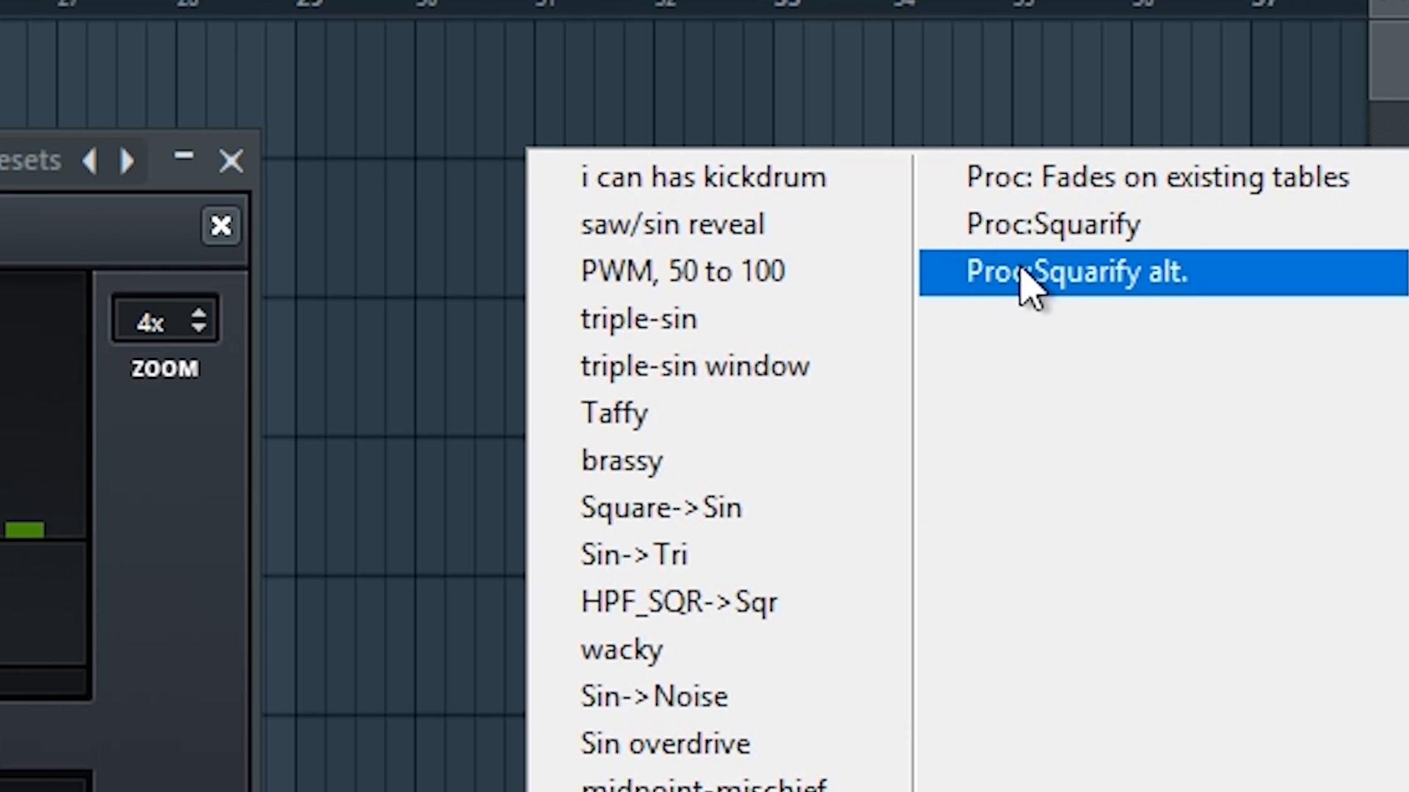
pyautogui.click(1018, 242)
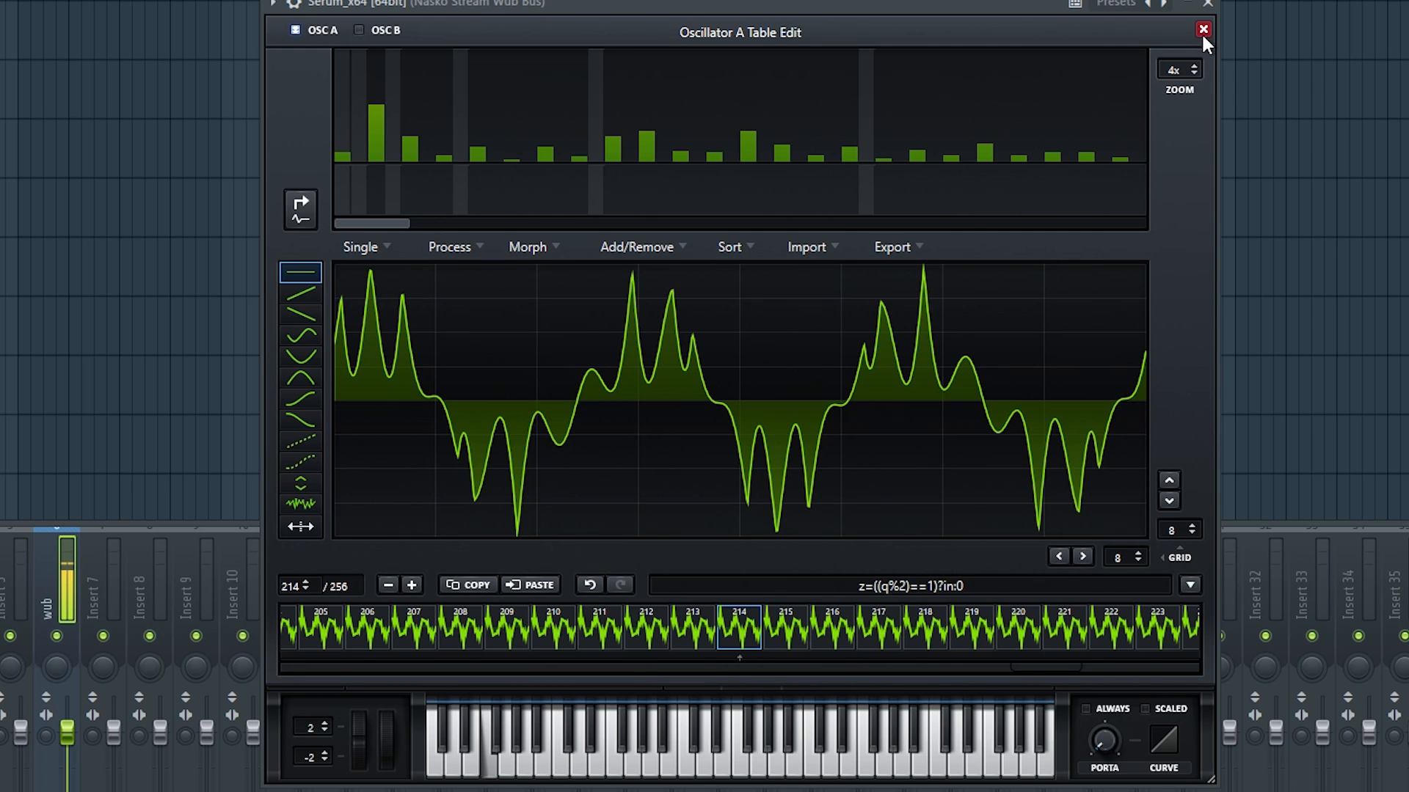
# Normalize each frame of oscillator A's wavetable separately, close the table editor and lower the wavetable position
pyautogui.click(528, 246)
pyautogui.click(438, 242)
pyautogui.click(449, 246)
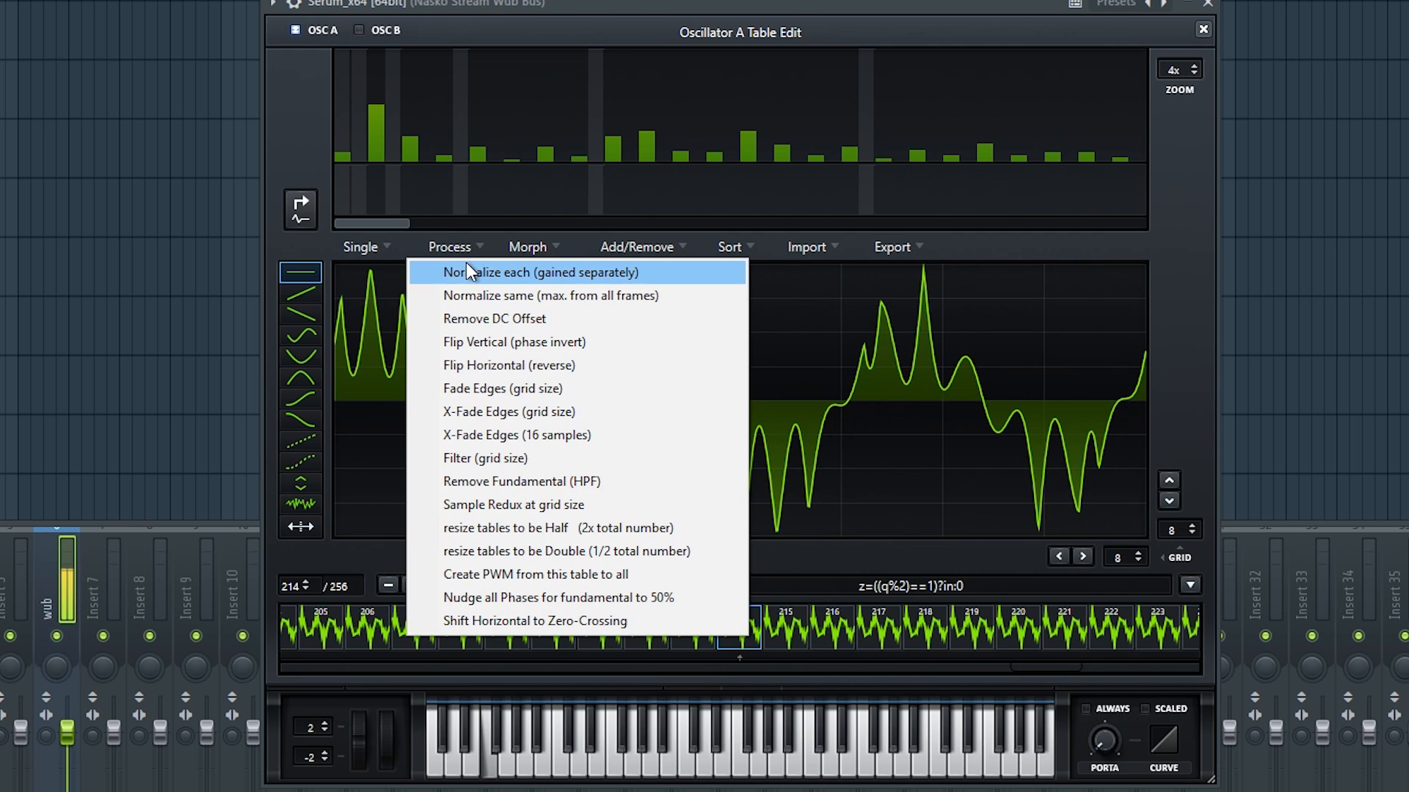
pyautogui.click(467, 271)
pyautogui.click(1204, 29)
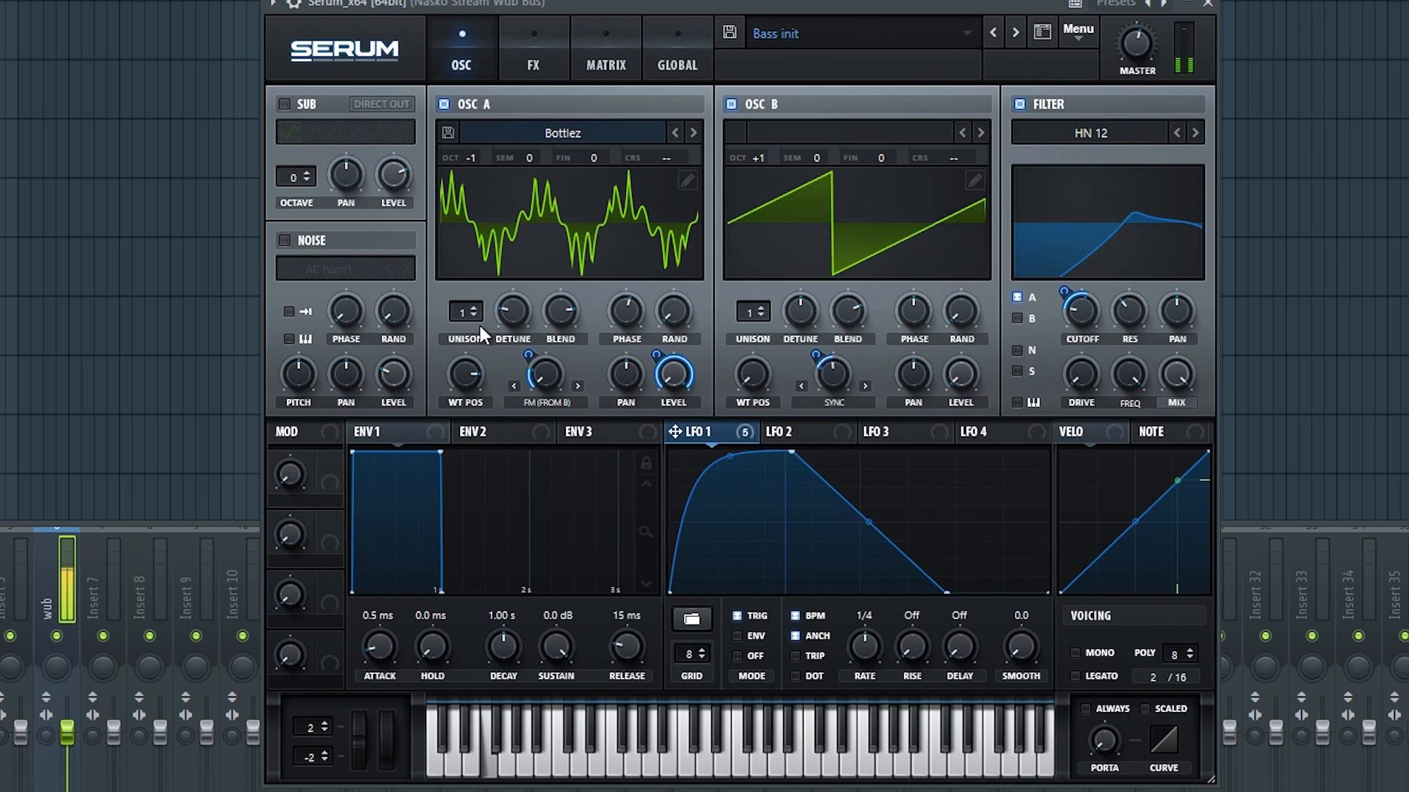
pyautogui.moveTo(464, 380); pyautogui.dragTo(479, 487)
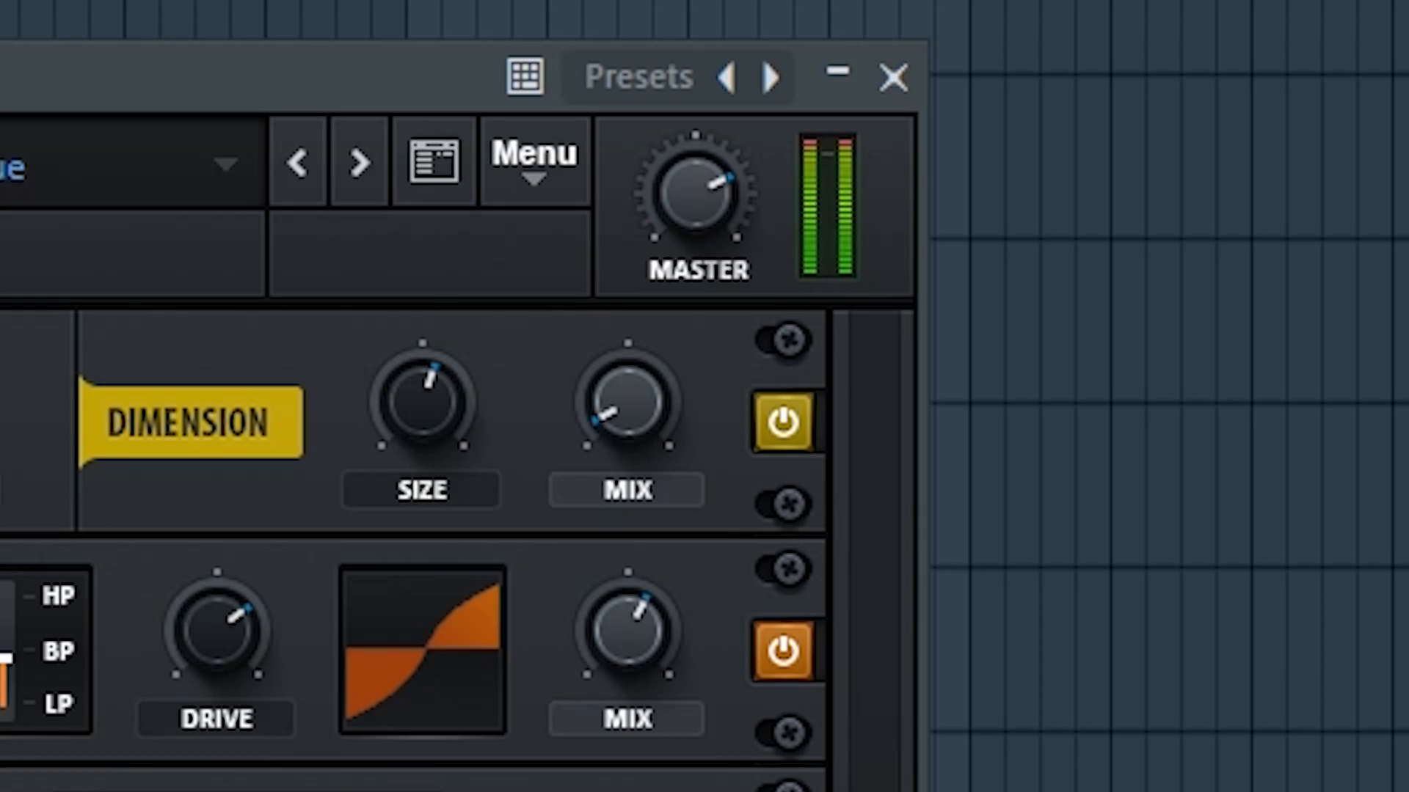
# Lower Serum's master volume to 46% and play the vocal clip with its CamelCrusher effect open
pyautogui.moveTo(709, 183)
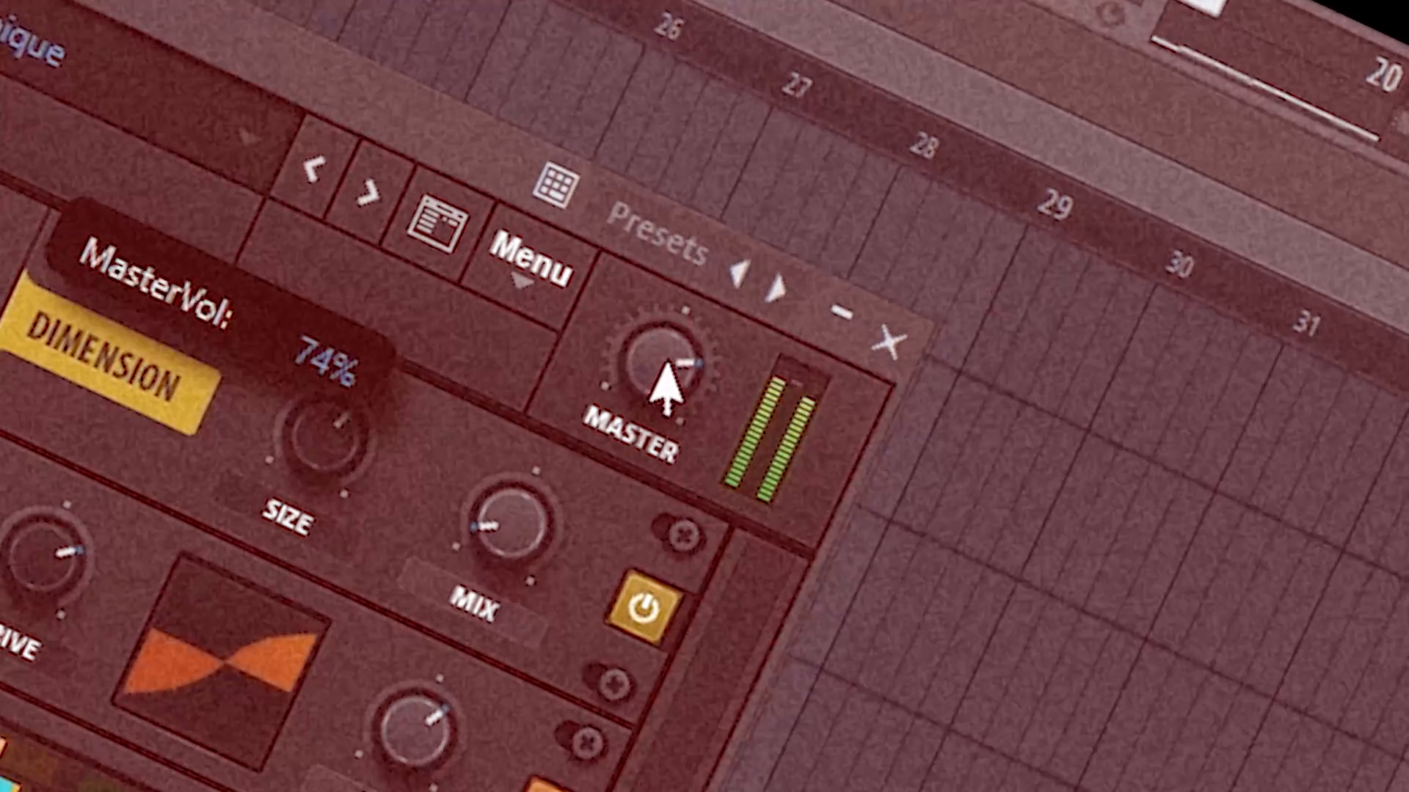
pyautogui.moveTo(705, 185); pyautogui.dragTo(733, 388)
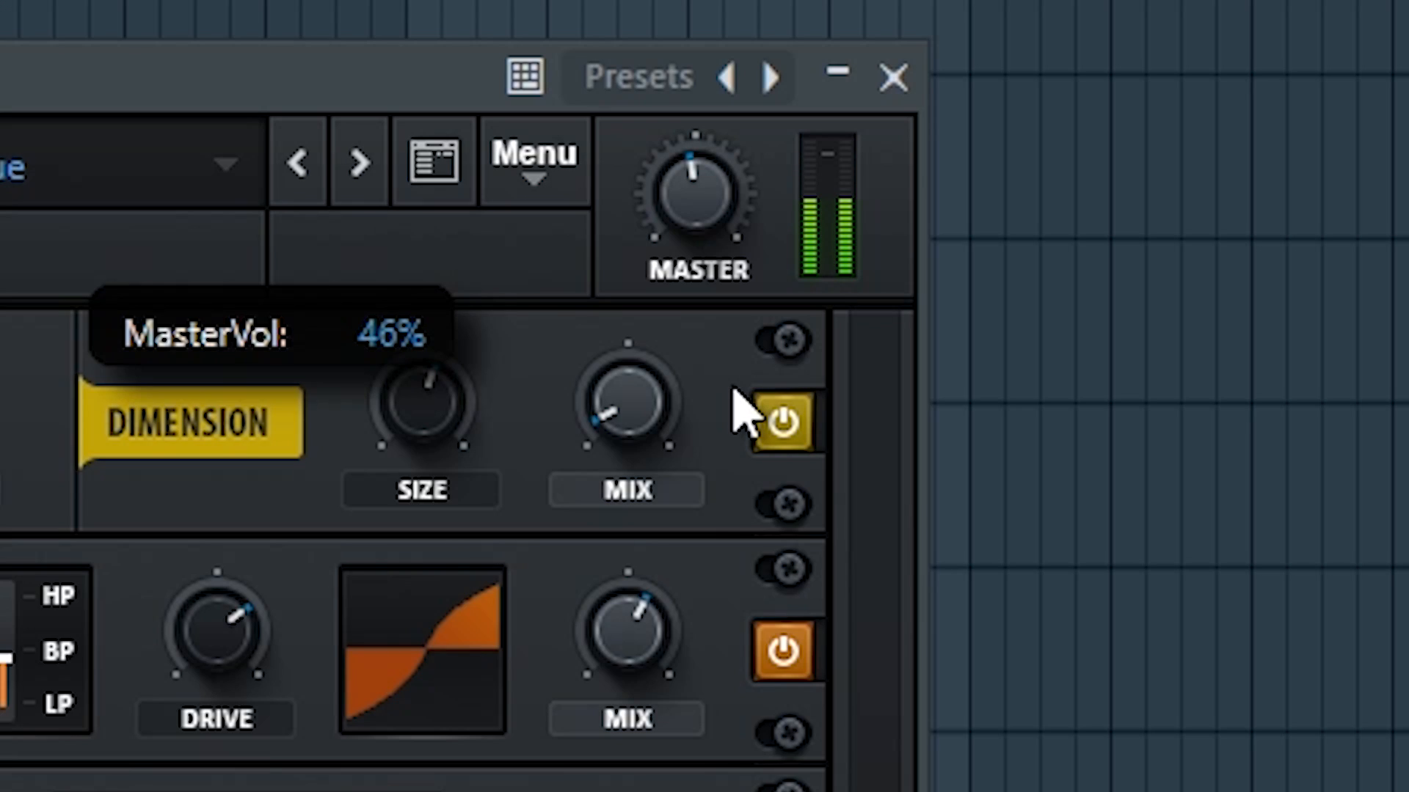
pyautogui.moveTo(694, 220); pyautogui.dragTo(723, 210)
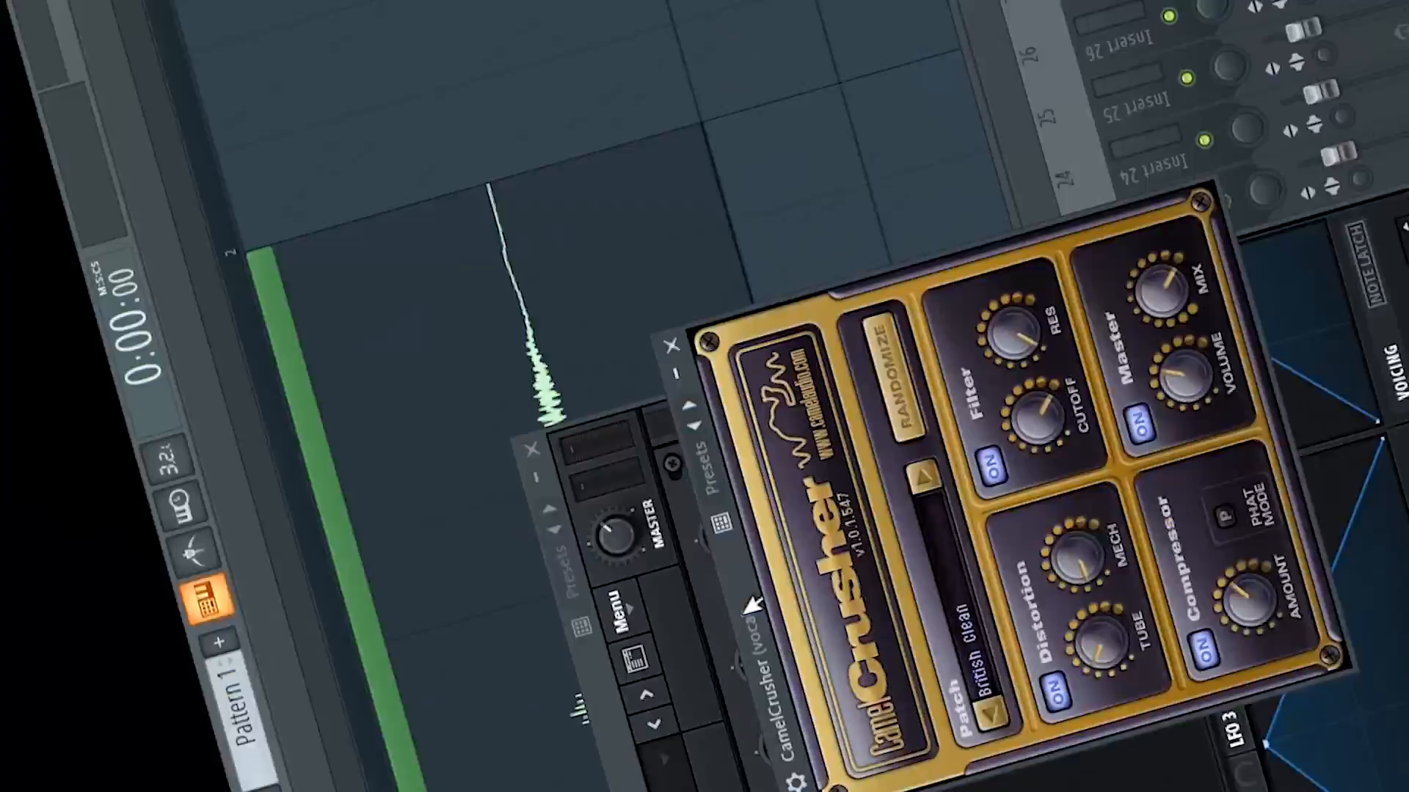
pyautogui.press('space')
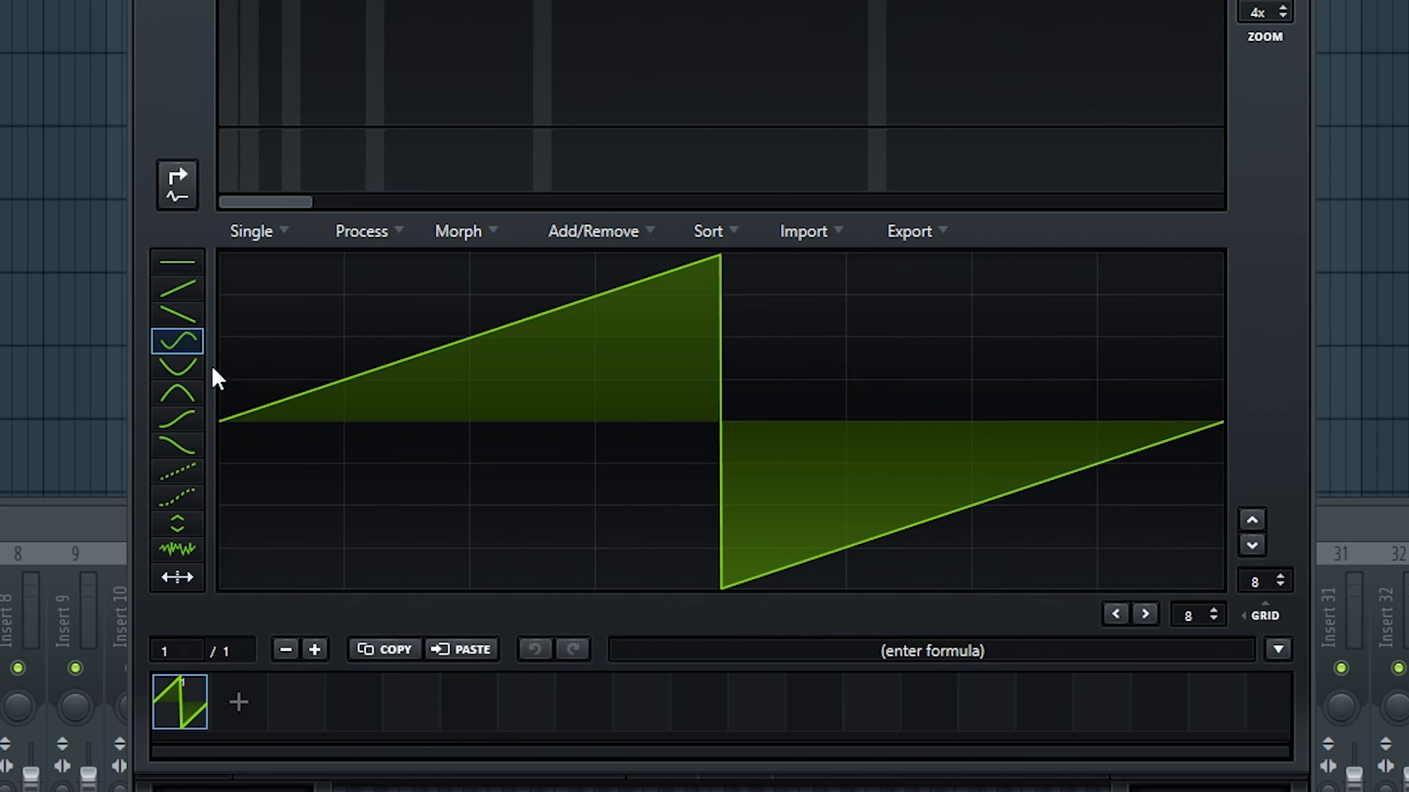
# Draw a sine segment at the start of the default wavetable and assign LFO 1 to oscillator A's level
pyautogui.moveTo(213, 377)
pyautogui.mouseDown()
pyautogui.moveTo(481, 477)
pyautogui.moveTo(823, 543)
pyautogui.moveTo(865, 298)
pyautogui.moveTo(756, 303)
pyautogui.moveTo(969, 379)
pyautogui.moveTo(919, 654)
pyautogui.moveTo(600, 503)
pyautogui.moveTo(415, 473)
pyautogui.moveTo(318, 371)
pyautogui.mouseUp()
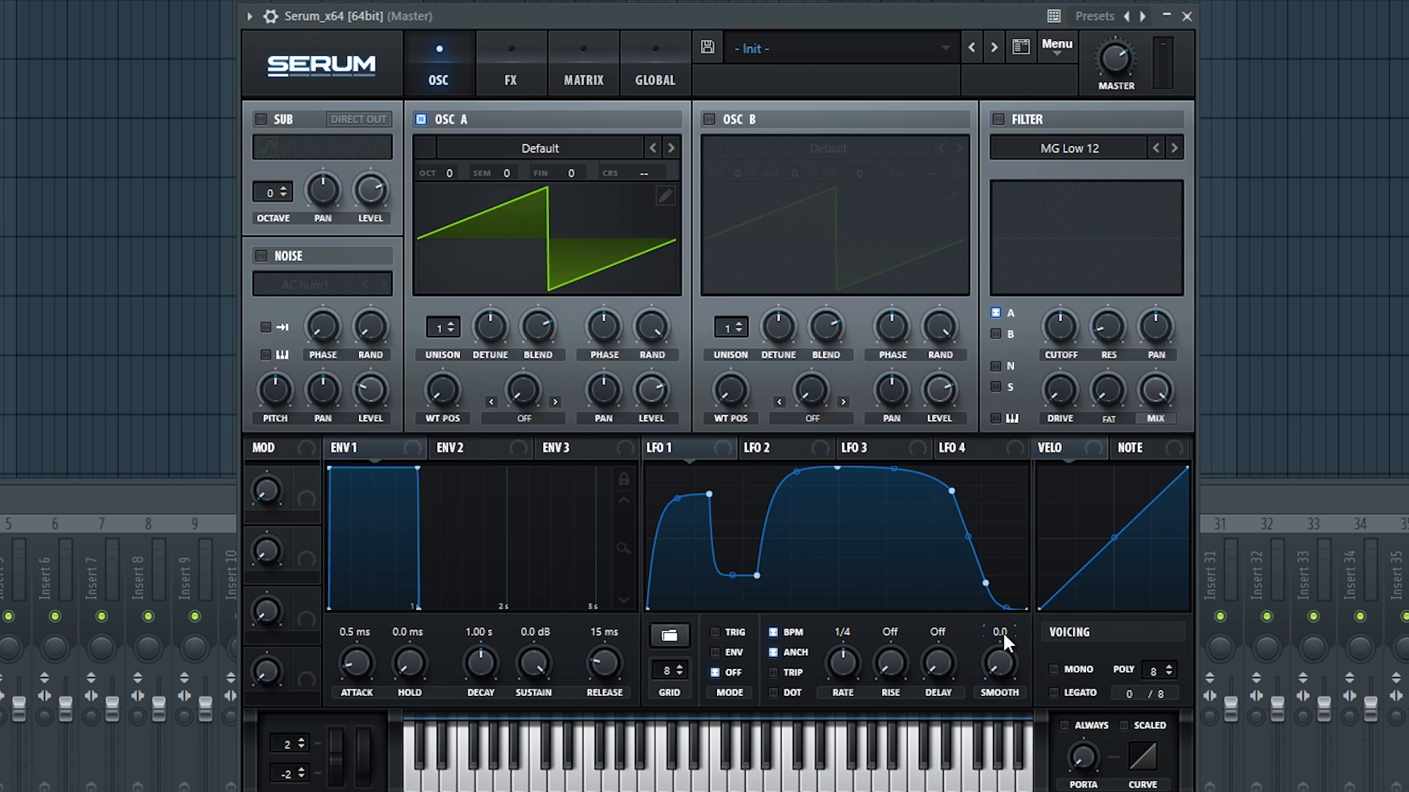
pyautogui.moveTo(693, 450); pyautogui.dragTo(646, 415)
pyautogui.moveTo(550, 263); pyautogui.dragTo(552, 267)
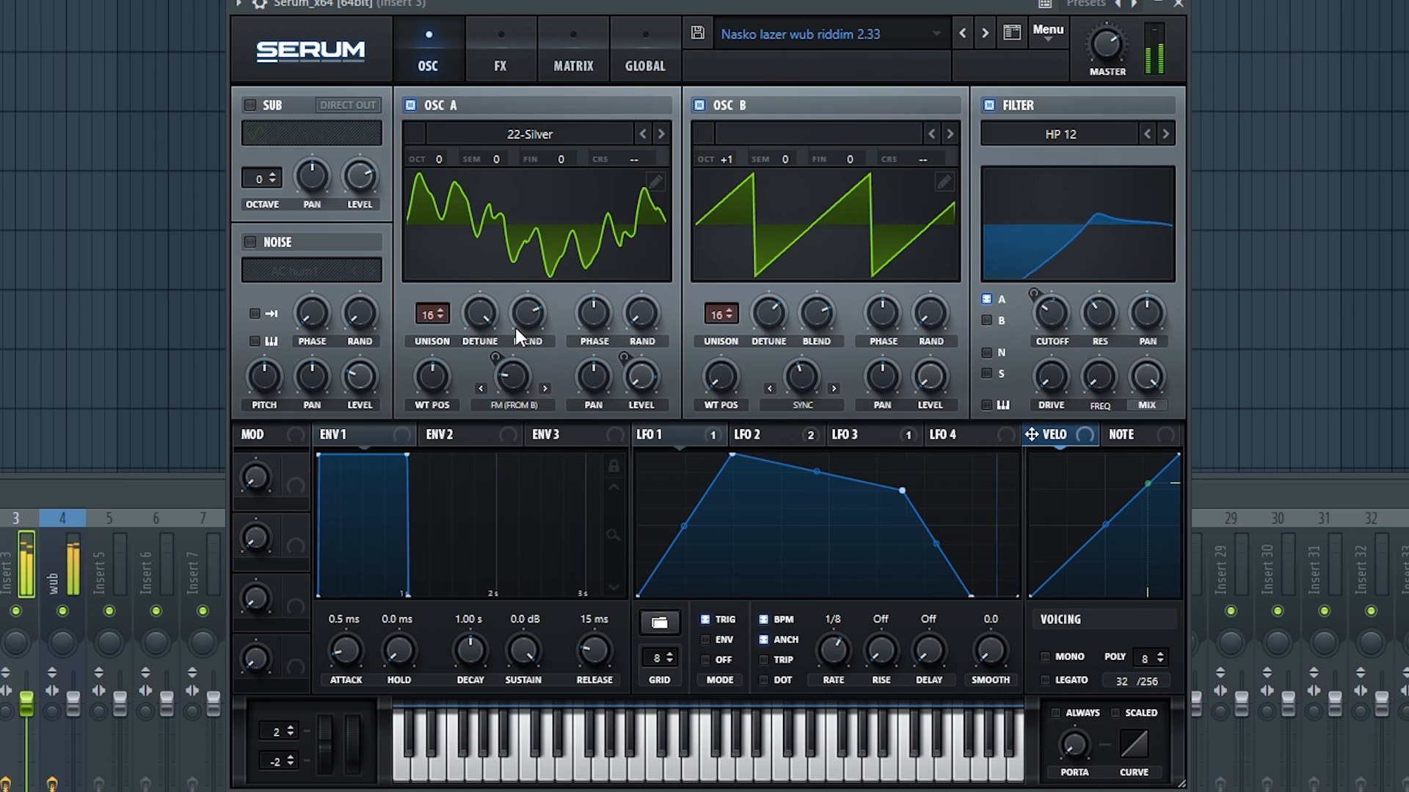
# Set oscillator A's random phase to 100% in the Nasko lazer wub riddim patch and adjust oscillator B's random phase
pyautogui.moveTo(658, 317); pyautogui.dragTo(658, 317)
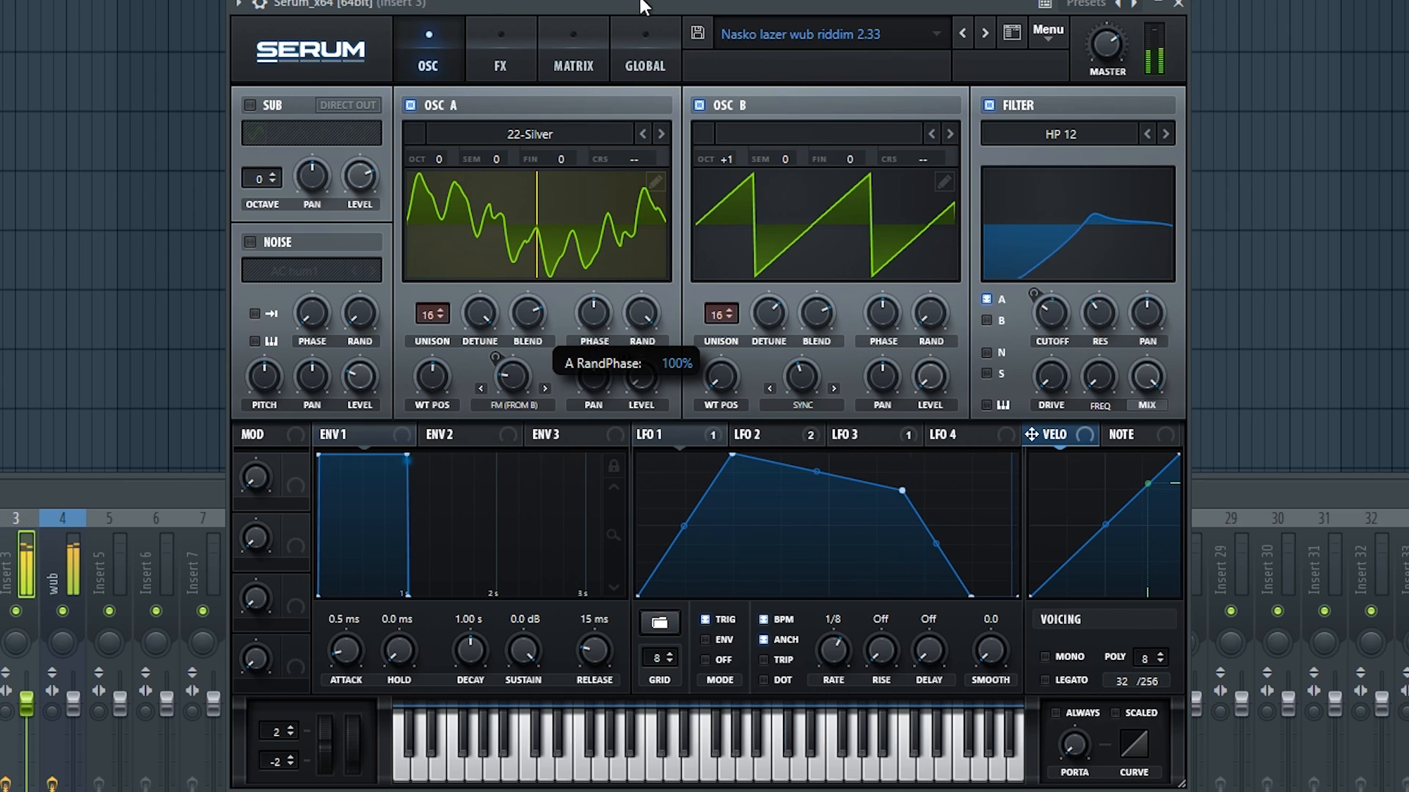
pyautogui.click(930, 314)
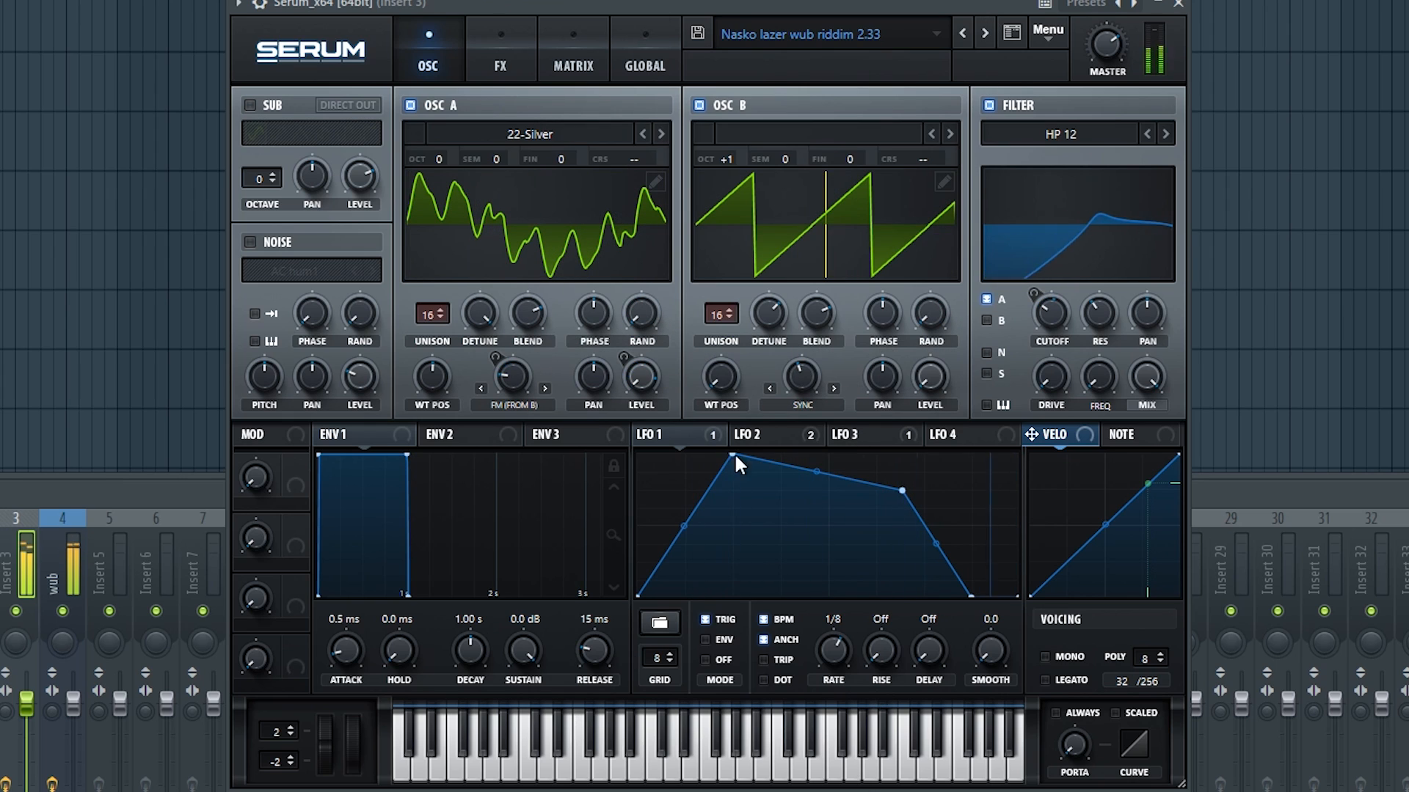
# Lower oscillator A's unison width in the global settings and return to the oscillator view
pyautogui.click(650, 62)
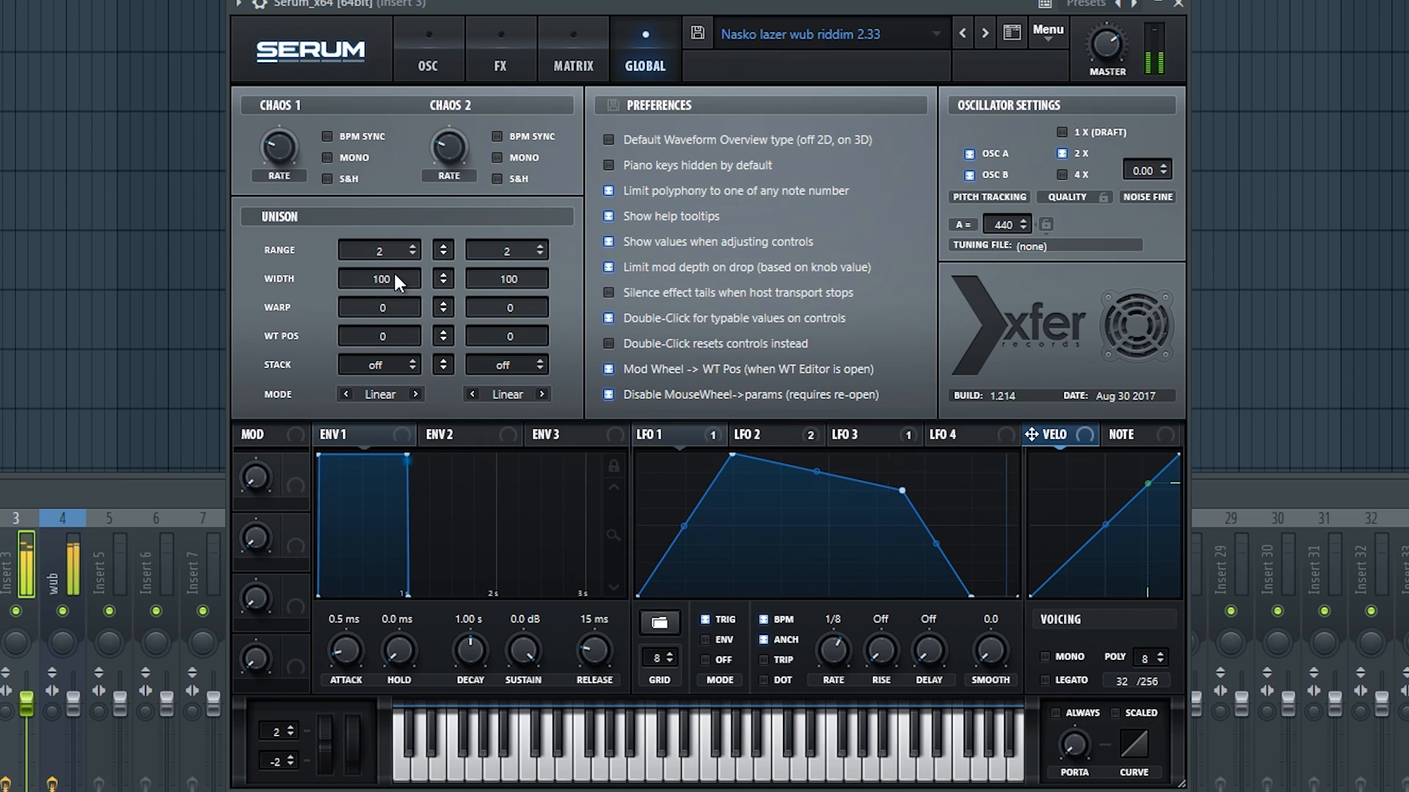
pyautogui.moveTo(386, 275); pyautogui.dragTo(346, 582)
pyautogui.click(440, 59)
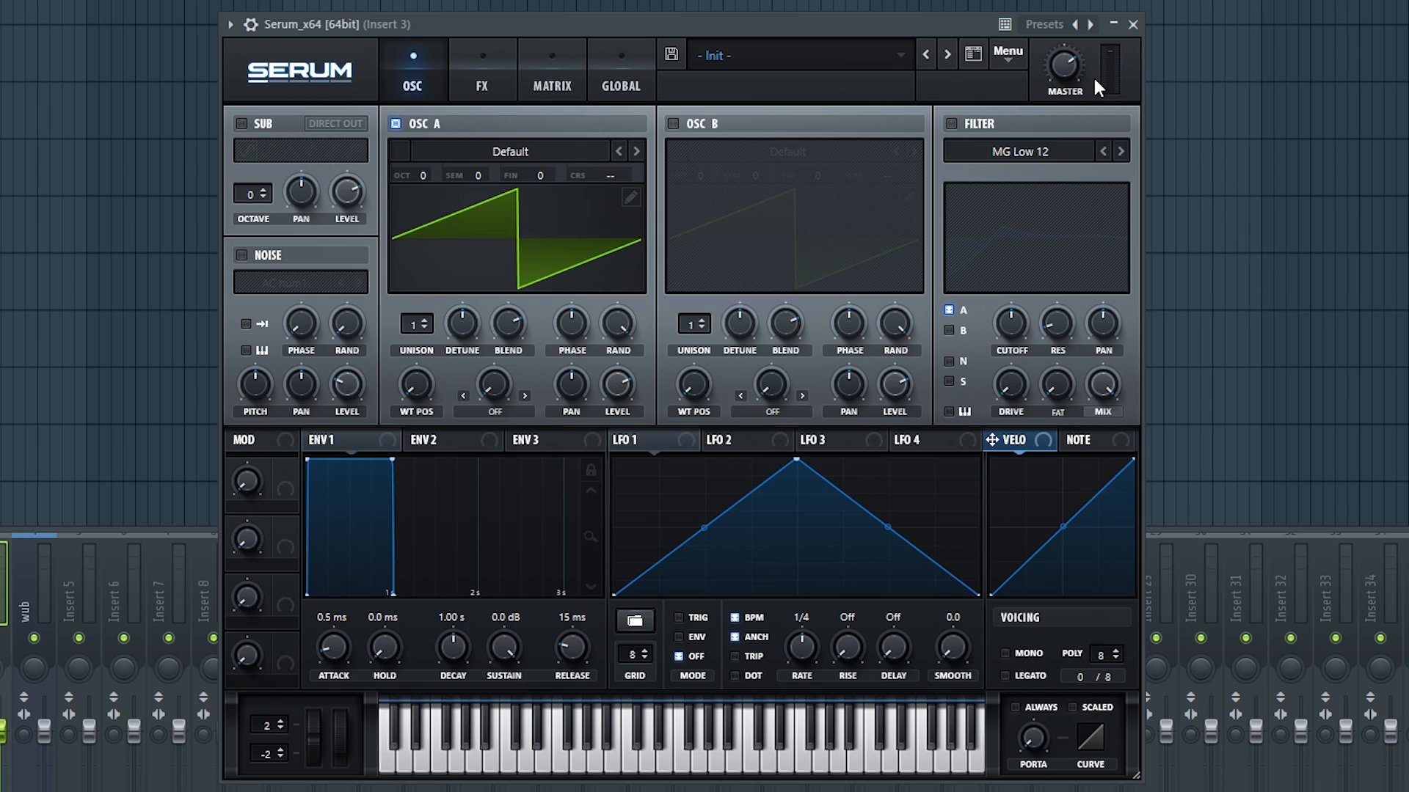
# Close the Serum window and turn down the male/female knob in Vocodex
pyautogui.click(1133, 25)
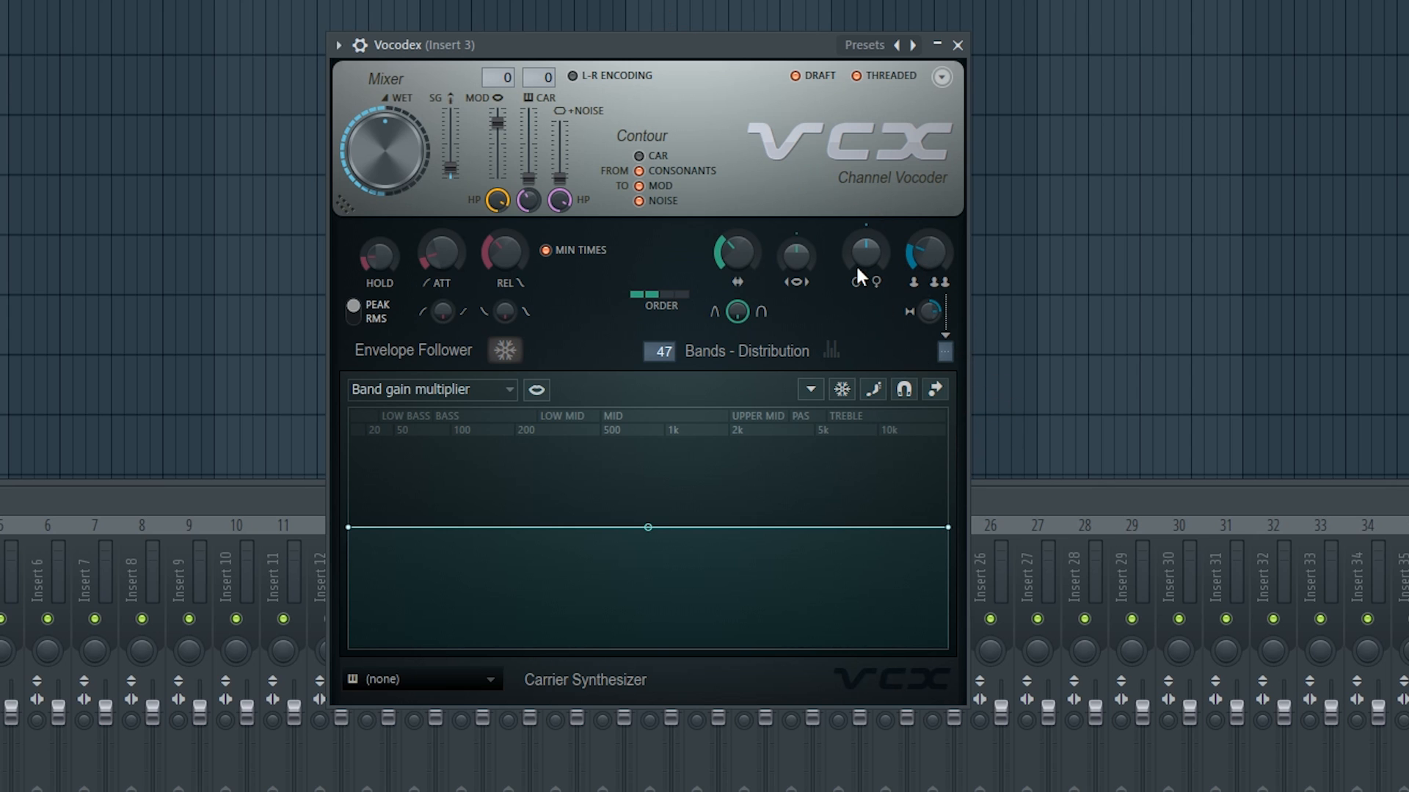
pyautogui.moveTo(855, 267); pyautogui.dragTo(855, 300)
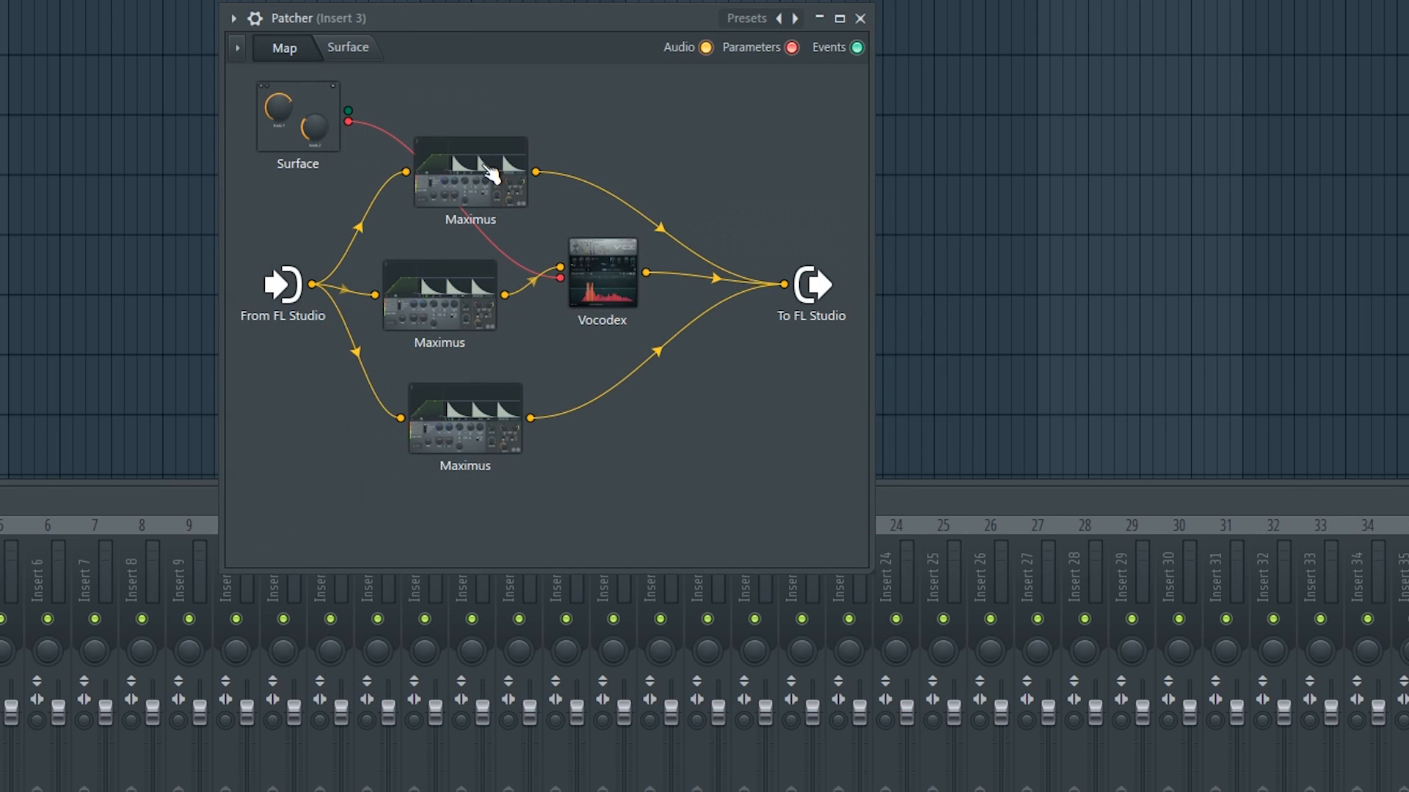
# Examine the settings of the three Maximus instances in the Patcher map one after another
pyautogui.click(490, 174)
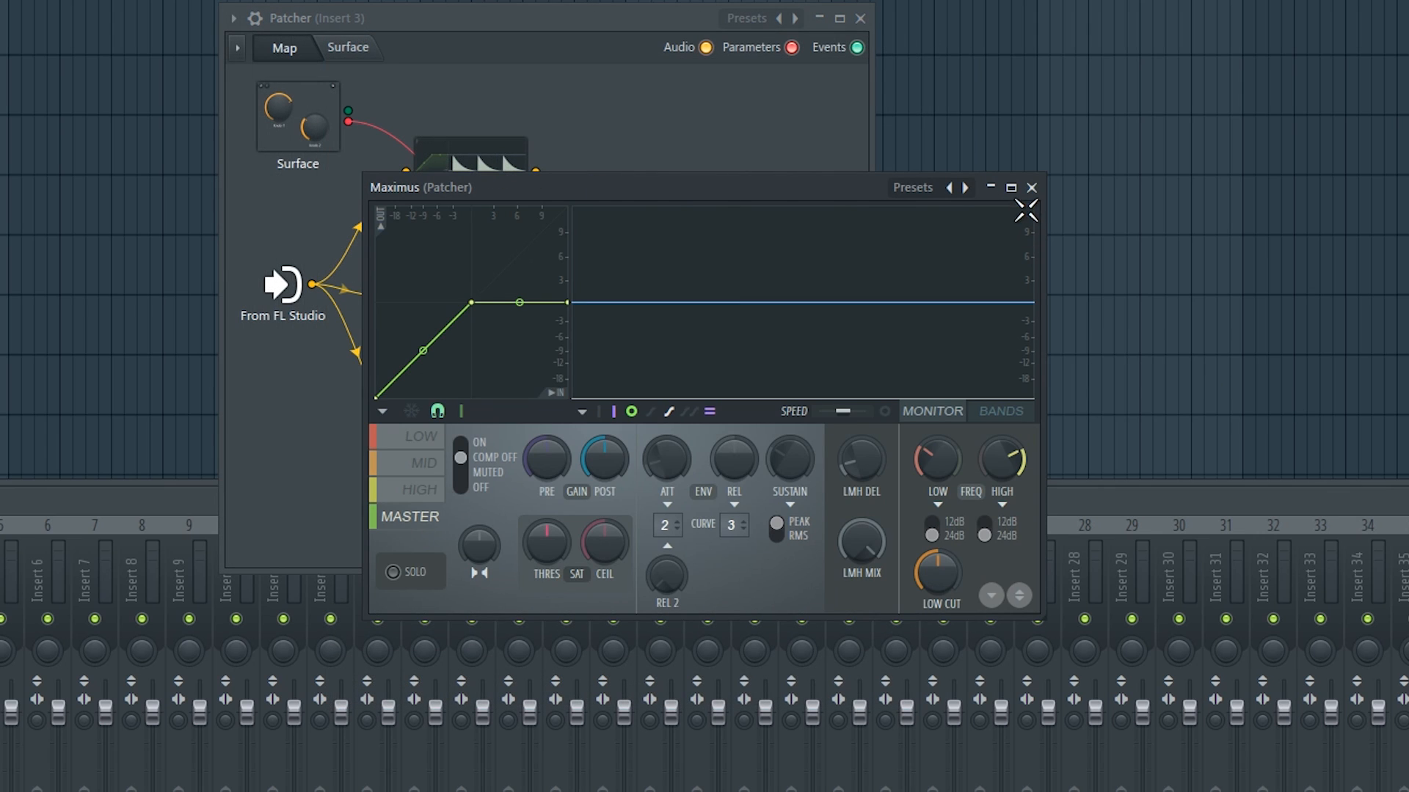
pyautogui.click(1032, 187)
pyautogui.click(410, 282)
pyautogui.click(1031, 188)
pyautogui.click(465, 431)
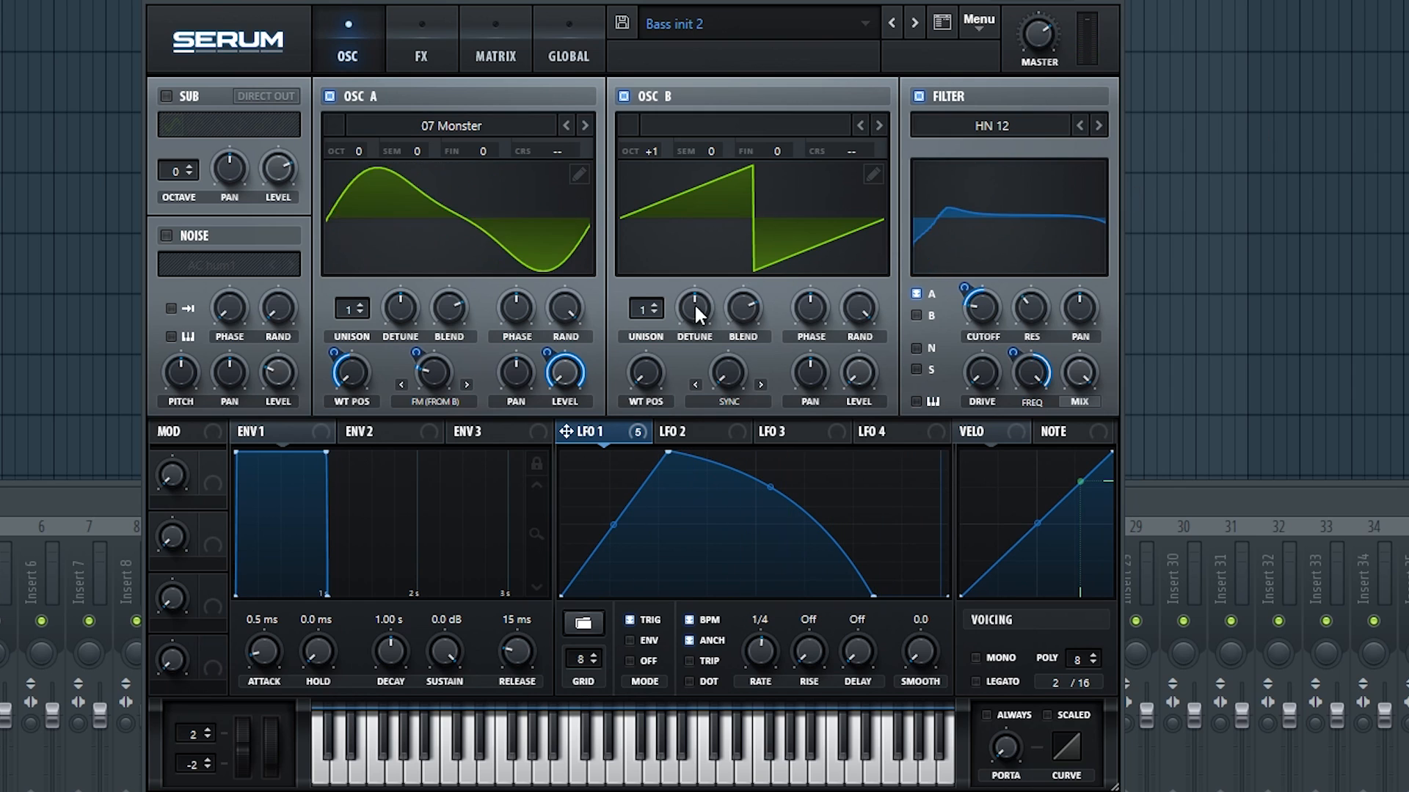
# Turn down the random phase of oscillators A and B in the Bass init 2 patch and check its effects
pyautogui.moveTo(565, 307); pyautogui.dragTo(549, 561)
pyautogui.moveTo(860, 306); pyautogui.dragTo(746, 546)
pyautogui.click(422, 57)
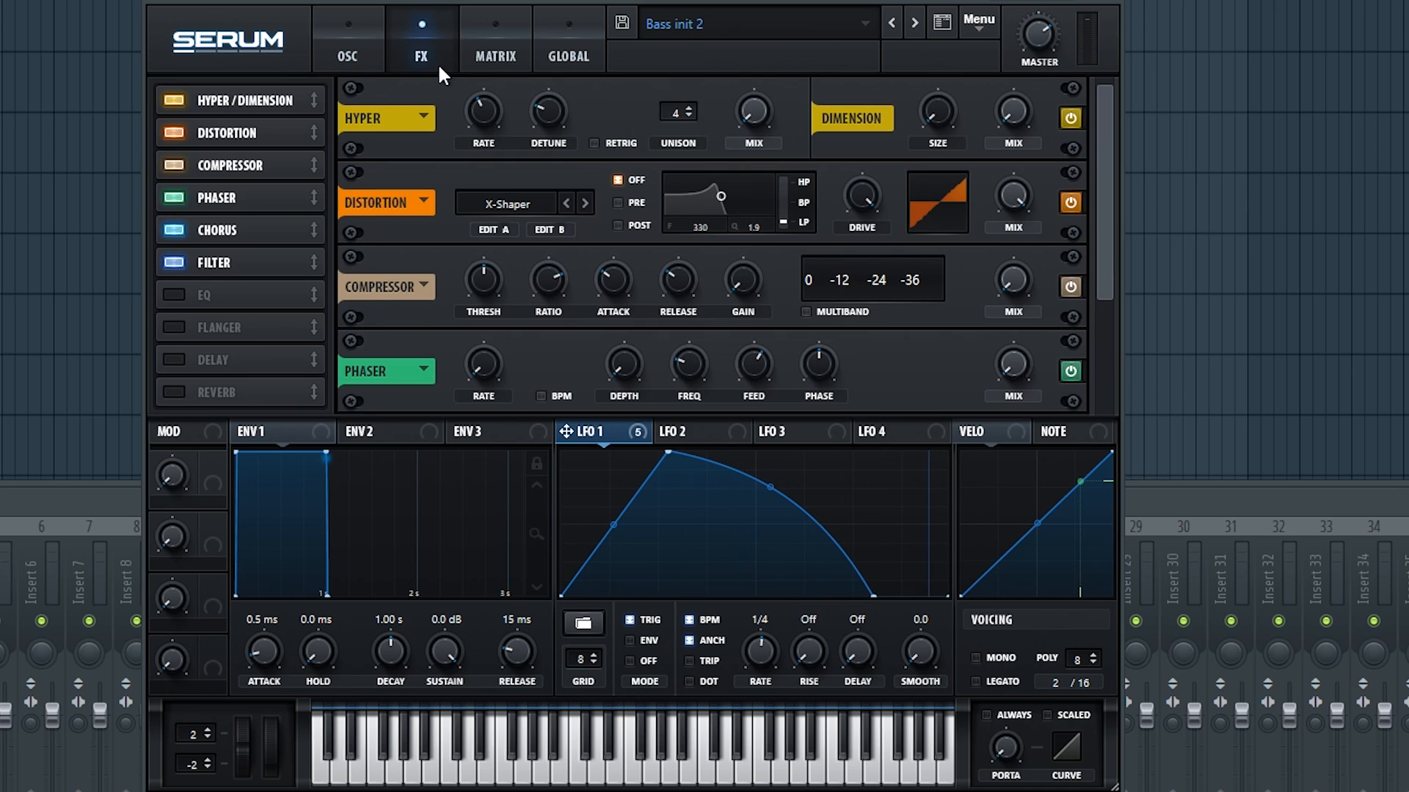
pyautogui.click(346, 50)
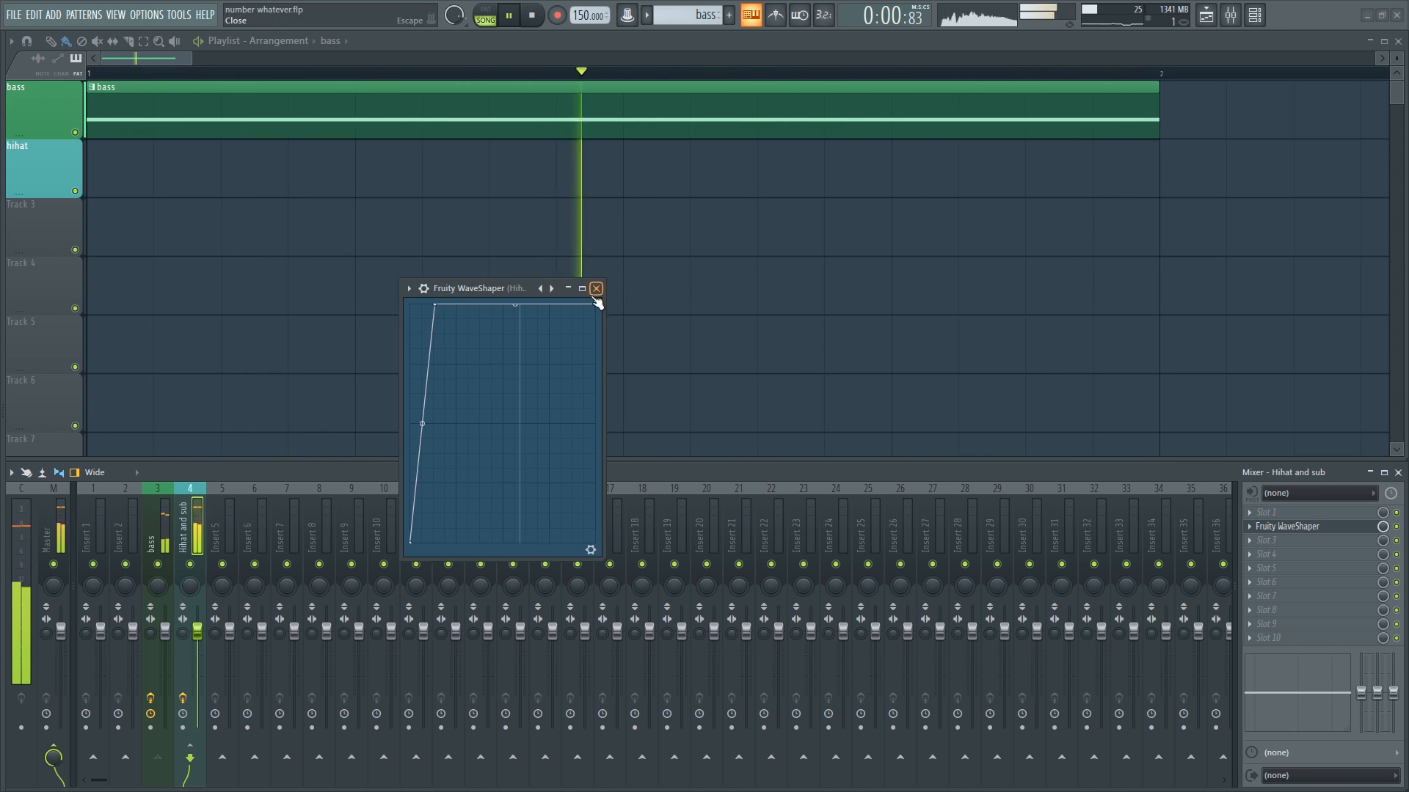
# Close Fruity WaveShaper, consolidate the bass track from the track start and view the consolidated clip's channel settings
pyautogui.click(595, 289)
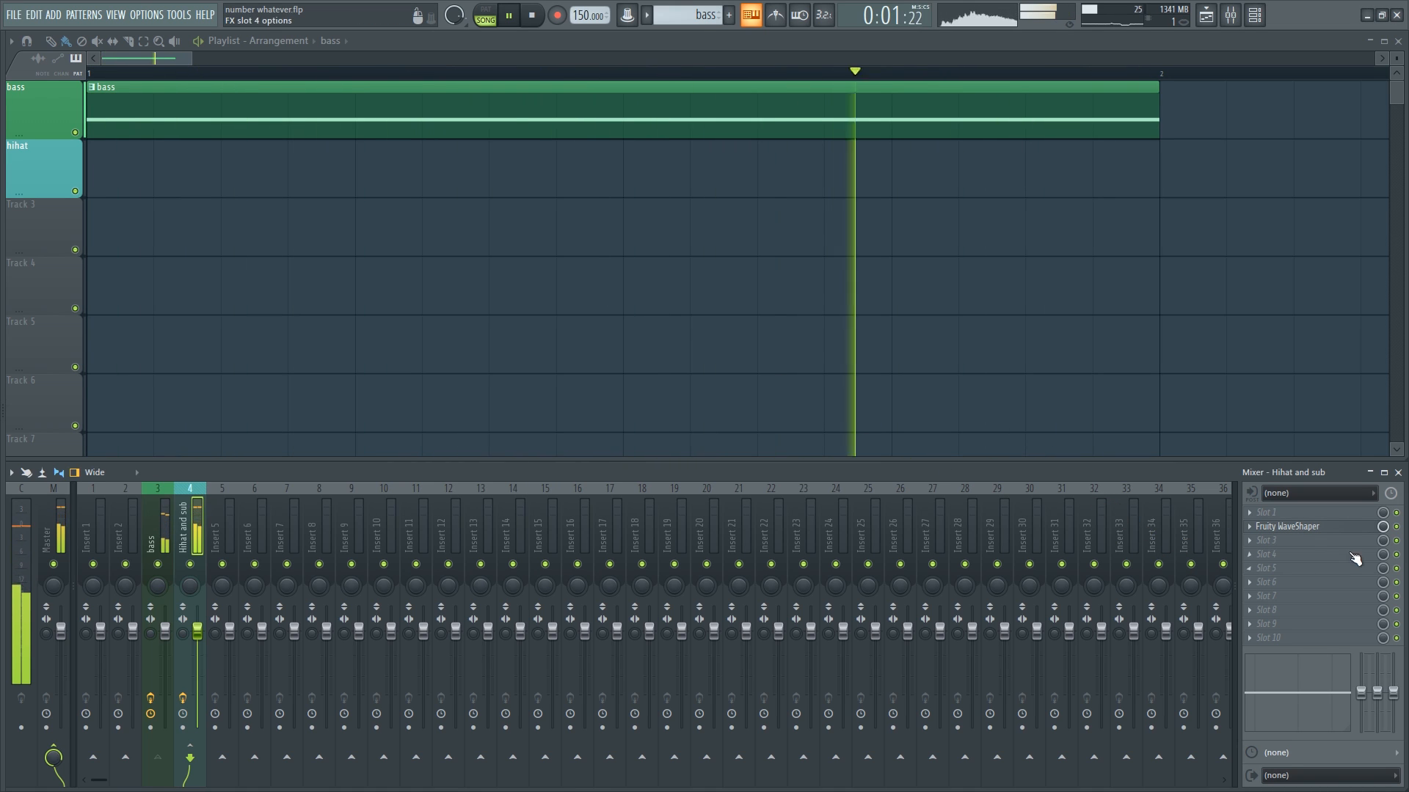
pyautogui.click(33, 125)
pyautogui.moveTo(78, 301)
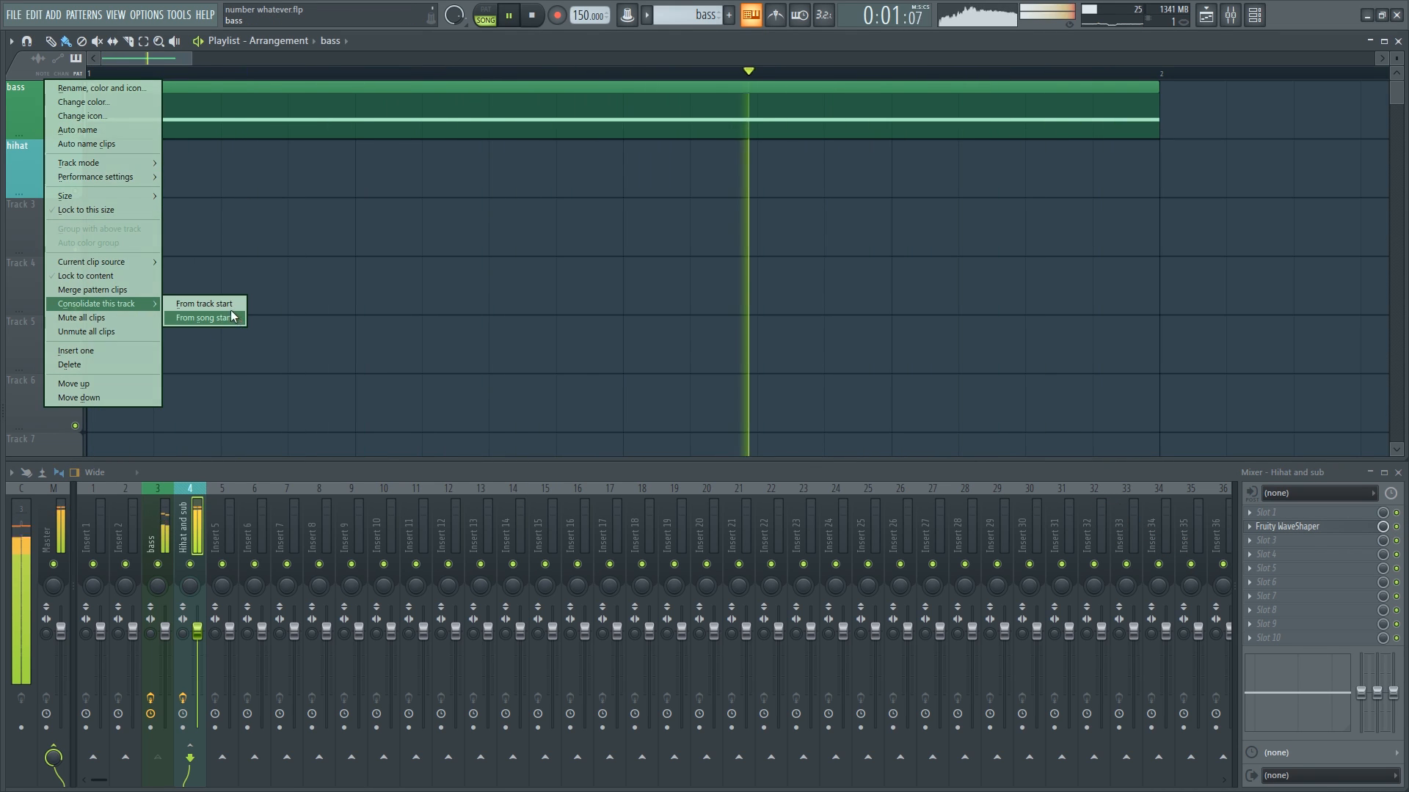
pyautogui.click(227, 305)
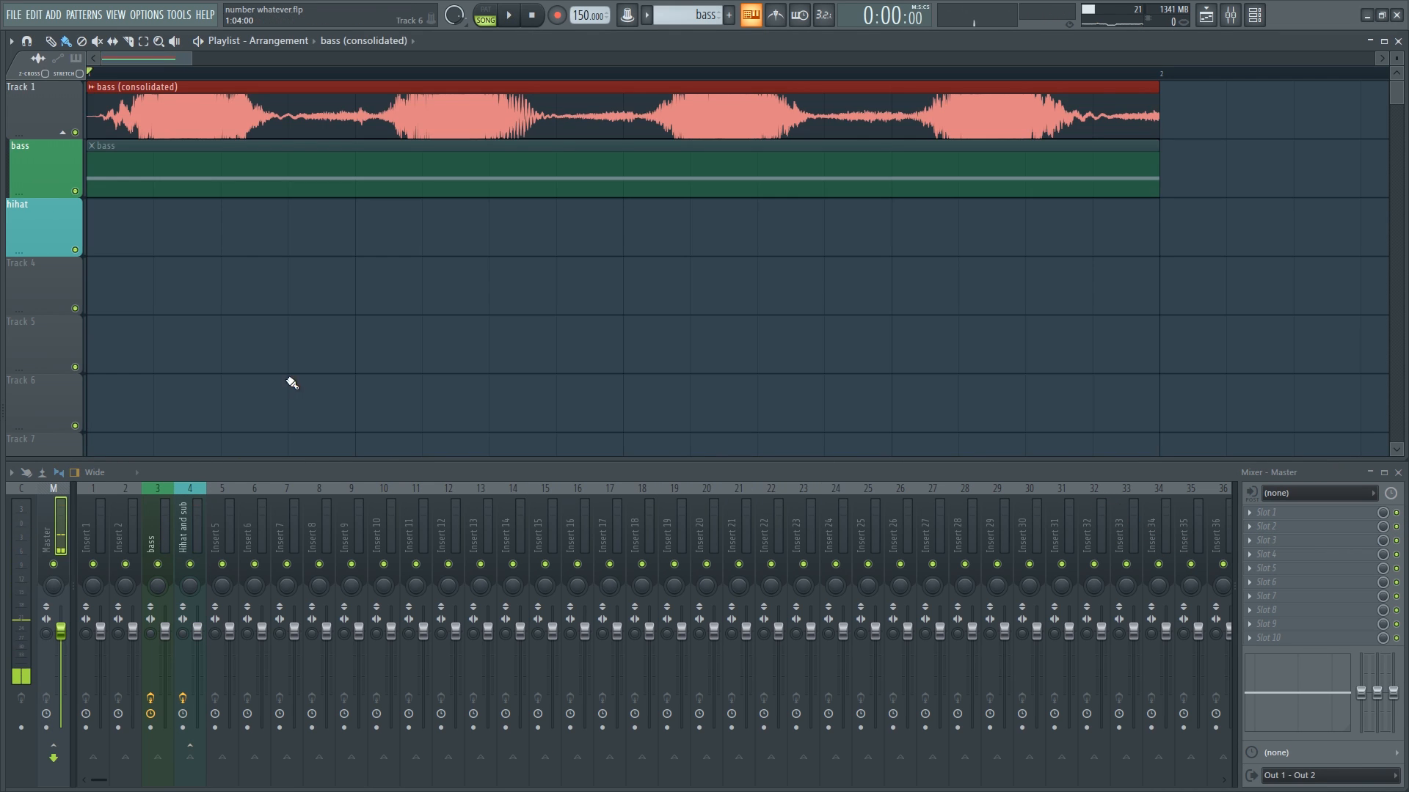
pyautogui.doubleClick(258, 81)
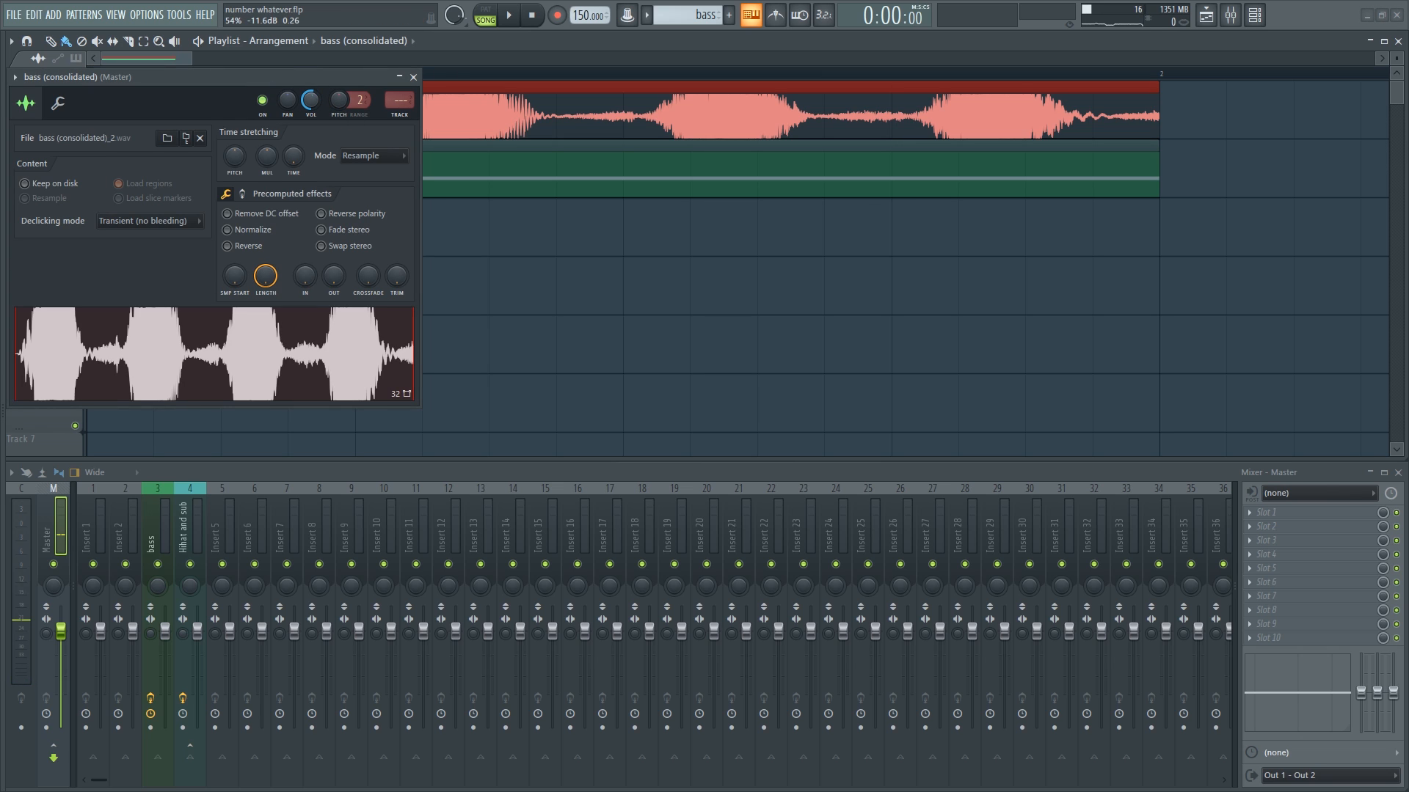
pyautogui.click(413, 77)
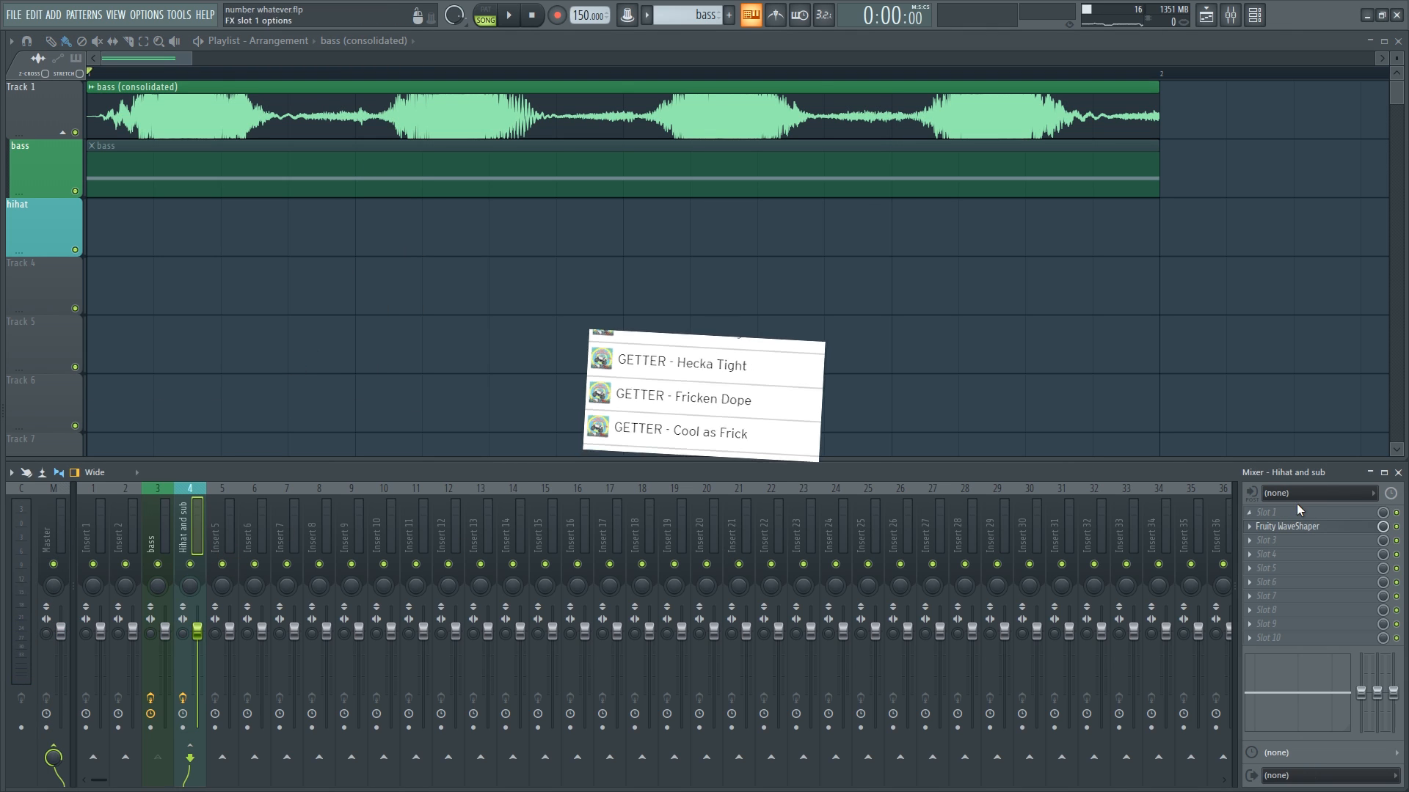
# Unmute the original bass pattern clip below the consolidated audio in the playlist
pyautogui.rightClick(72, 182)
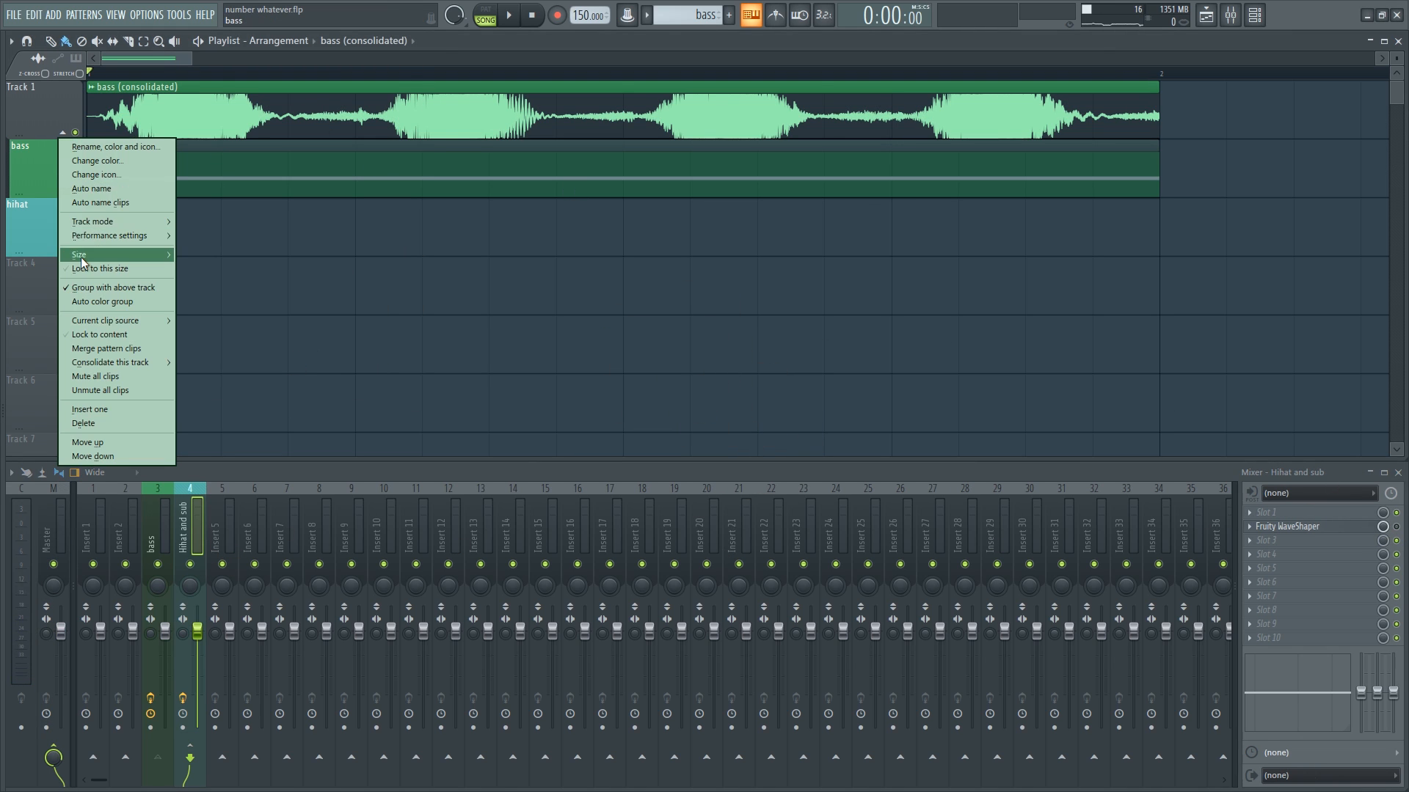
pyautogui.click(350, 312)
pyautogui.click(98, 42)
pyautogui.click(141, 153)
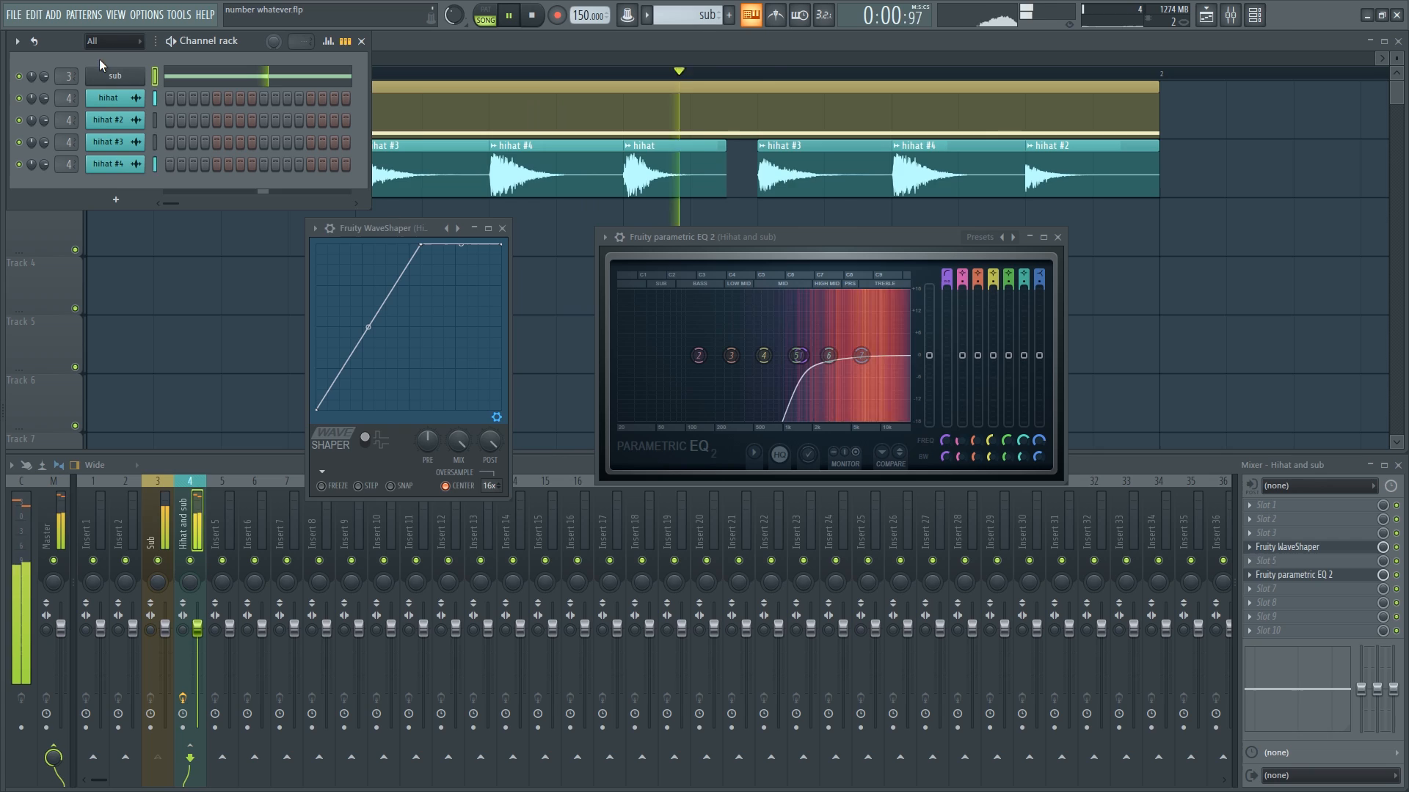
# Look at the sub channel's Serum patch and its piano roll note, and close those windows and the channel rack
pyautogui.click(115, 76)
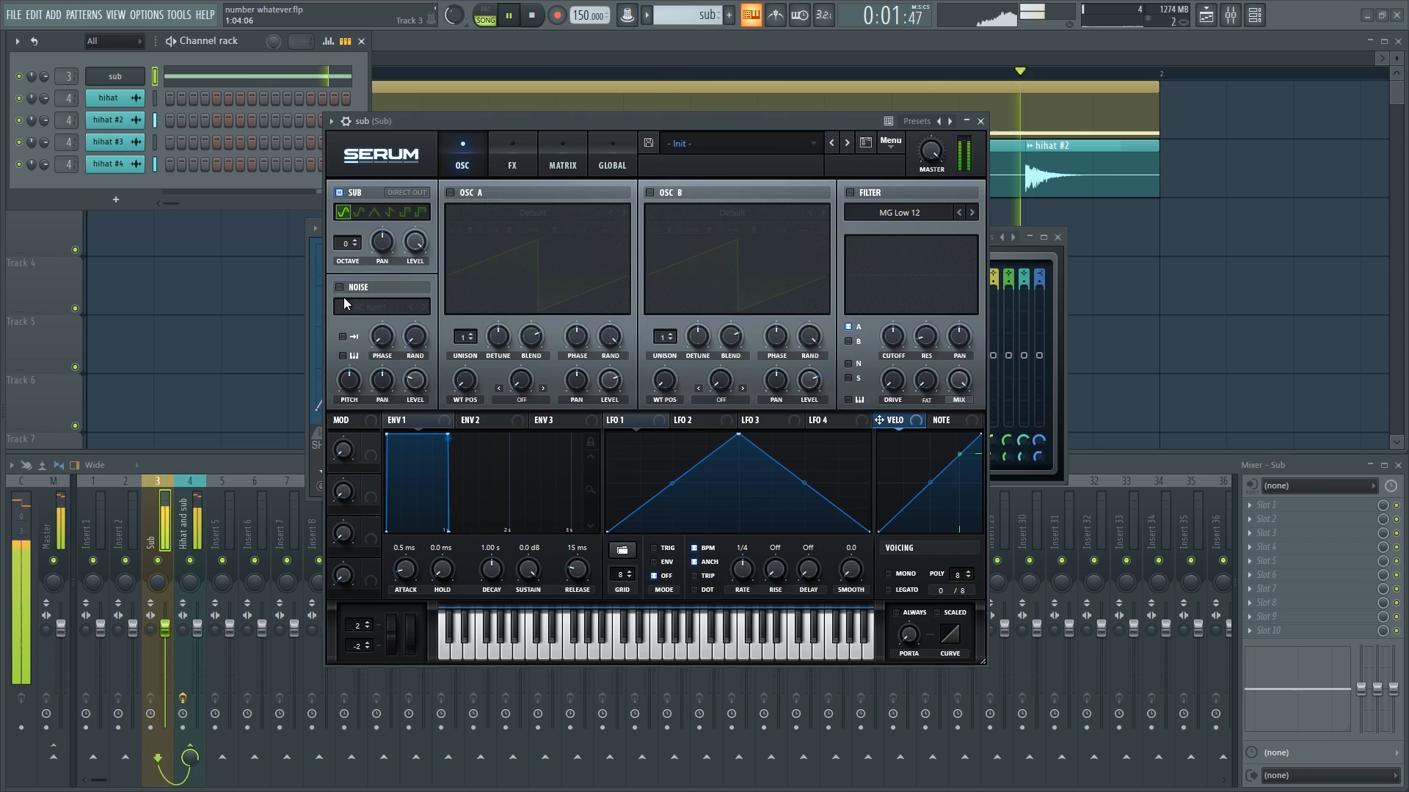
pyautogui.click(980, 122)
pyautogui.click(260, 77)
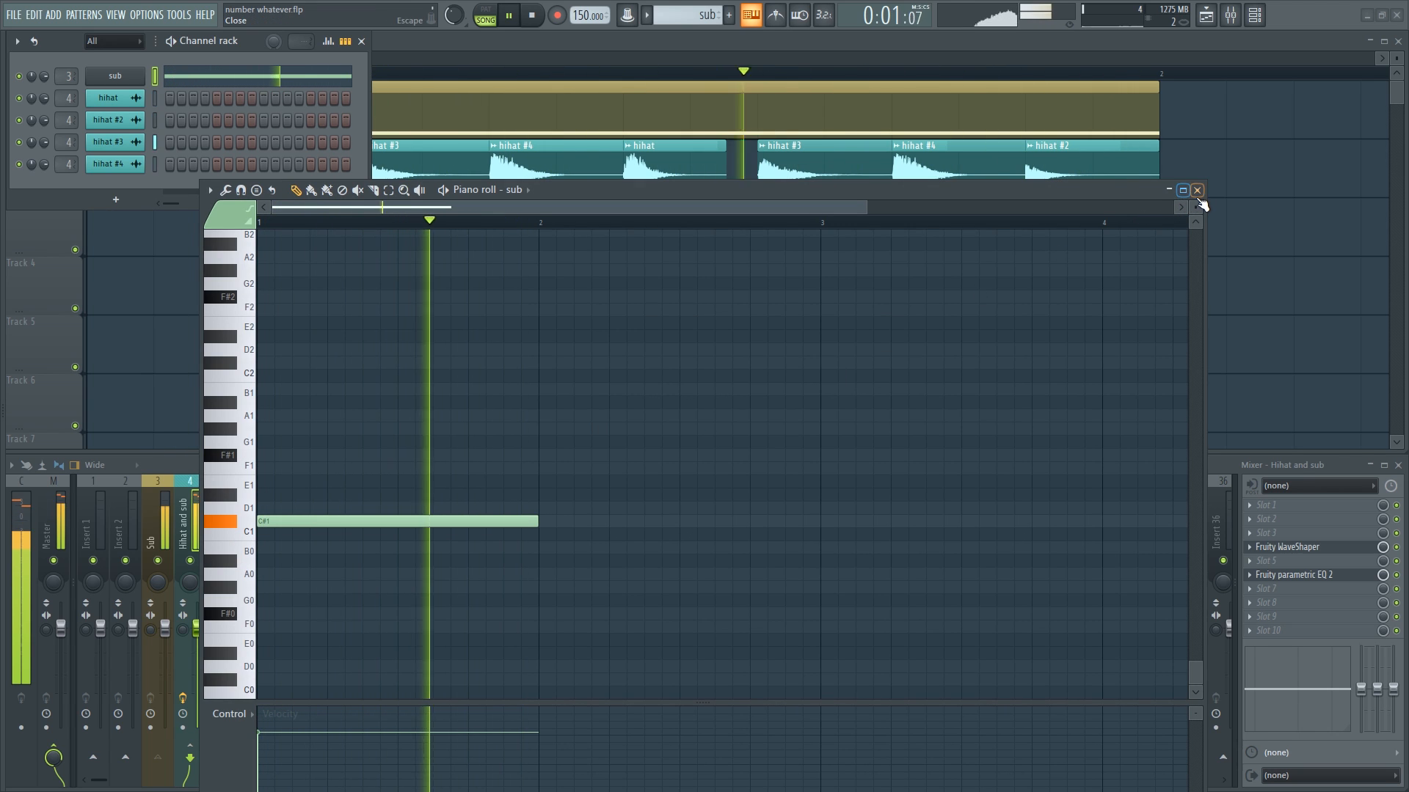
pyautogui.press('F7')
pyautogui.press('F6')
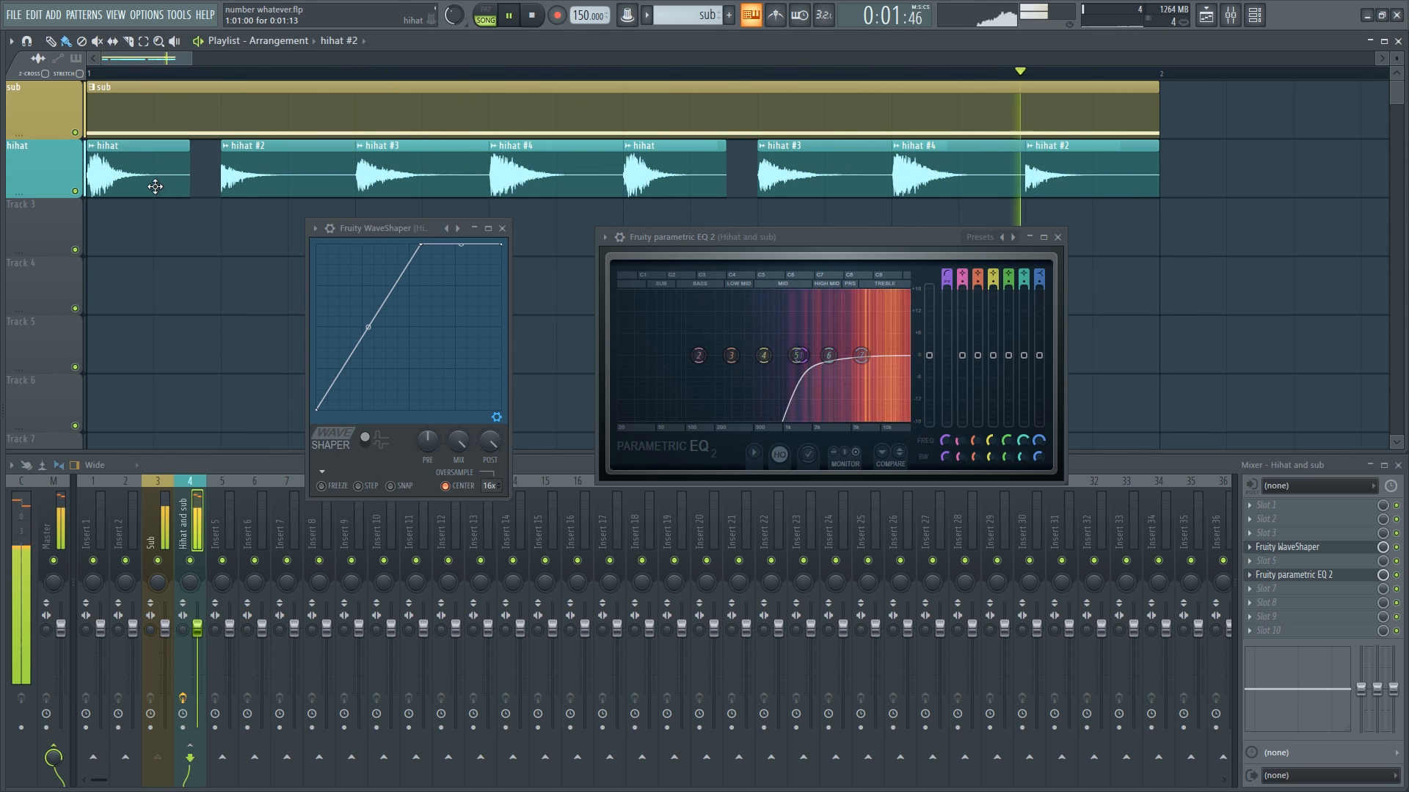
# Toggle the effects of the Hihat and sub mixer track and lower the high-pass frequency in its Fruity parametric EQ 2
pyautogui.click(150, 522)
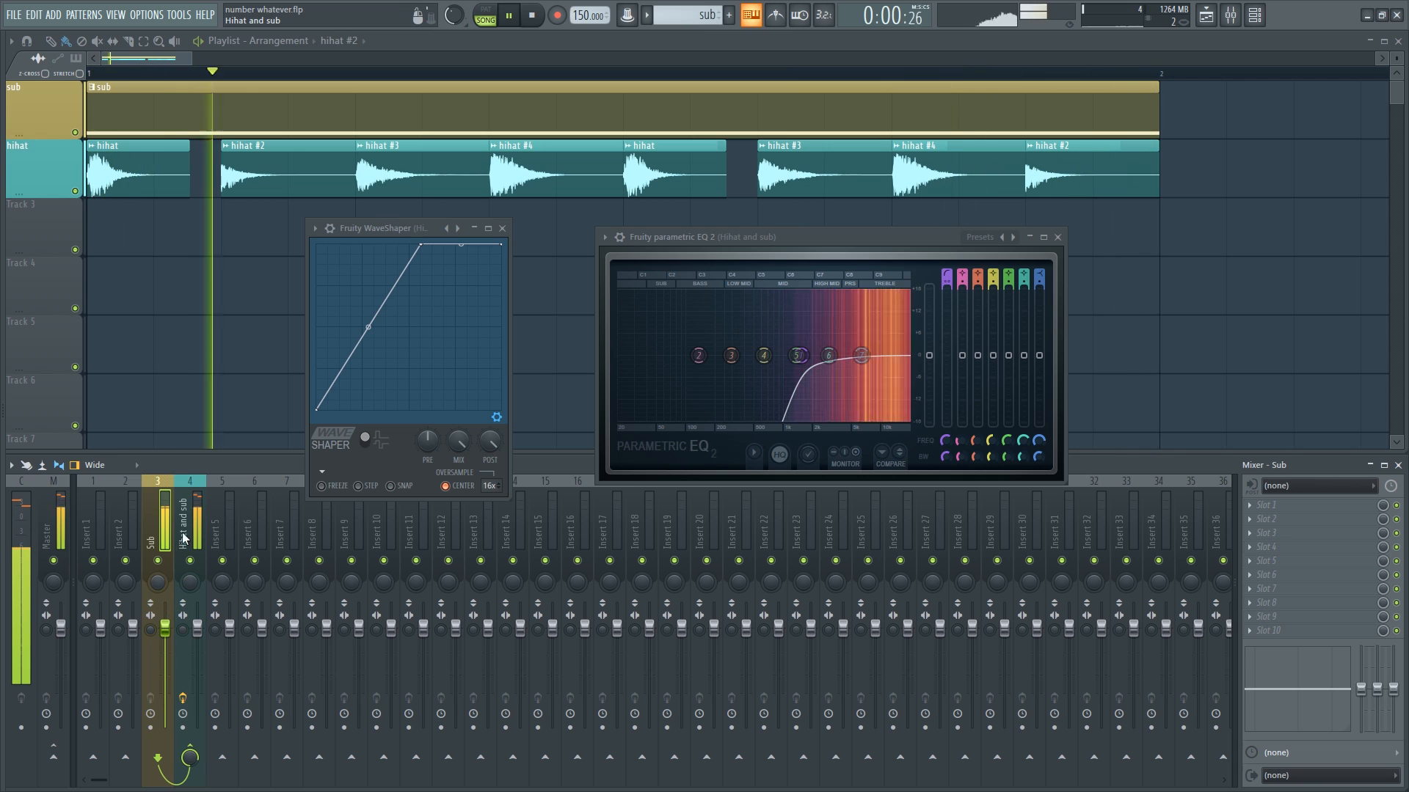
pyautogui.click(193, 514)
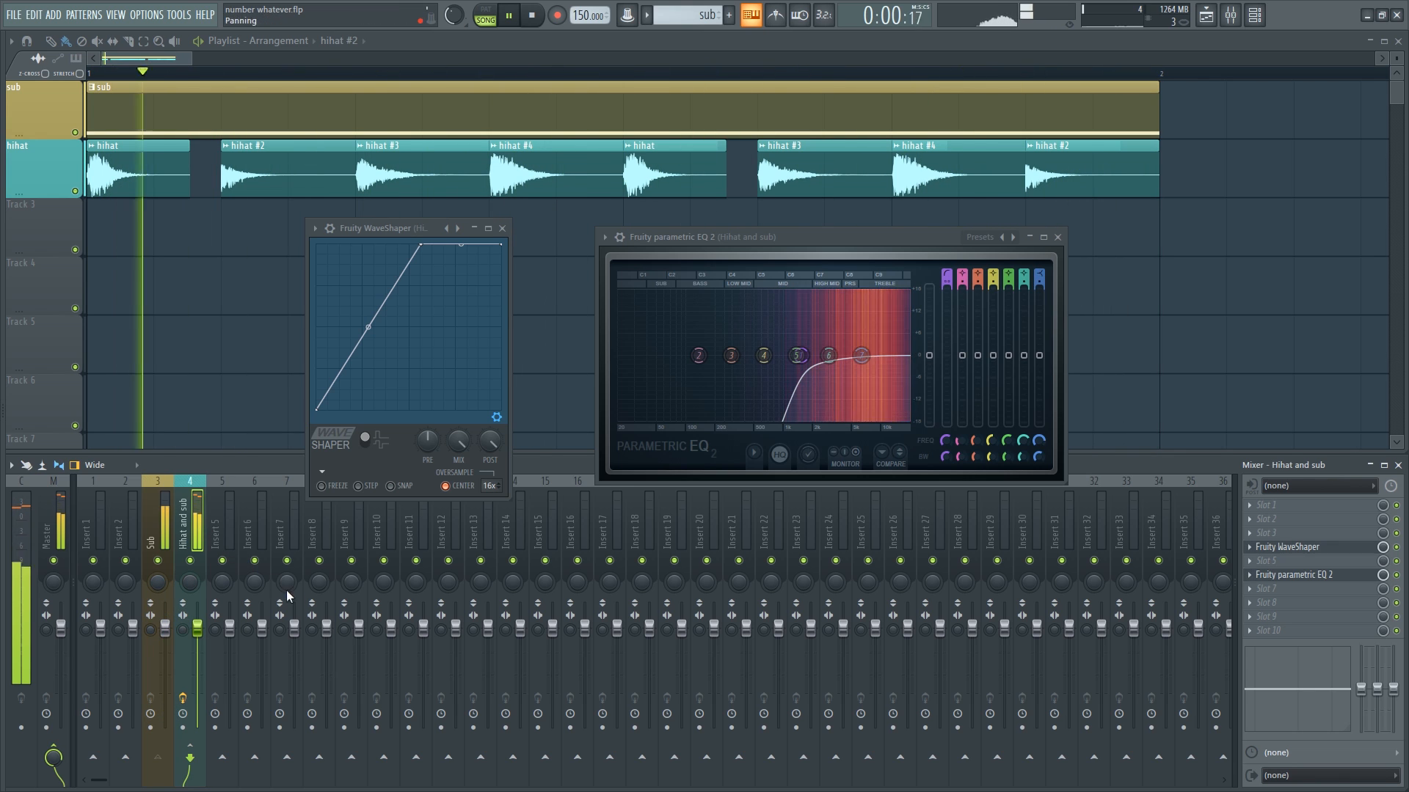
pyautogui.click(183, 700)
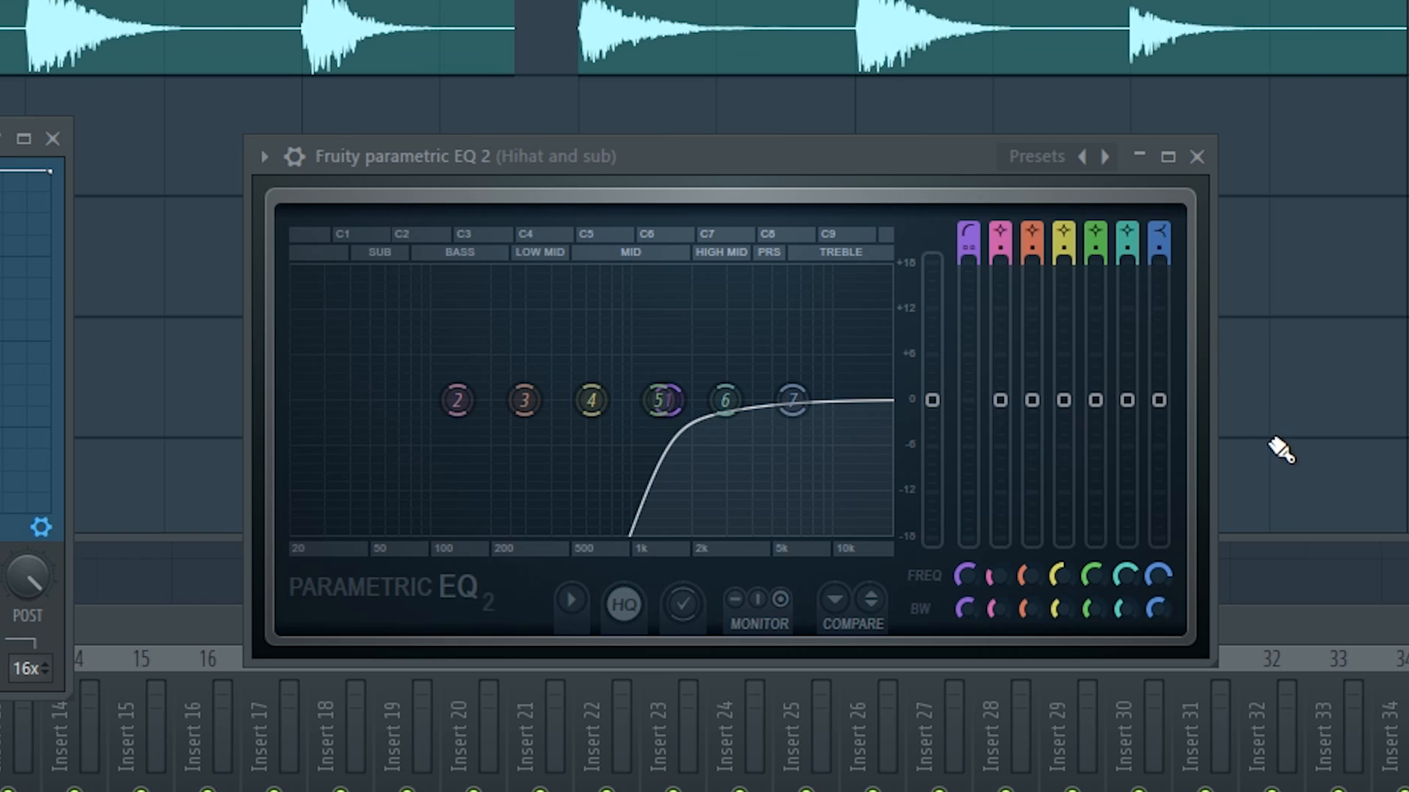
pyautogui.moveTo(679, 407); pyautogui.dragTo(513, 399)
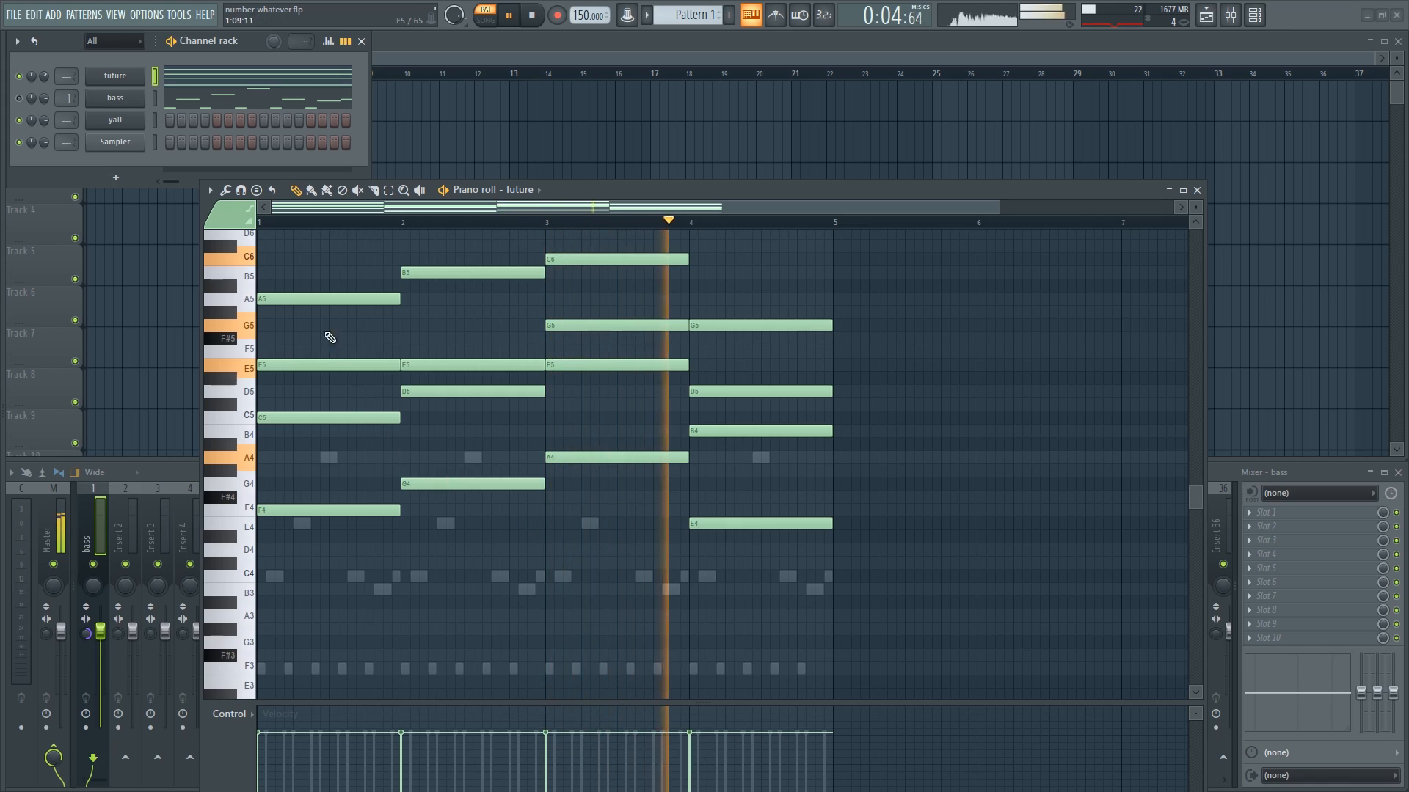
# Enable the bass channel and view its notes in the piano roll against the future chords
pyautogui.click(212, 106)
pyautogui.click(19, 98)
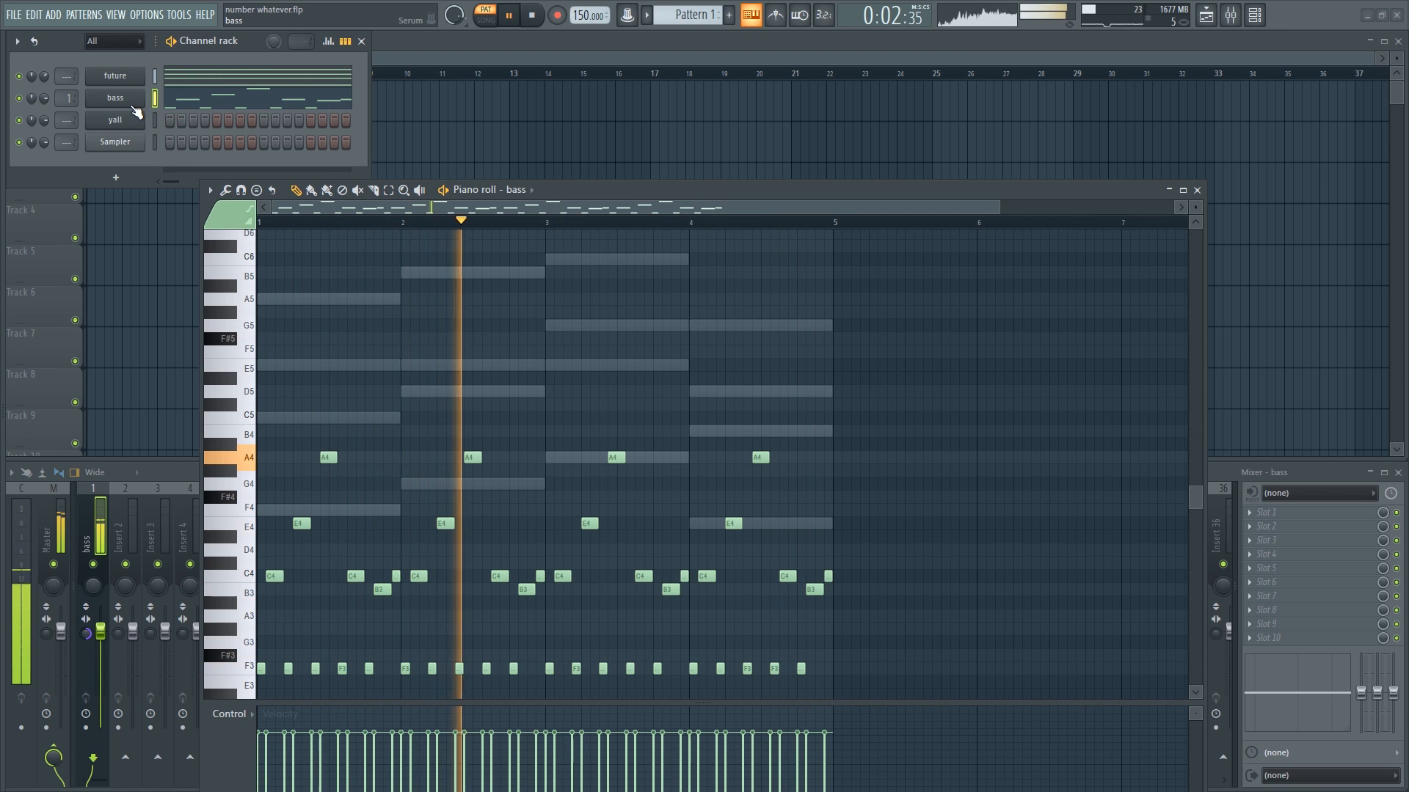
pyautogui.scroll(-2, 885, 508)
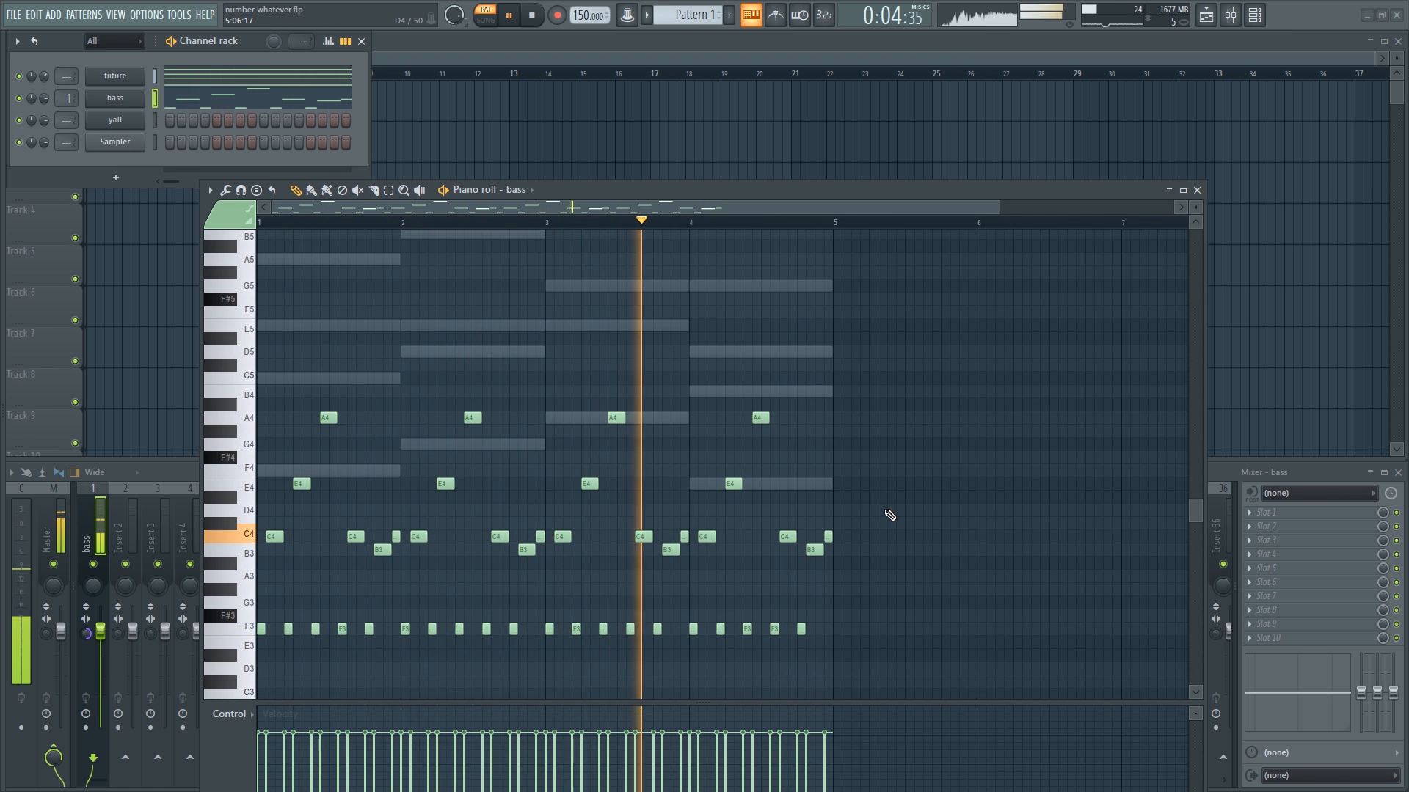
# Examine the bass notes and the layered future channels' chords in the piano roll
pyautogui.scroll(-2, 886, 511)
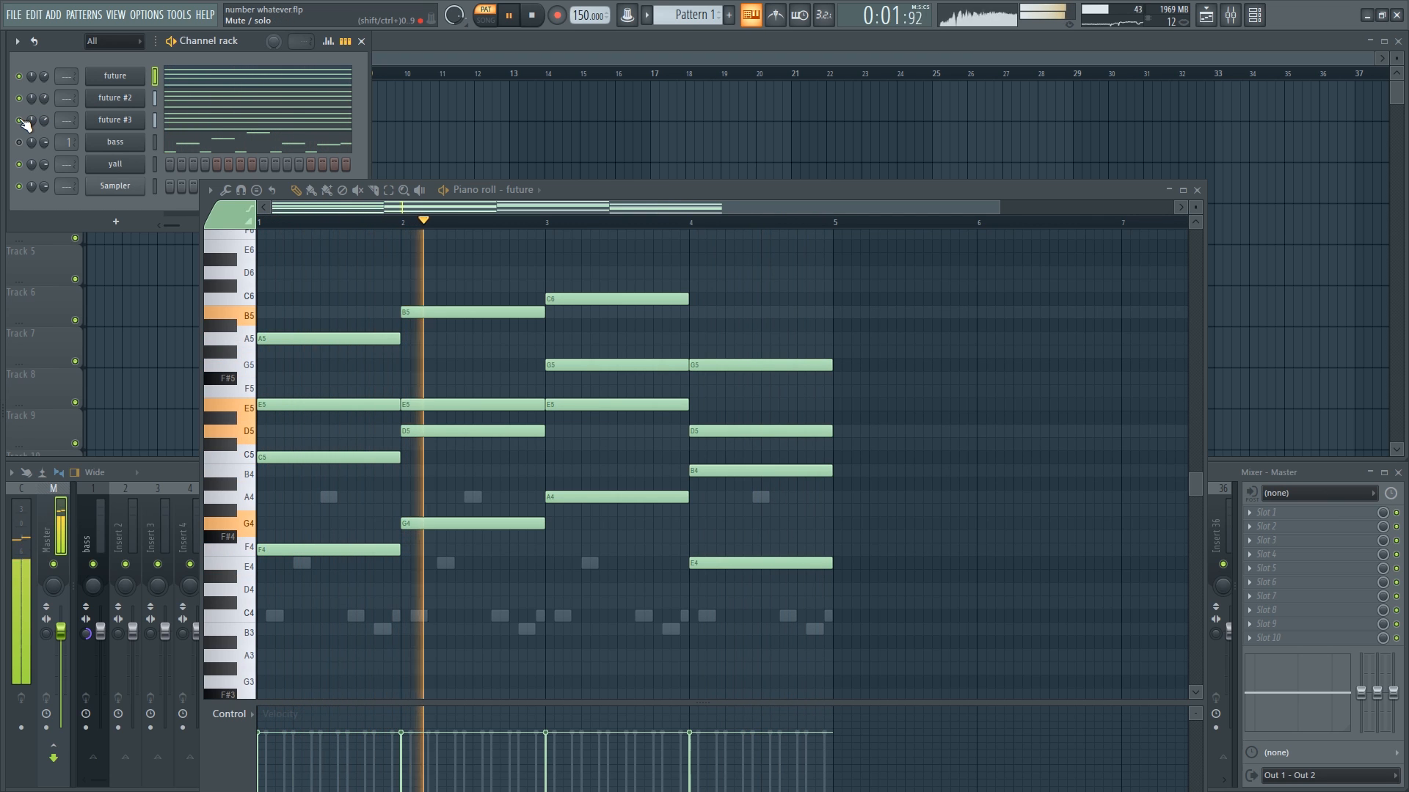
pyautogui.click(286, 122)
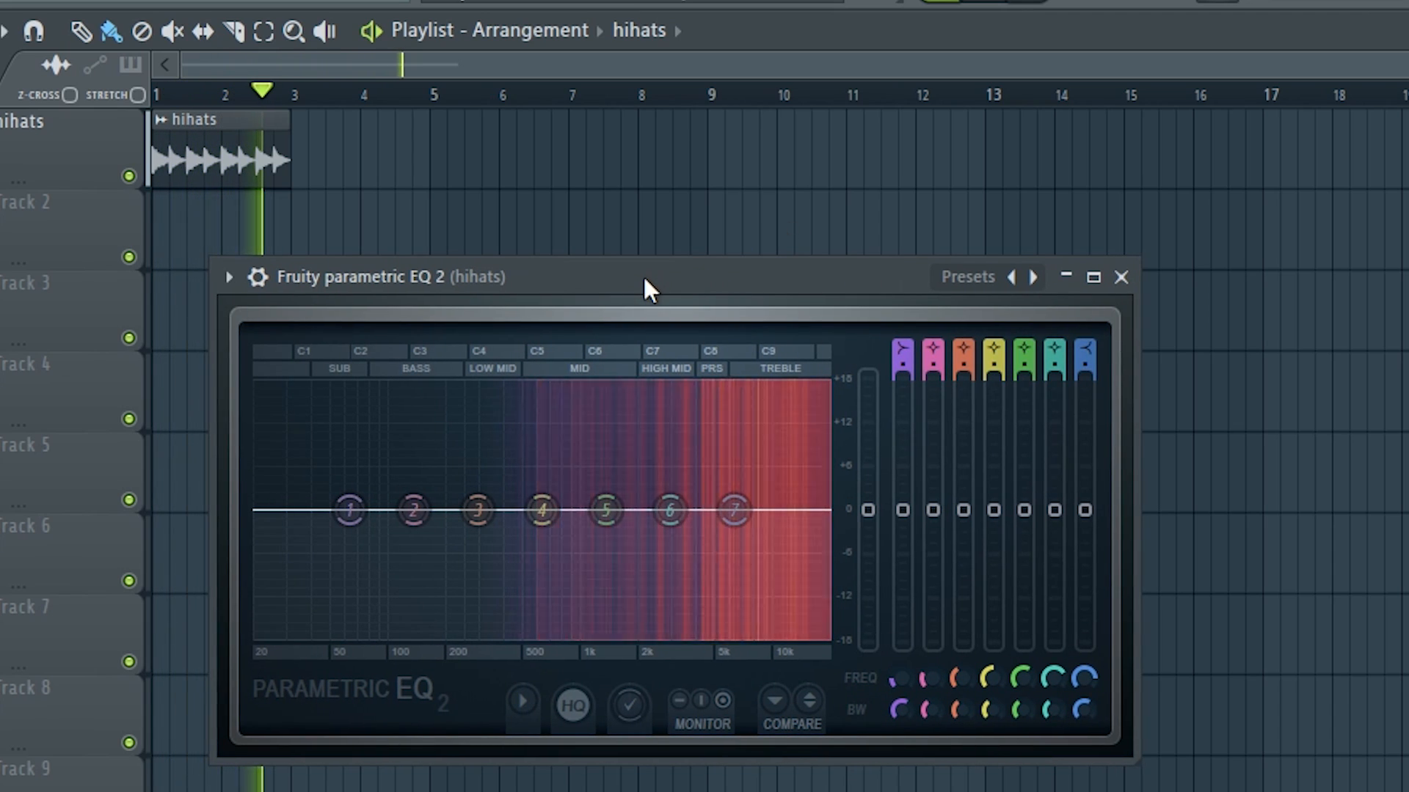
# Make band 1 of the hihats' Fruity parametric EQ 2 a high-pass filter at about 918 Hz and close the EQ
pyautogui.moveTo(644, 280); pyautogui.dragTo(586, 216)
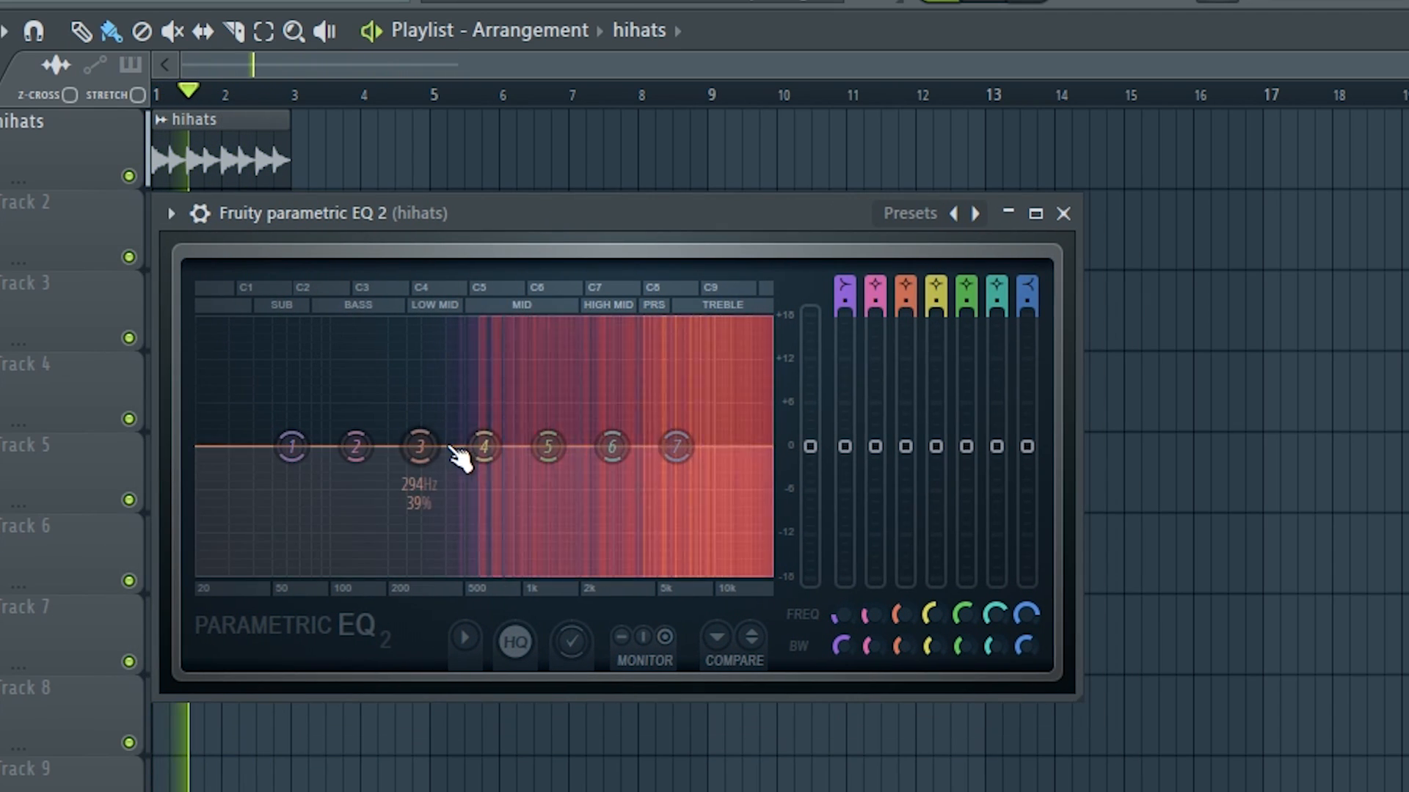
pyautogui.rightClick(290, 448)
pyautogui.moveTo(323, 522)
pyautogui.click(405, 613)
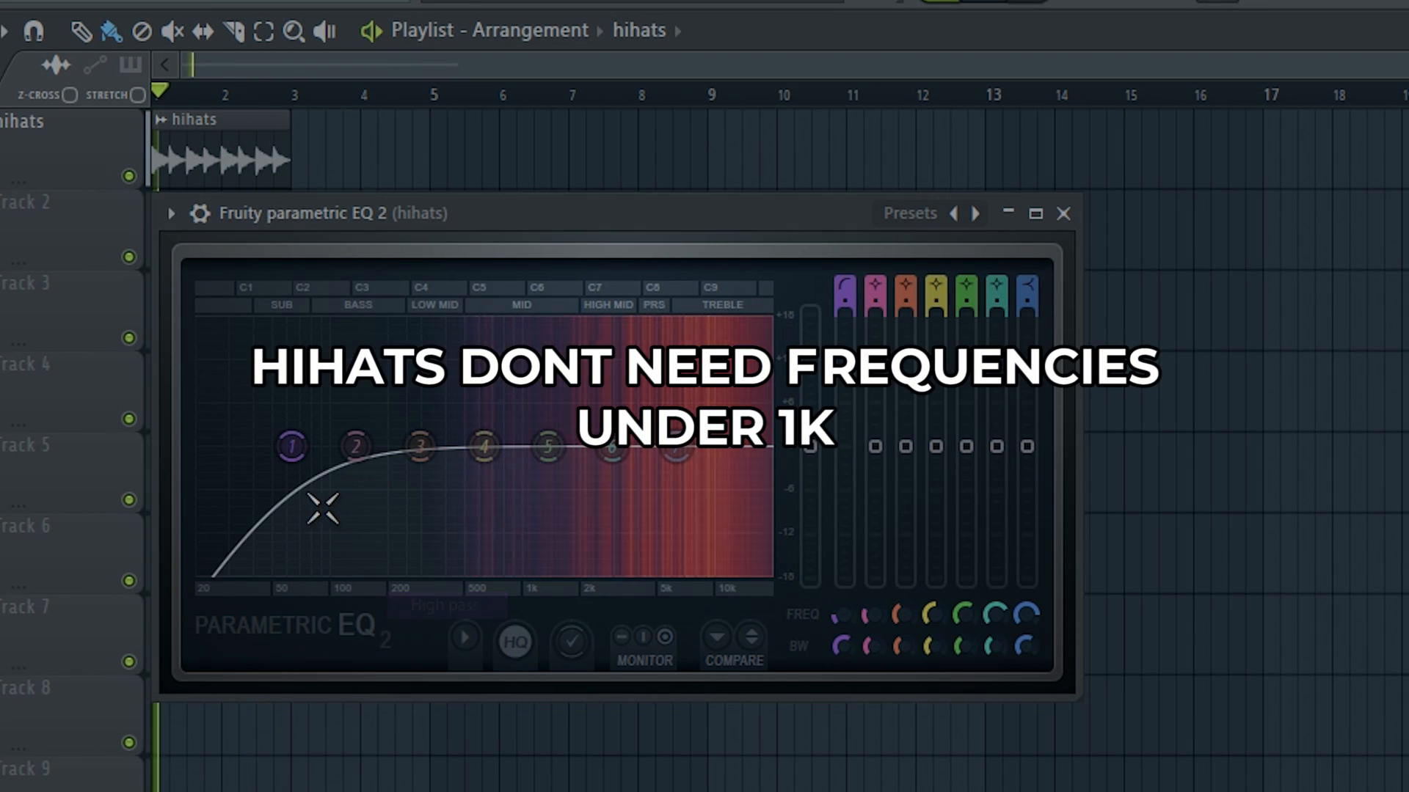
pyautogui.moveTo(290, 446); pyautogui.dragTo(515, 447)
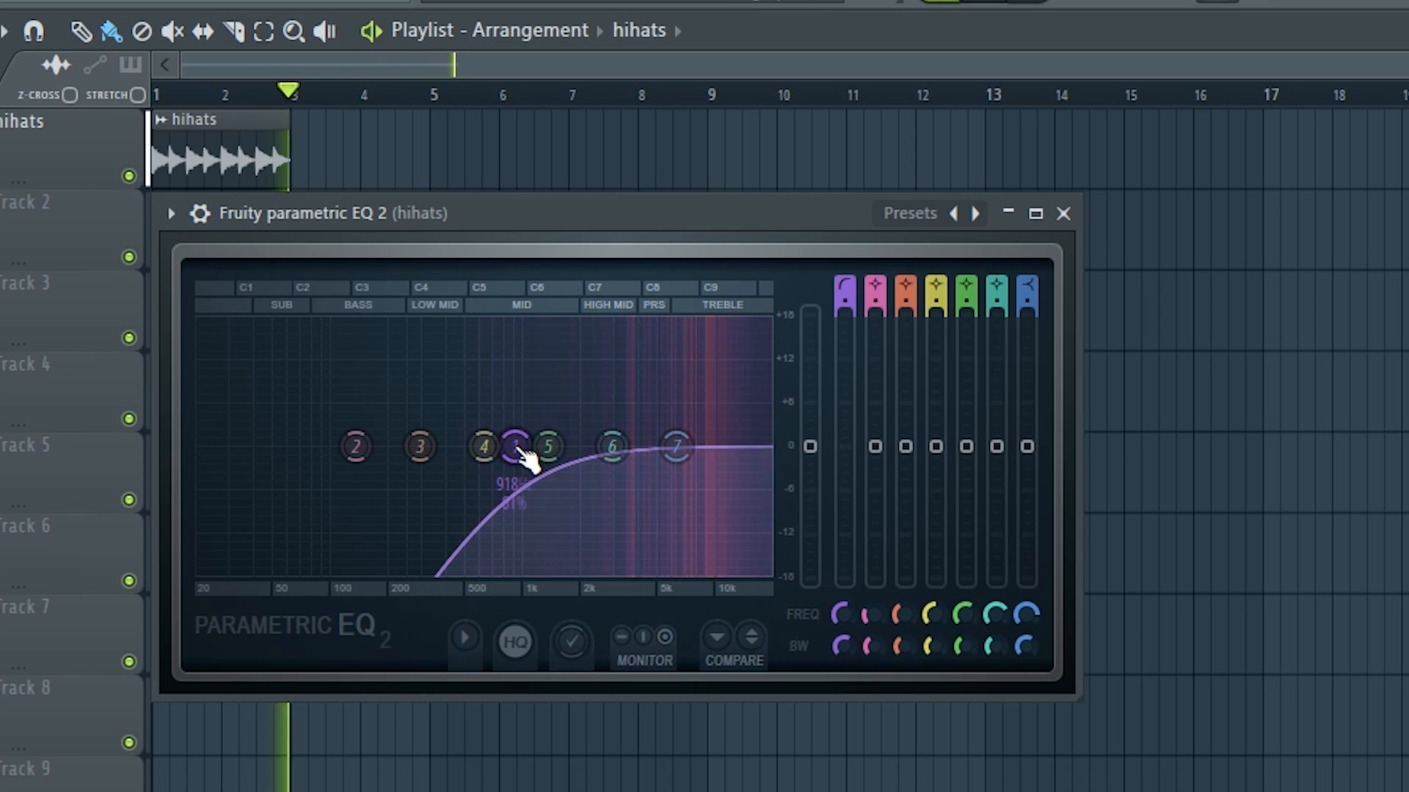
pyautogui.click(1063, 214)
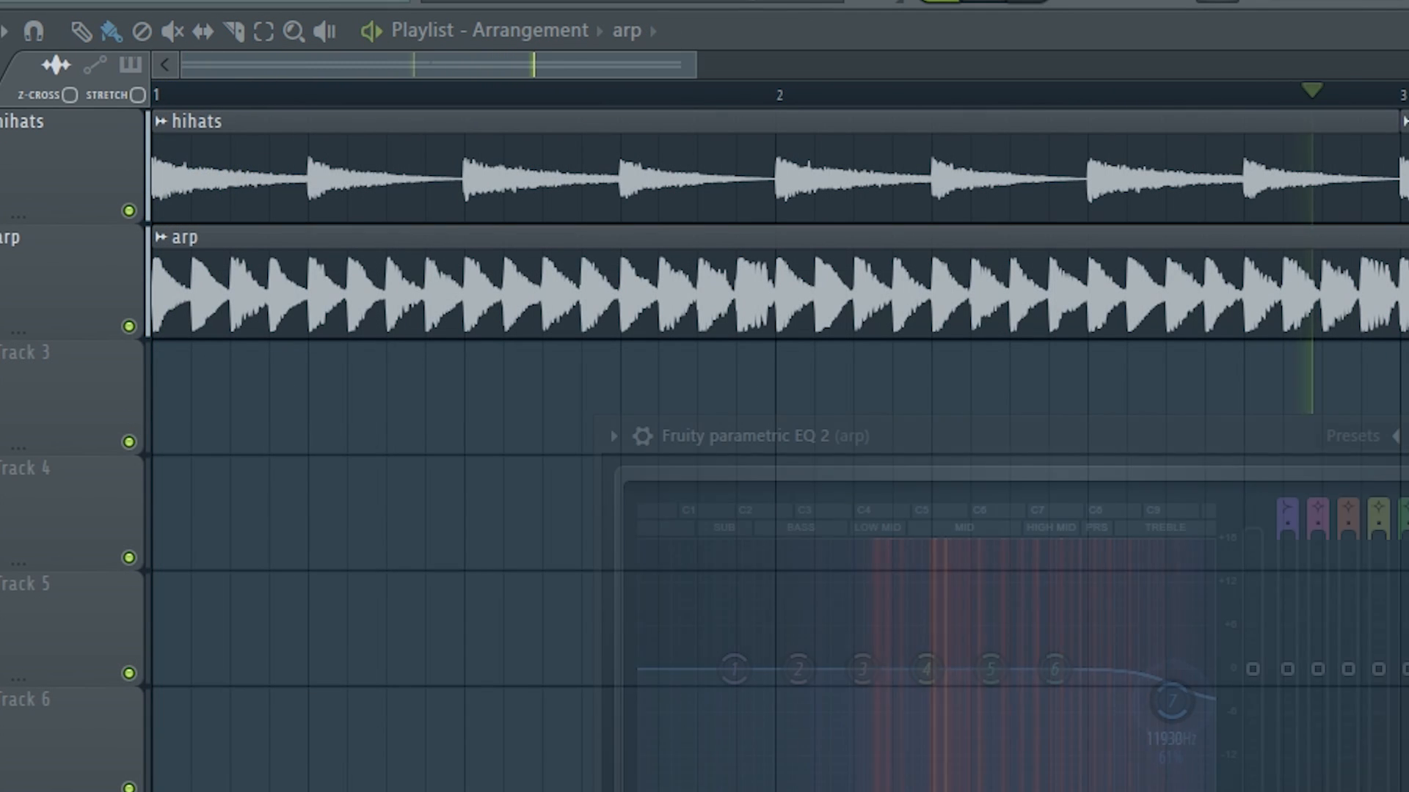
# Change band 7 of the arp's Fruity parametric EQ 2 to a low-pass filter during playback
pyautogui.rightClick(1171, 715)
pyautogui.moveTo(1214, 788)
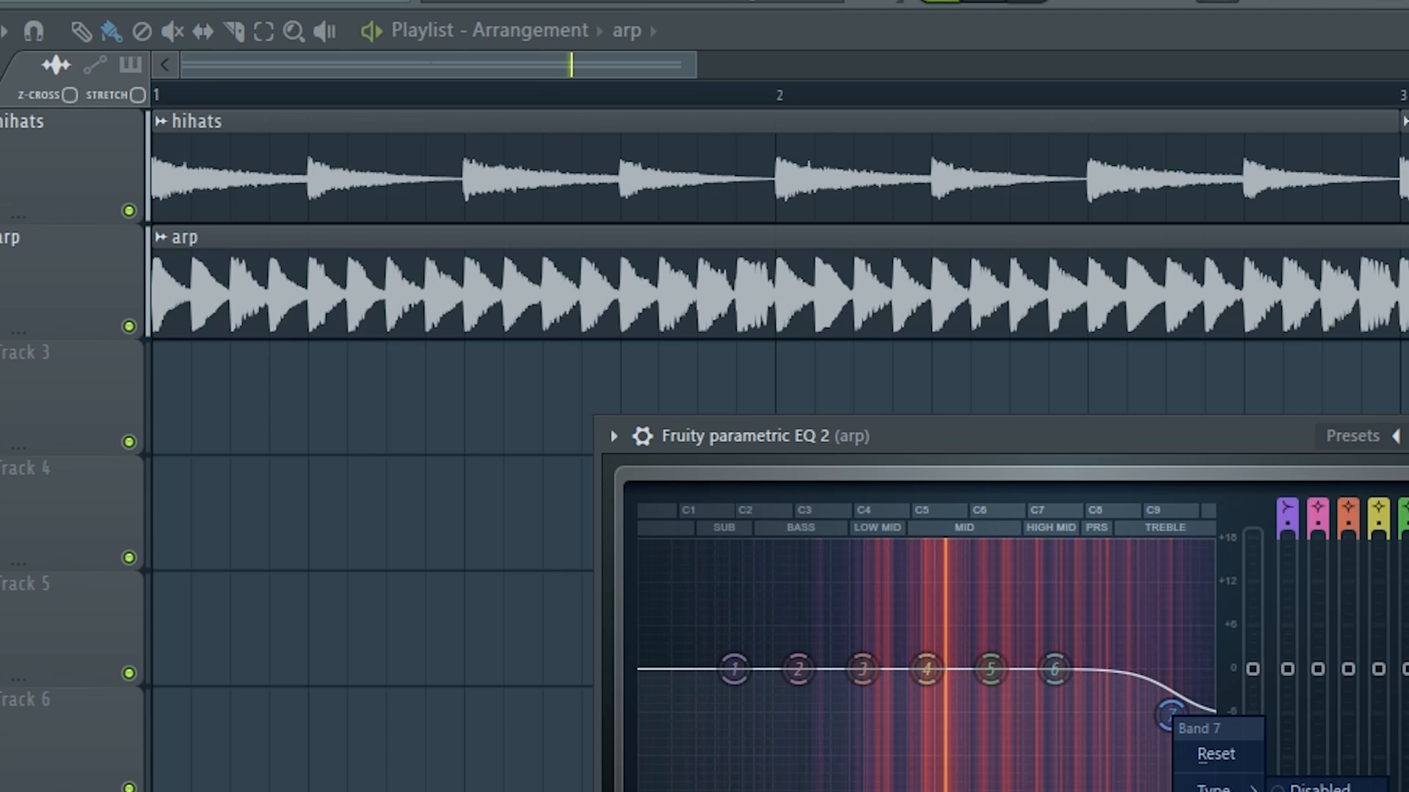
pyautogui.click(1320, 791)
pyautogui.press('space')
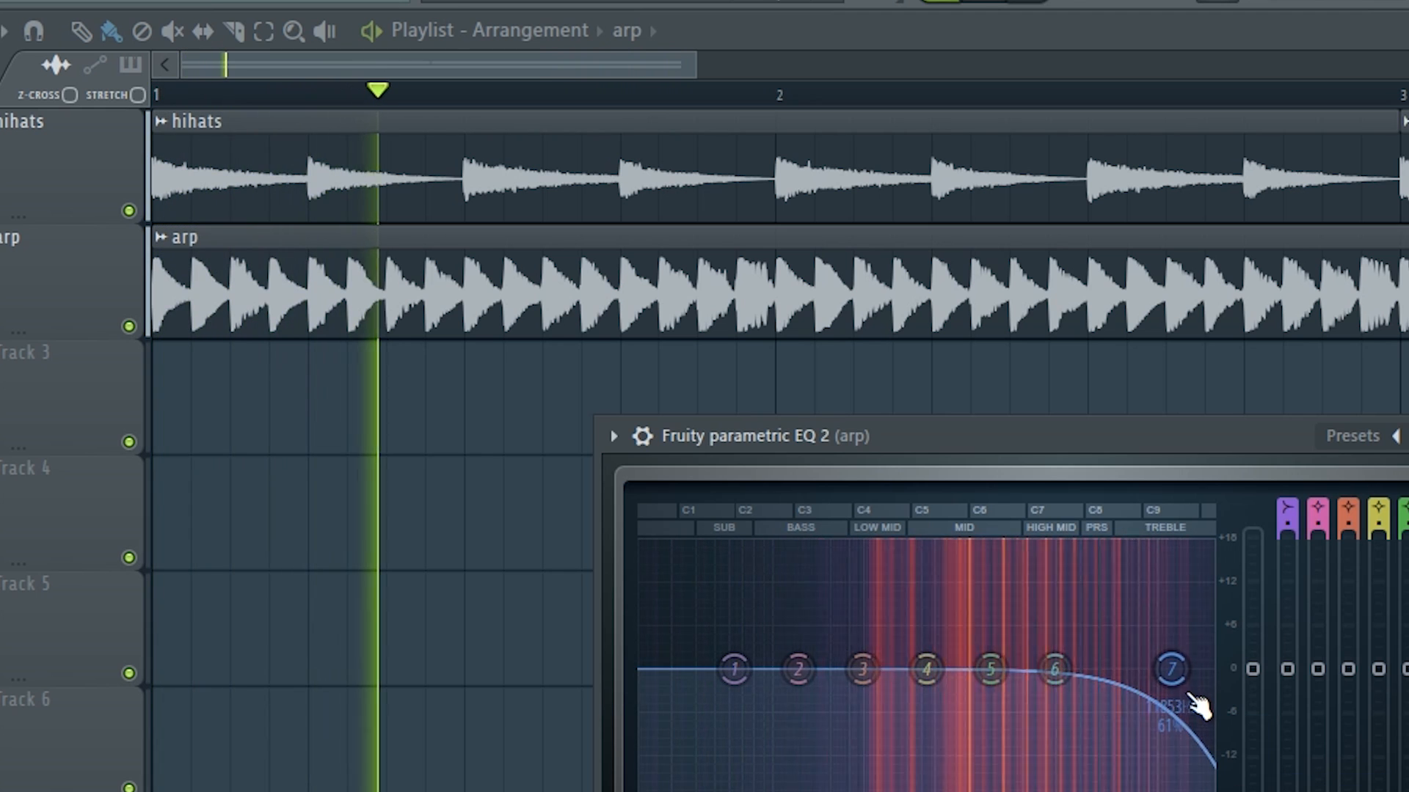
pyautogui.rightClick(1172, 669)
pyautogui.moveTo(1203, 770)
pyautogui.click(1313, 770)
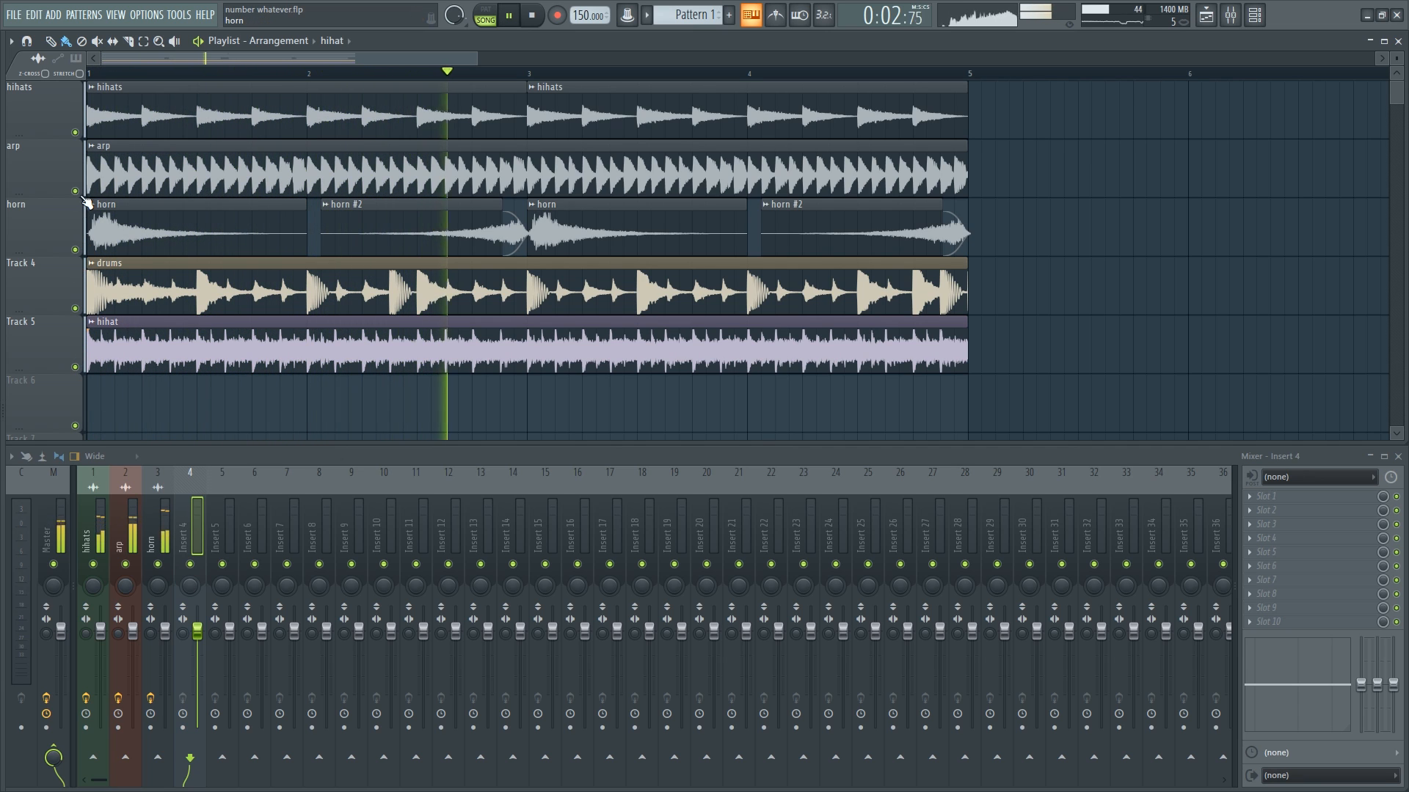
# Compare the mix with the hihats and hihat tracks muted and unmuted, and solo the first fx track
pyautogui.click(76, 368)
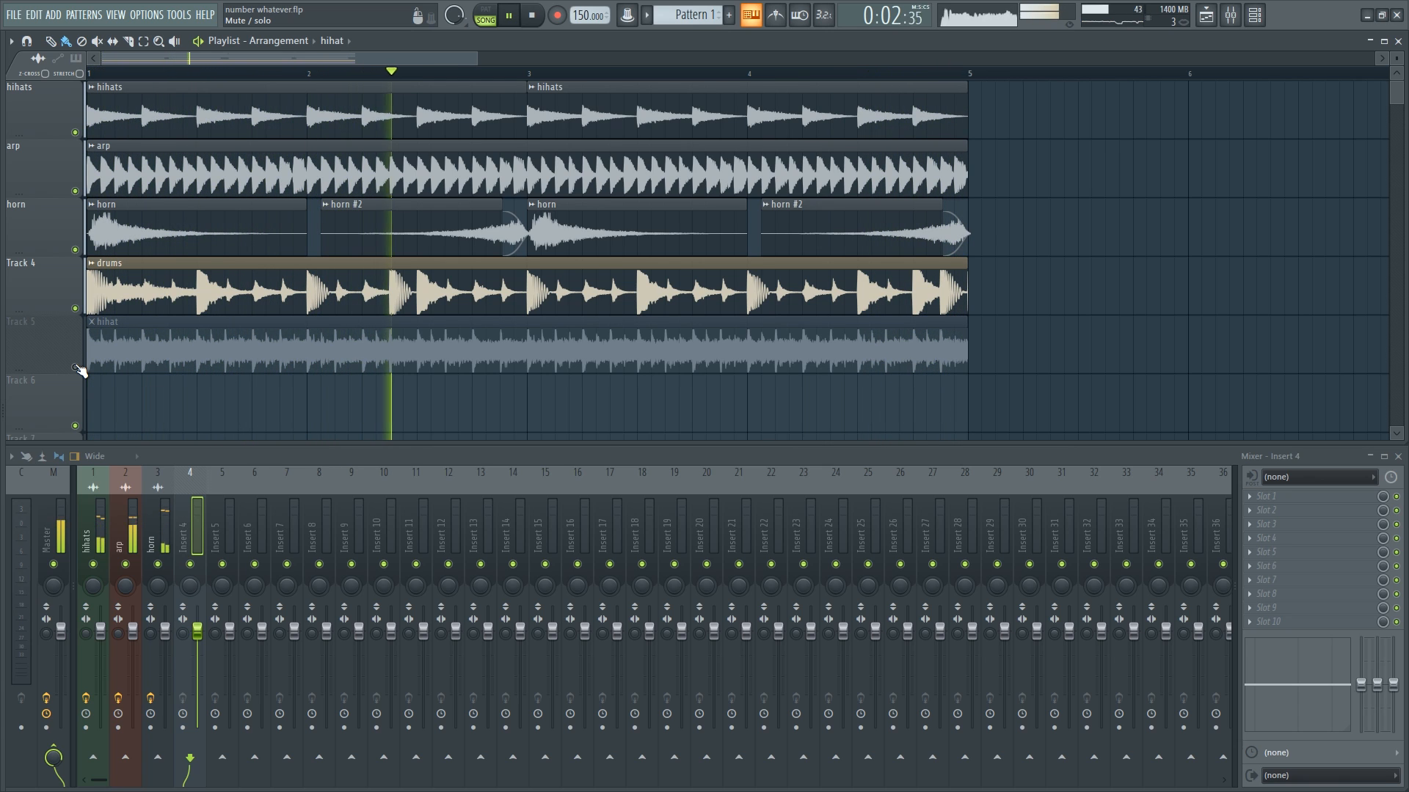
pyautogui.click(76, 368)
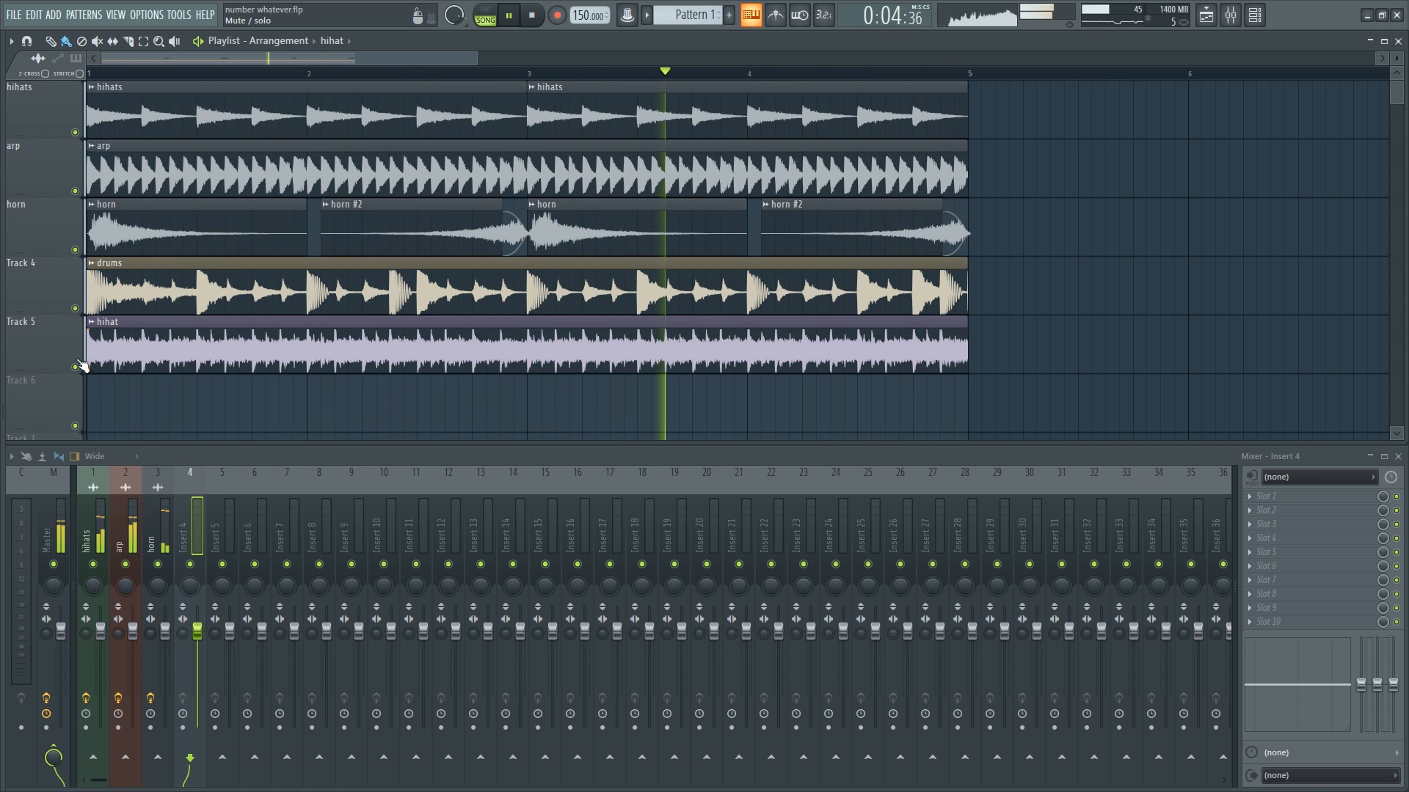
pyautogui.click(76, 133)
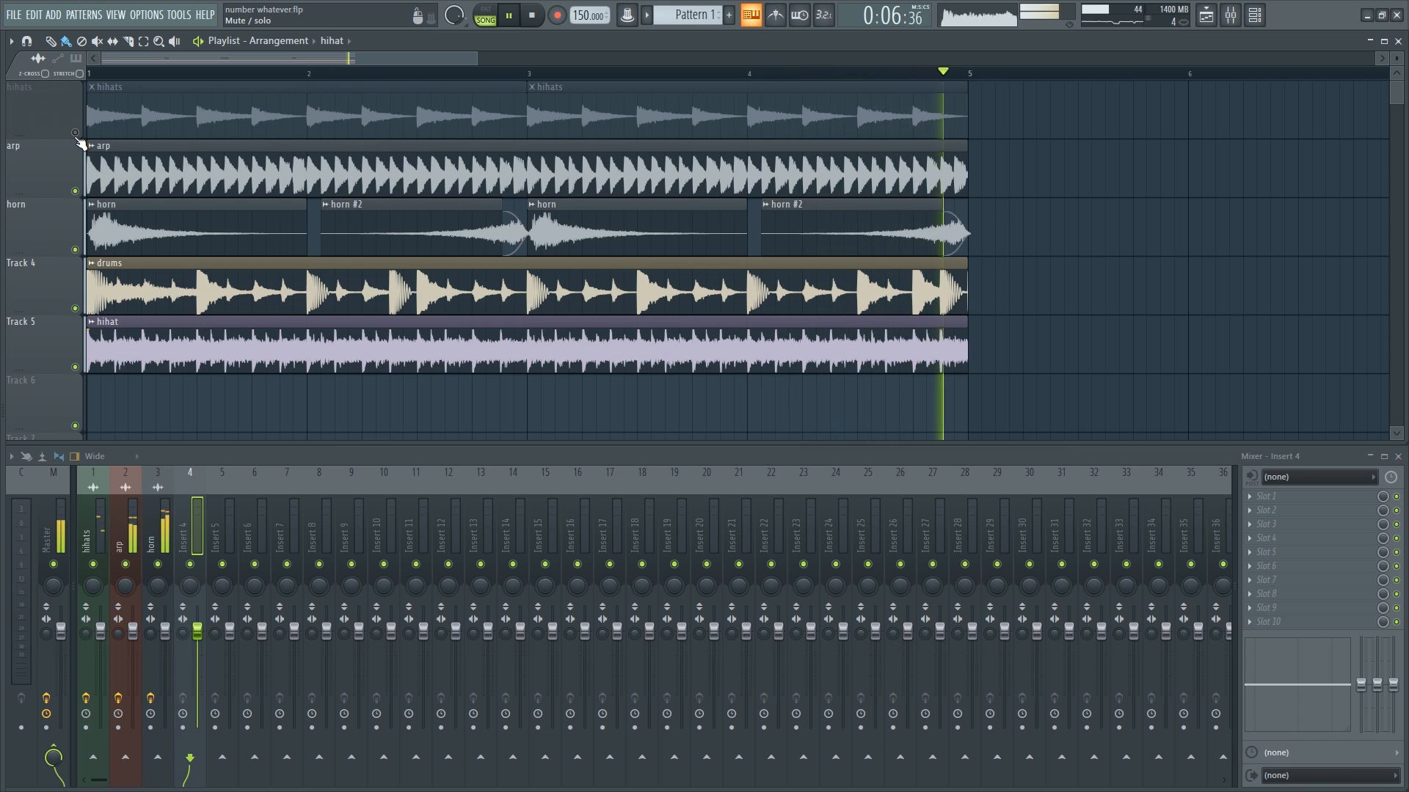
pyautogui.click(77, 368)
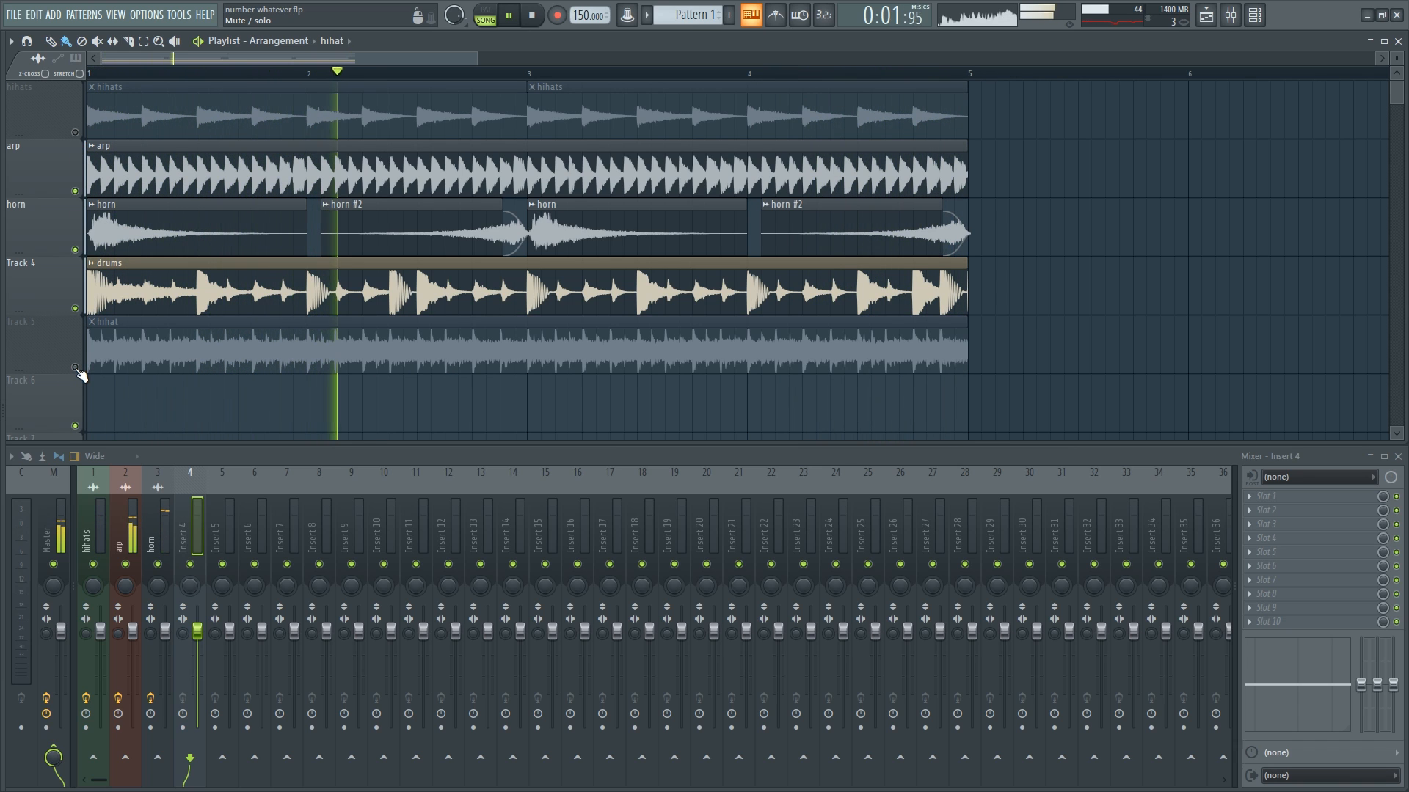
pyautogui.click(76, 133)
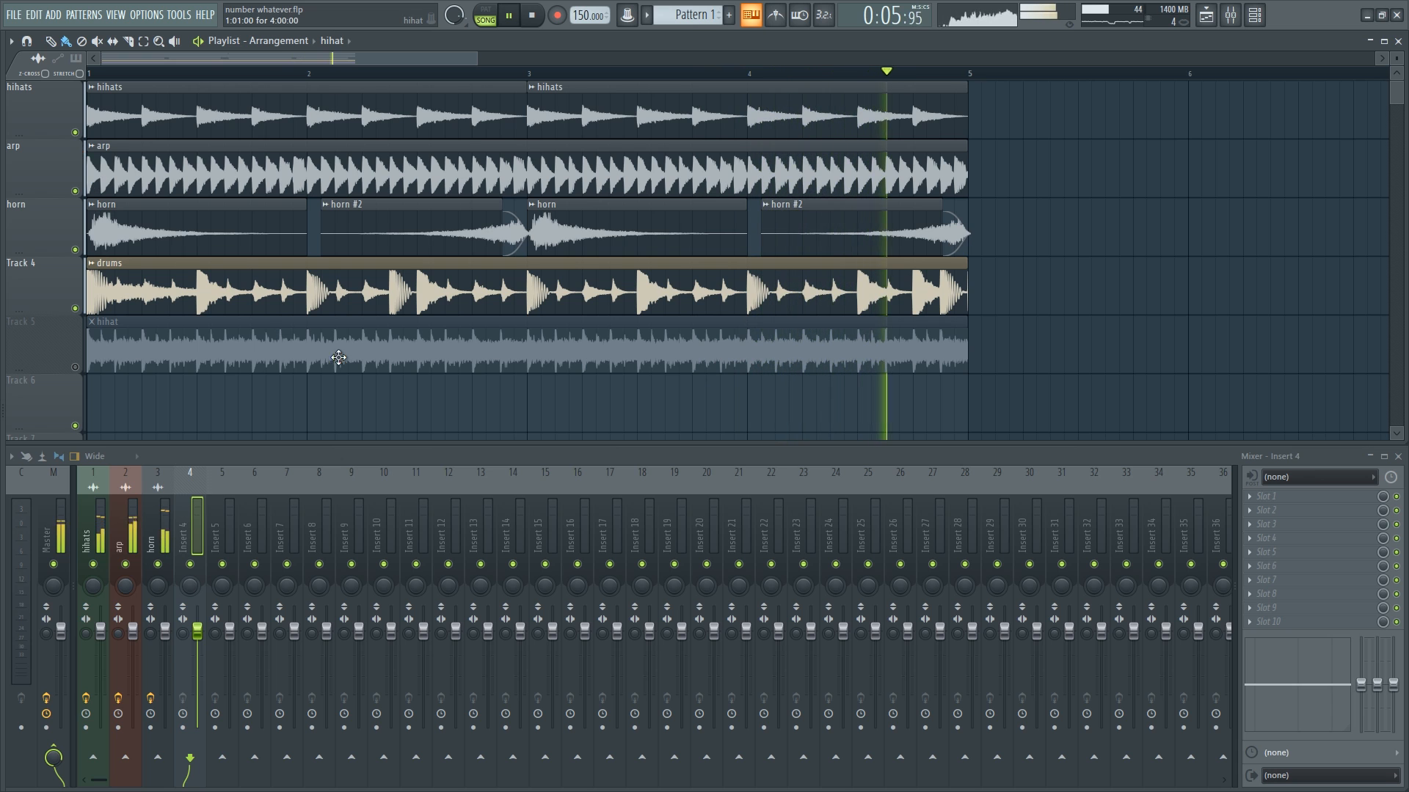
pyautogui.click(76, 368)
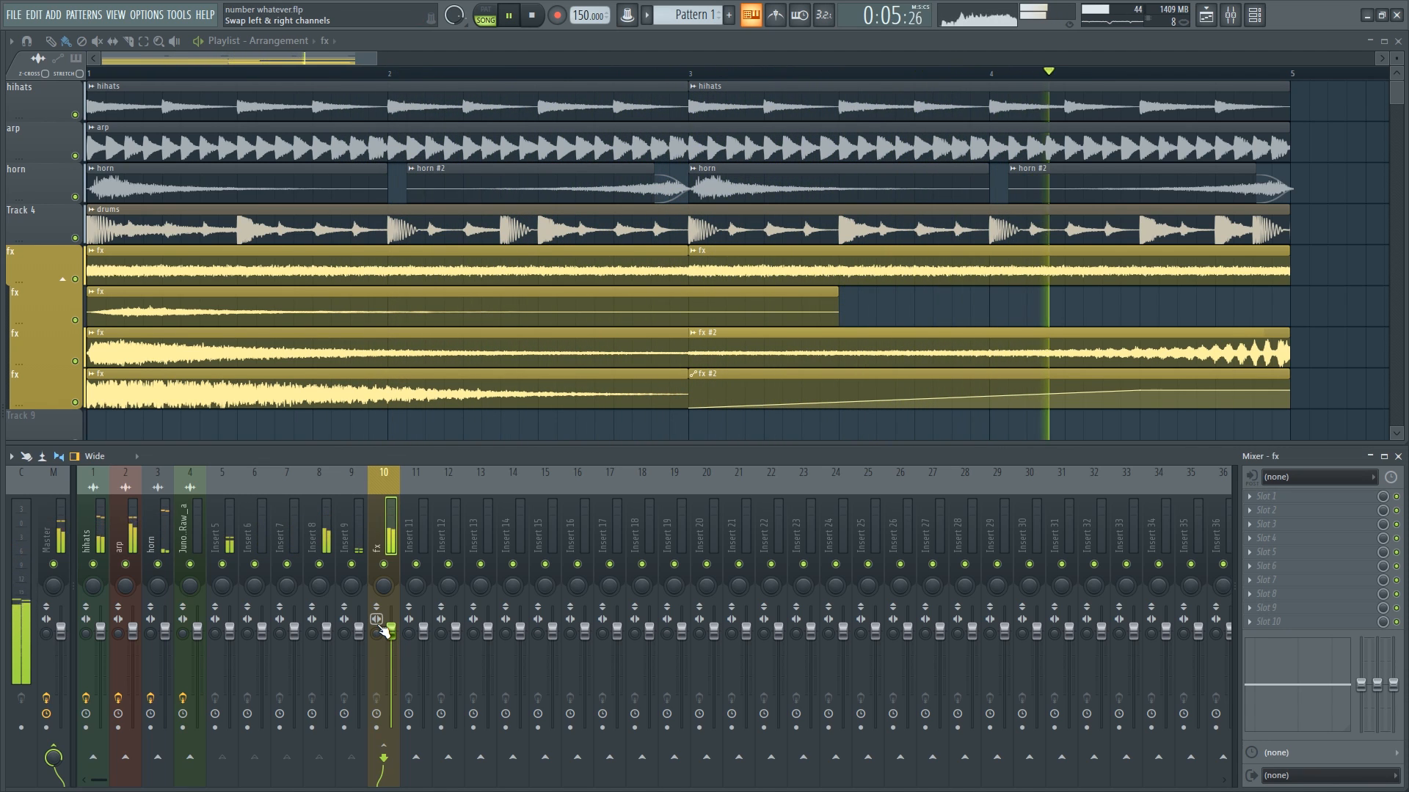
pyautogui.rightClick(79, 281)
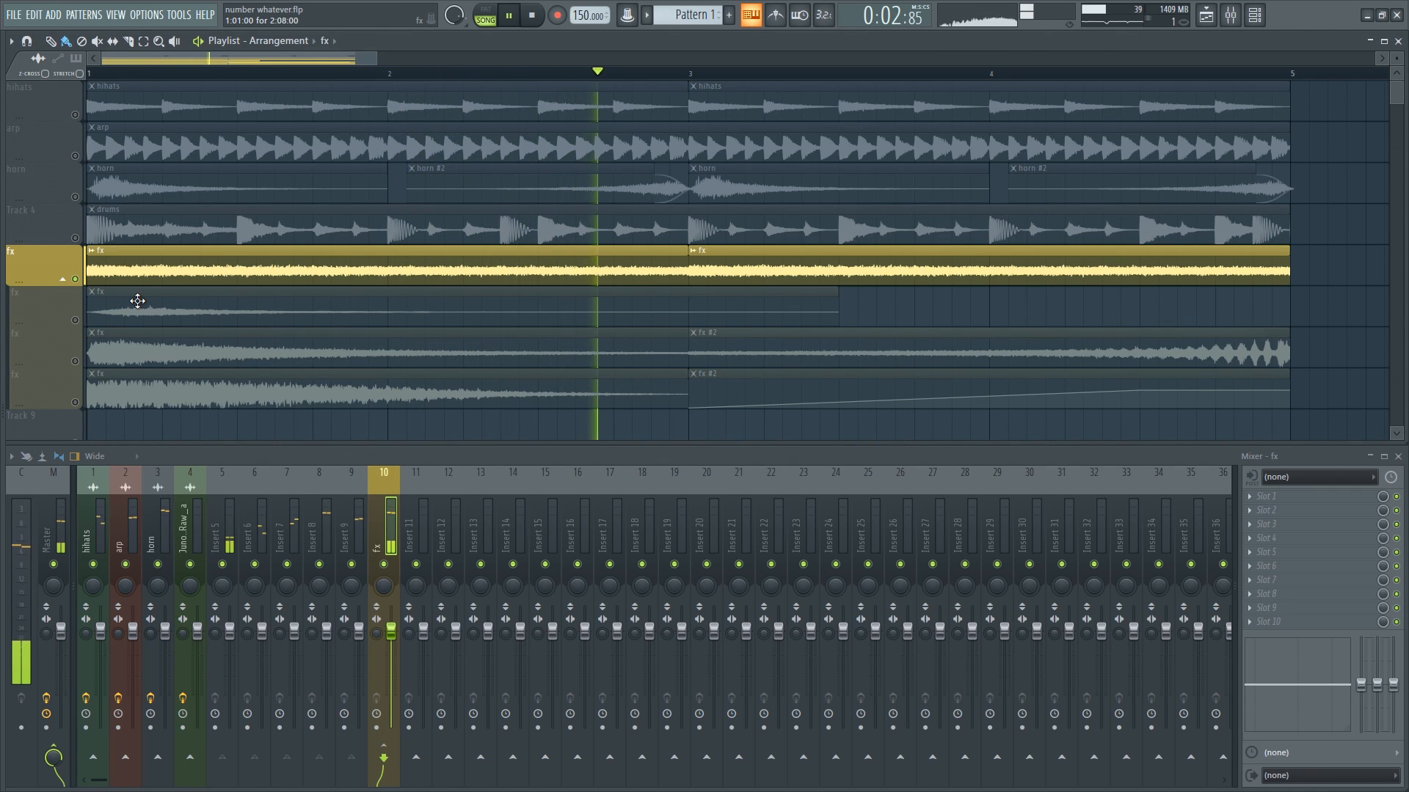
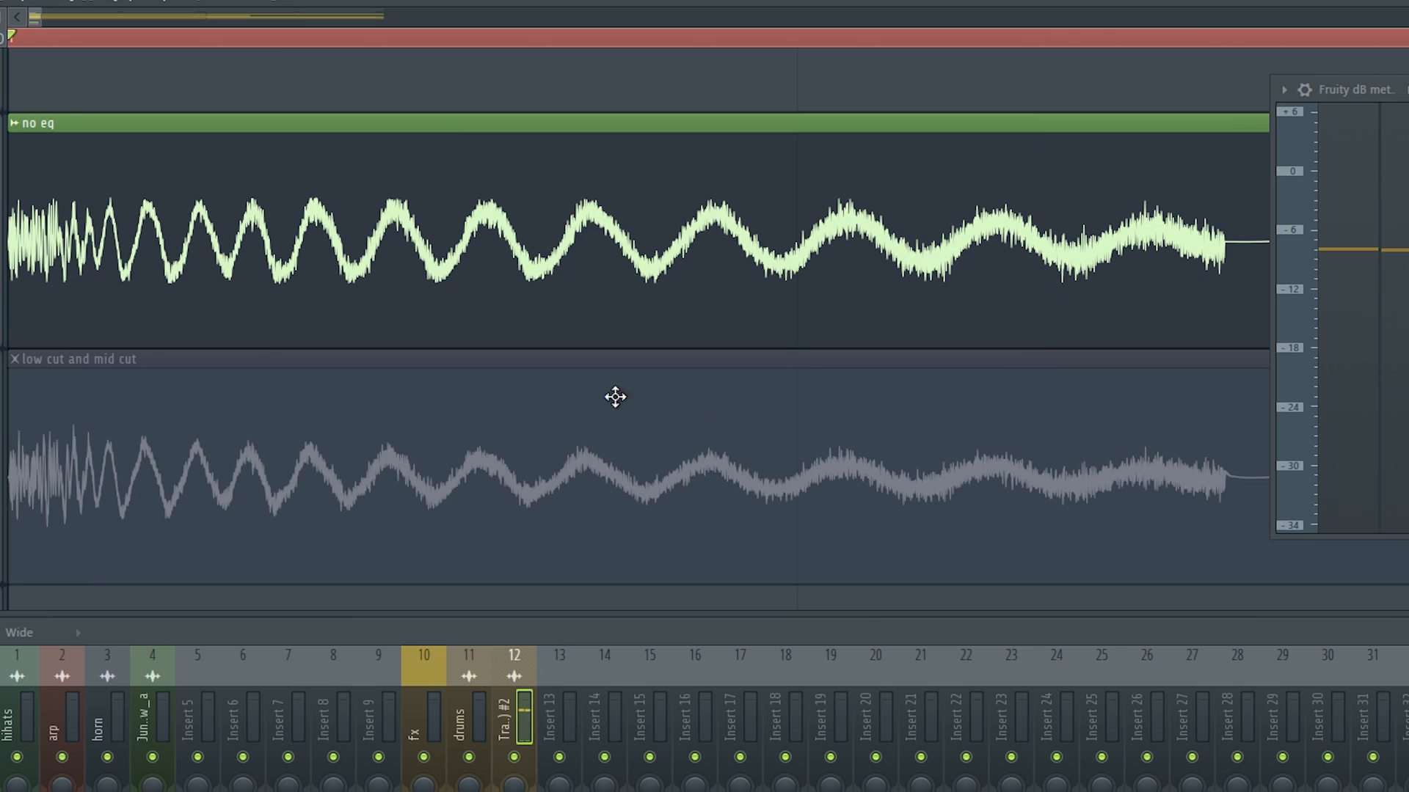
# Solo and play the no eq and low cut and mid cut tracks in turn to compare their levels on the dB meter
pyautogui.rightClick(2, 576)
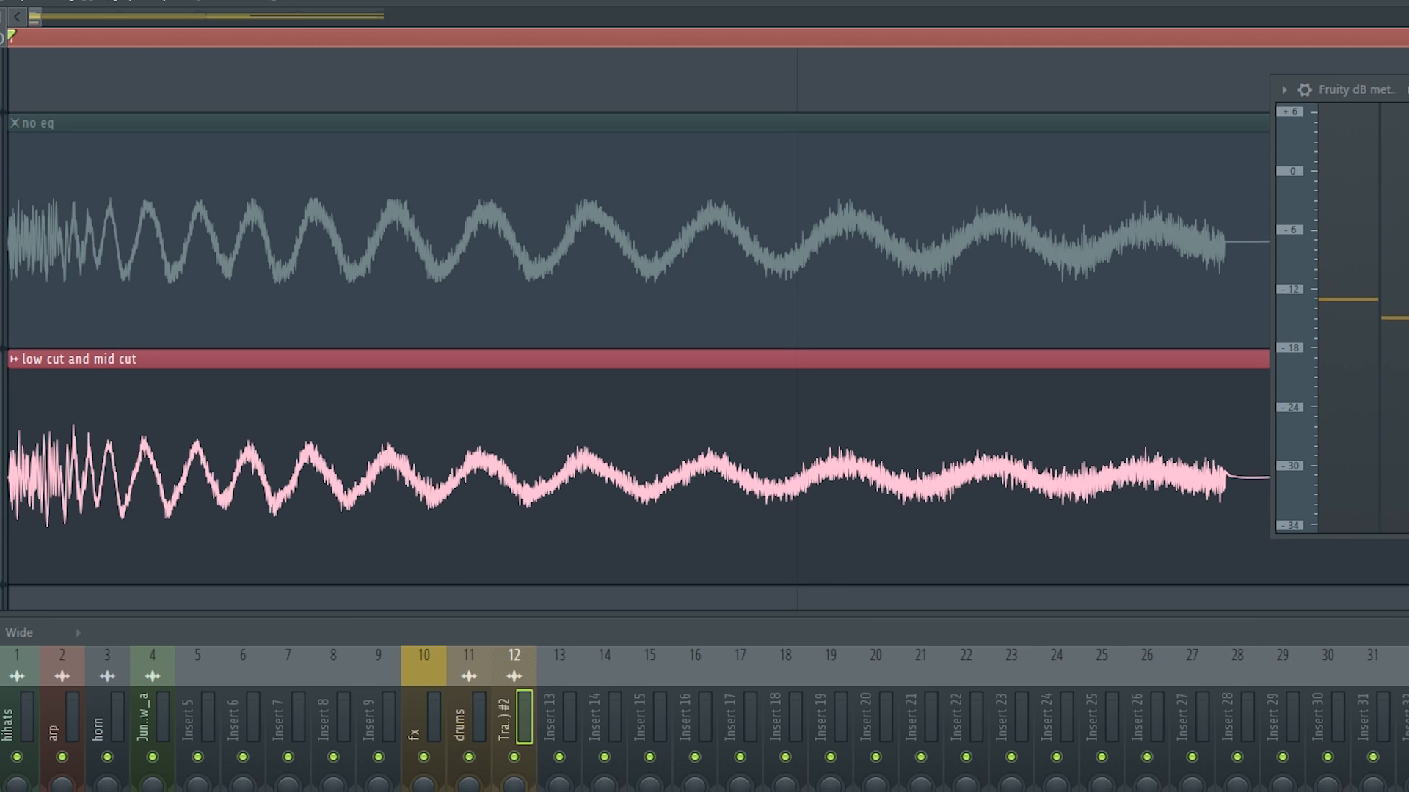
pyautogui.press('space')
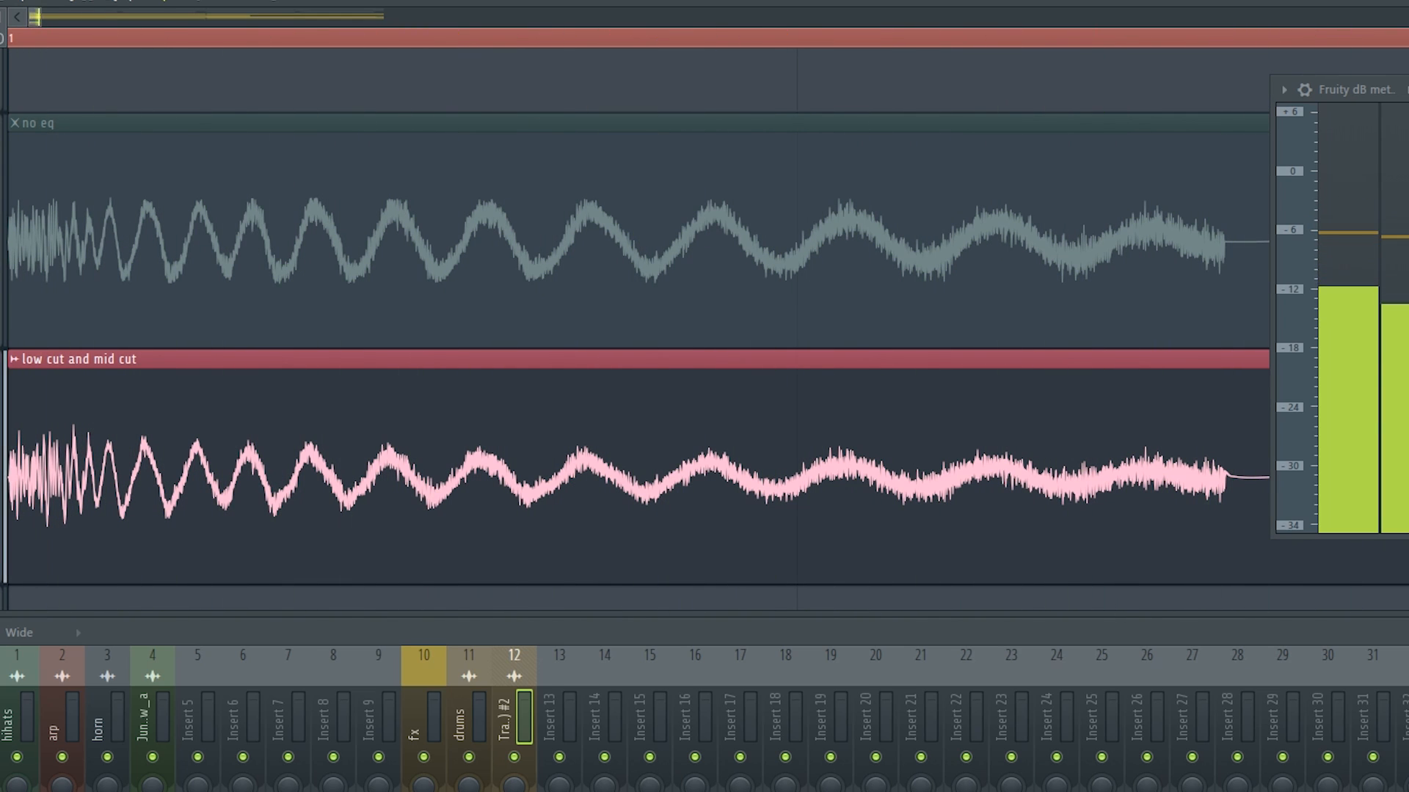
pyautogui.press('space')
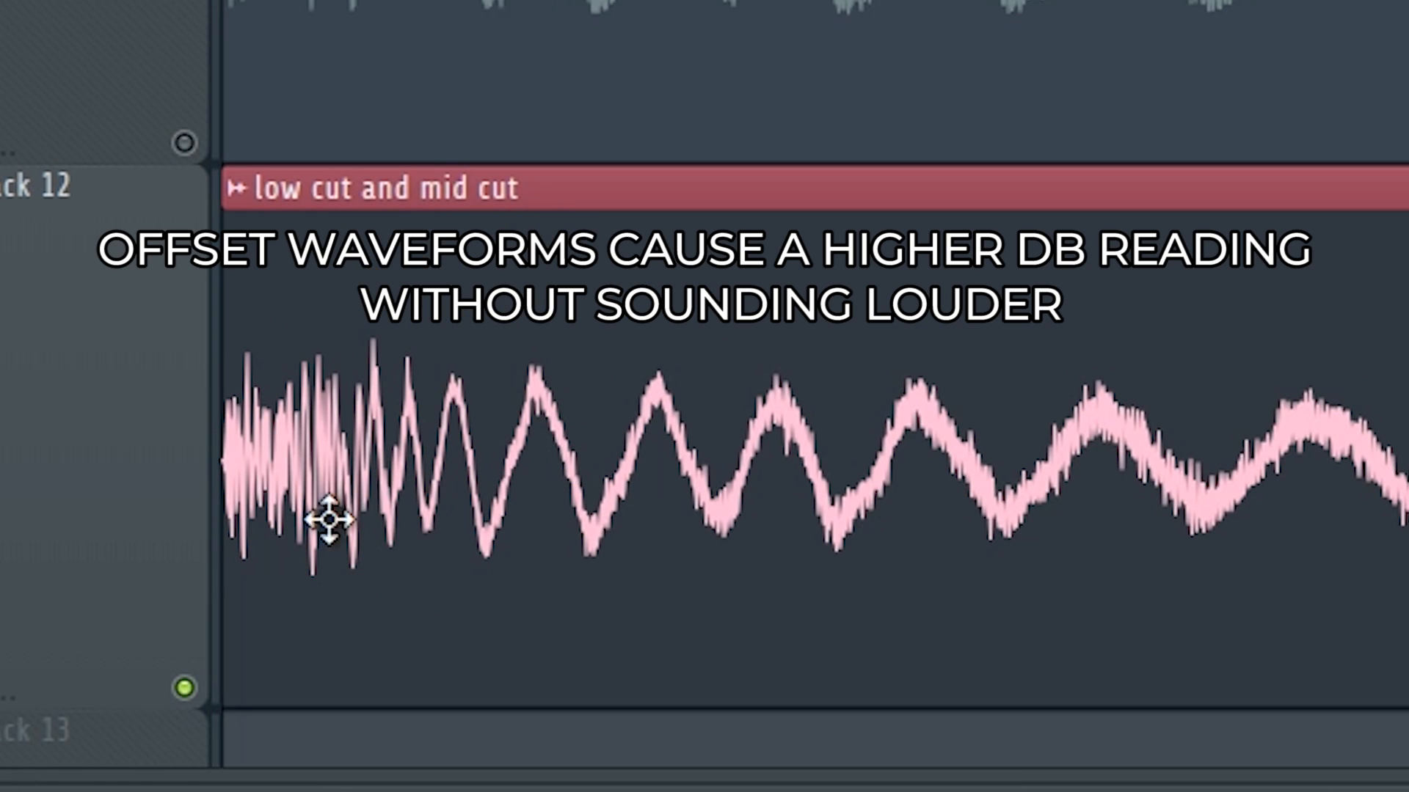
pyautogui.rightClick(184, 143)
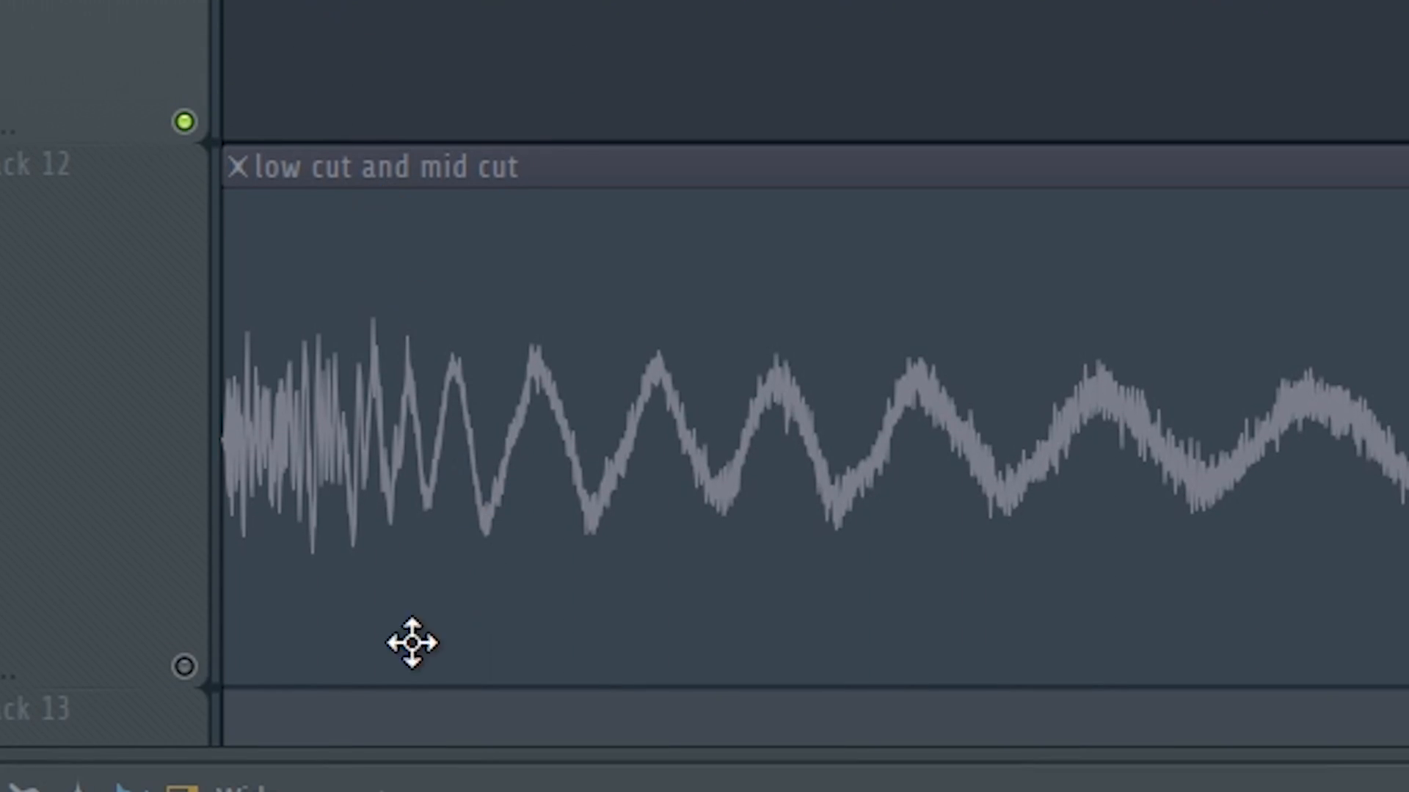
pyautogui.rightClick(205, 652)
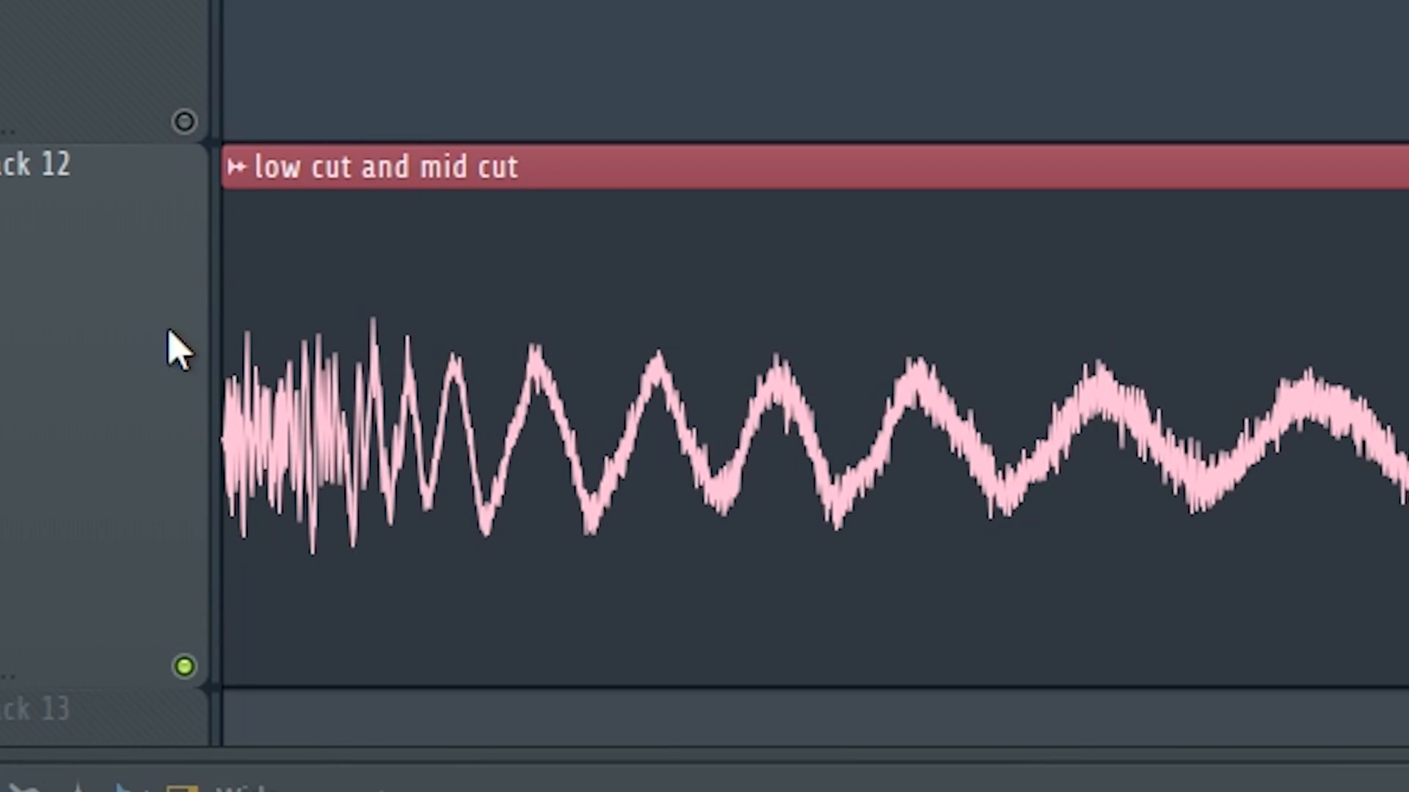
pyautogui.rightClick(184, 121)
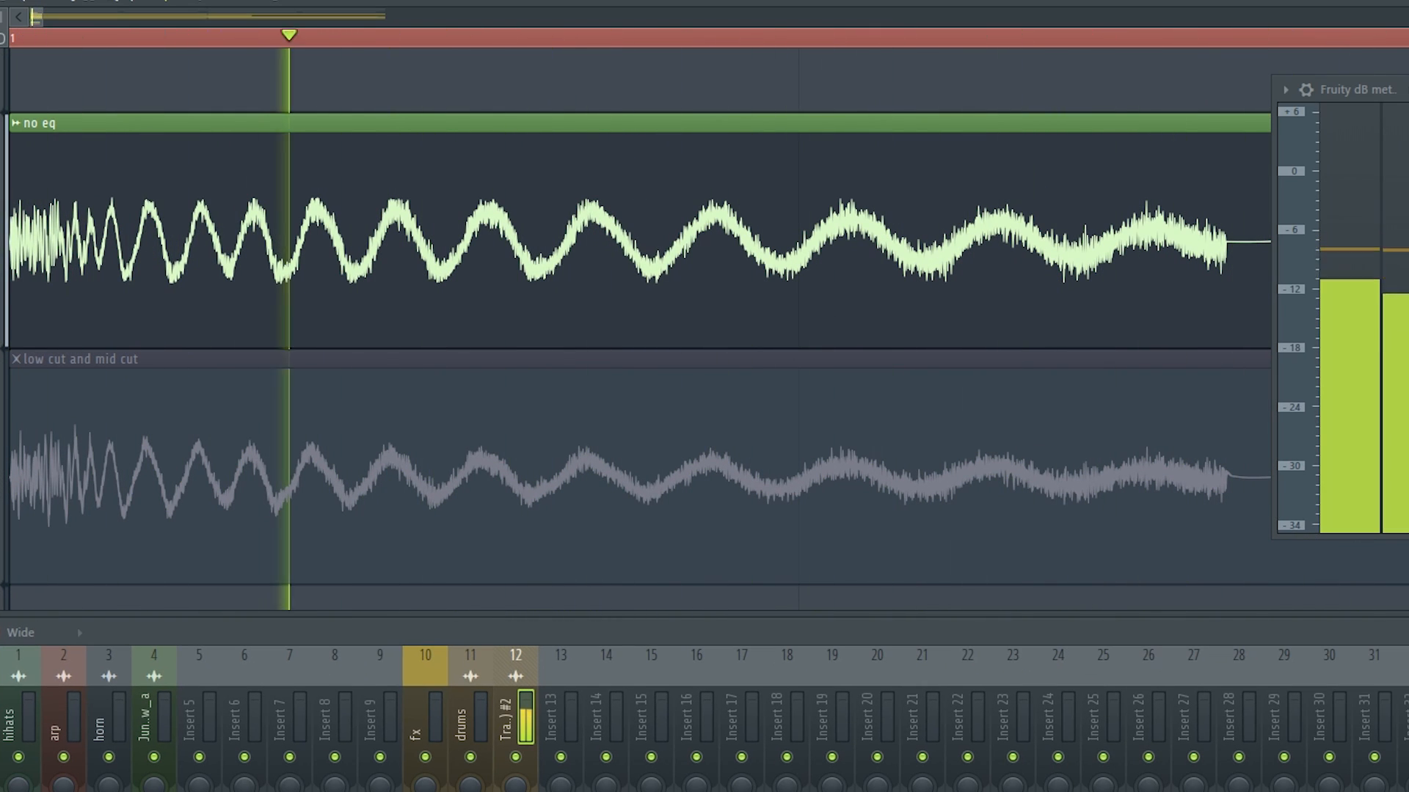
pyautogui.press('space')
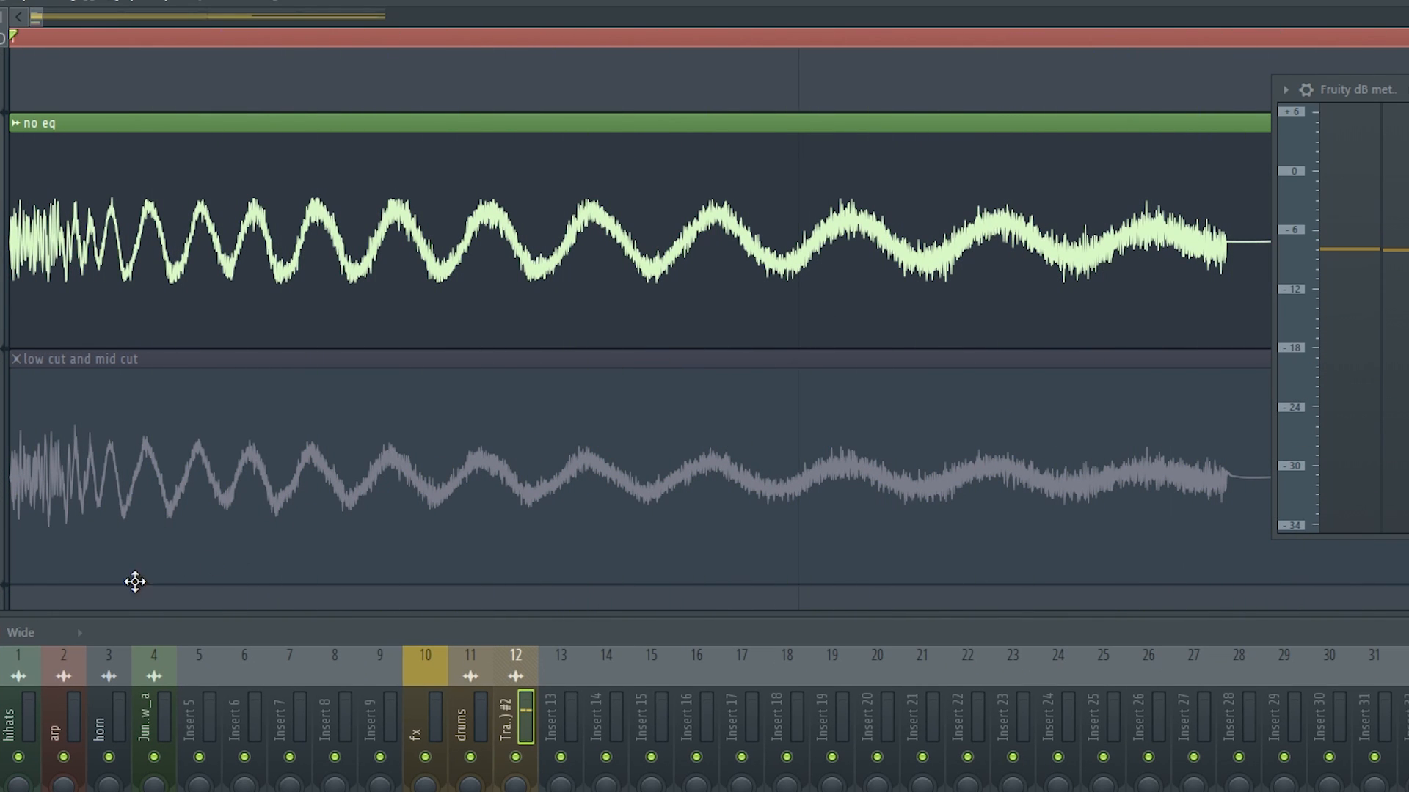
# Unmute the low cut and mid cut track and lay its clip over the no eq clip to compare waveforms
pyautogui.click(3, 581)
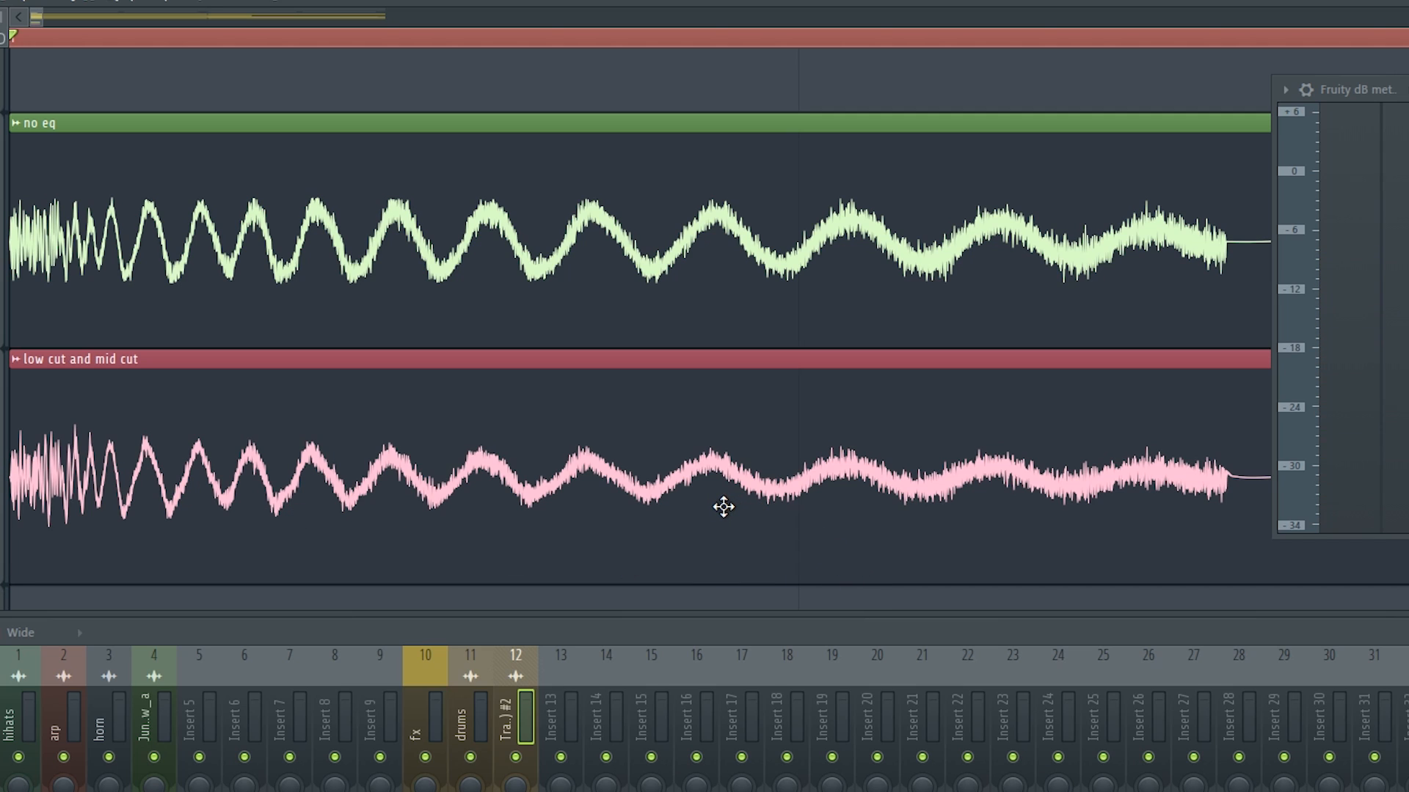
pyautogui.moveTo(677, 486); pyautogui.dragTo(682, 251)
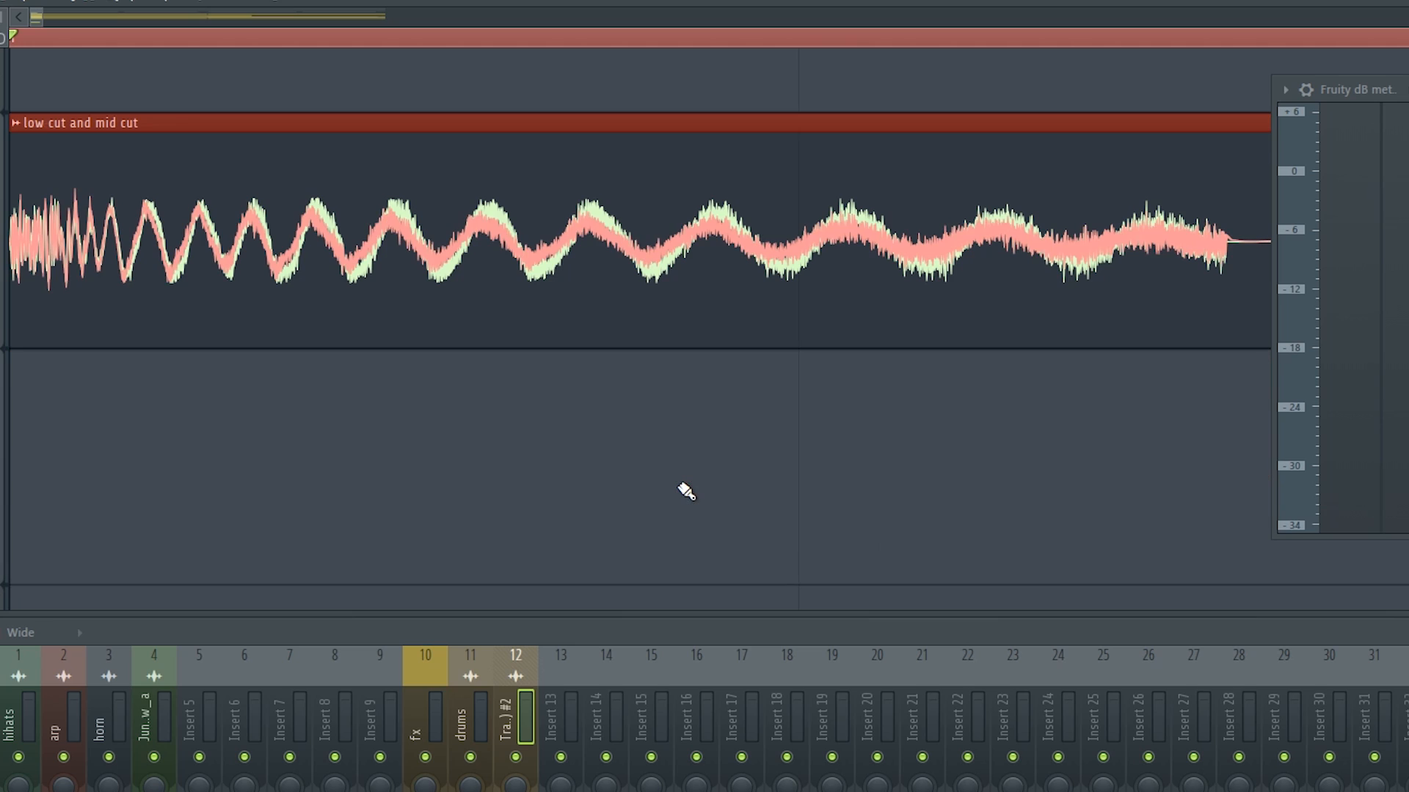
pyautogui.moveTo(684, 487); pyautogui.dragTo(691, 483)
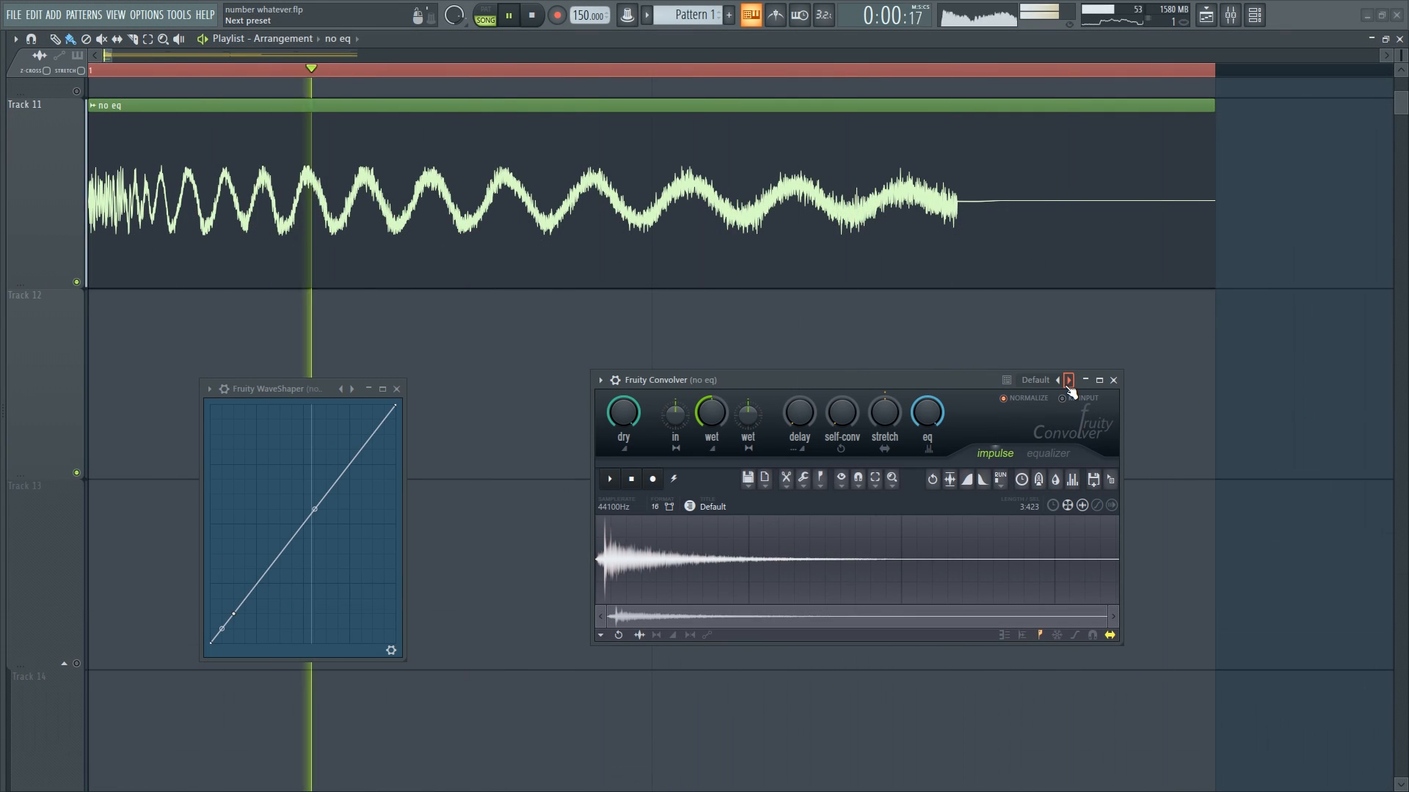
# Load the Linear phase EQ (short latency) preset in Fruity Convolver and draw cuts around 1 kHz and in the highs
pyautogui.click(1063, 384)
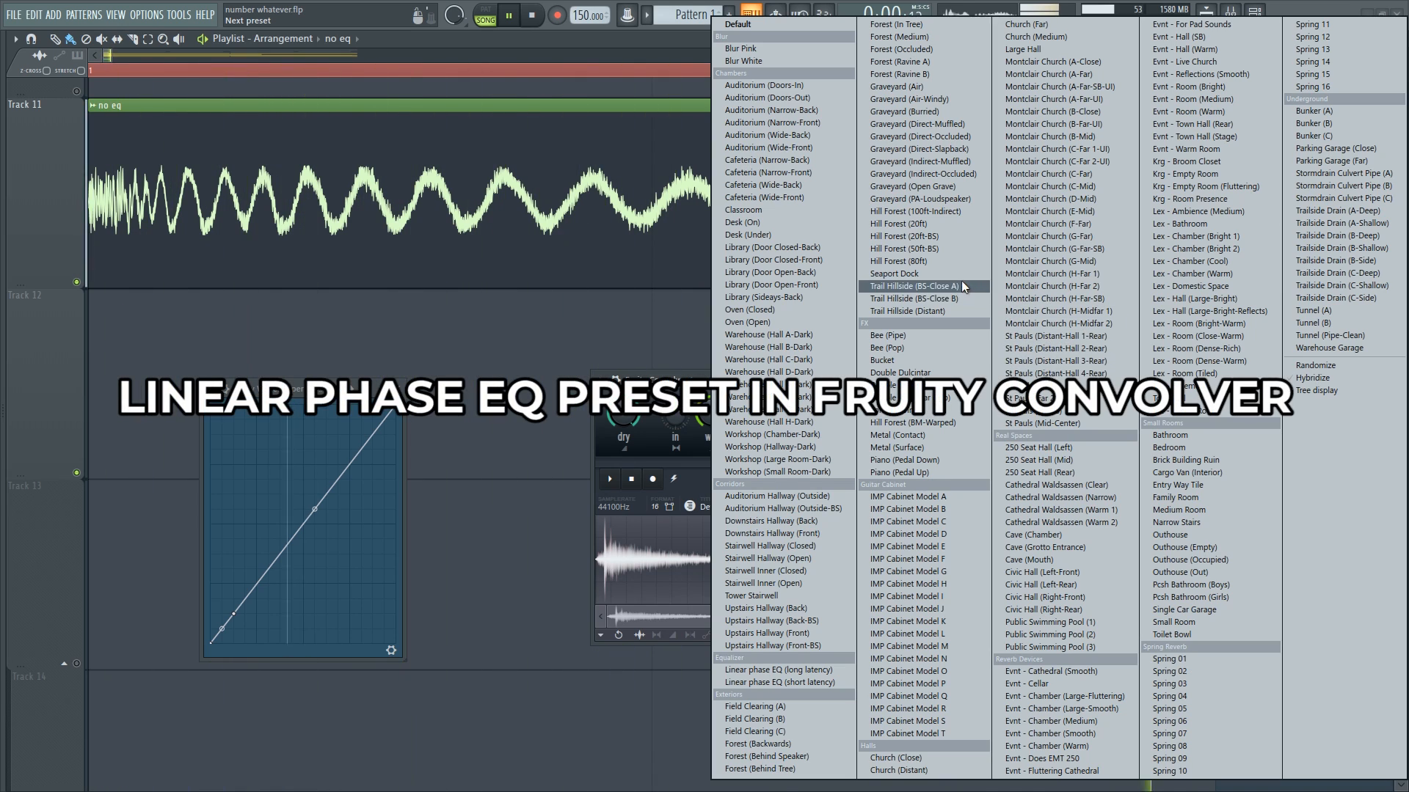
pyautogui.click(801, 682)
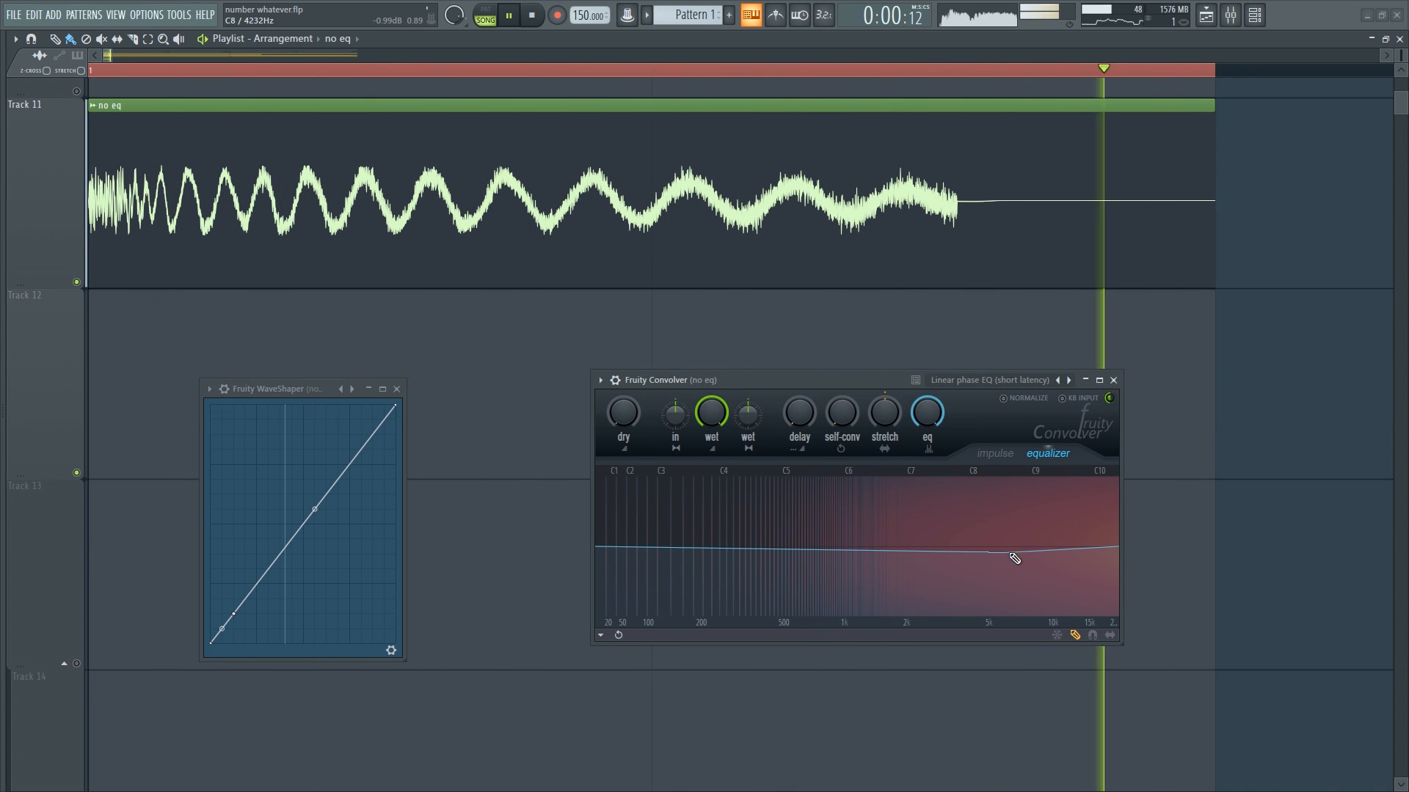
pyautogui.moveTo(1014, 559)
pyautogui.mouseDown()
pyautogui.moveTo(1129, 585)
pyautogui.moveTo(1077, 581)
pyautogui.mouseUp()
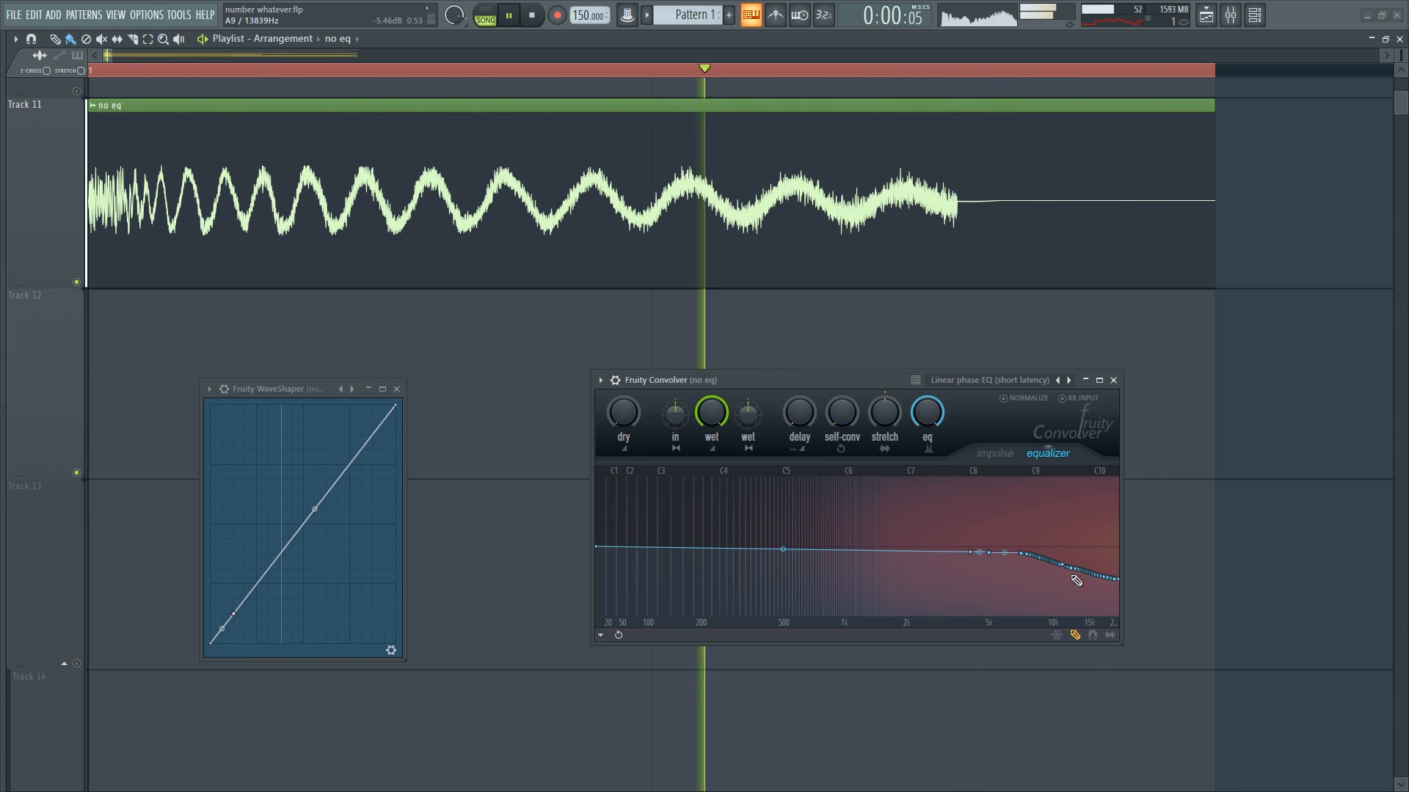
pyautogui.moveTo(795, 549)
pyautogui.mouseDown()
pyautogui.moveTo(865, 585)
pyautogui.moveTo(912, 575)
pyautogui.moveTo(890, 569)
pyautogui.mouseUp()
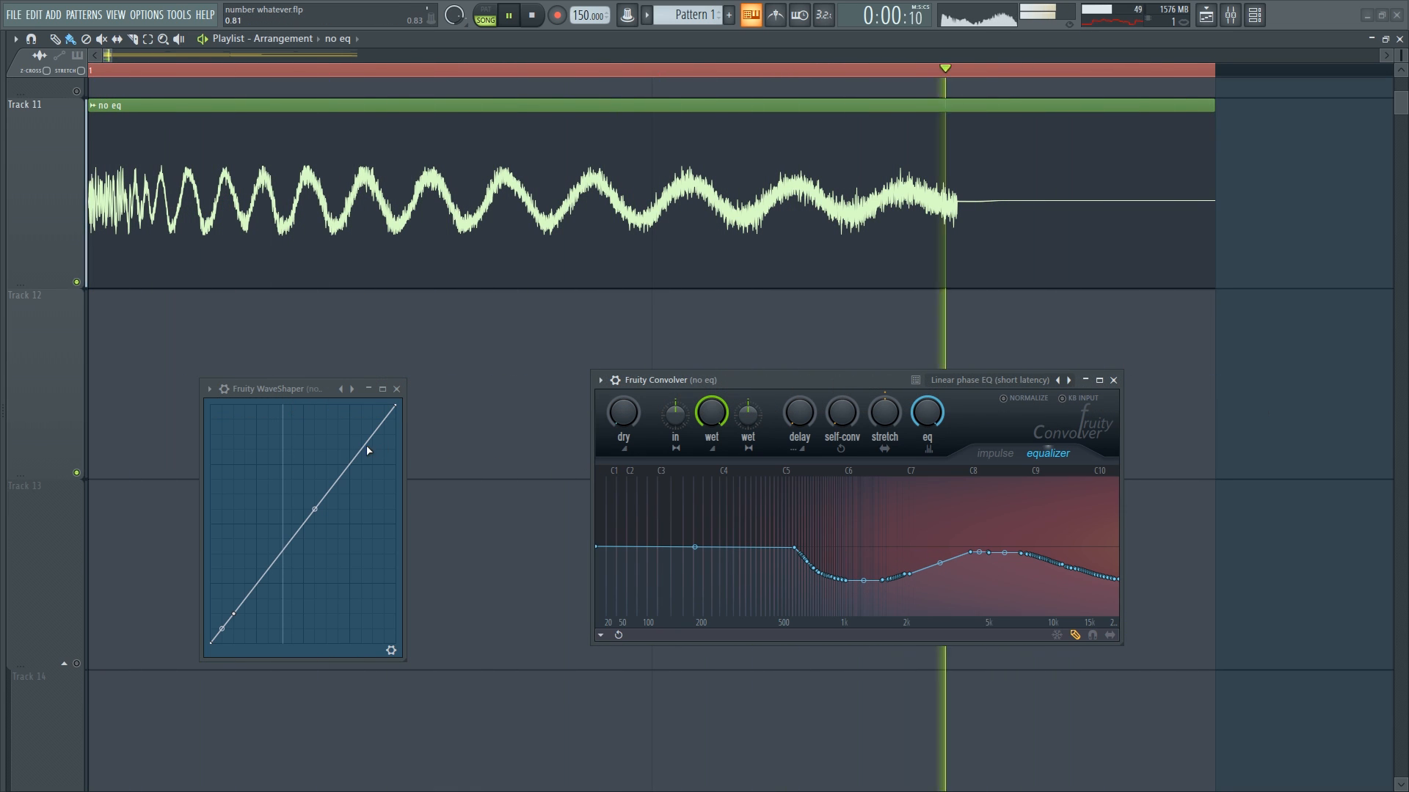
# Show the Fruity WaveShaper's controls and move its window up over the no eq waveform
pyautogui.click(391, 651)
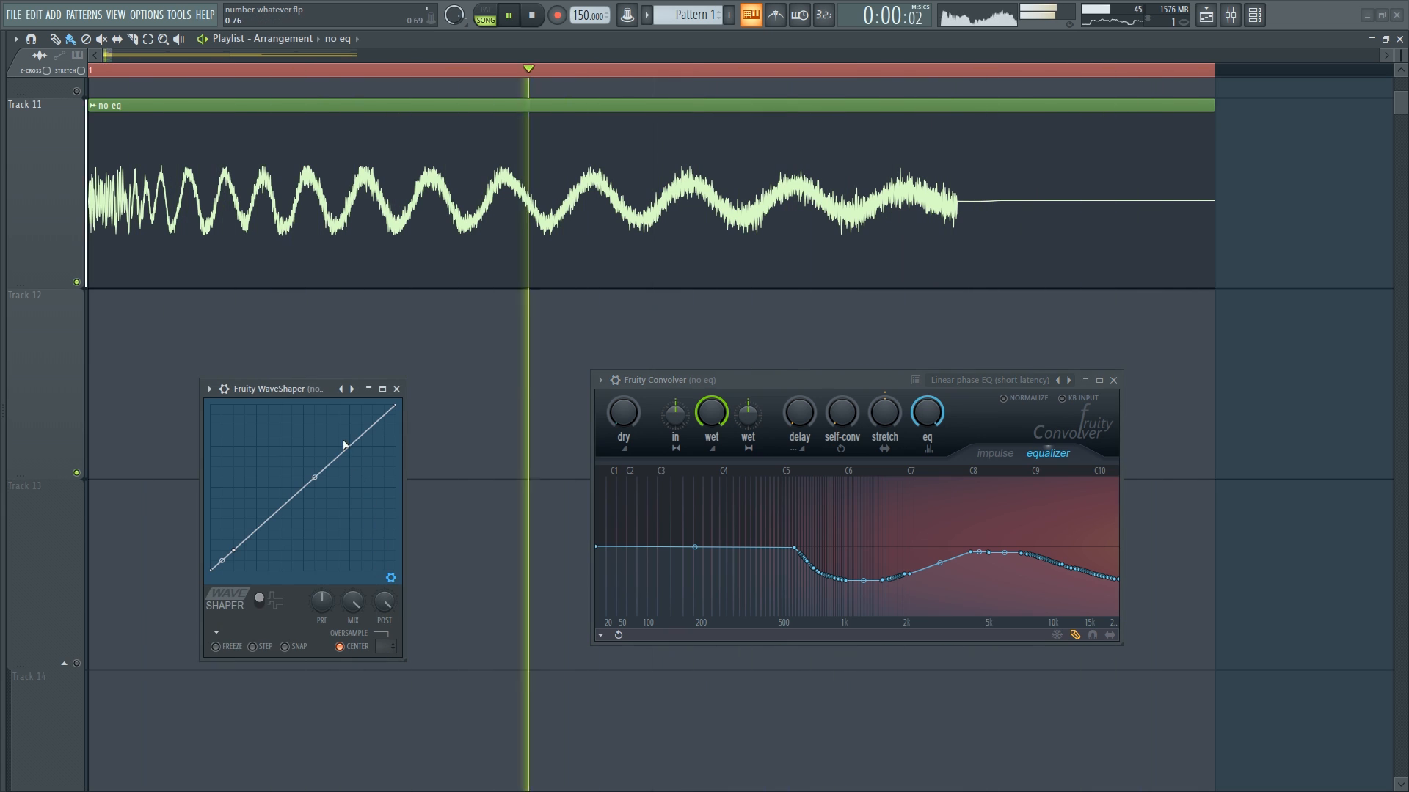
pyautogui.moveTo(316, 389); pyautogui.dragTo(361, 288)
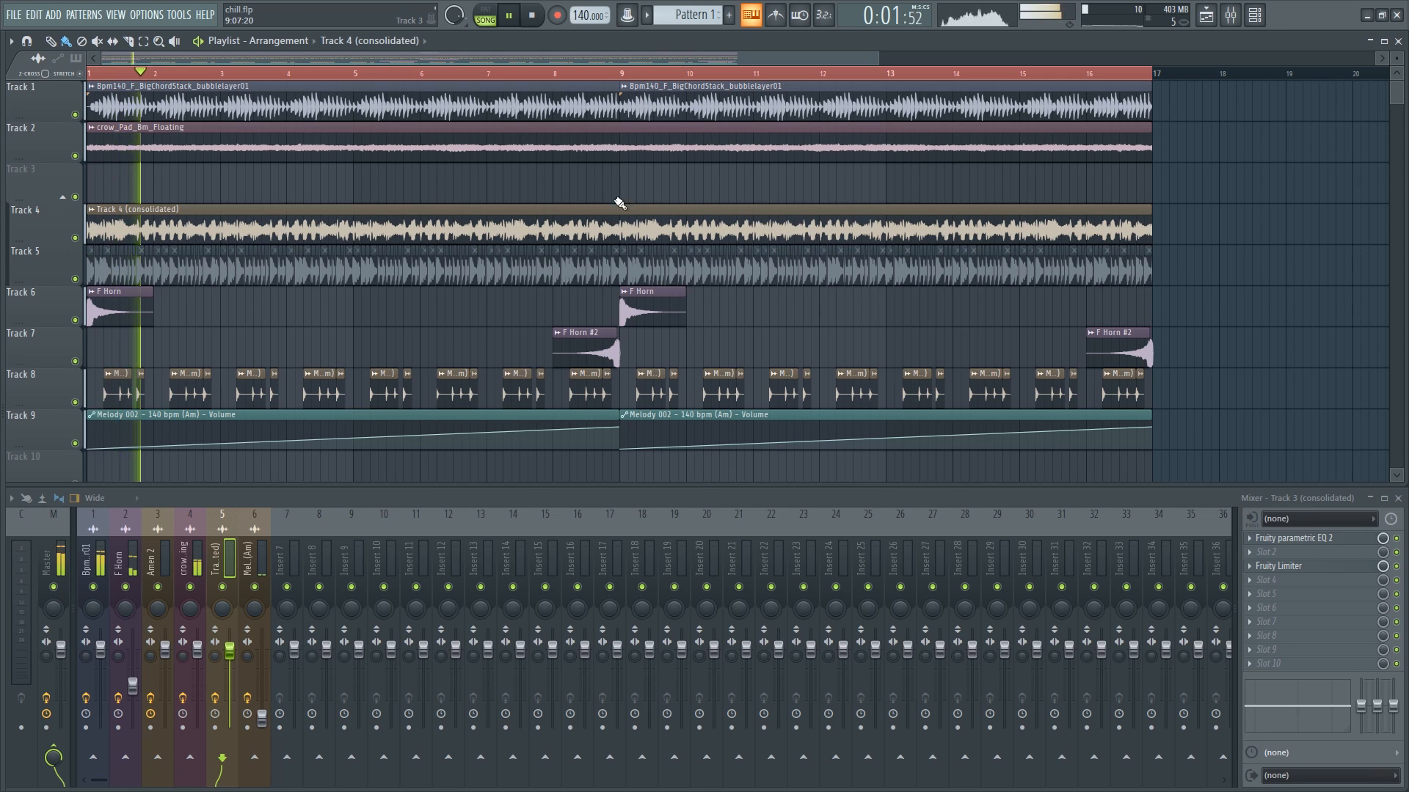
# Delete the Track 4 (consolidated) clip and unmute all the original clips on Track 5
pyautogui.rightClick(136, 224)
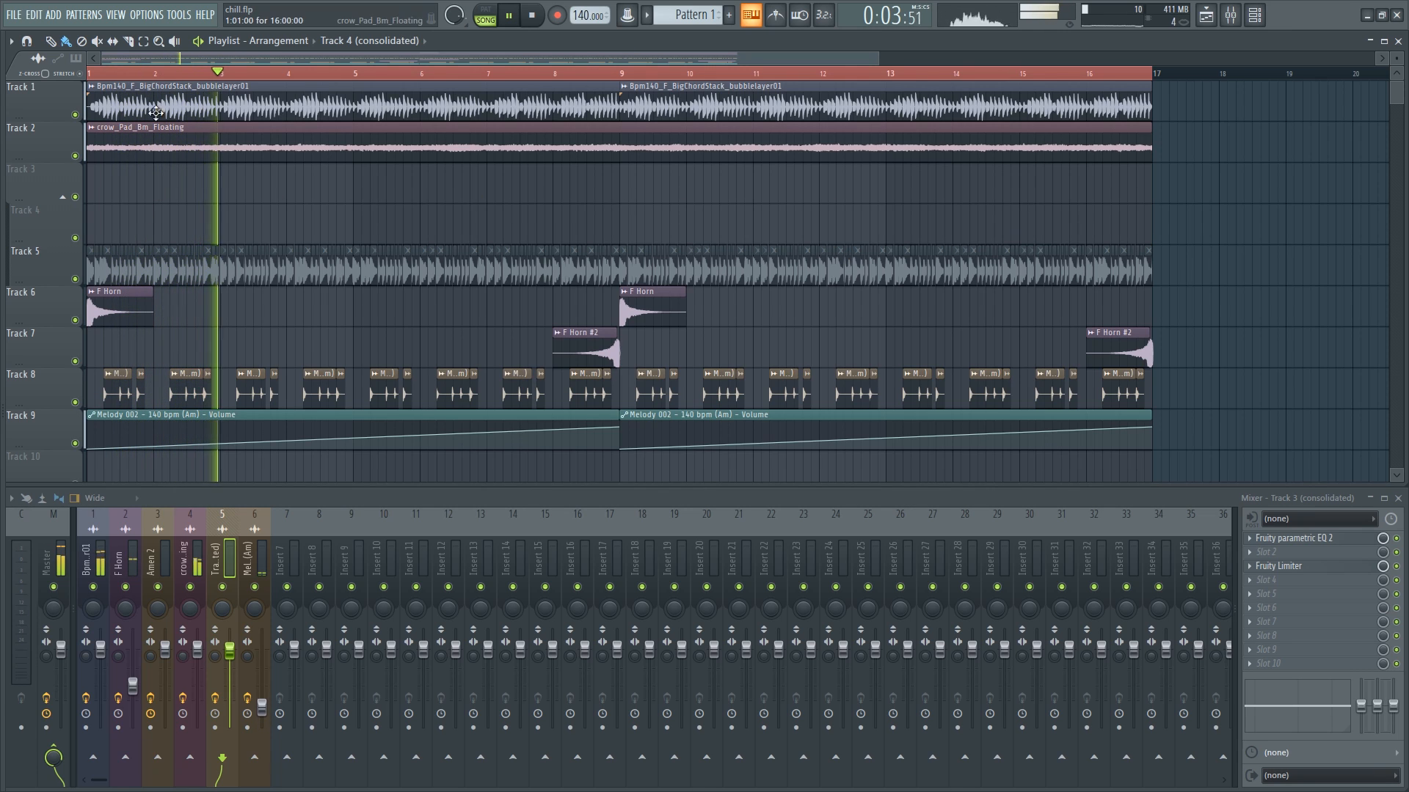
pyautogui.rightClick(43, 250)
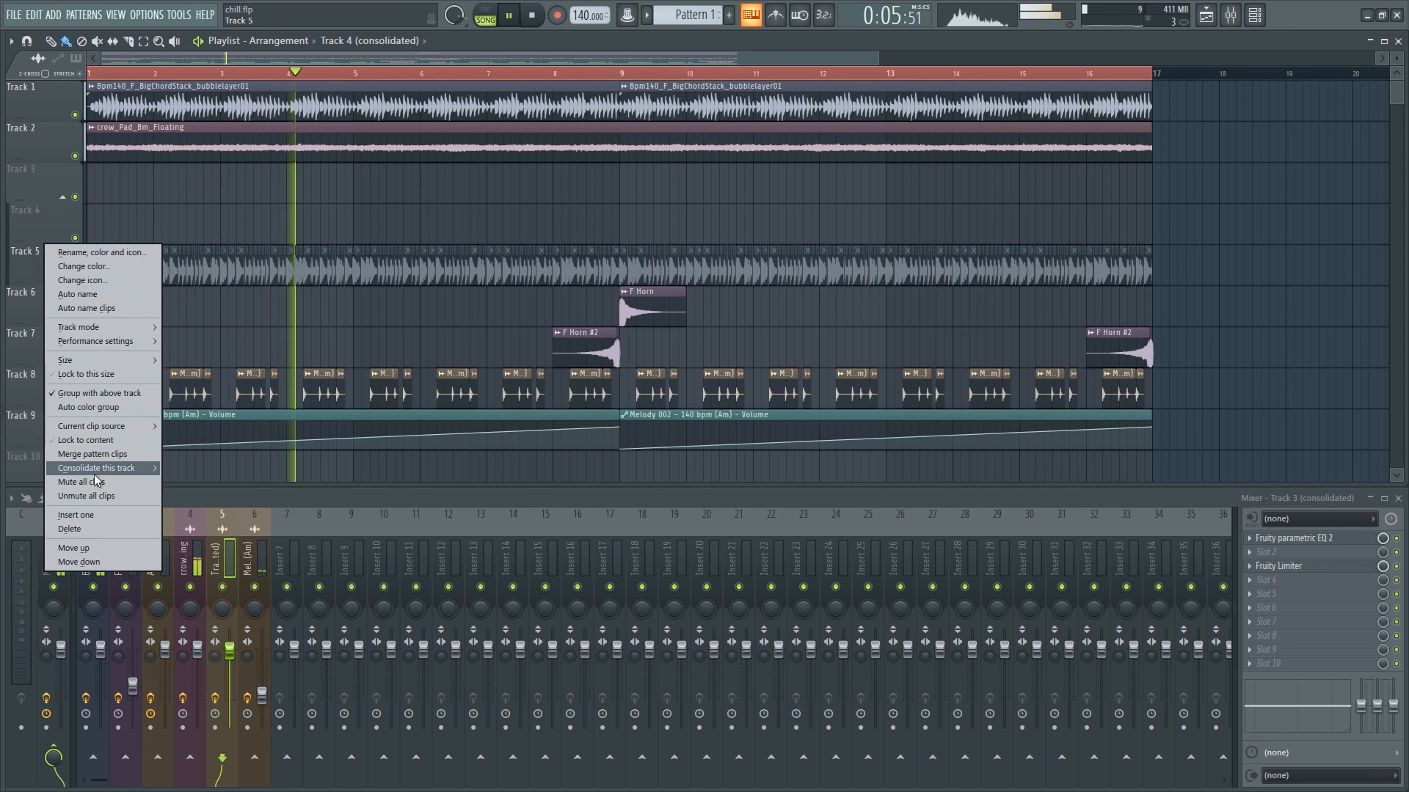
pyautogui.click(223, 207)
pyautogui.click(99, 43)
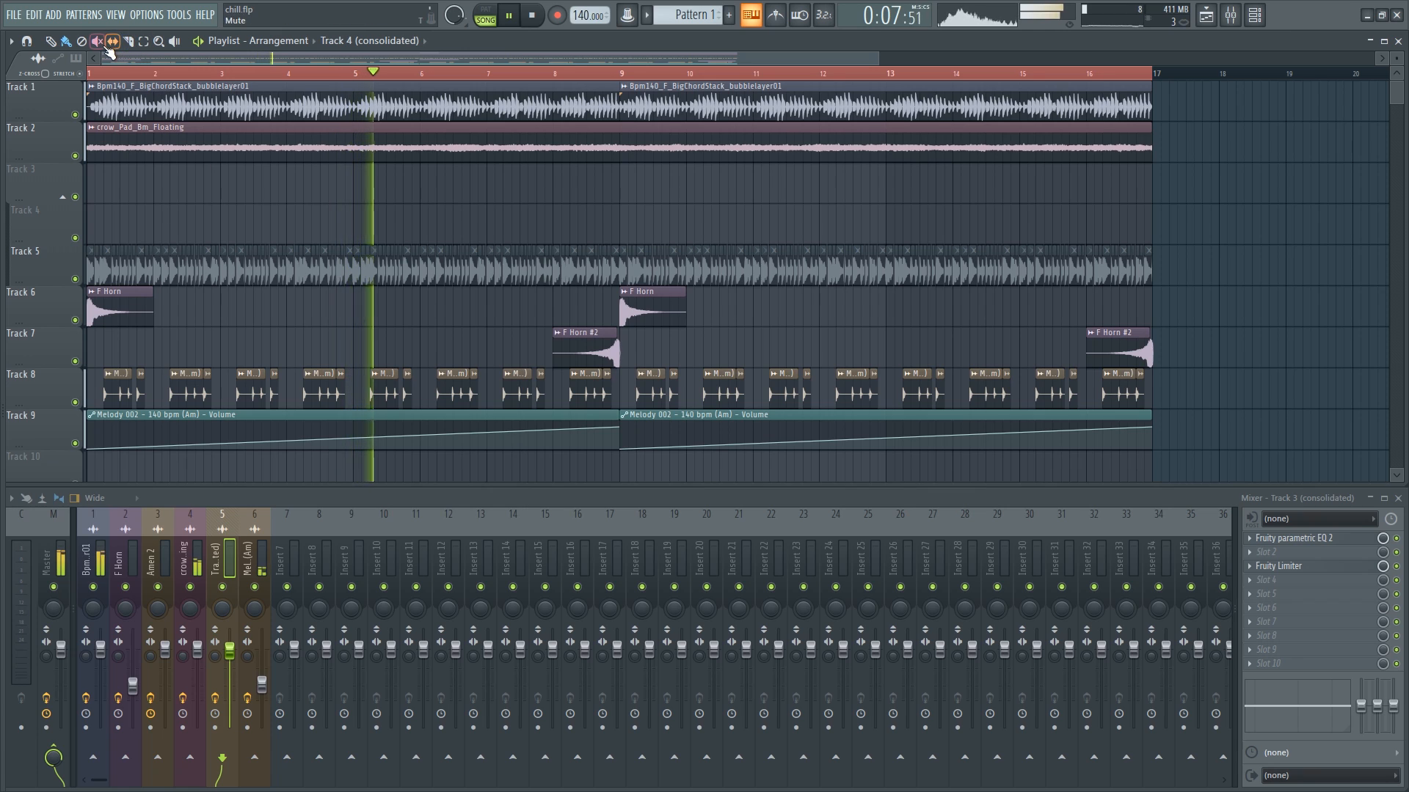
pyautogui.moveTo(1149, 268); pyautogui.dragTo(87, 267)
pyautogui.click(65, 43)
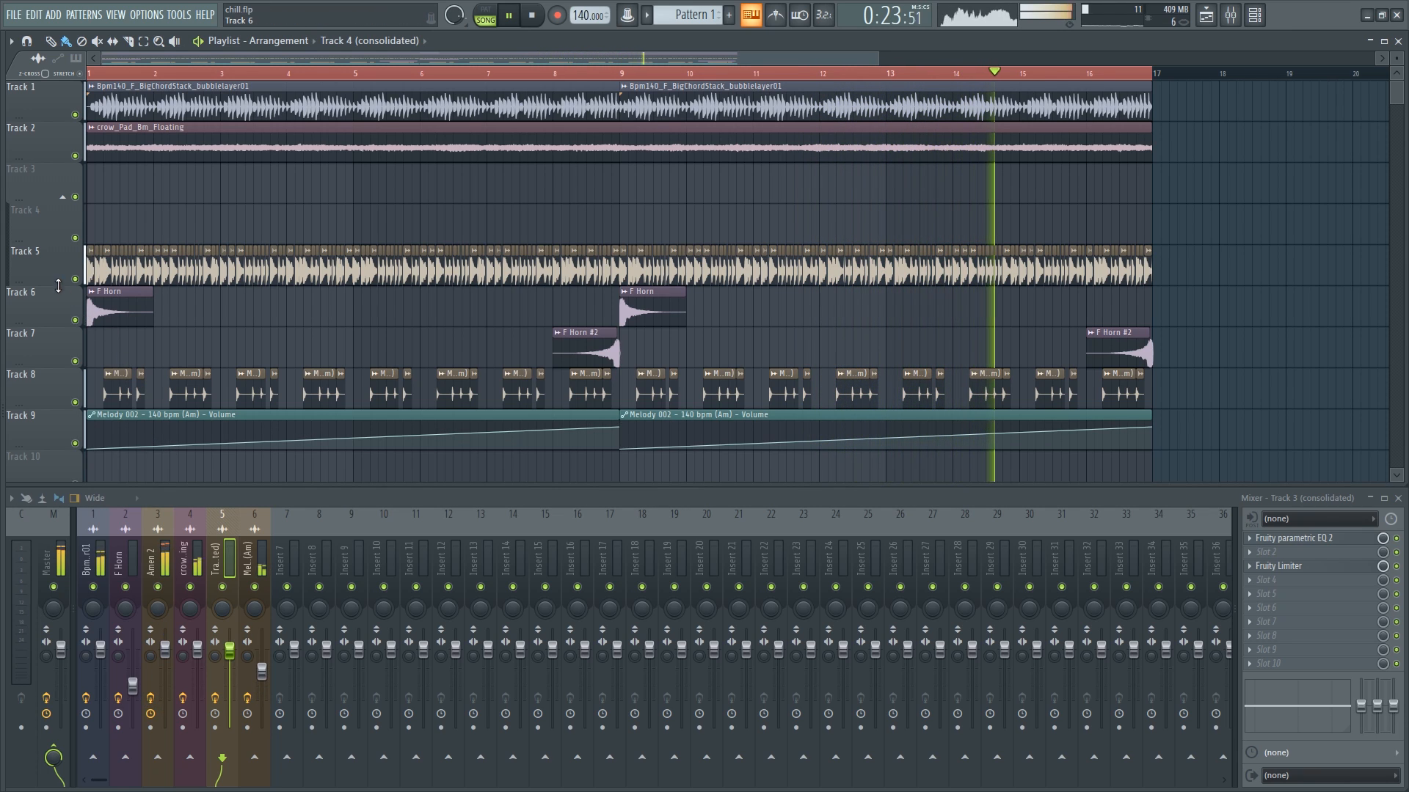
# Consolidate Track 5 into a single audio clip and adjust the clip's end to bar 17
pyautogui.rightClick(43, 246)
pyautogui.click(194, 473)
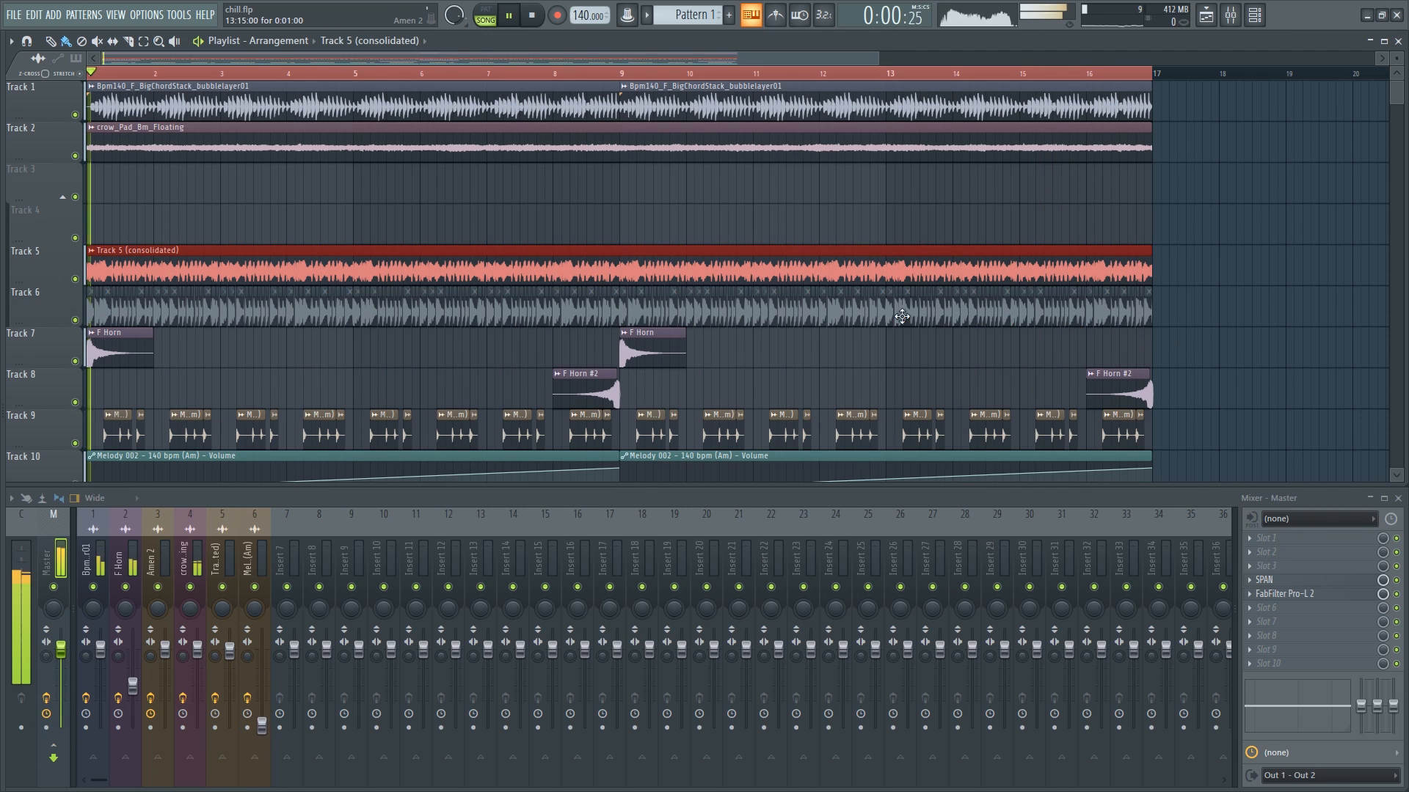
pyautogui.click(462, 221)
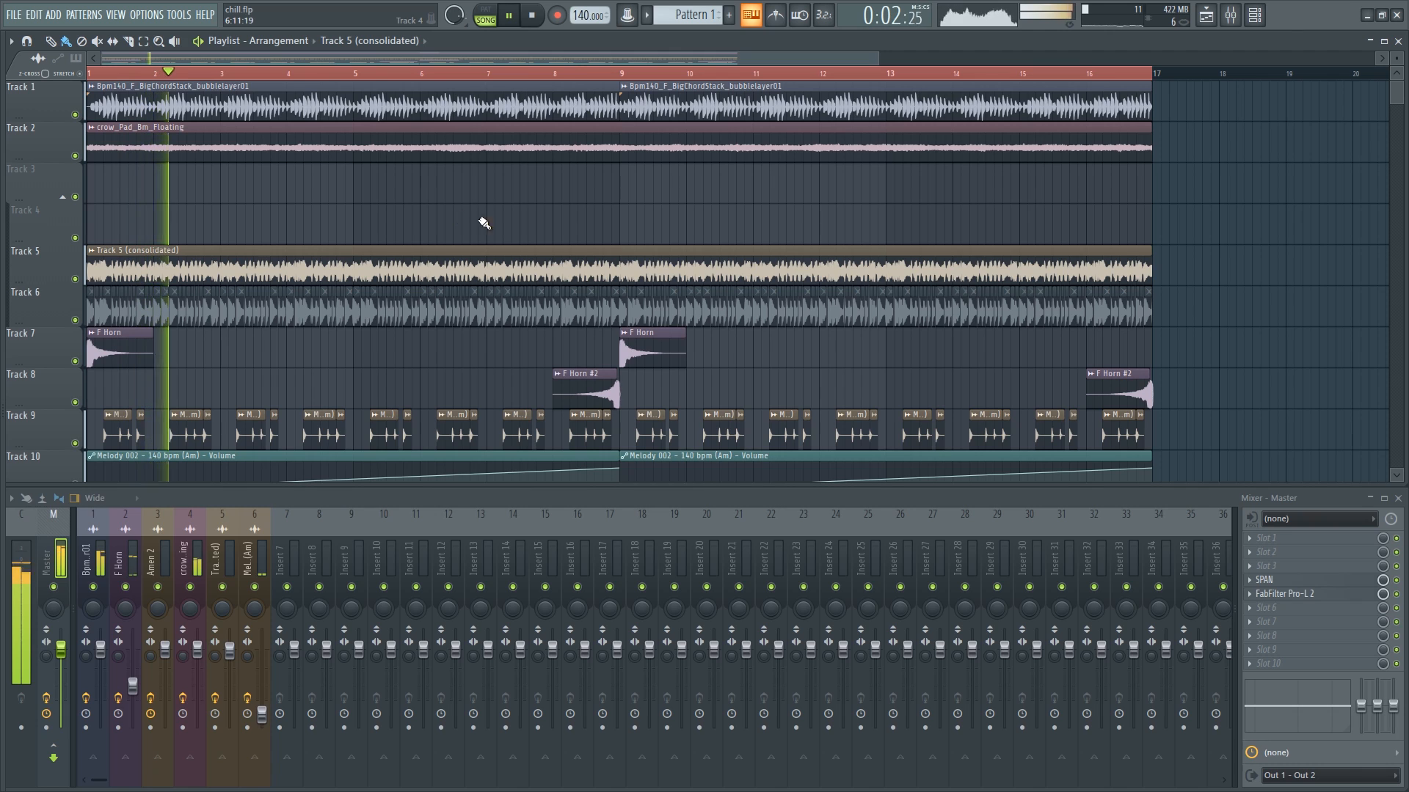
pyautogui.moveTo(1151, 274)
pyautogui.mouseDown()
pyautogui.moveTo(716, 224)
pyautogui.moveTo(1153, 289)
pyautogui.mouseUp()
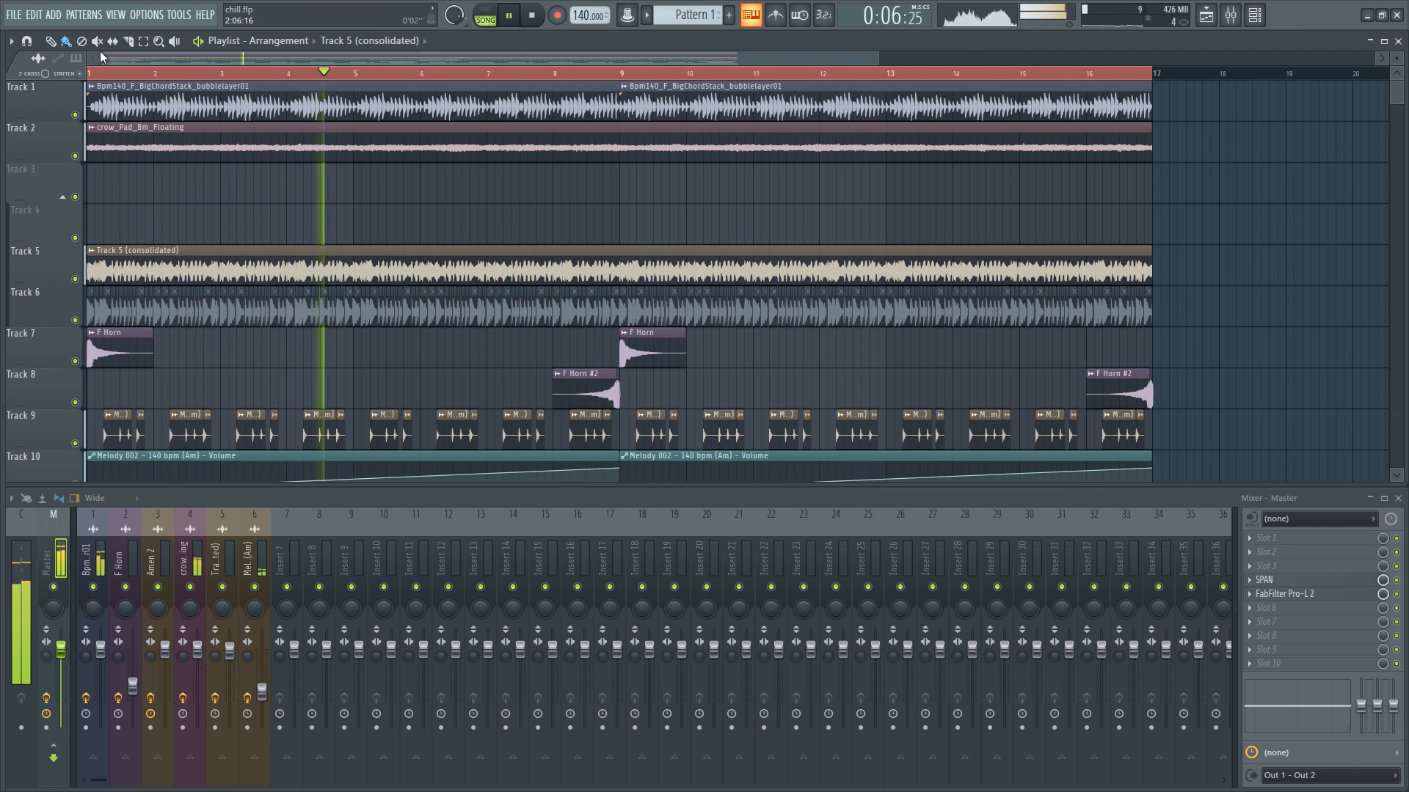
pyautogui.moveTo(1149, 262)
pyautogui.mouseDown()
pyautogui.moveTo(605, 258)
pyautogui.moveTo(1155, 261)
pyautogui.mouseUp()
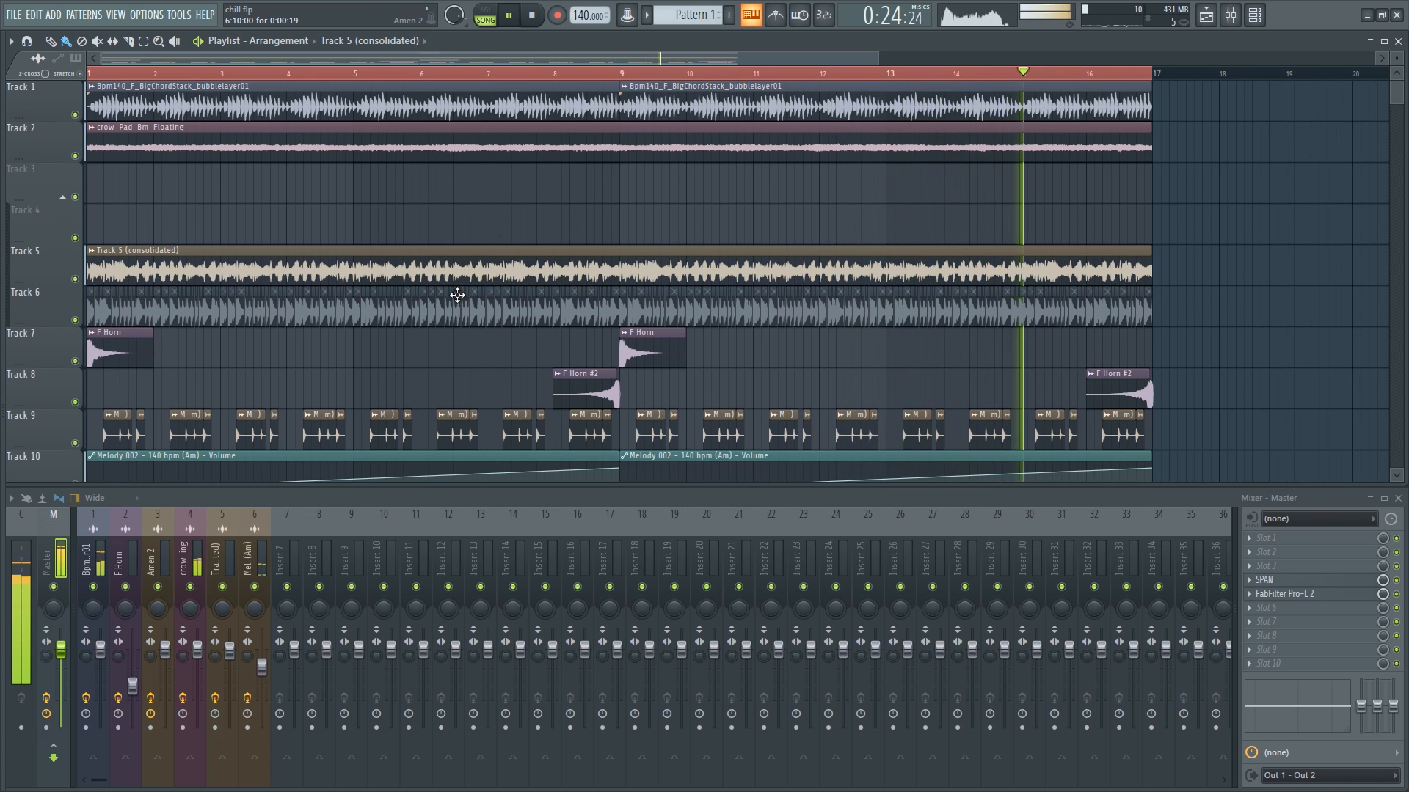
# Step through Serum's chord presets up to CHORD - Strange
pyautogui.scroll(-1, 479, 313)
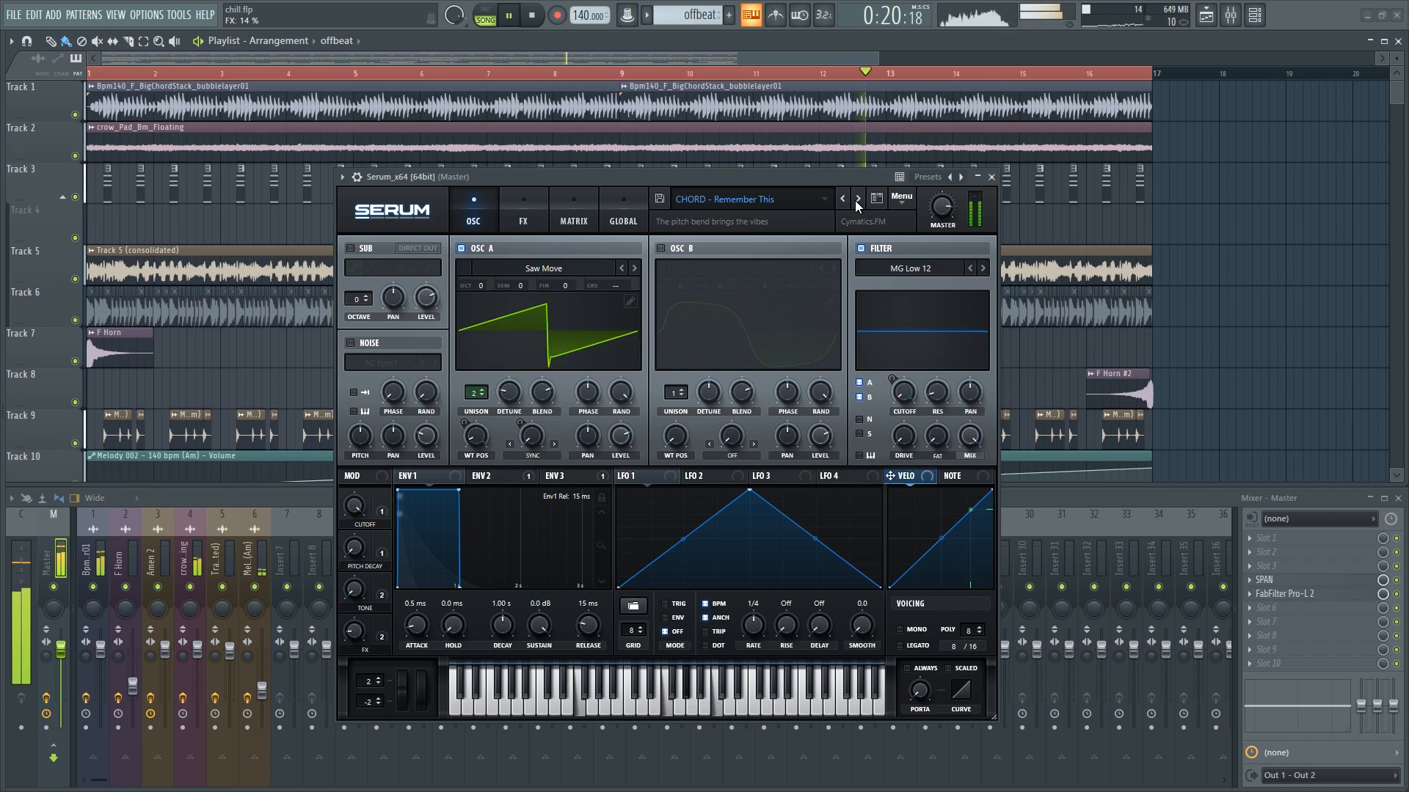
pyautogui.click(856, 199)
pyautogui.click(858, 198)
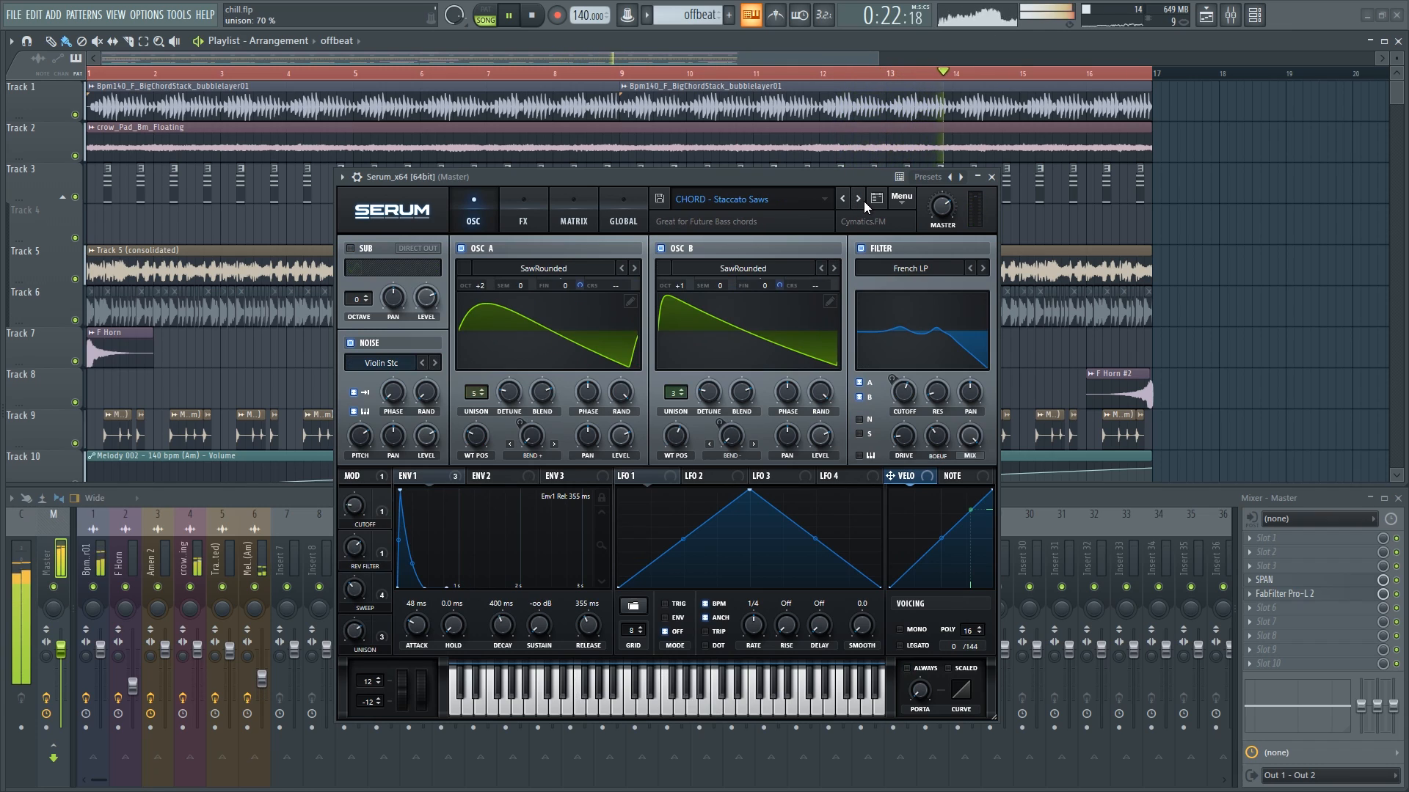
pyautogui.click(860, 199)
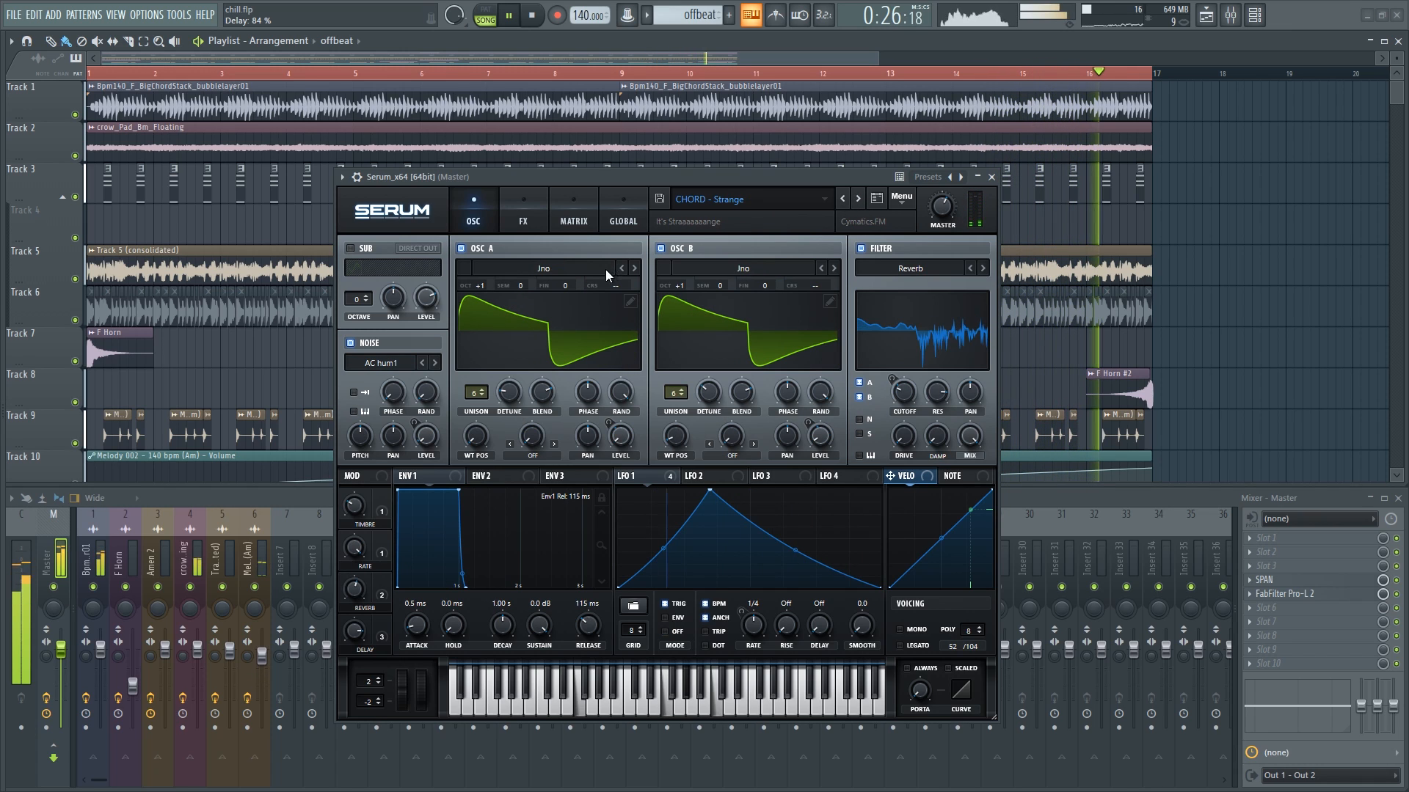
# Change the wavetables to MB Triangle (Metal) for OSC A and MATRIXY C64 for OSC B, and go to the following preset
pyautogui.click(635, 267)
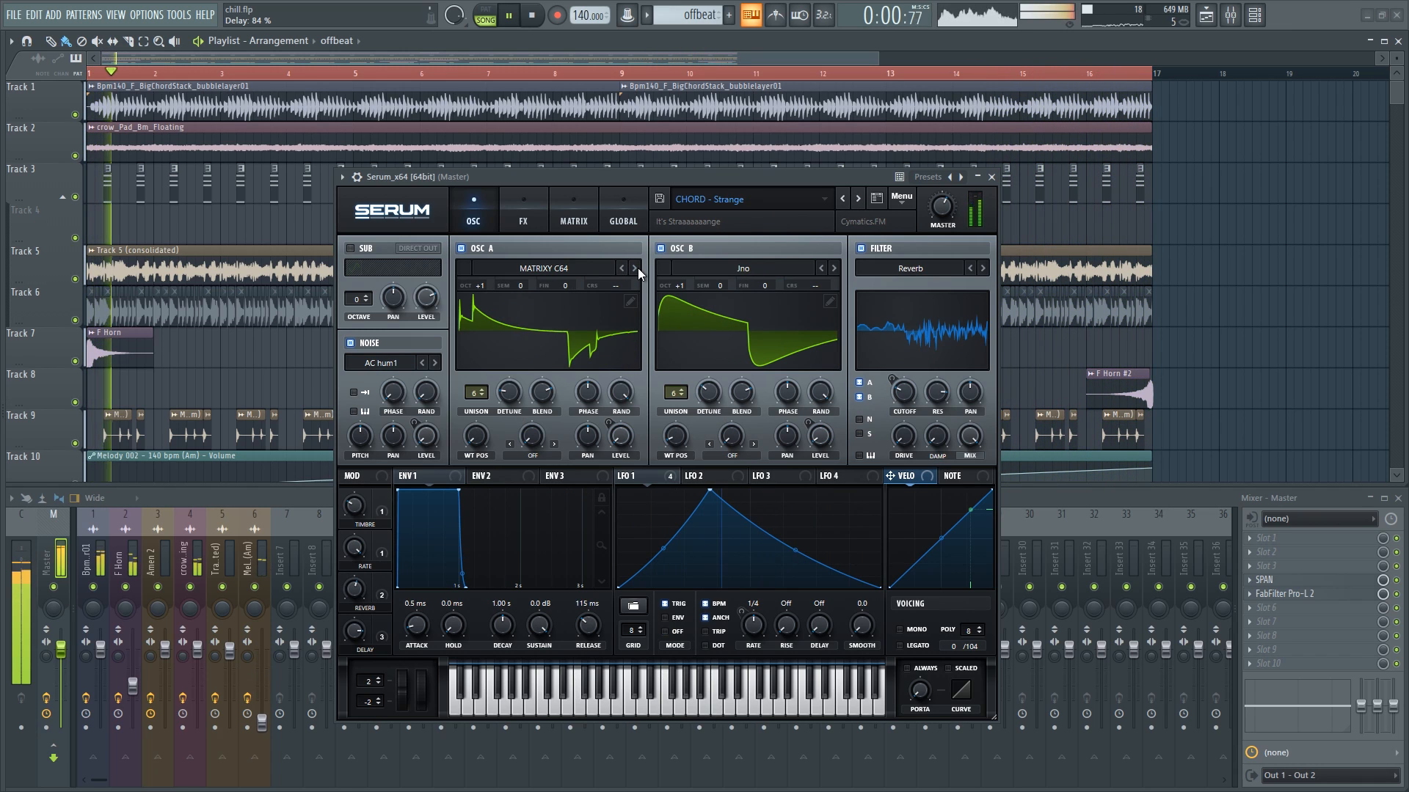
pyautogui.click(635, 268)
pyautogui.click(634, 270)
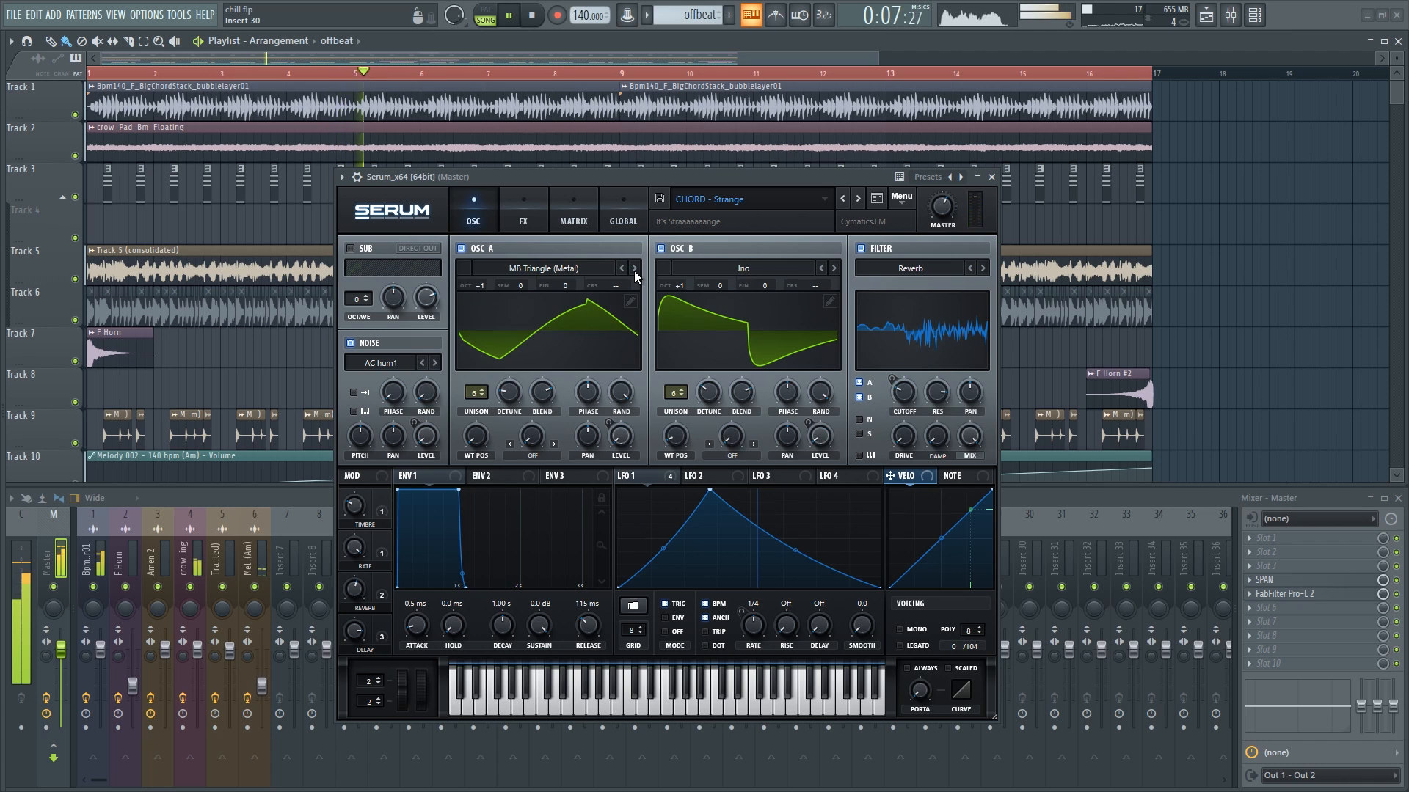
pyautogui.click(834, 268)
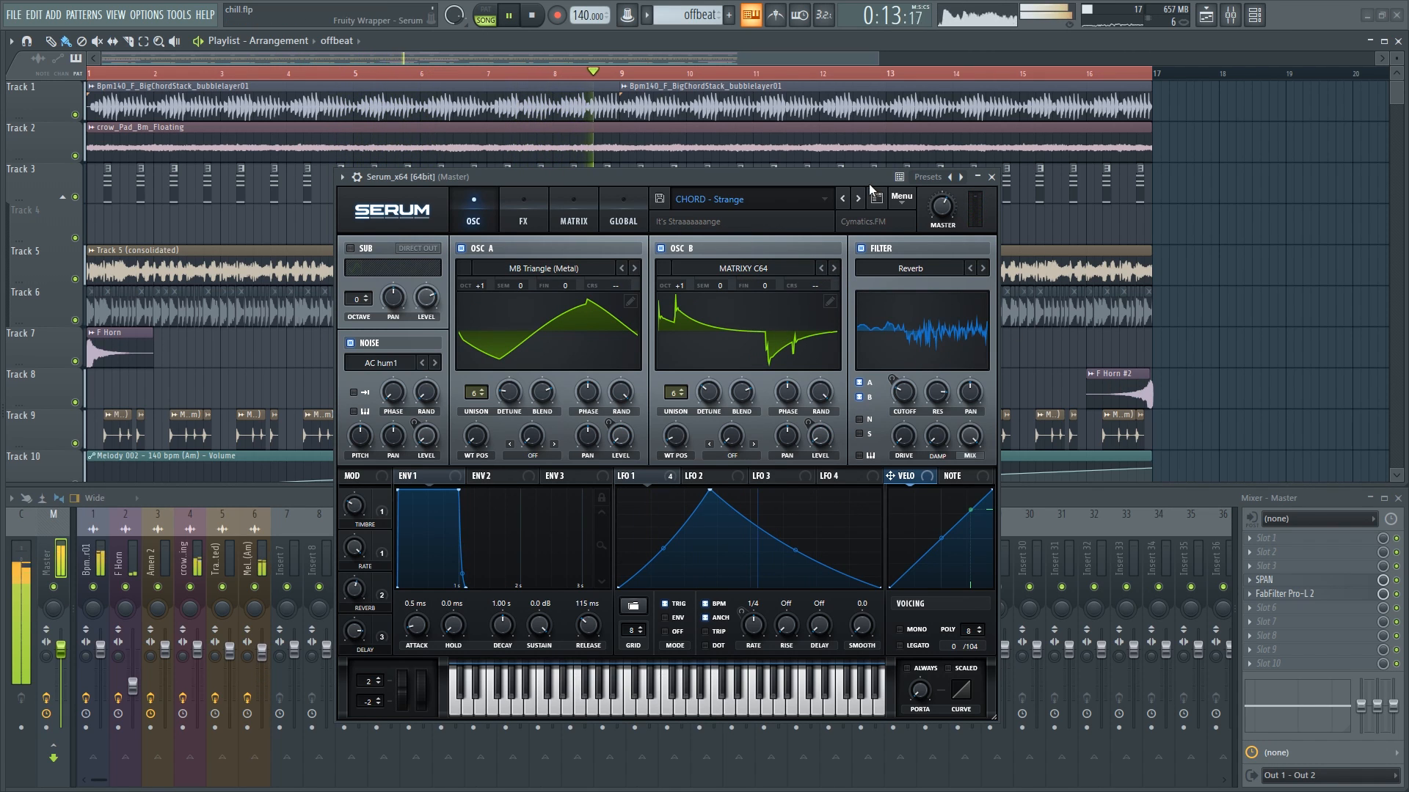
pyautogui.click(857, 198)
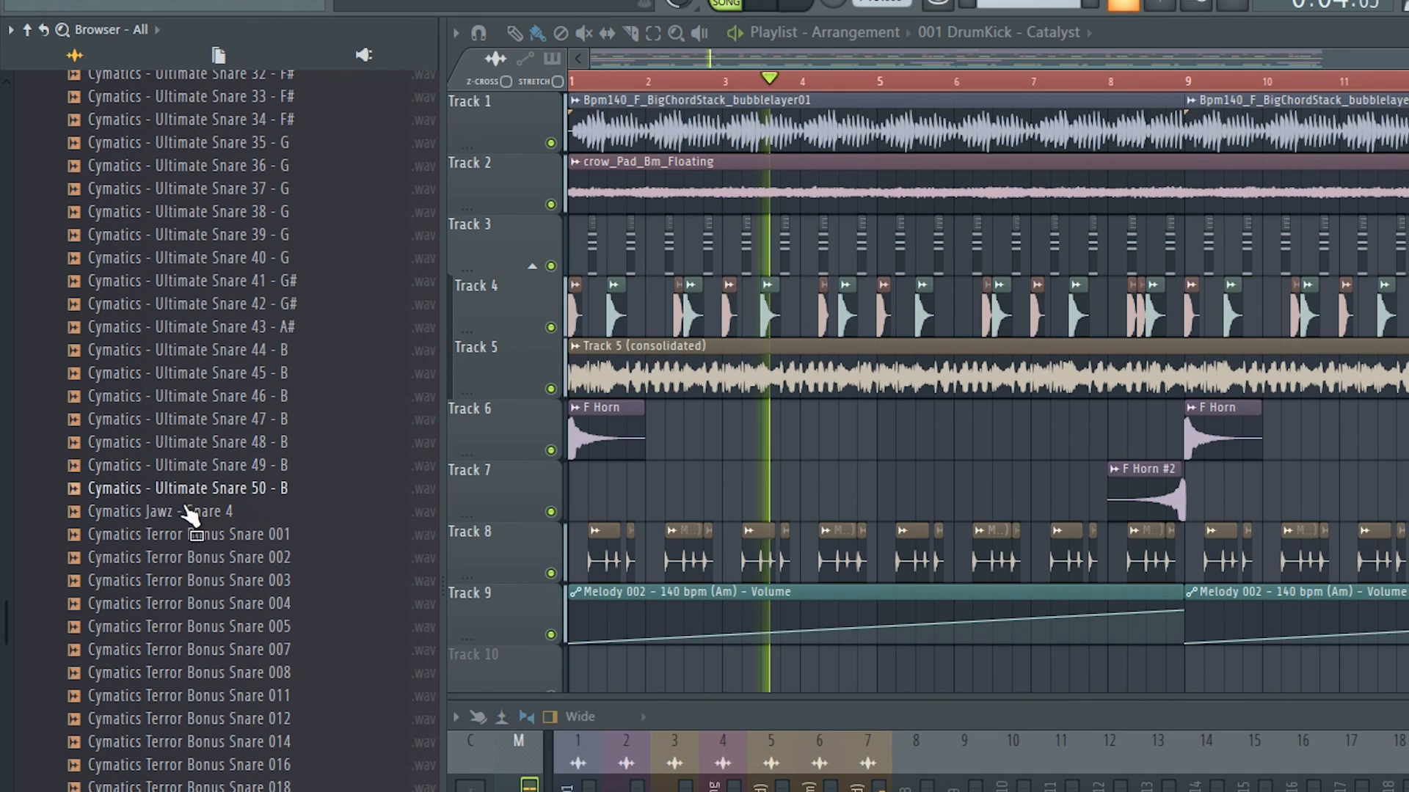
# Try Cymatics_Free_Snare_1 and !Dry Trap Snare in turn as the snare sample on Track 4
pyautogui.scroll(-5, 198, 646)
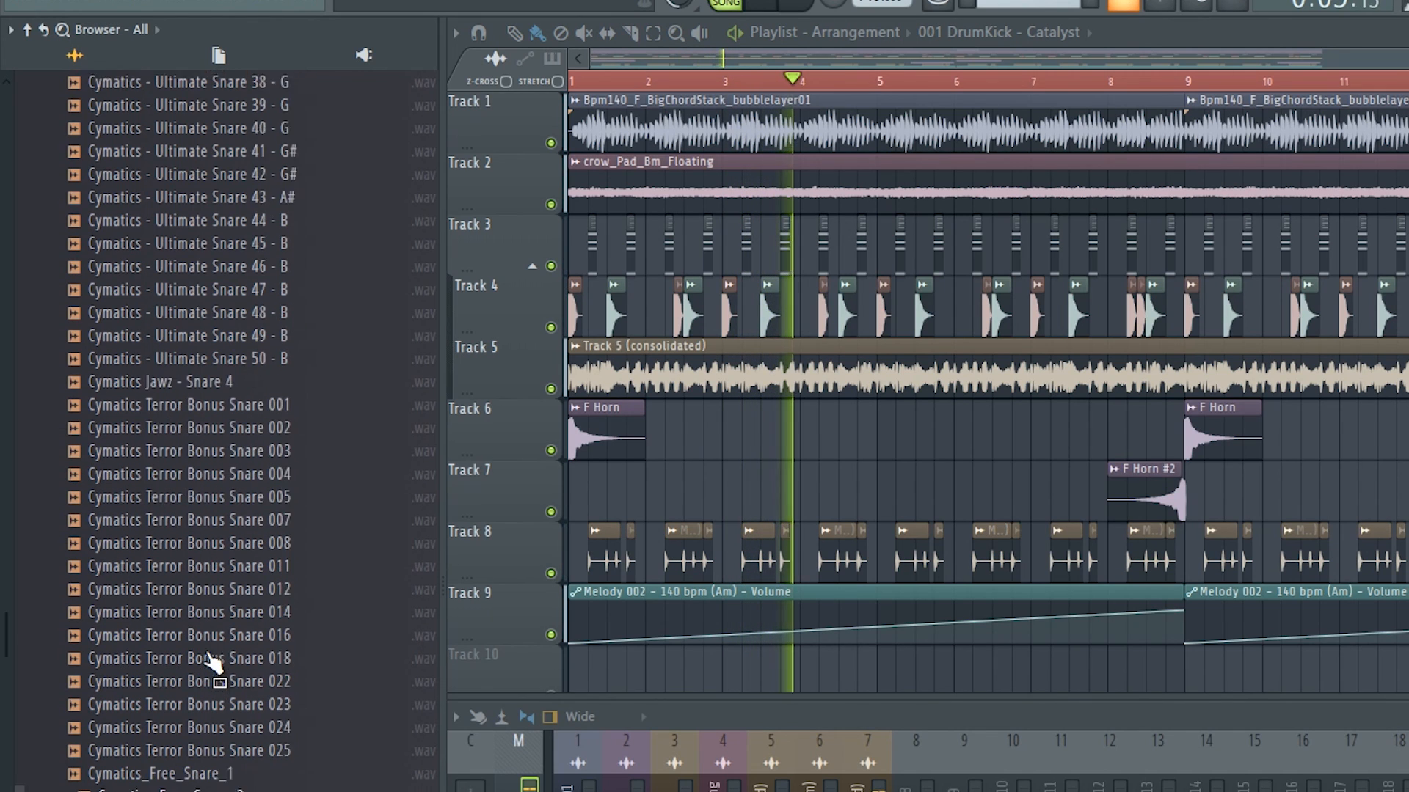
pyautogui.moveTo(187, 625); pyautogui.dragTo(577, 315)
pyautogui.scroll(-5, 165, 734)
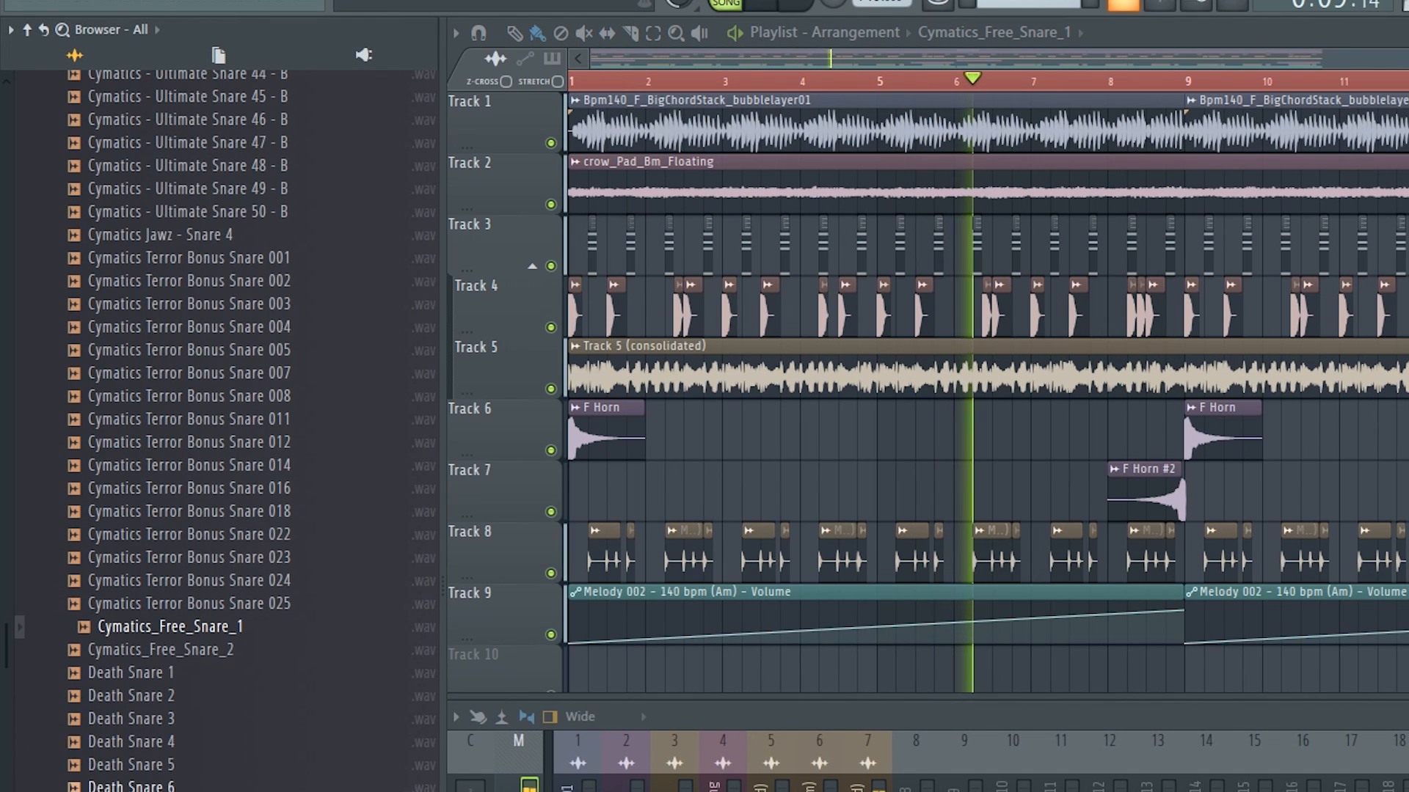
pyautogui.scroll(-15, 163, 787)
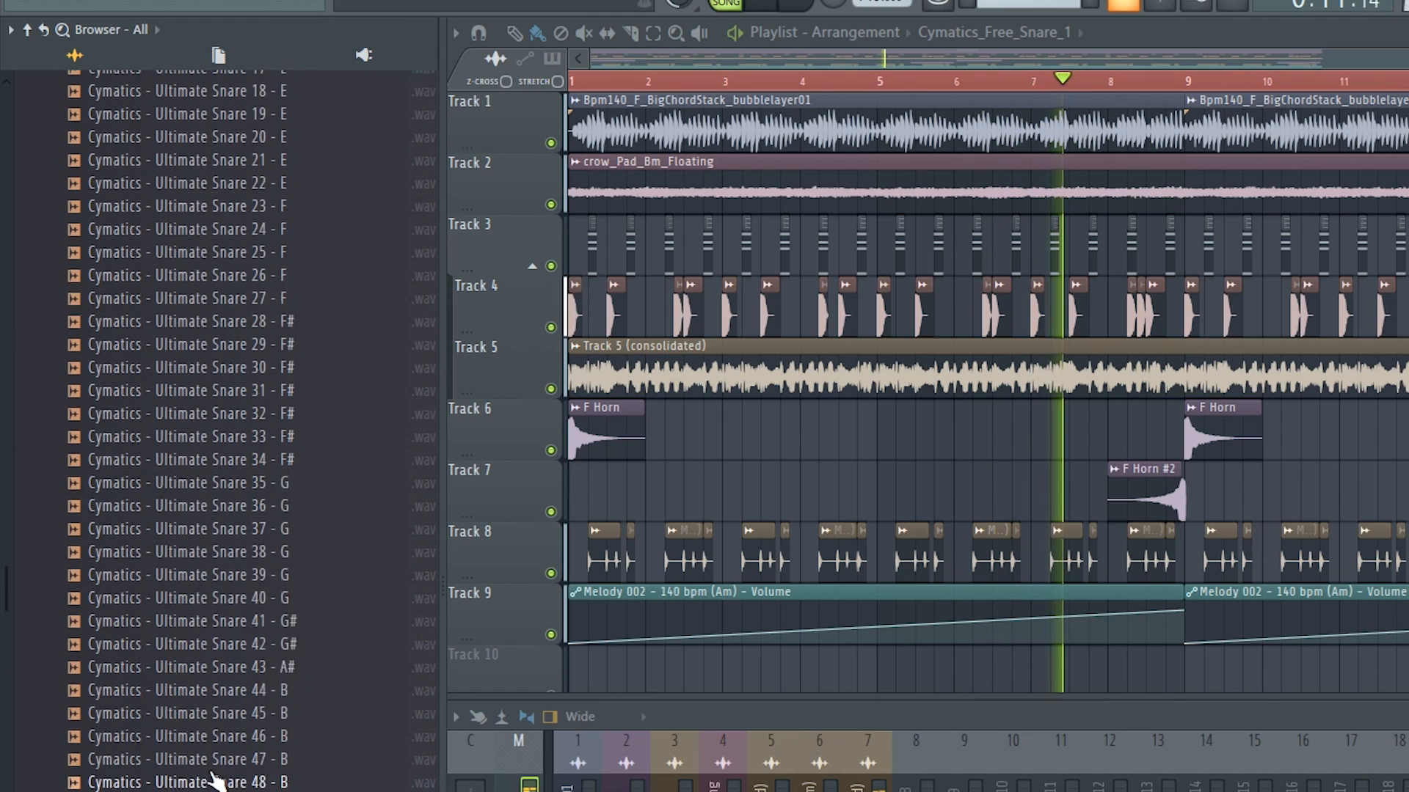
pyautogui.scroll(20, 251, 755)
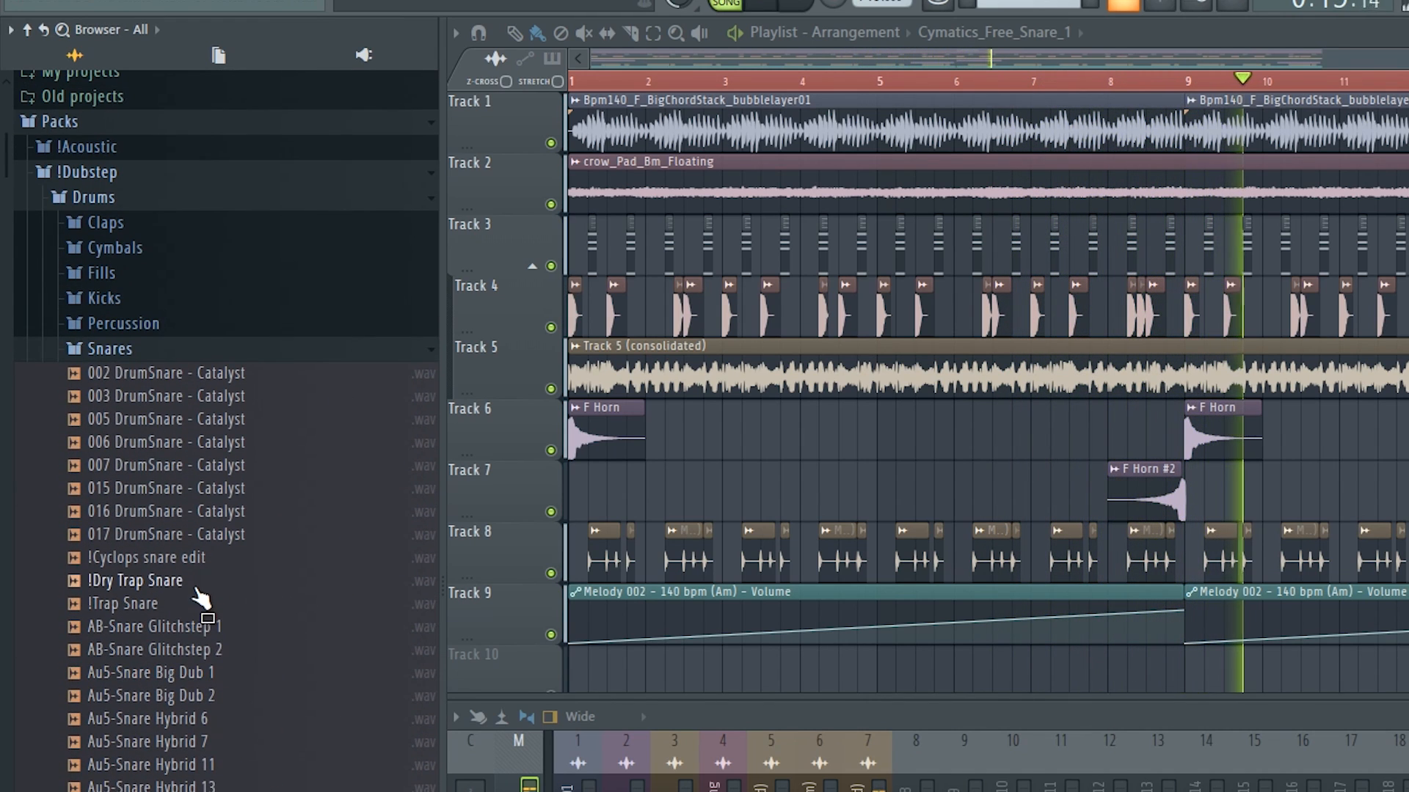
pyautogui.moveTo(196, 580); pyautogui.dragTo(251, 424)
# Try 002 DrumKick - Catalyst and 001 DrumKick - Catalyst in turn as the kick sample on Track 4
pyautogui.click(144, 625)
pyautogui.click(134, 579)
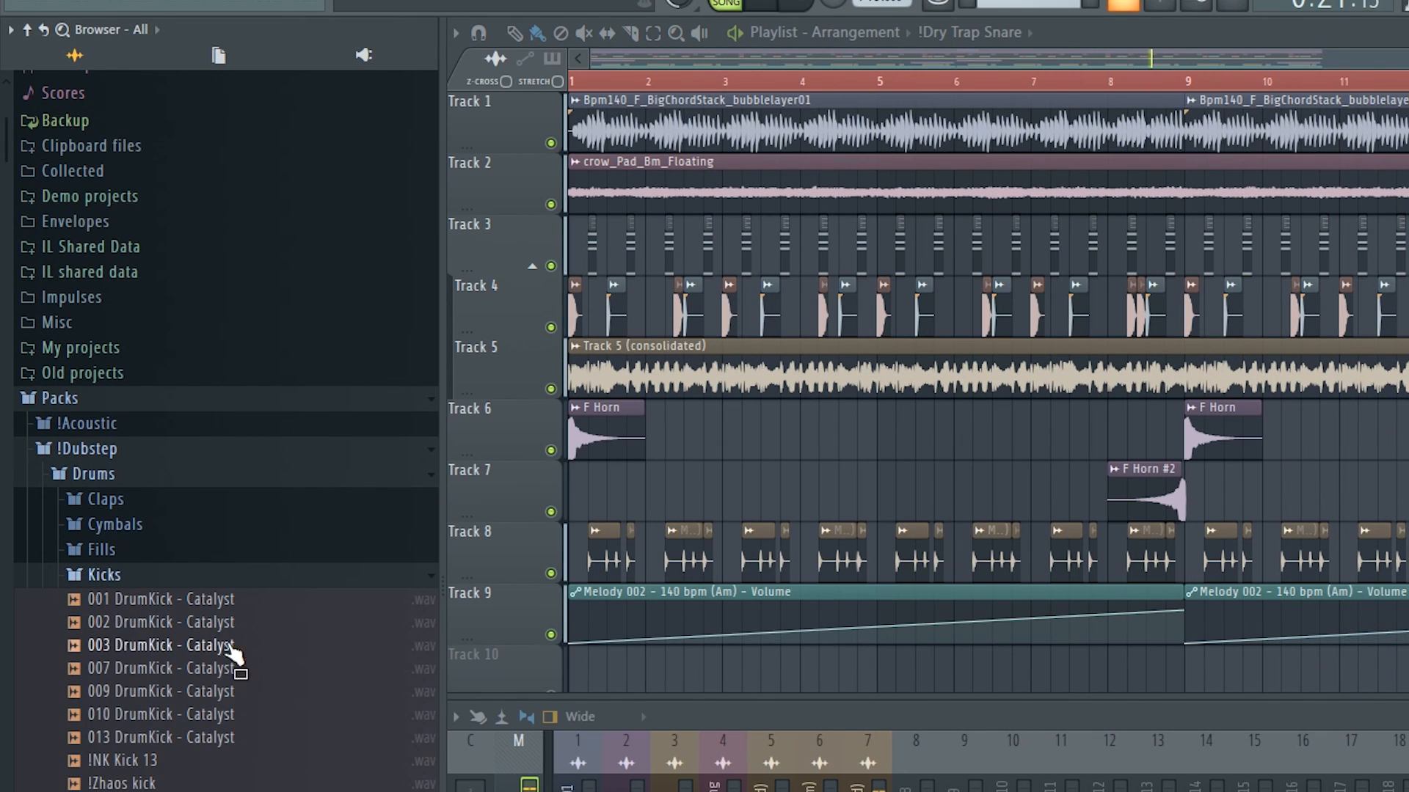
pyautogui.scroll(-4, 220, 624)
pyautogui.moveTo(224, 364); pyautogui.dragTo(719, 470)
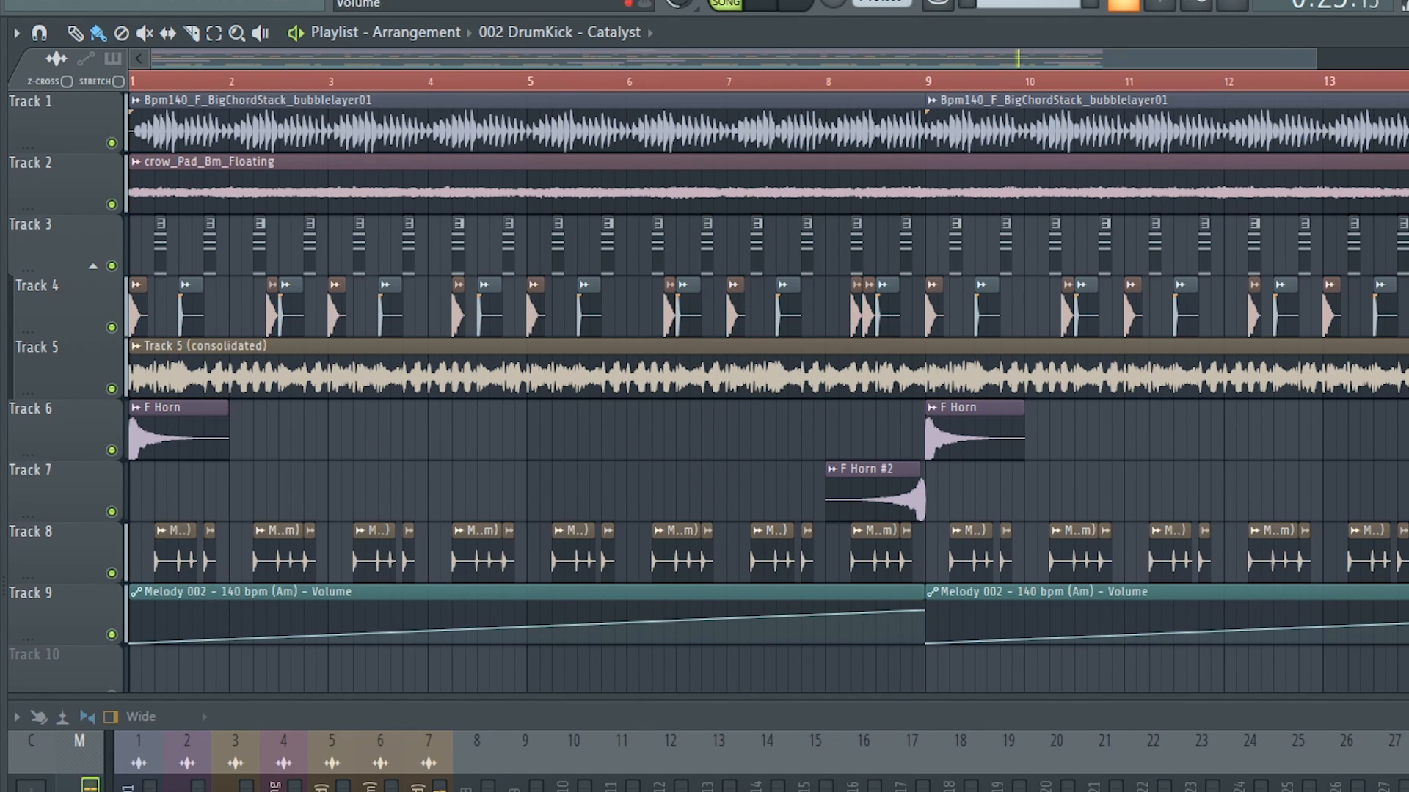
pyautogui.moveTo(51, 319); pyautogui.dragTo(27, 517)
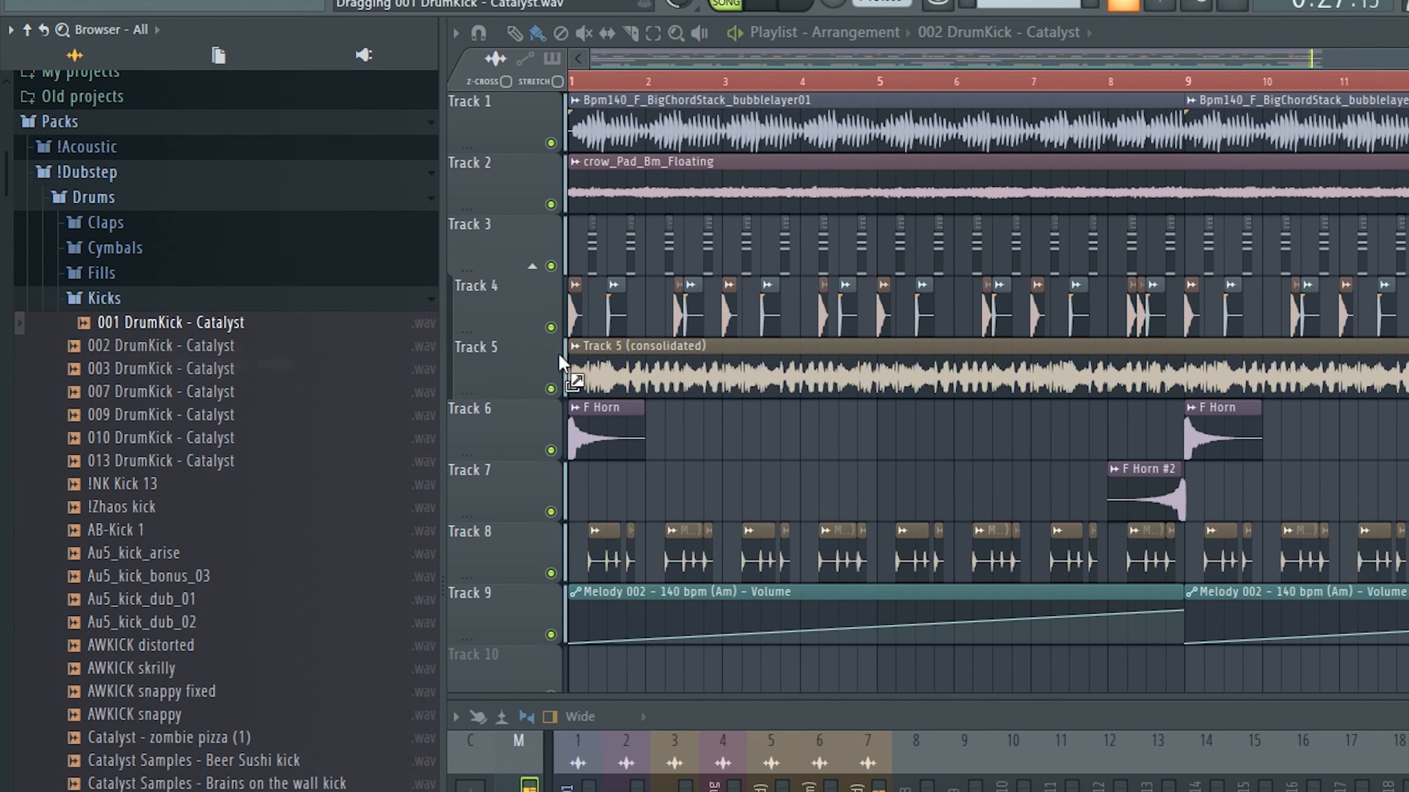
pyautogui.moveTo(559, 363); pyautogui.dragTo(330, 293)
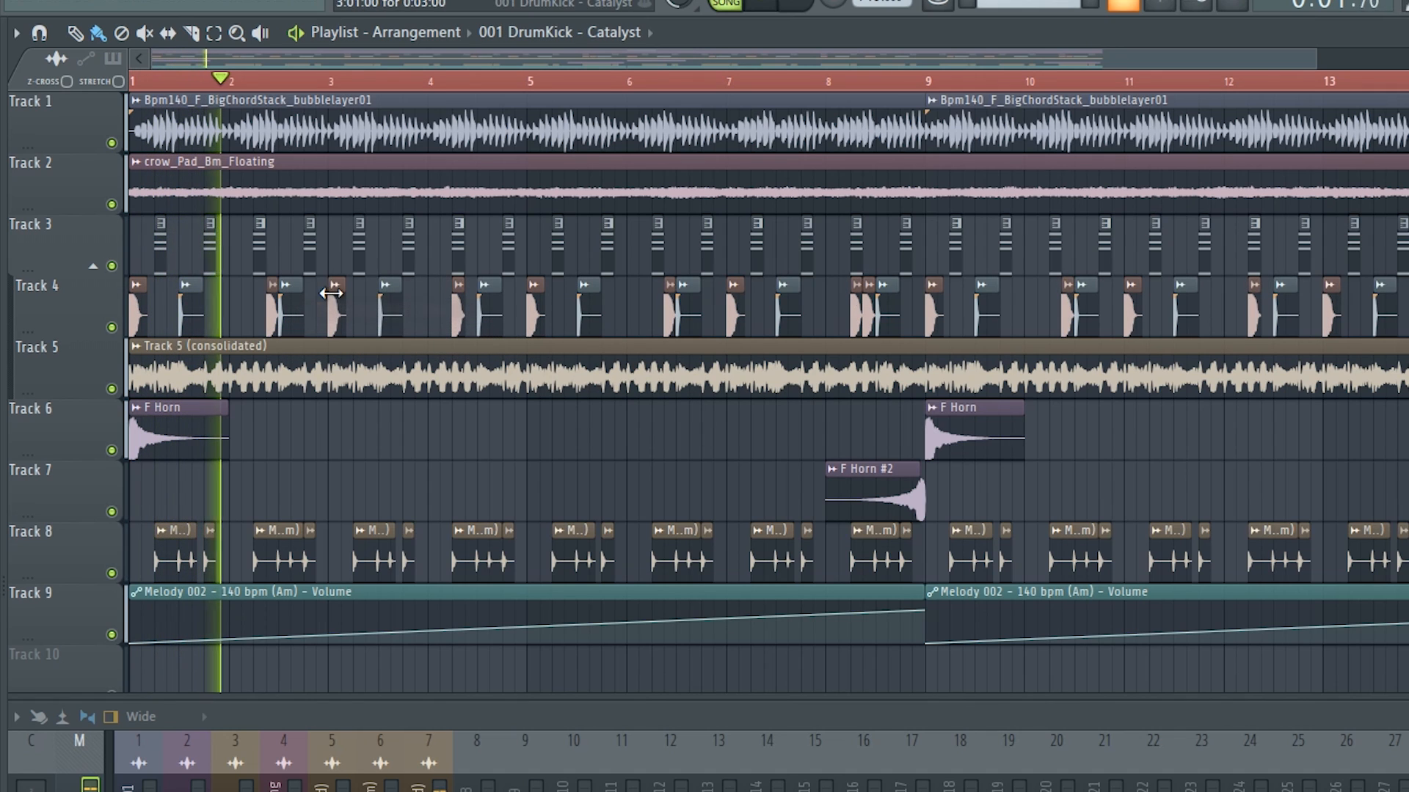
# Replace the snare sample on Track 4 with 005 DrumSnare - Catalyst from the Snares folder
pyautogui.hotkey('alt', 'F8')
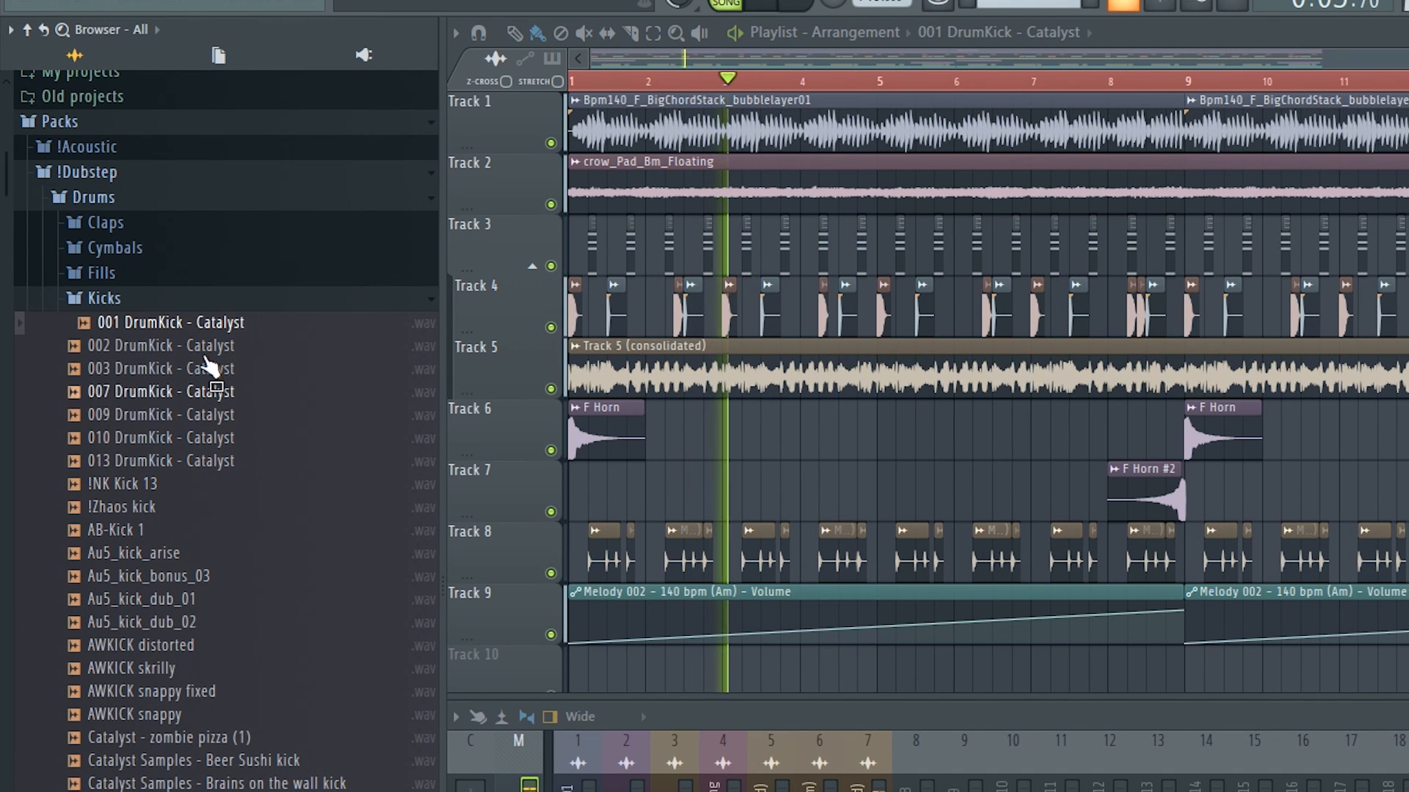
pyautogui.click(187, 299)
pyautogui.click(176, 488)
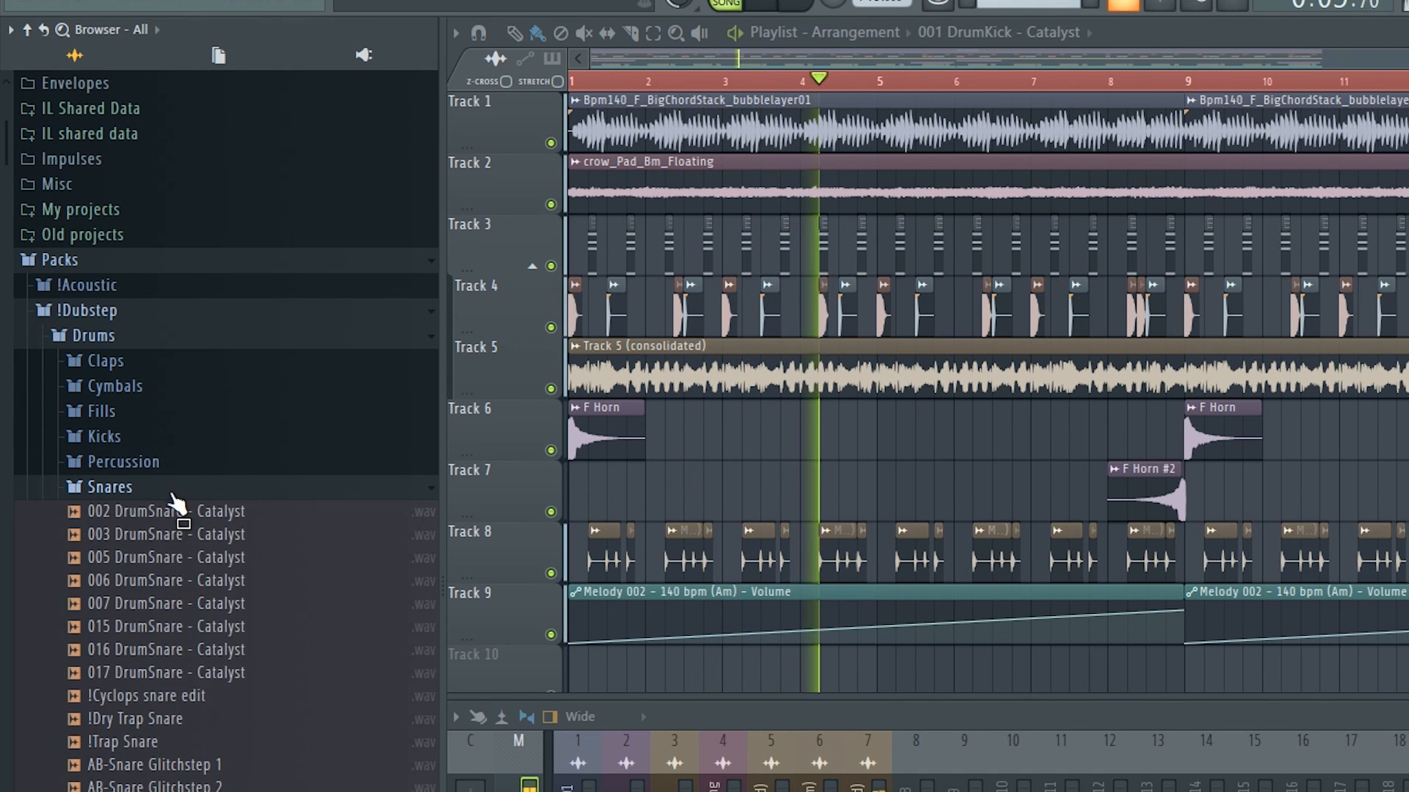
pyautogui.moveTo(213, 559); pyautogui.dragTo(776, 303)
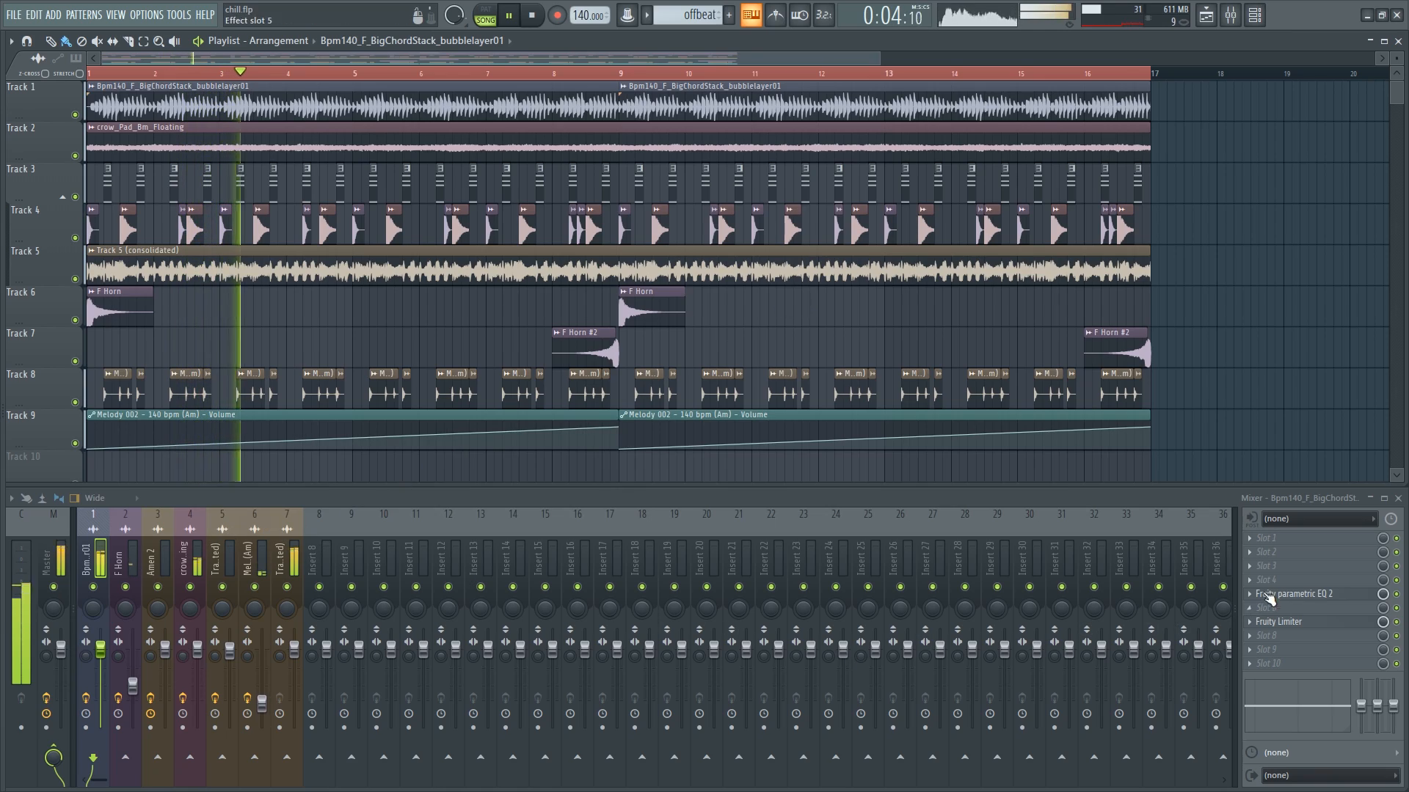
# In the BigChordStack insert's Fruity parametric EQ 2, lower the band 7 low-pass cutoff and set band 3 to High pass
pyautogui.click(1283, 596)
pyautogui.moveTo(289, 77); pyautogui.dragTo(618, 242)
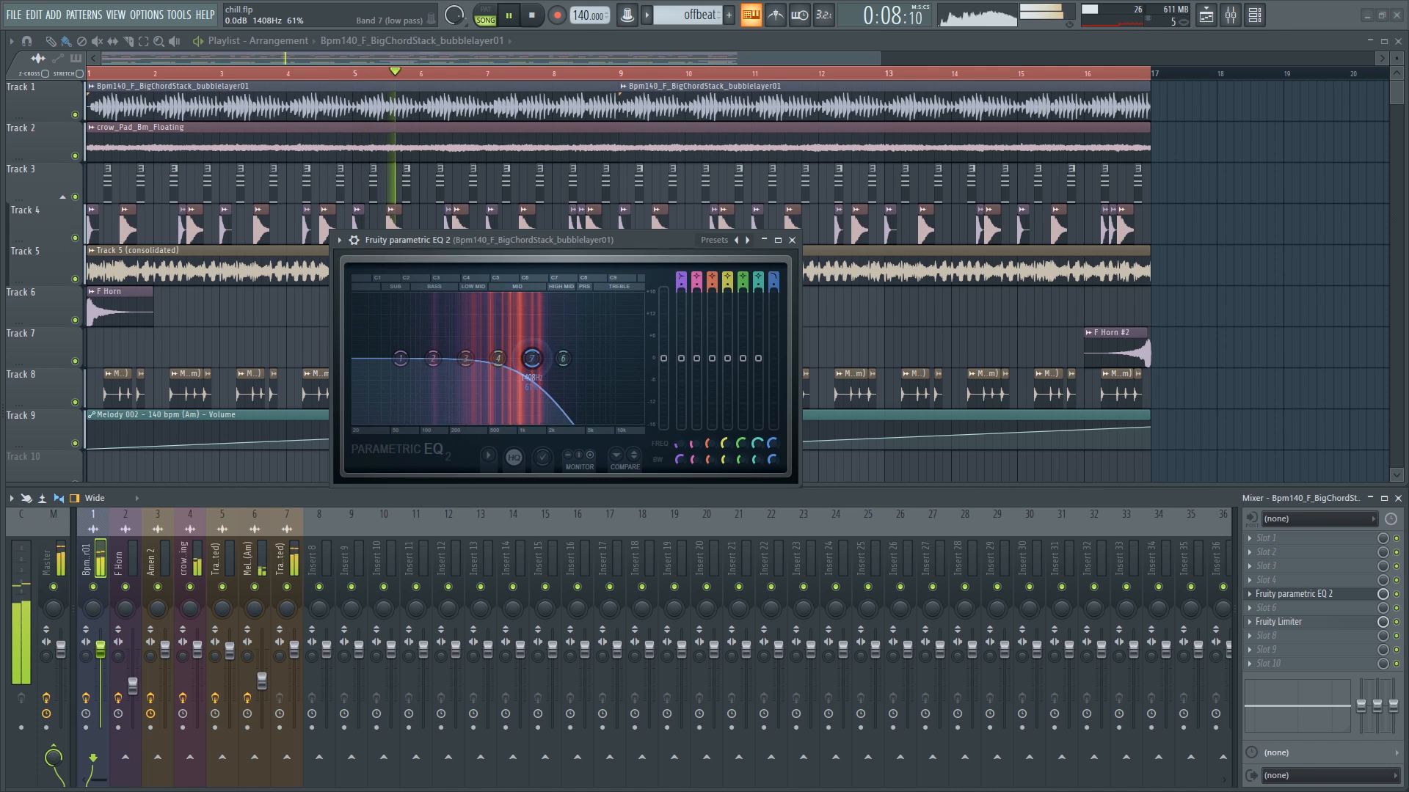
pyautogui.rightClick(466, 359)
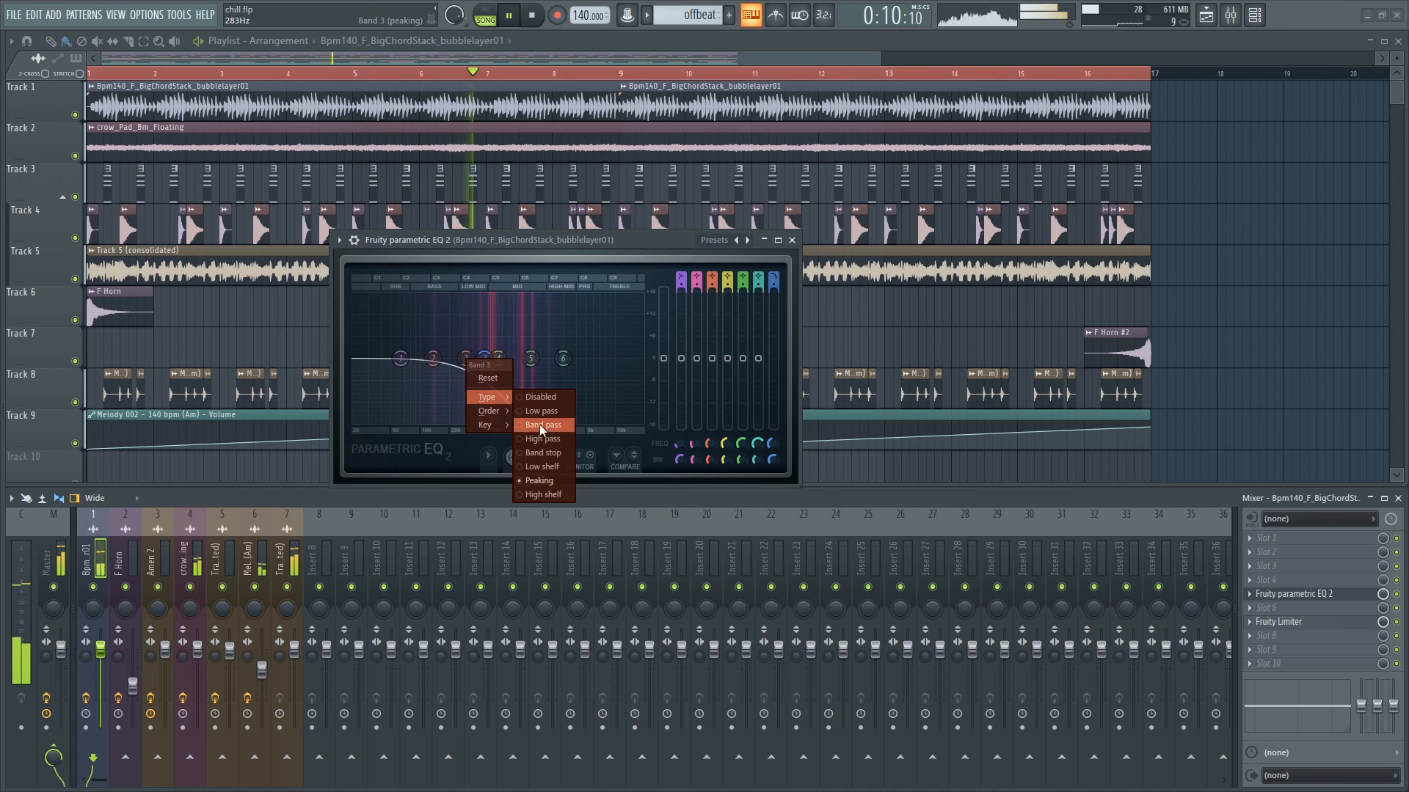
pyautogui.click(542, 440)
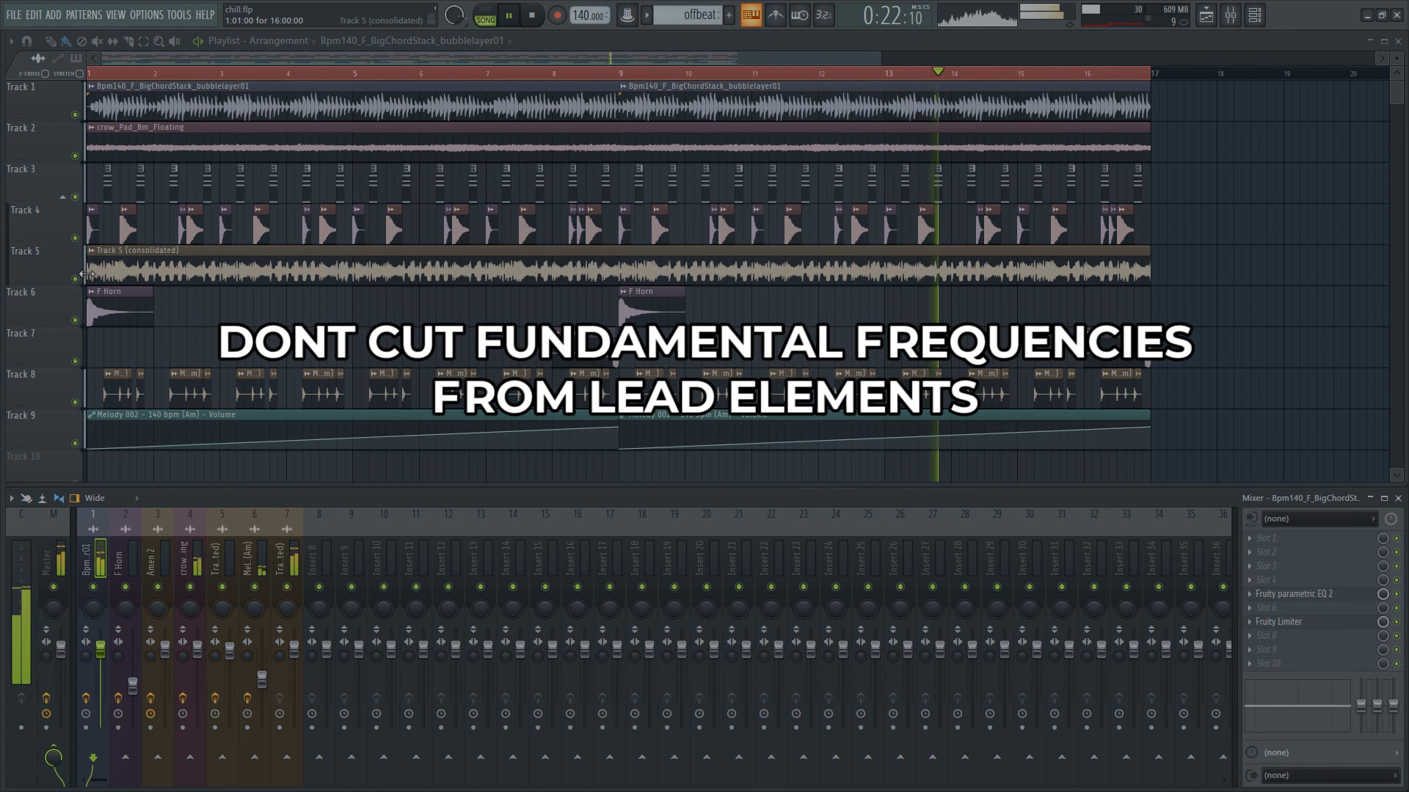
# Cut the lows and highs and raise the mids of Track 5 (consolidated) with its mixer insert EQ
pyautogui.doubleClick(340, 251)
pyautogui.click(507, 173)
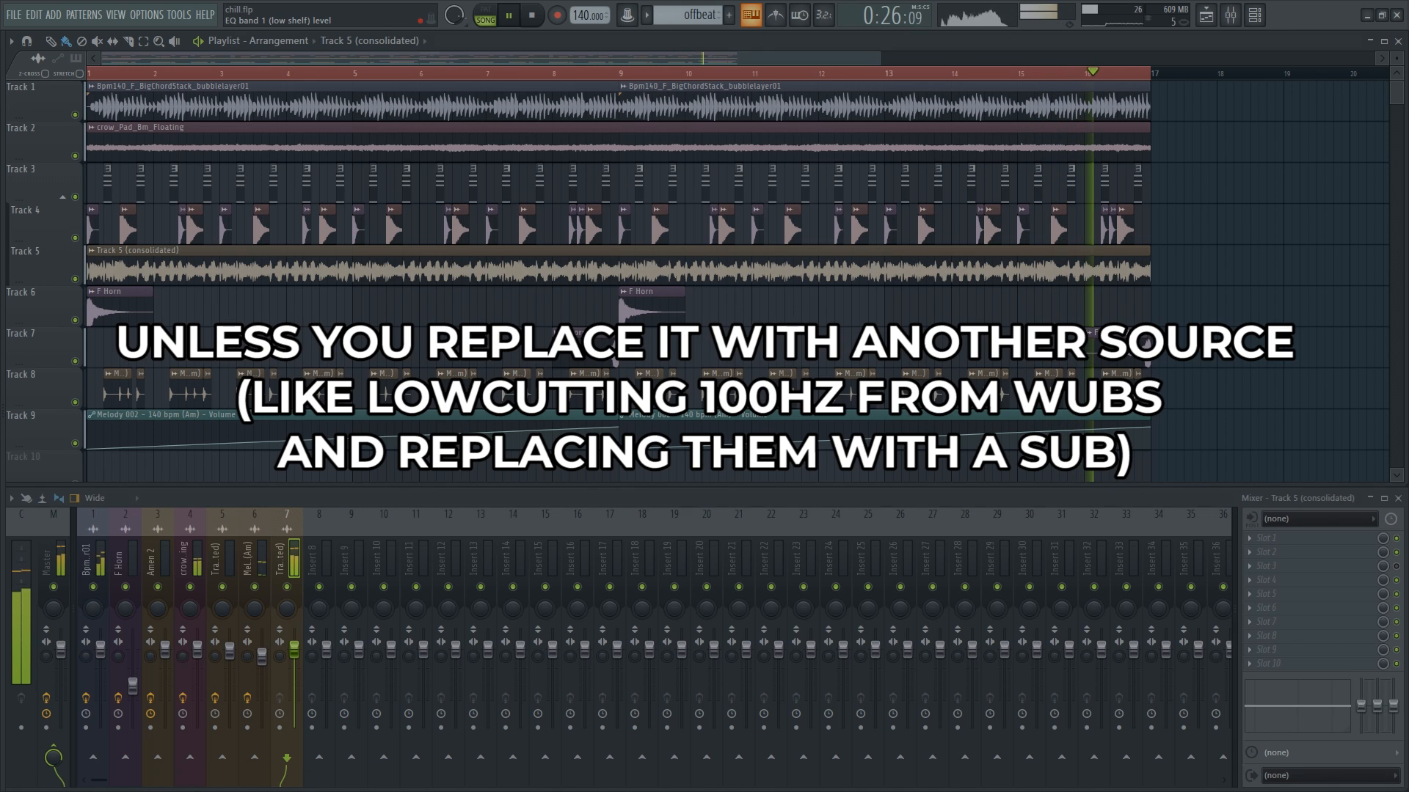
pyautogui.moveTo(1361, 705); pyautogui.dragTo(1393, 724)
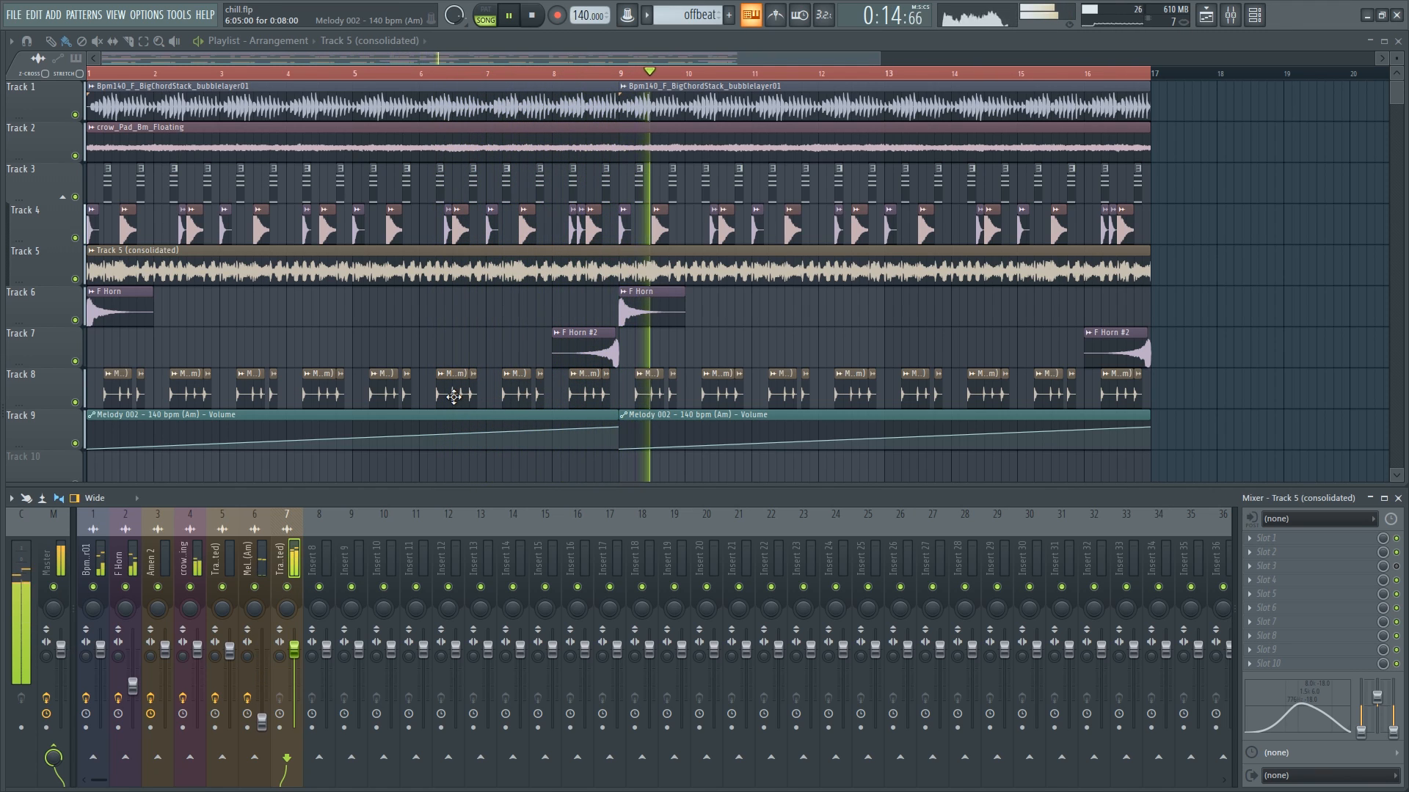
# Route the PhaseOne_Snare6 sample channel to its own mixer insert, number 8
pyautogui.doubleClick(459, 233)
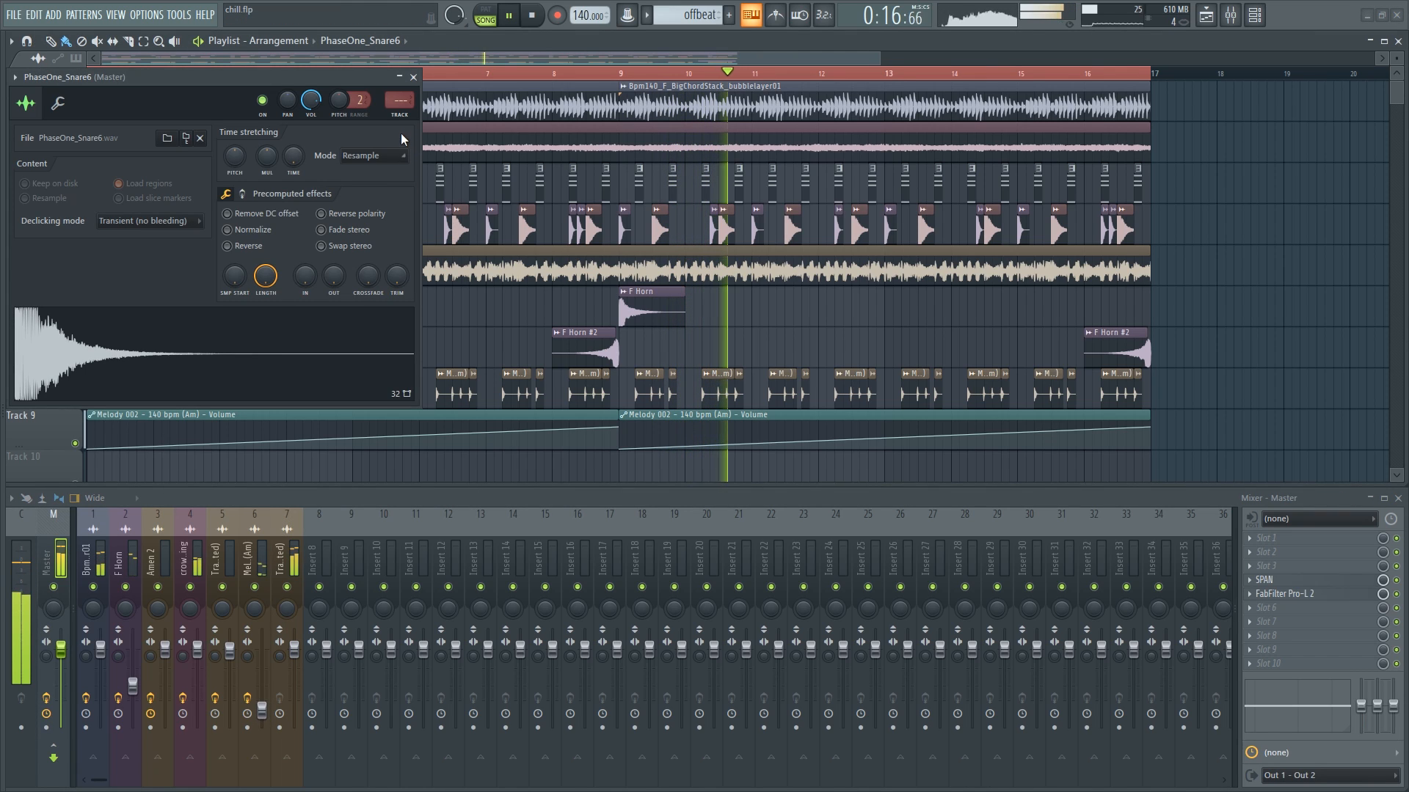
pyautogui.click(400, 99)
pyautogui.click(391, 387)
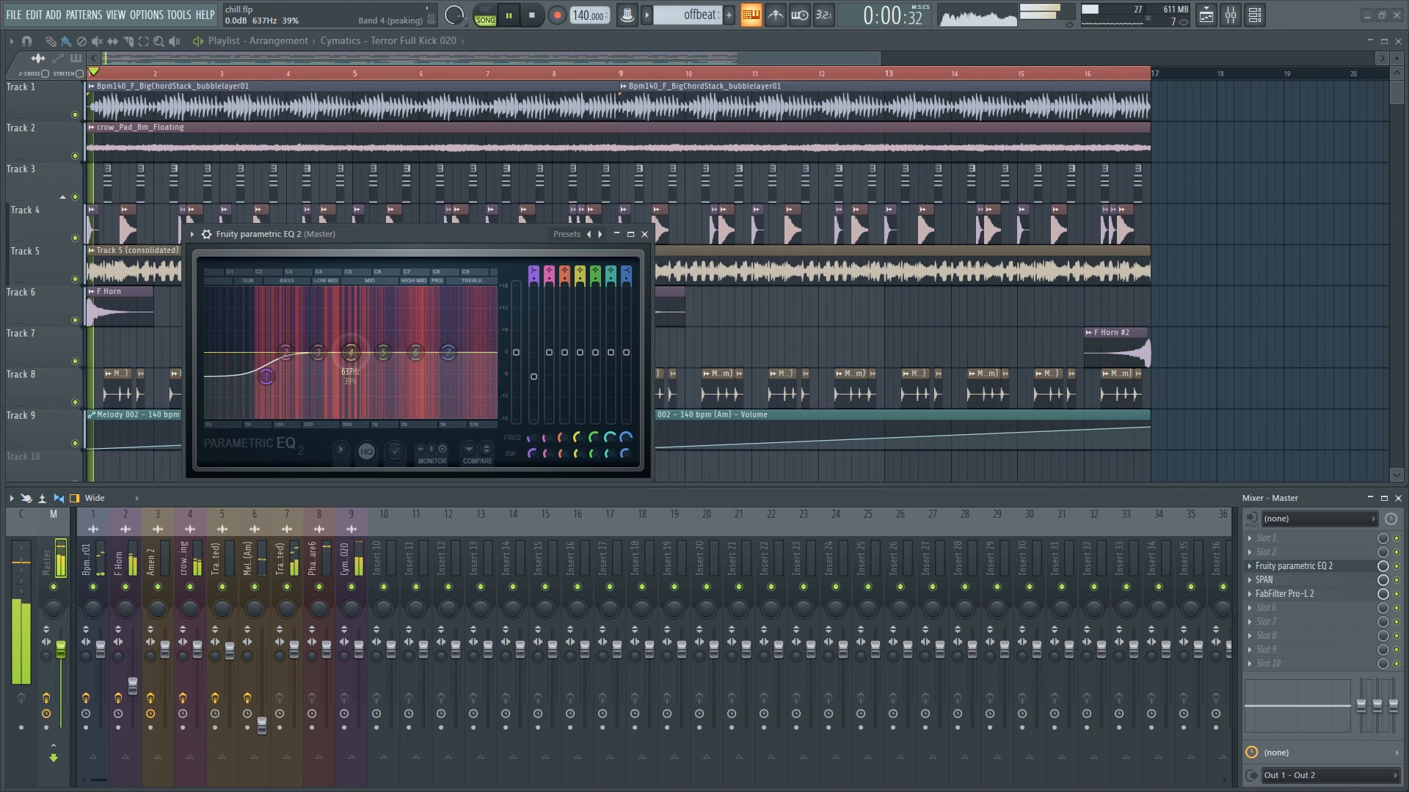
# Shift band 4 of the Master's Fruity parametric EQ 2 higher in frequency, and play the song through the Ozone 8 Imager
pyautogui.moveTo(350, 352); pyautogui.dragTo(377, 345)
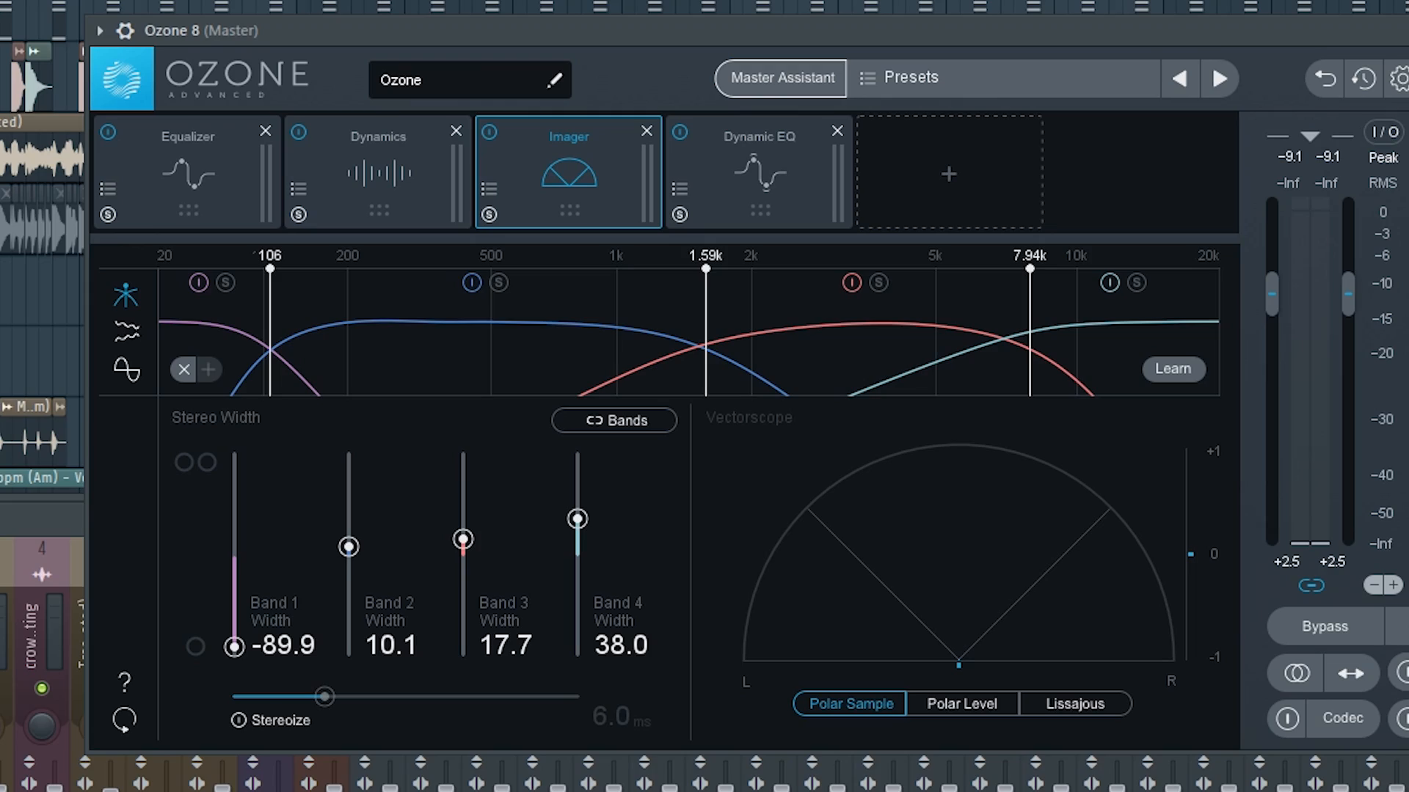
pyautogui.press('space')
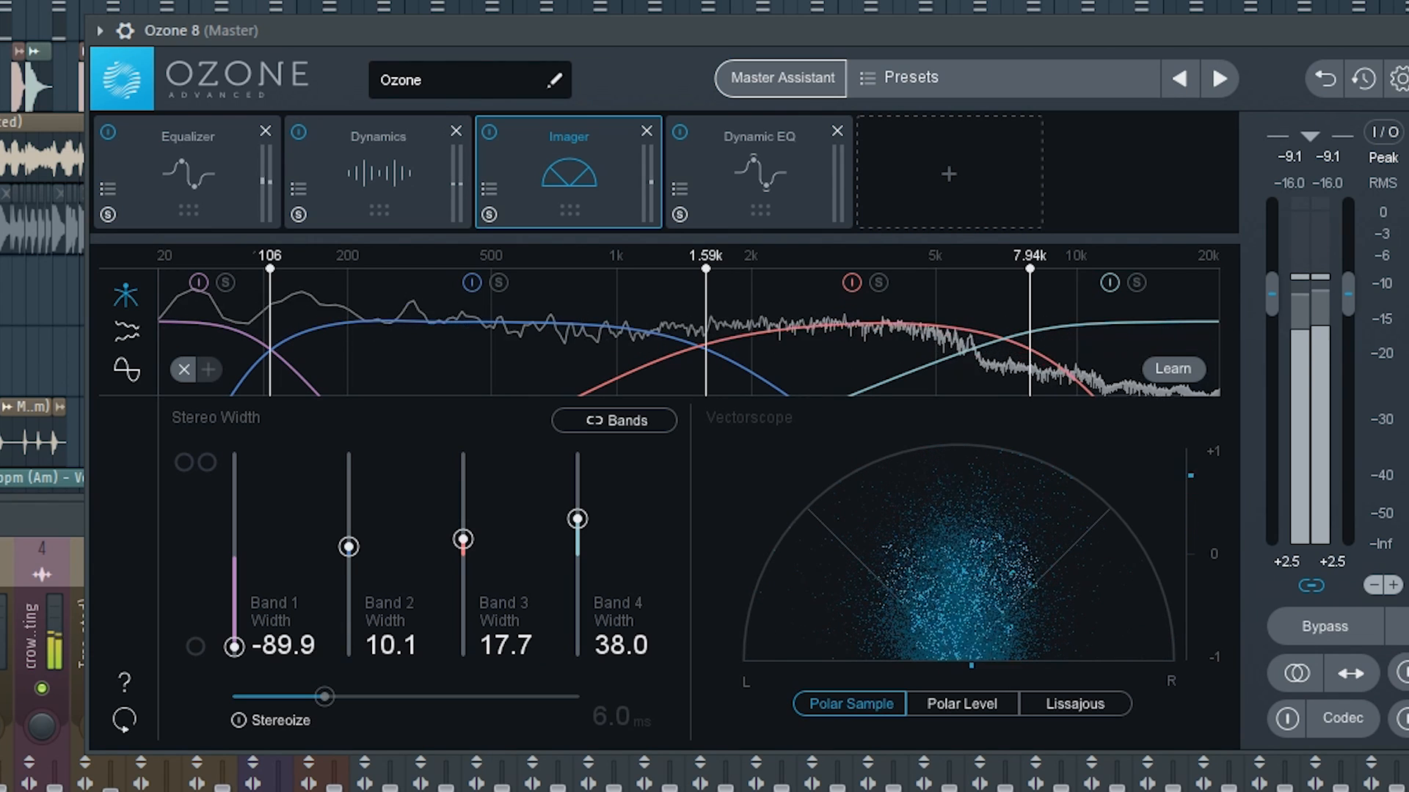
# Solo the Imager's frequency bands one at a time to hear their width, and compare the mix with the Imager bypassed and enabled
pyautogui.click(225, 280)
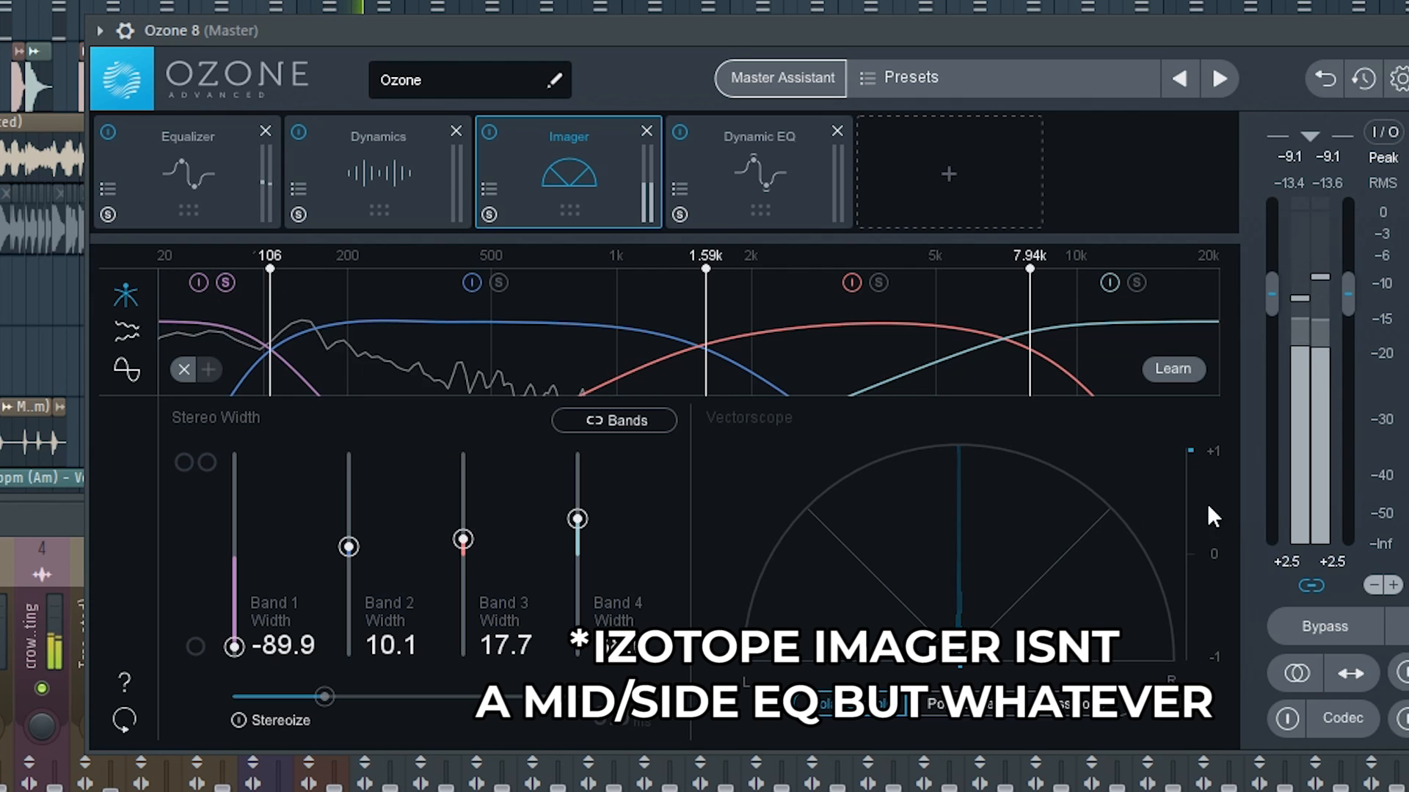
pyautogui.click(499, 283)
pyautogui.click(225, 282)
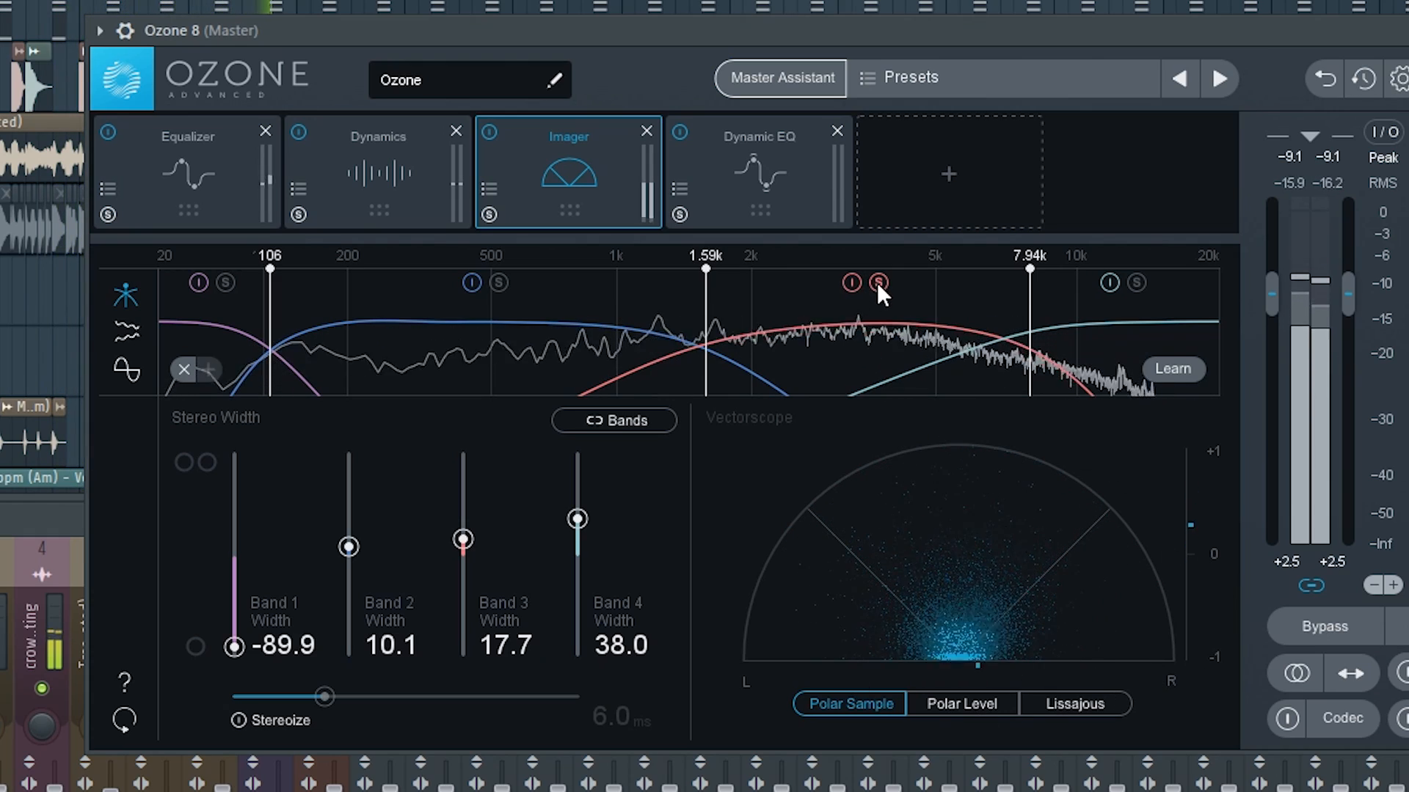
pyautogui.click(1136, 283)
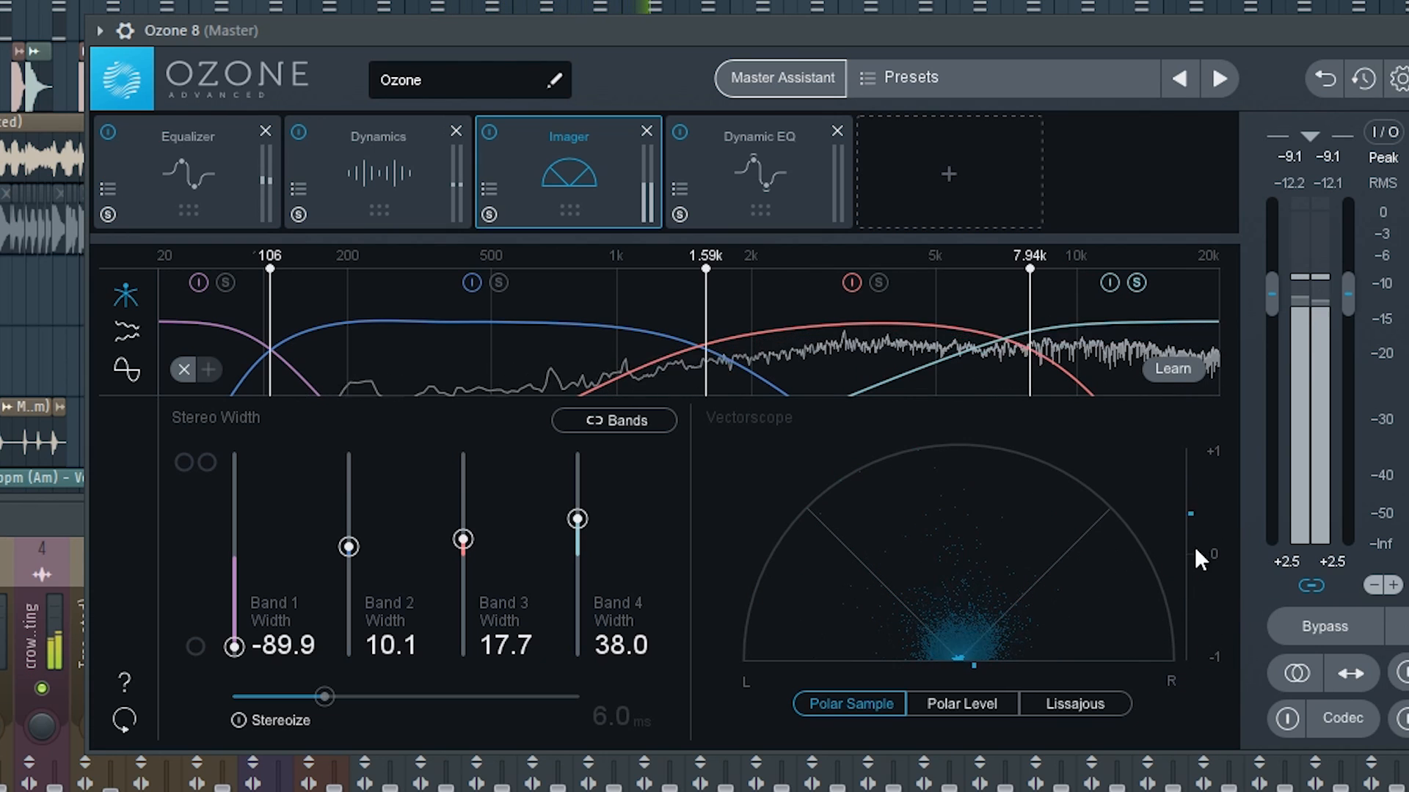
pyautogui.click(1135, 283)
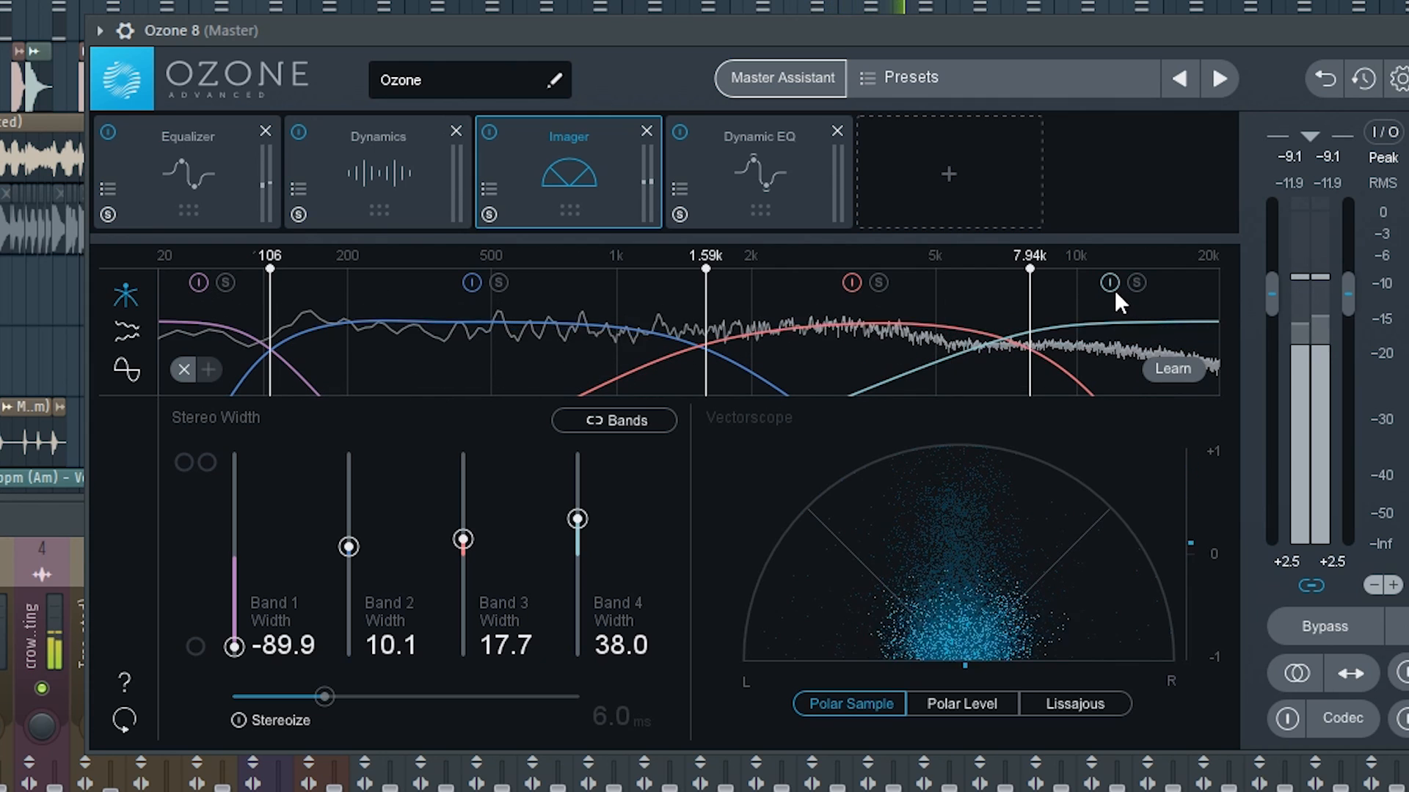
pyautogui.click(489, 132)
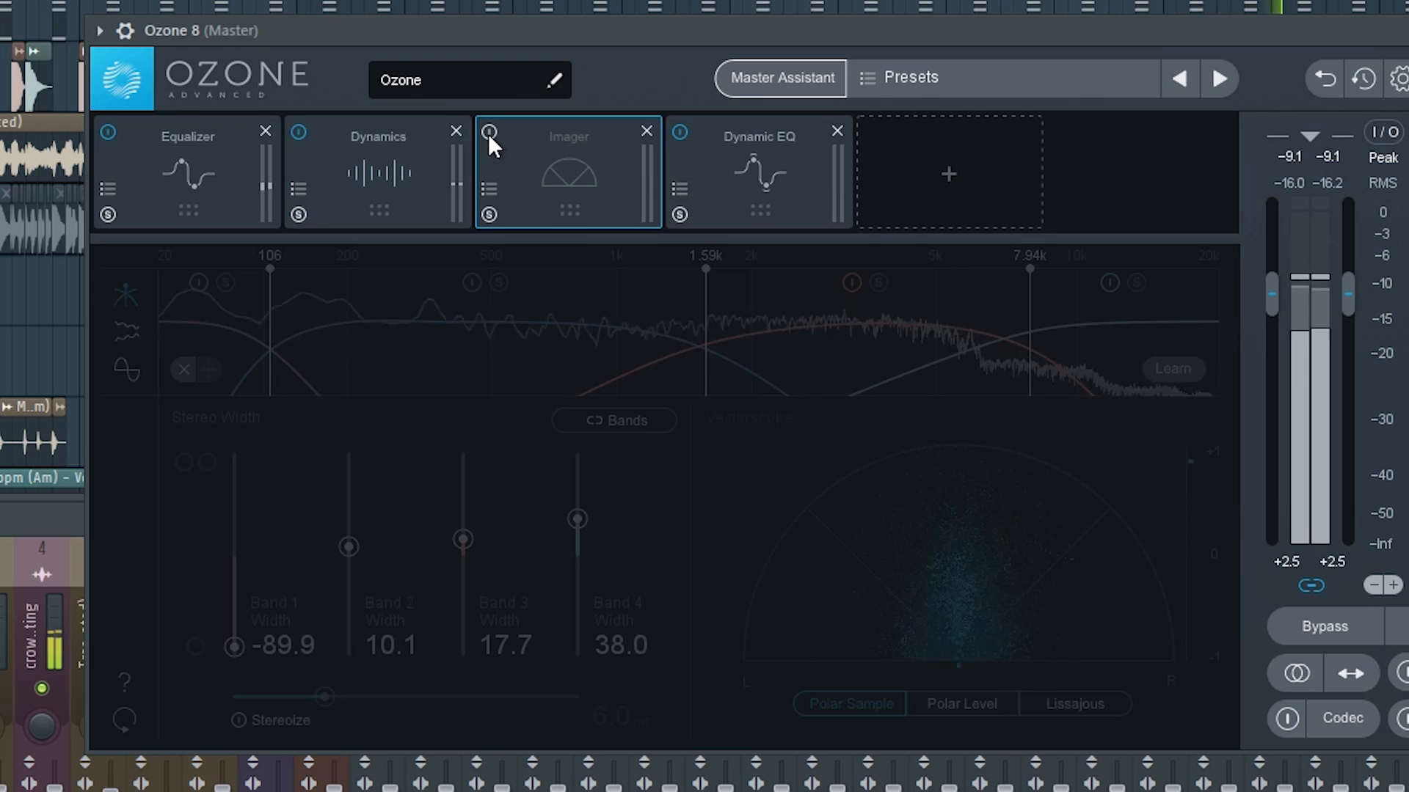
pyautogui.click(489, 133)
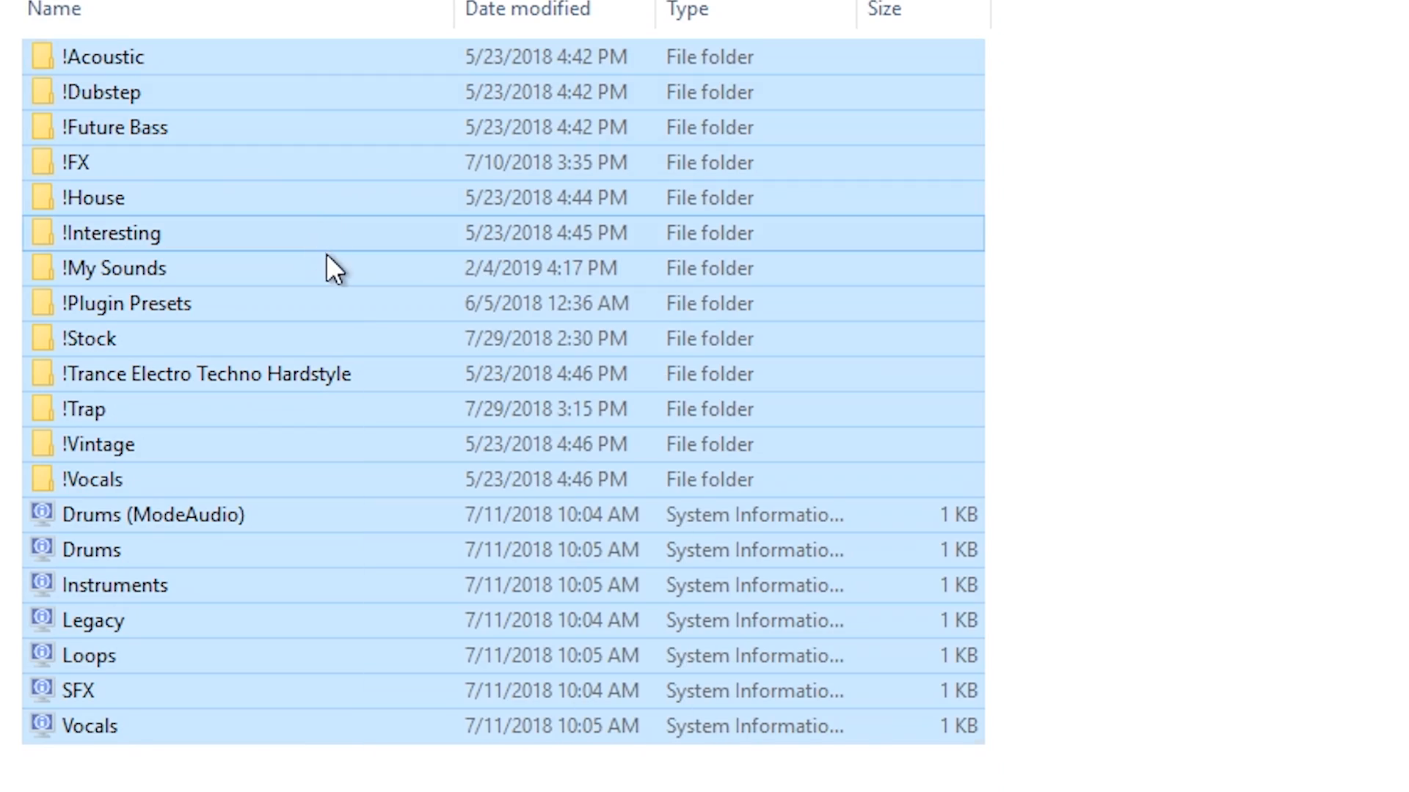
# In File Explorer, show the combined properties of all selected sample folders and files
pyautogui.hotkey('alt', 'Return')
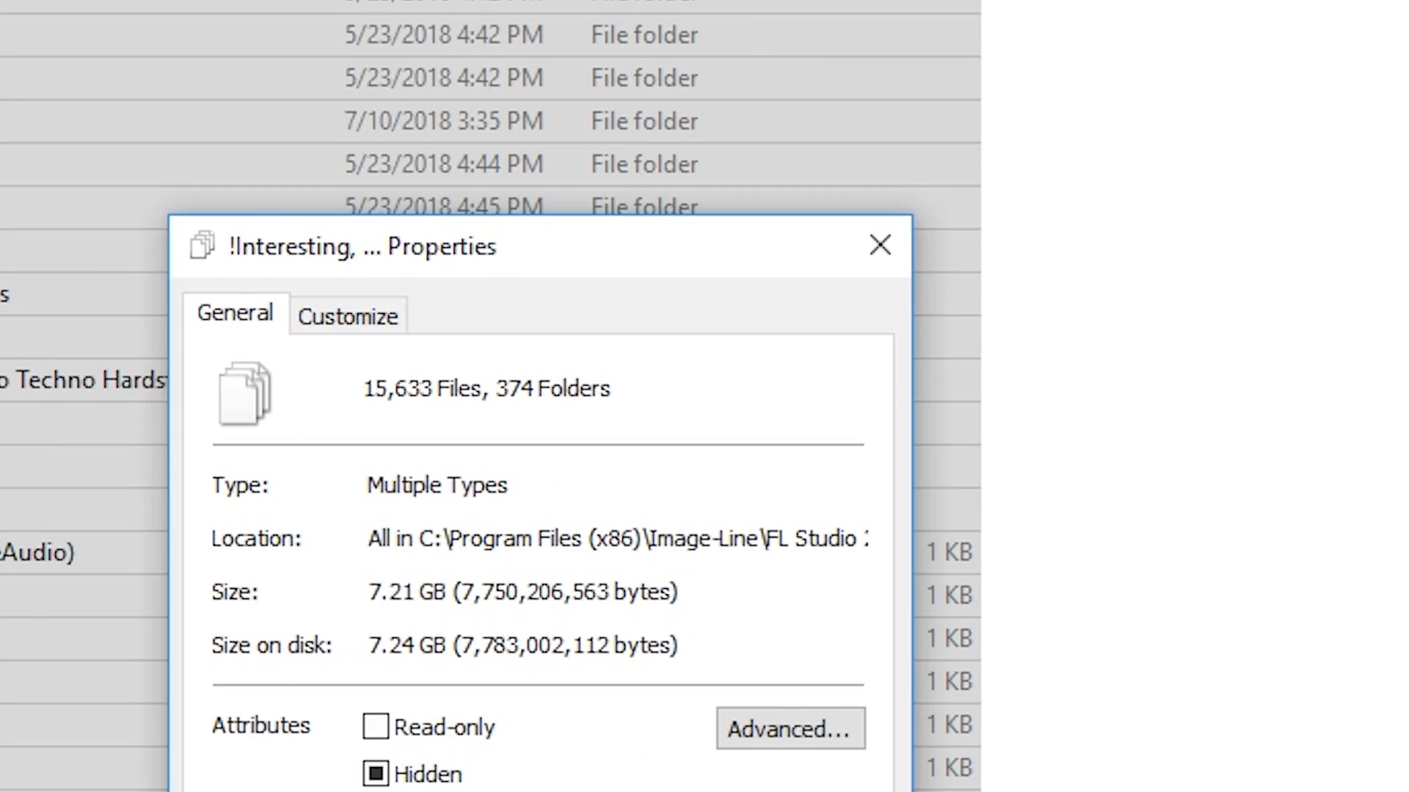
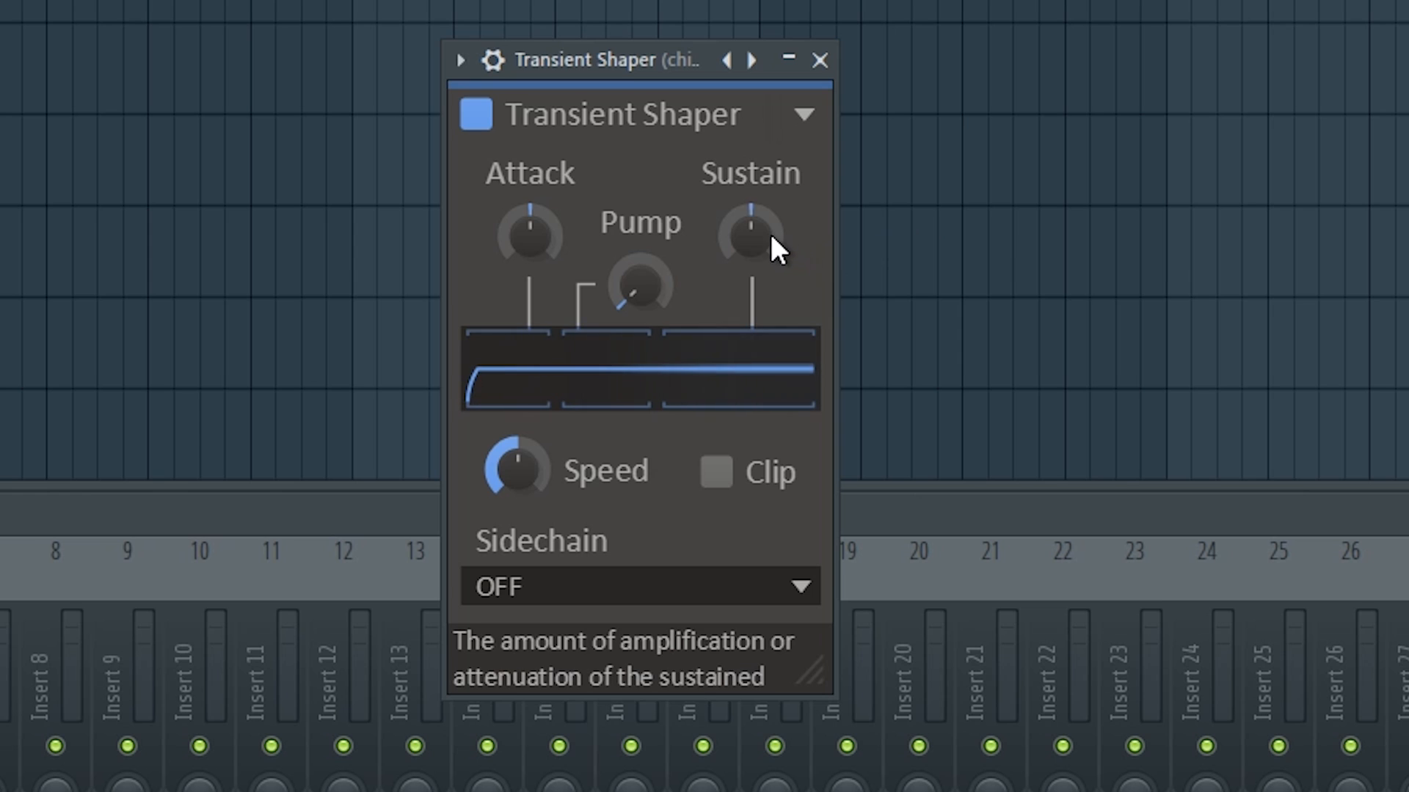
# In the Transient Shaper, lower the Sustain and raise the Speed slightly
pyautogui.moveTo(750, 236); pyautogui.dragTo(751, 266)
pyautogui.moveTo(518, 468); pyautogui.dragTo(521, 452)
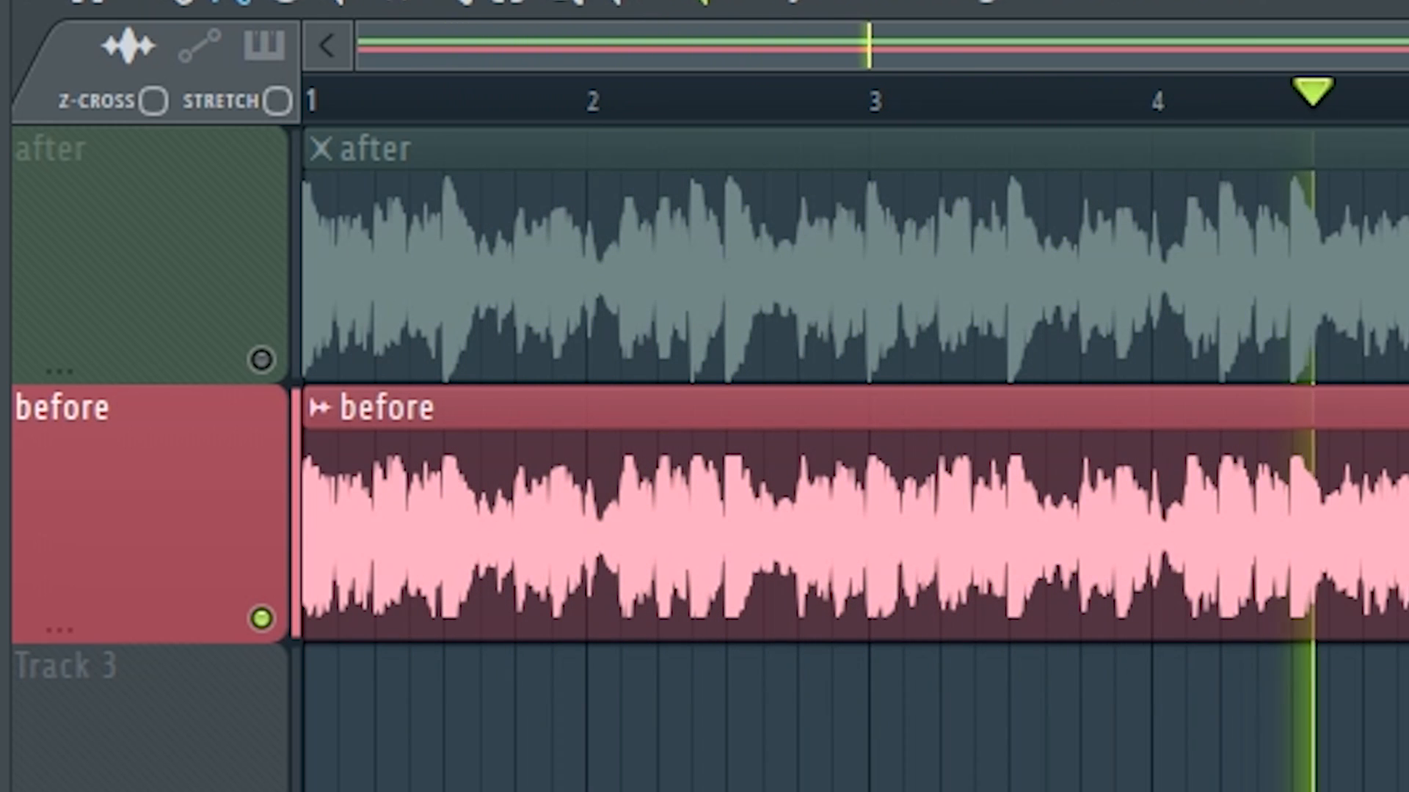
# Stop the before track, solo the after track and play it for comparison
pyautogui.press('space')
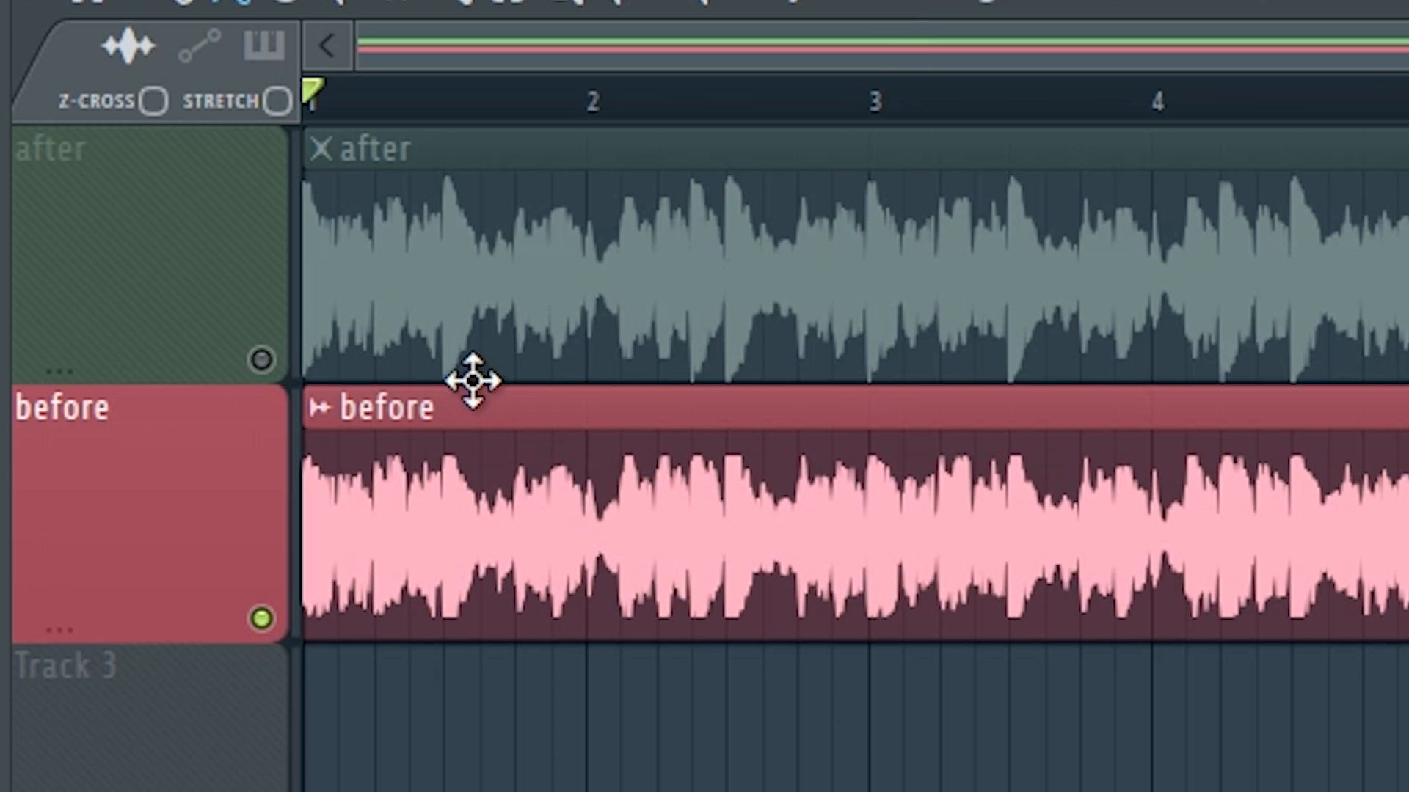
pyautogui.rightClick(261, 359)
pyautogui.press('space')
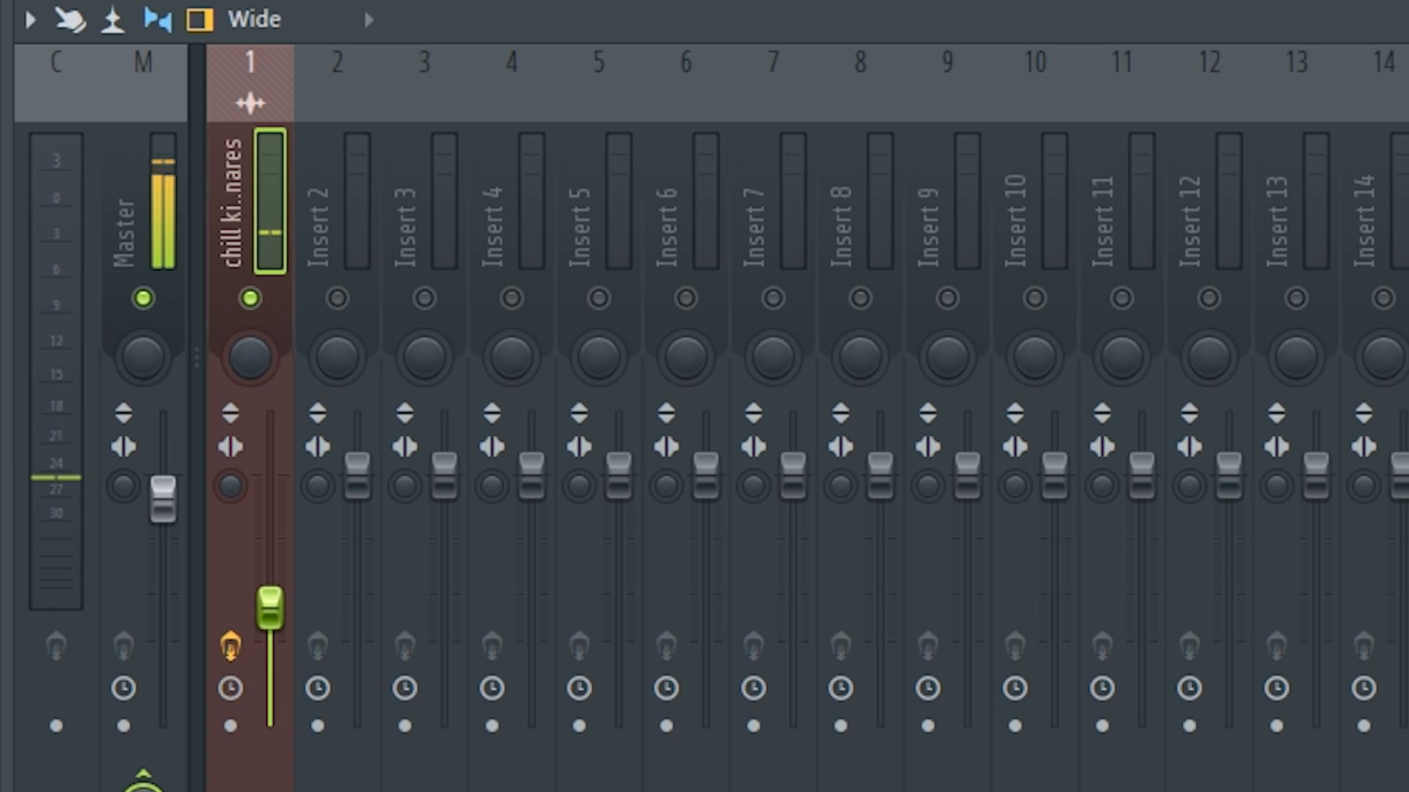
# Select the Master mixer track, and reset the volume fader of insert 1 to its default after raising it
pyautogui.click(145, 73)
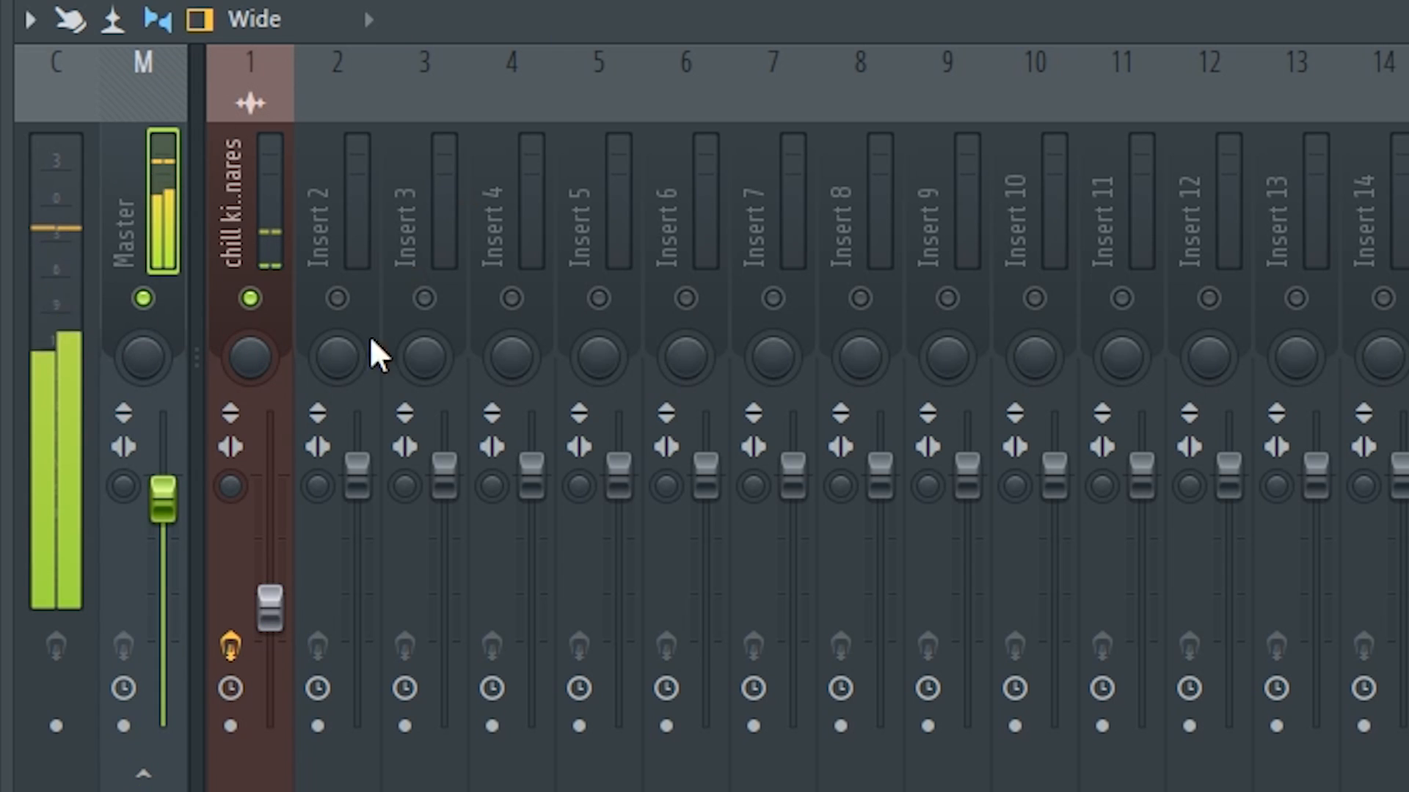
pyautogui.moveTo(270, 609); pyautogui.dragTo(270, 487)
pyautogui.rightClick(272, 487)
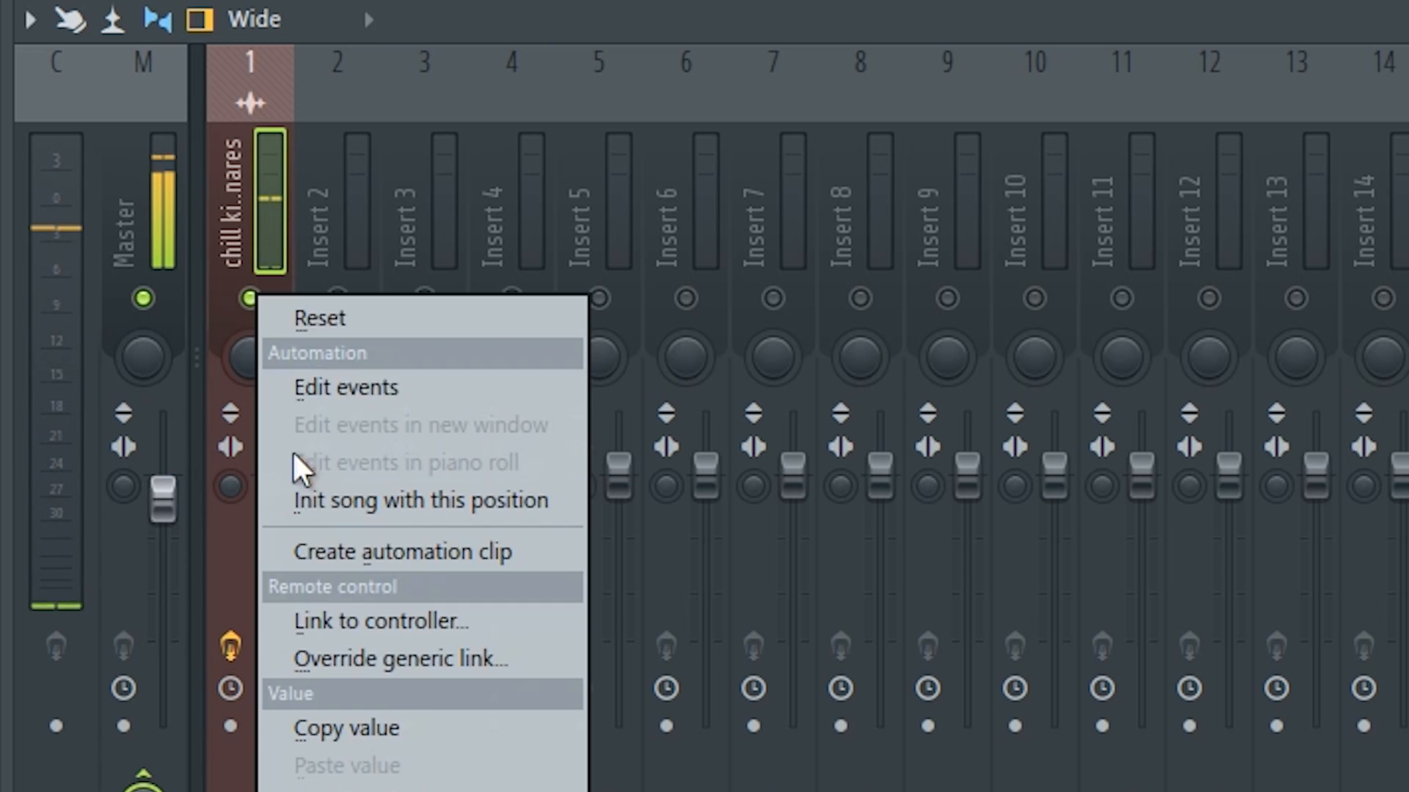
pyautogui.click(321, 319)
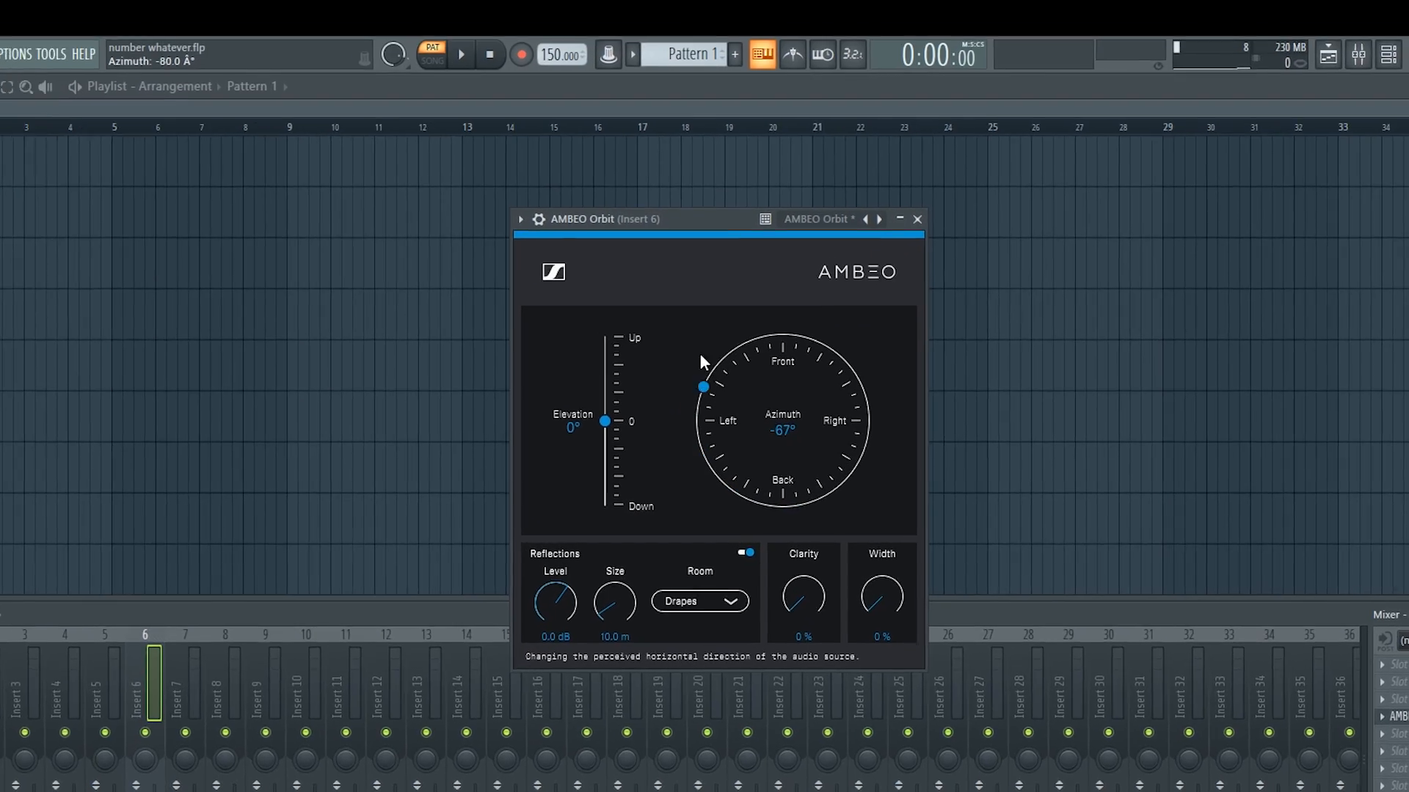
# Sweep the azimuth of AMBEO Orbit on Insert 6 around the circle, passing across the front and the right side
pyautogui.moveTo(701, 356); pyautogui.dragTo(919, 378)
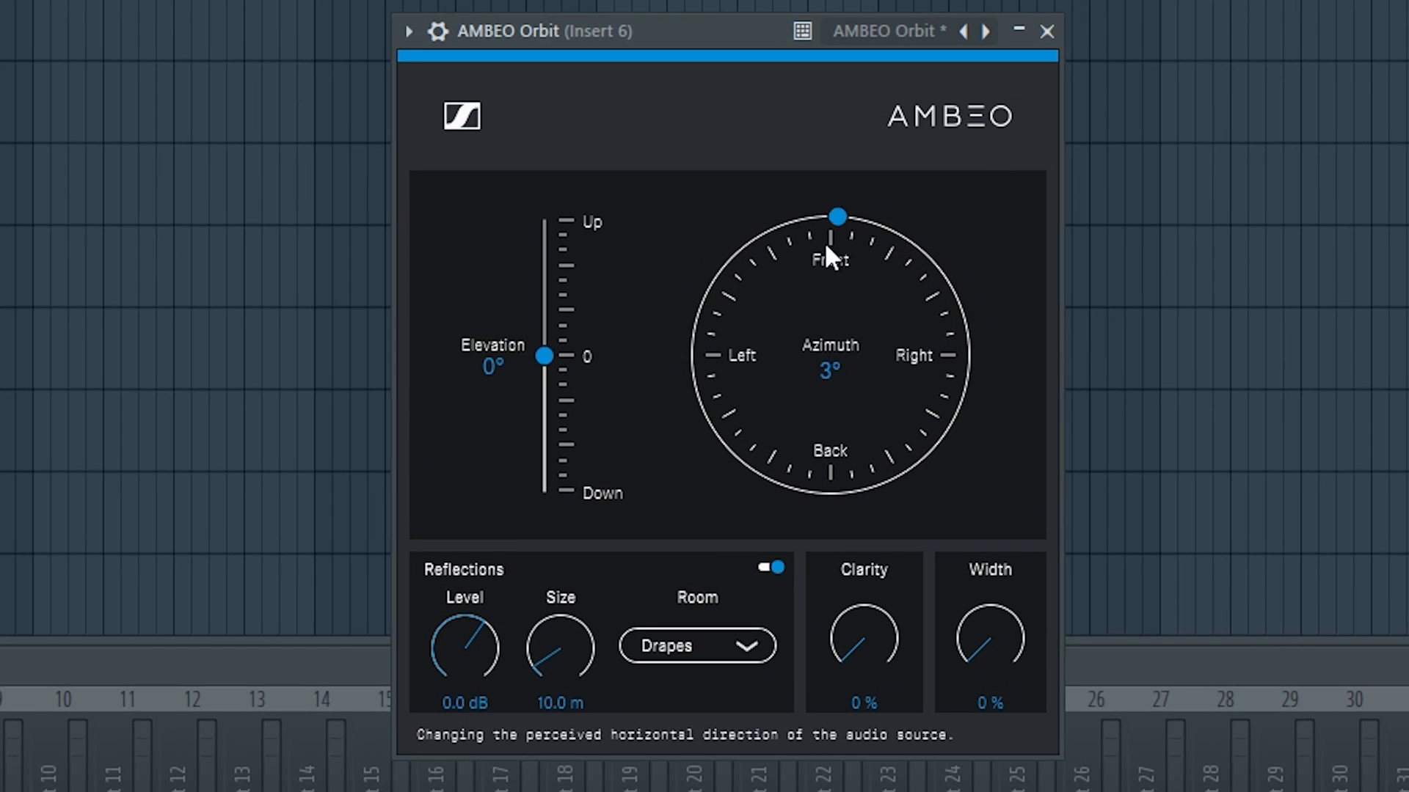
pyautogui.moveTo(935, 428); pyautogui.dragTo(795, 306)
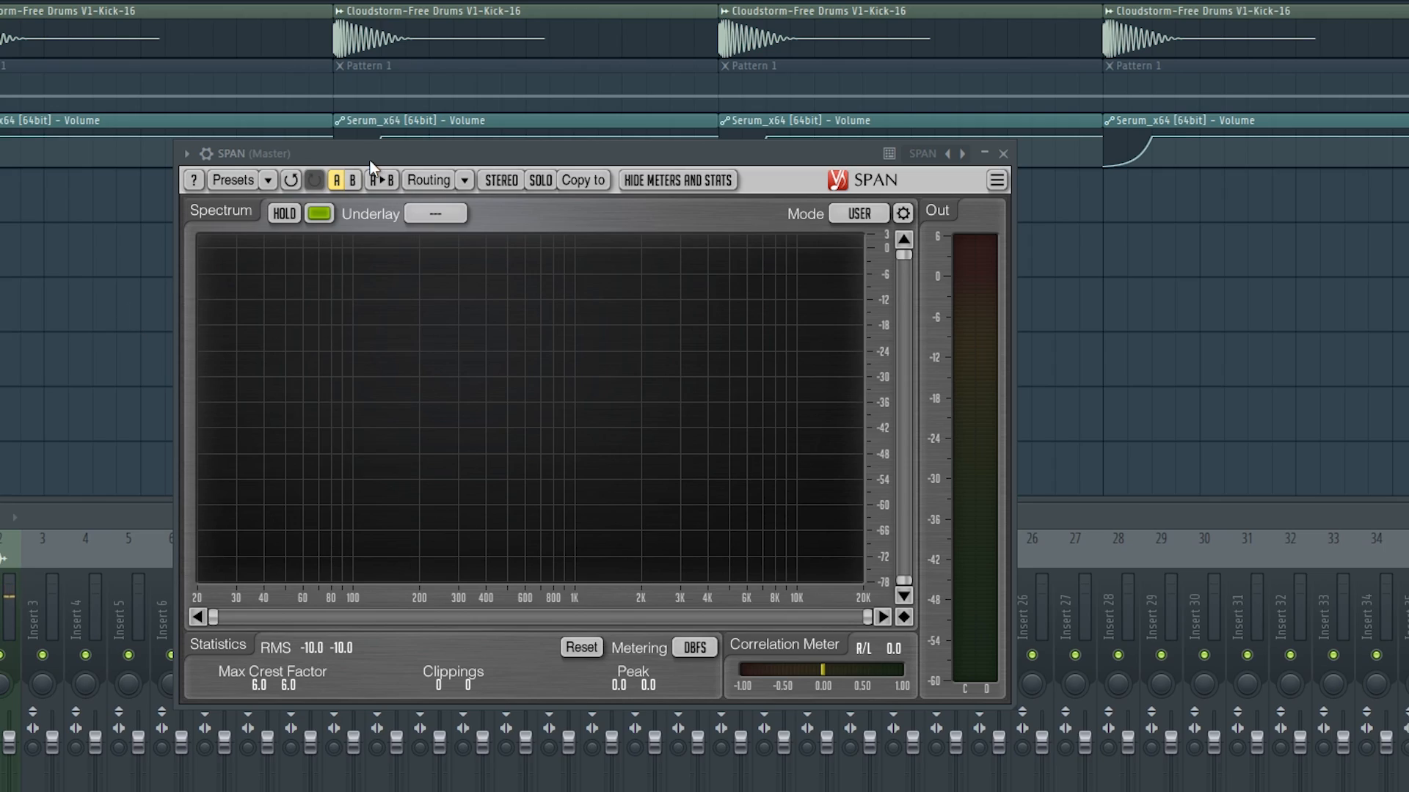
# Move the SPAN window lower, and place the Cloudstorm-Free Drums V1-Kick-6 sample on the playlist's kick track
pyautogui.moveTo(371, 165); pyautogui.dragTo(359, 199)
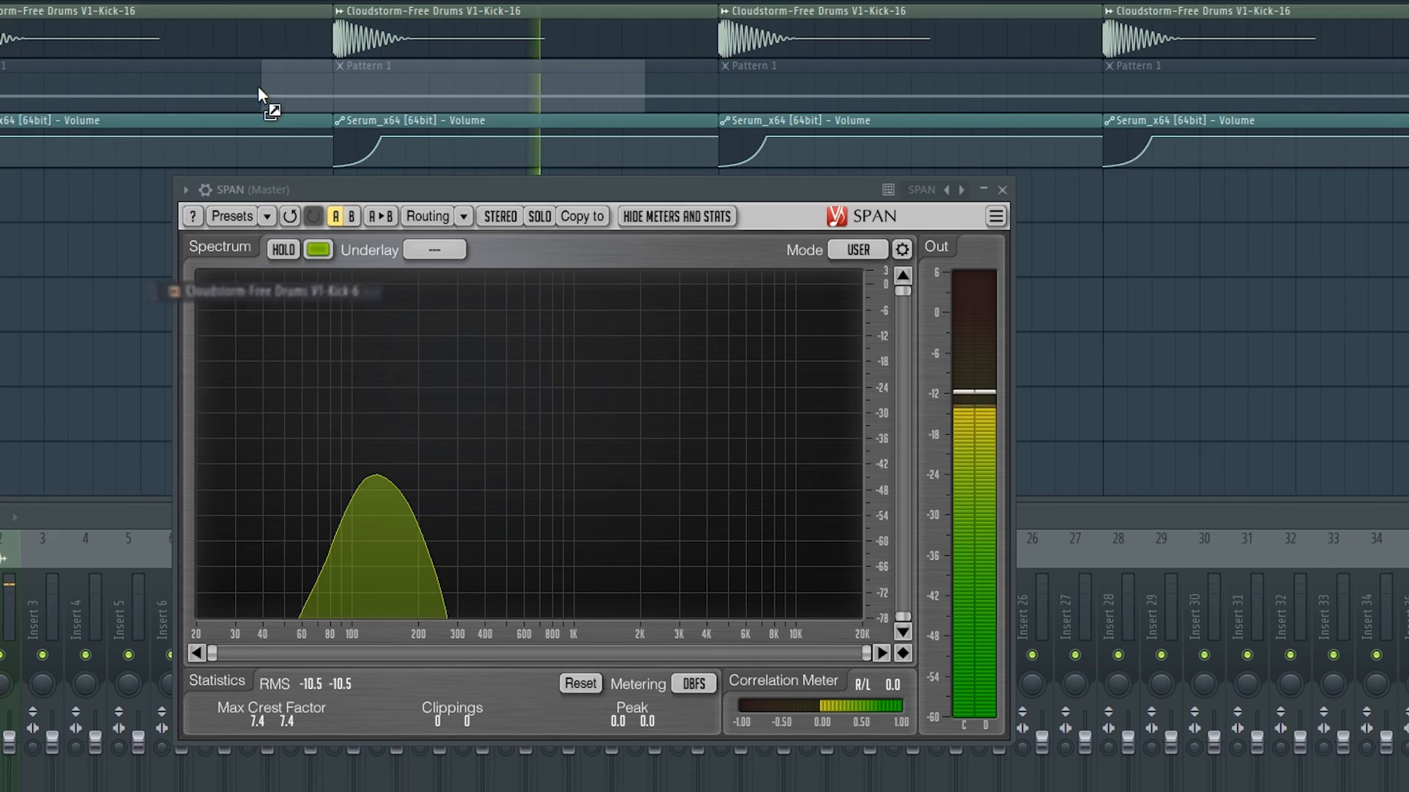
pyautogui.moveTo(267, 104); pyautogui.dragTo(4, 30)
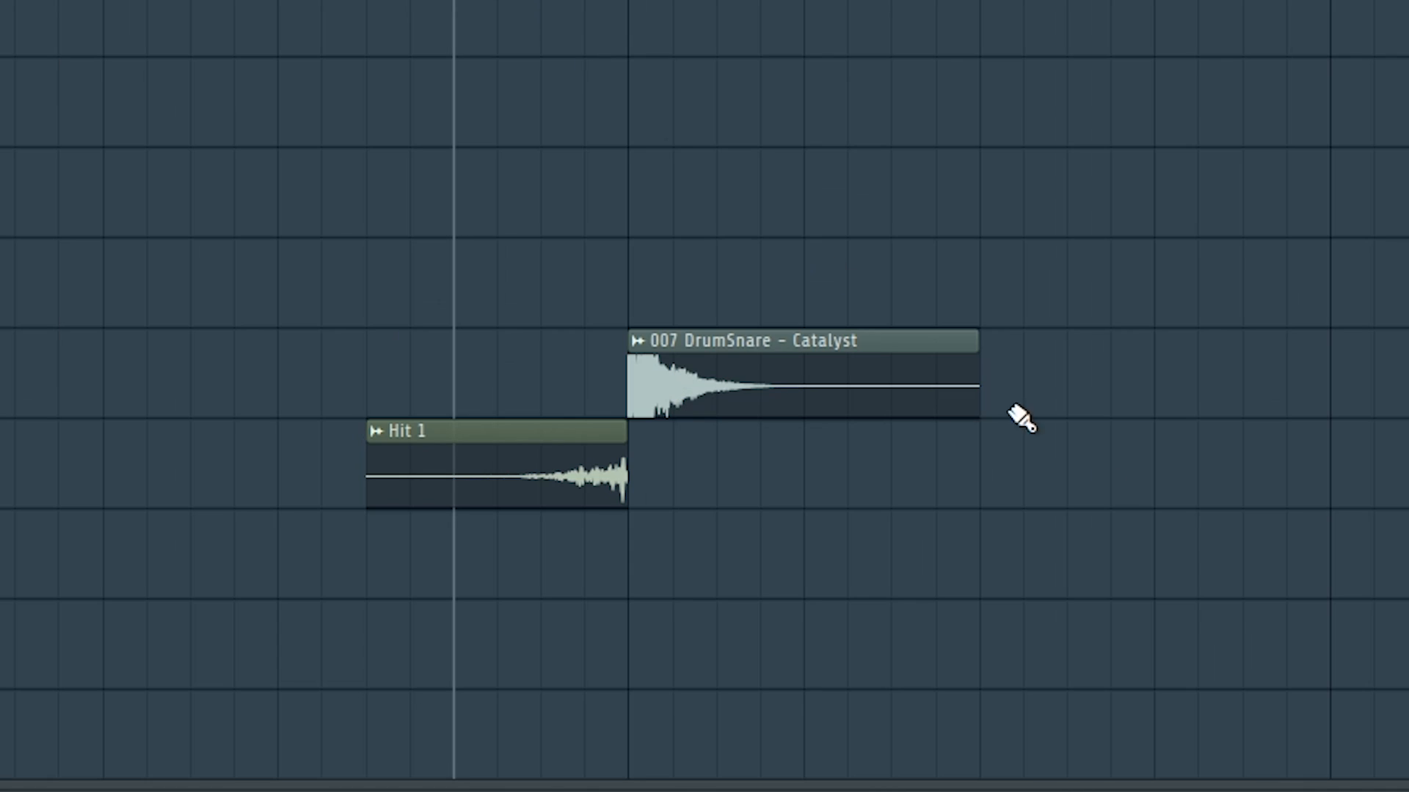
# Audition the reversed Hit 1 and the reversed DrumSnare clip leading into the 007 DrumSnare - Catalyst hit
pyautogui.press('space')
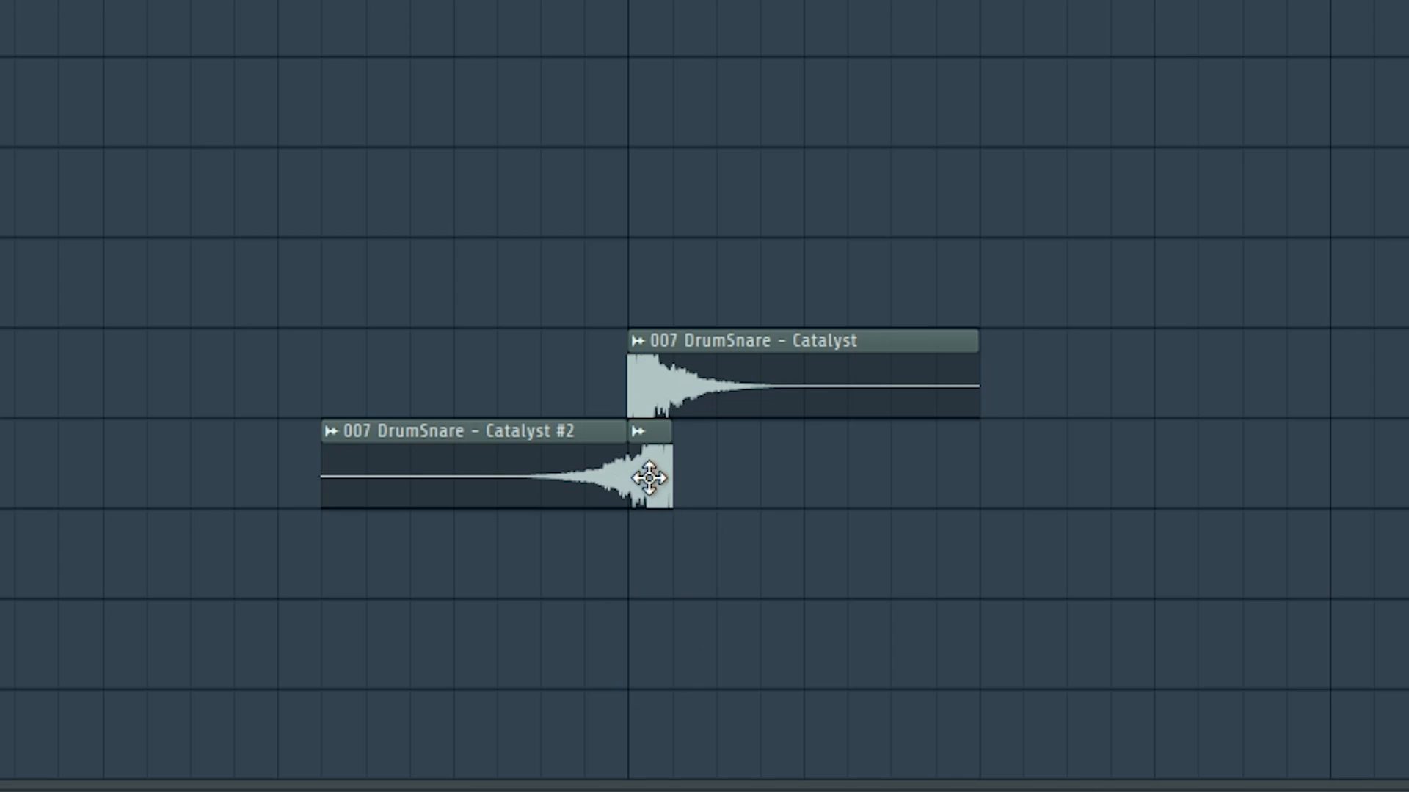
pyautogui.press('space')
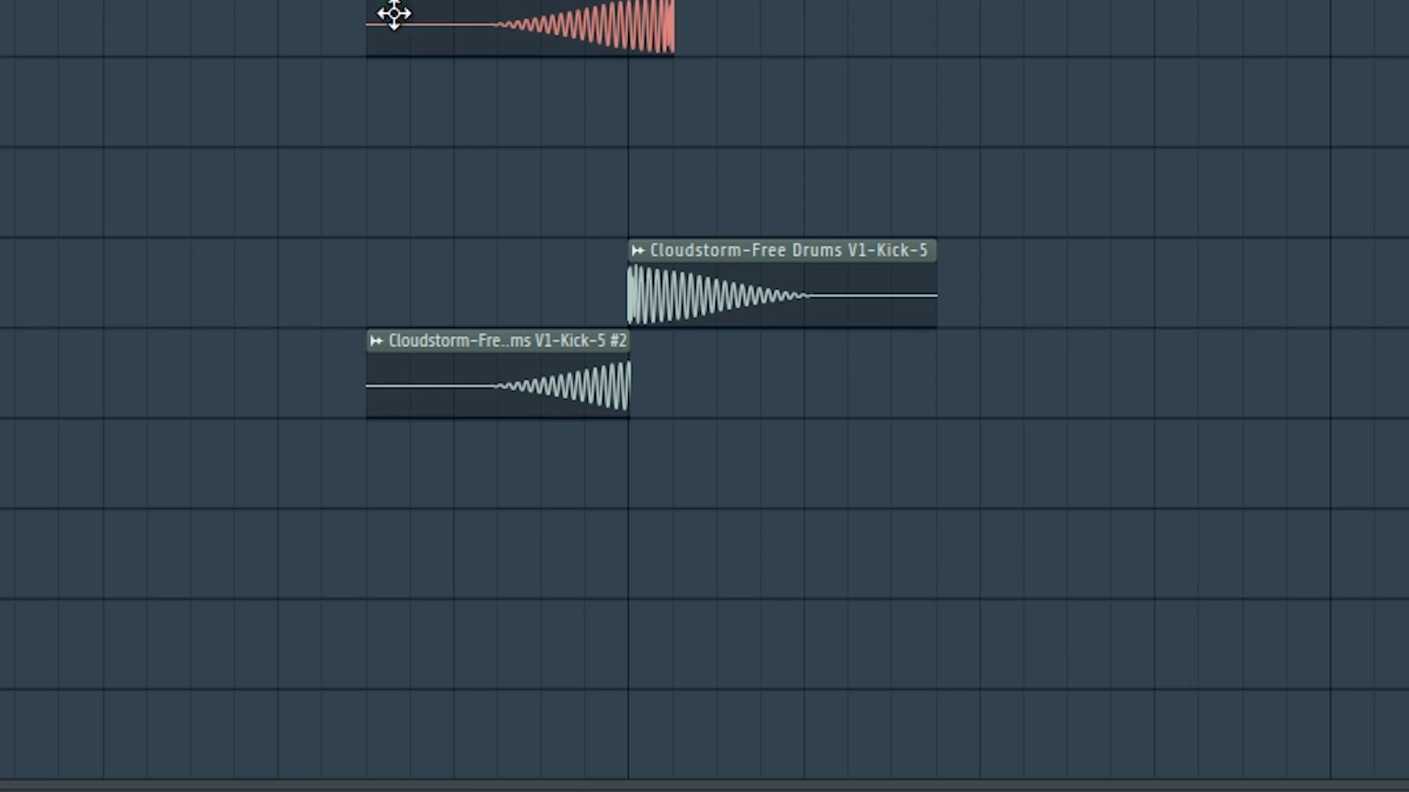
# Delete the extra selected reversed kick clip, and play the other reversed kick leading into Cloudstorm-Free Drums V1-Kick-5
pyautogui.rightClick(394, 14)
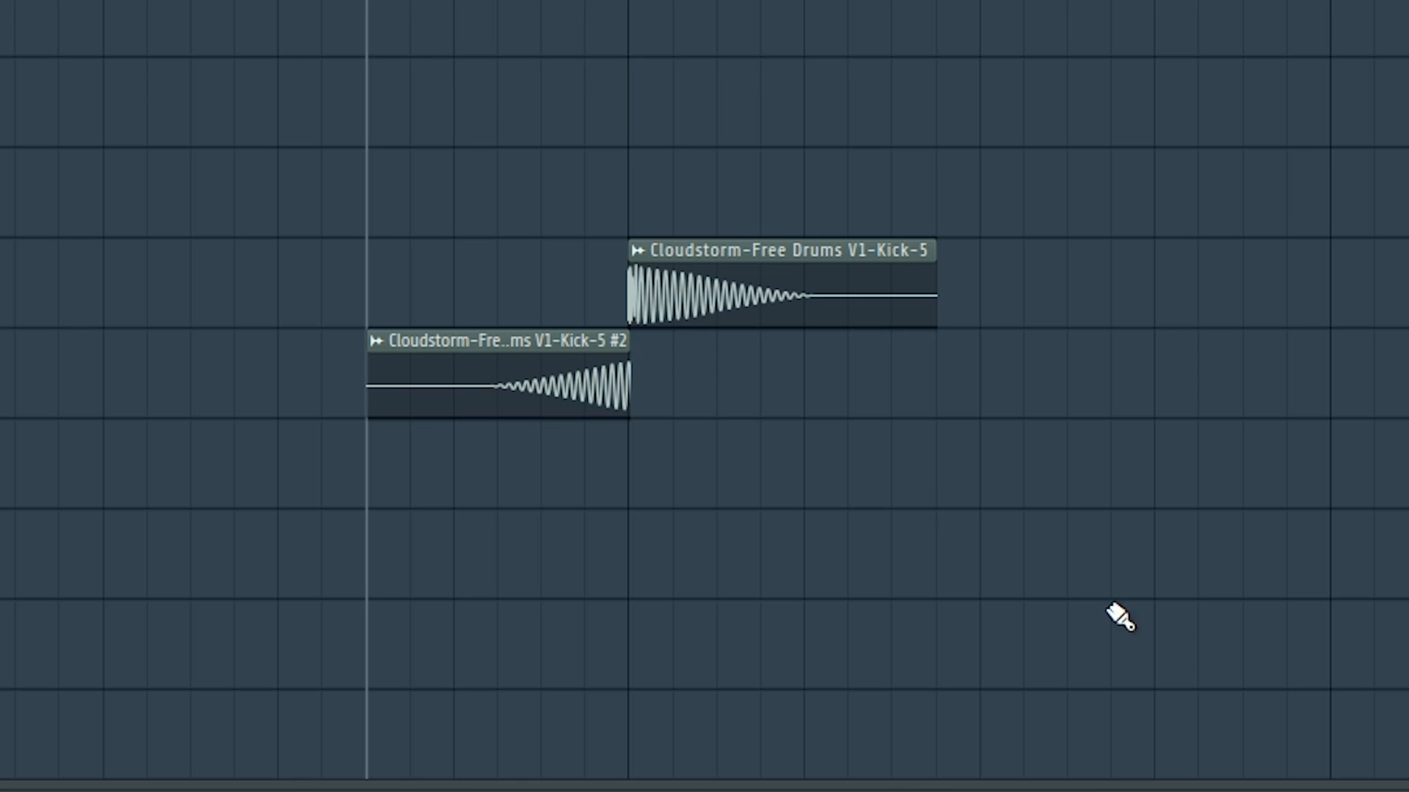
pyautogui.press('space')
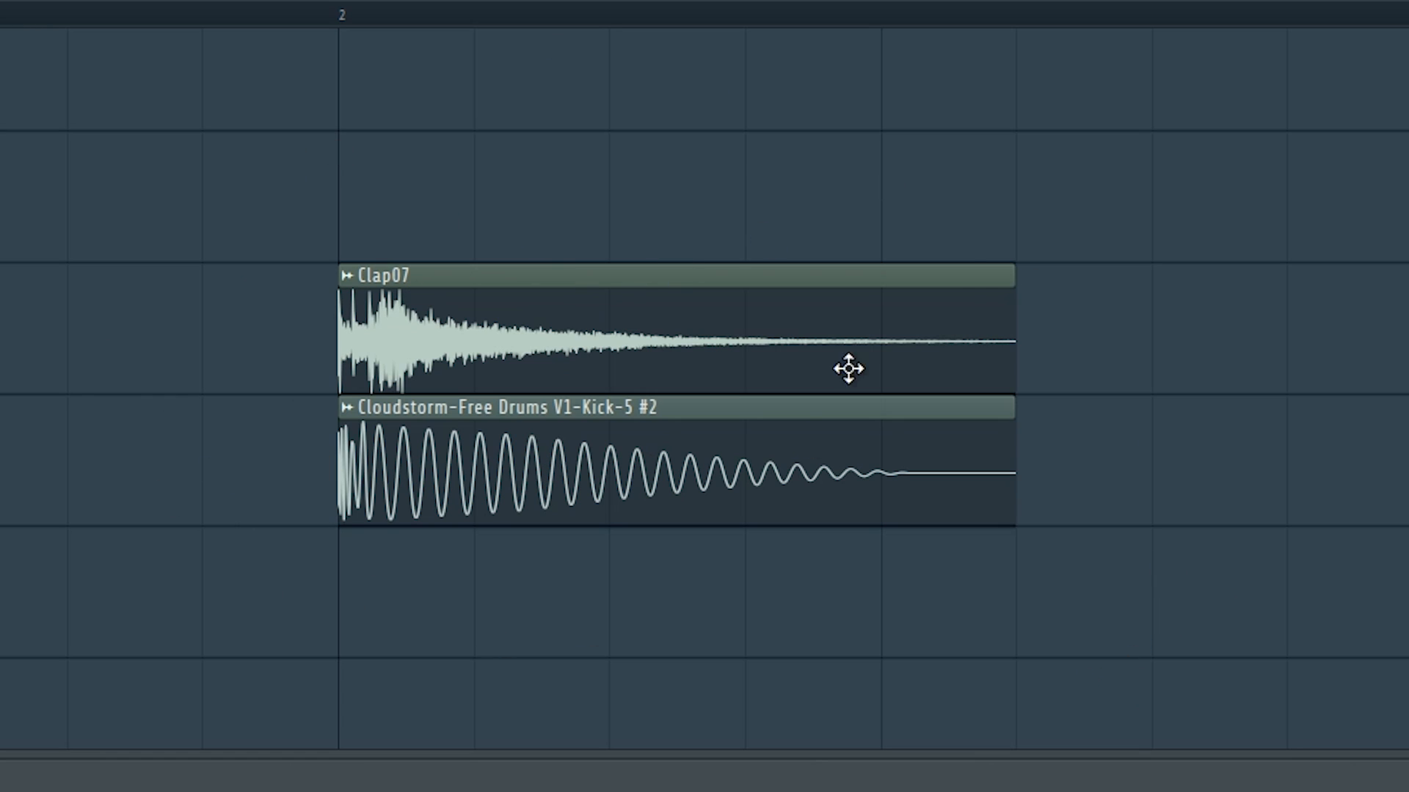
# Repeat the Clap07 clip along its track above the kicks, and shift all the claps slightly earlier than the kicks
pyautogui.click(1057, 340)
pyautogui.scroll(-3, 641, 359)
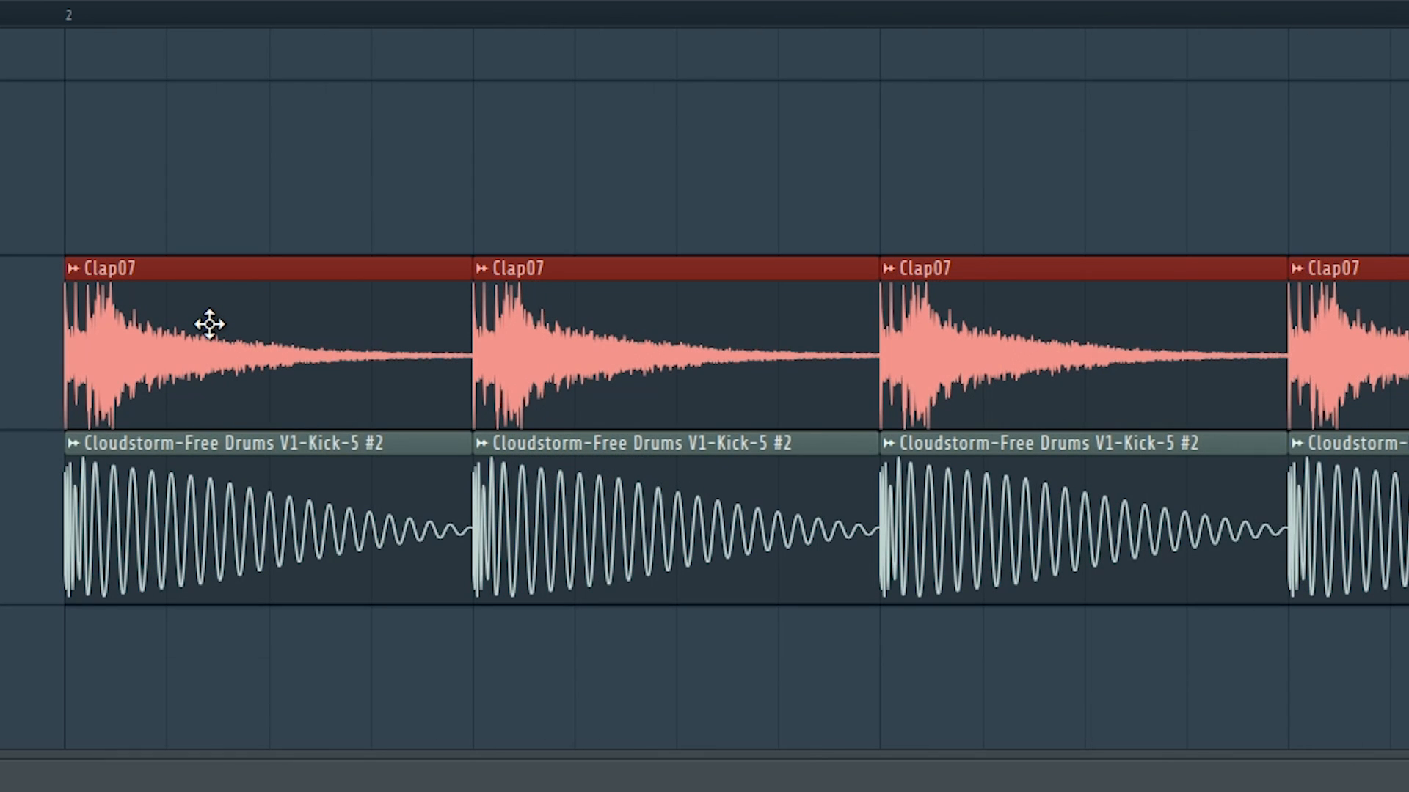
pyautogui.moveTo(208, 324); pyautogui.dragTo(178, 329)
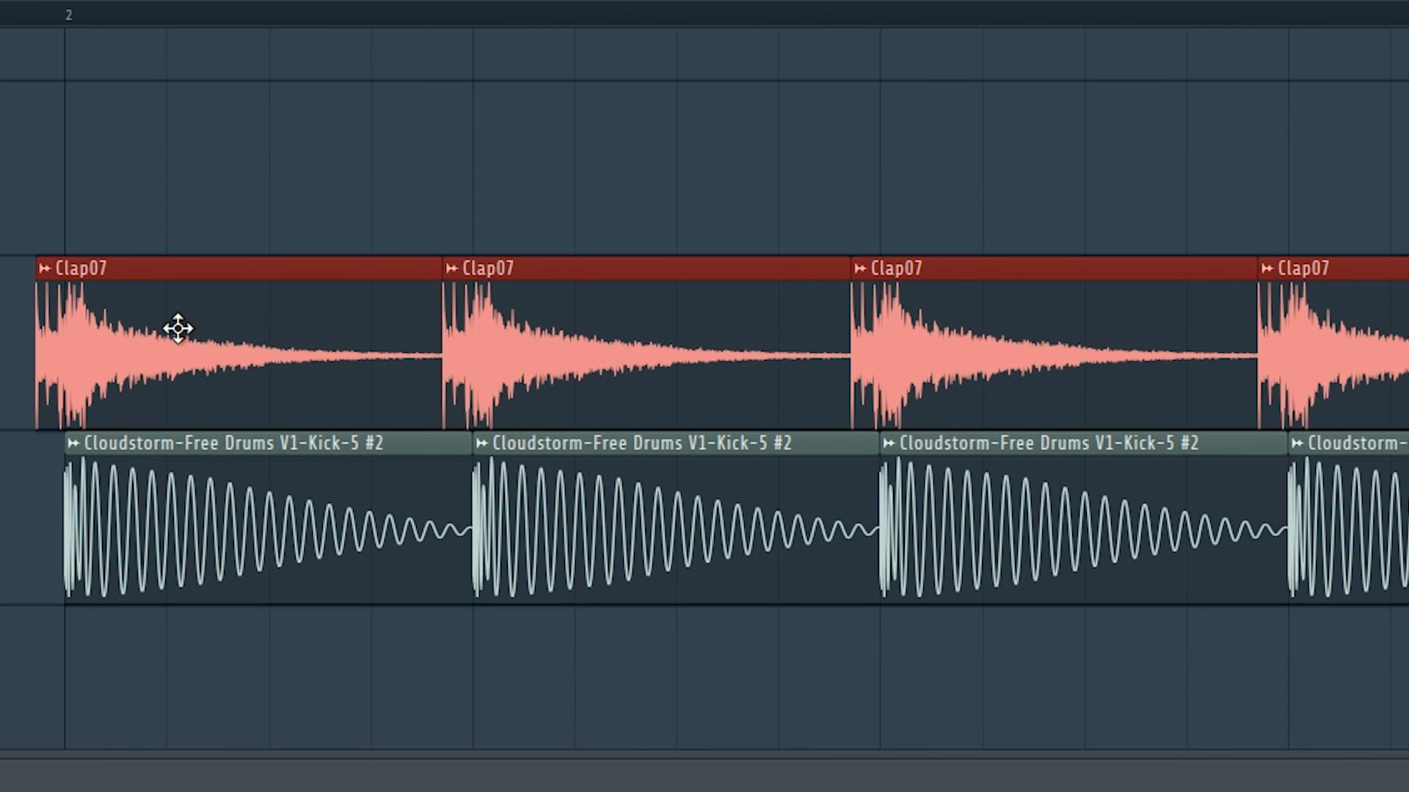
pyautogui.click(58, 181)
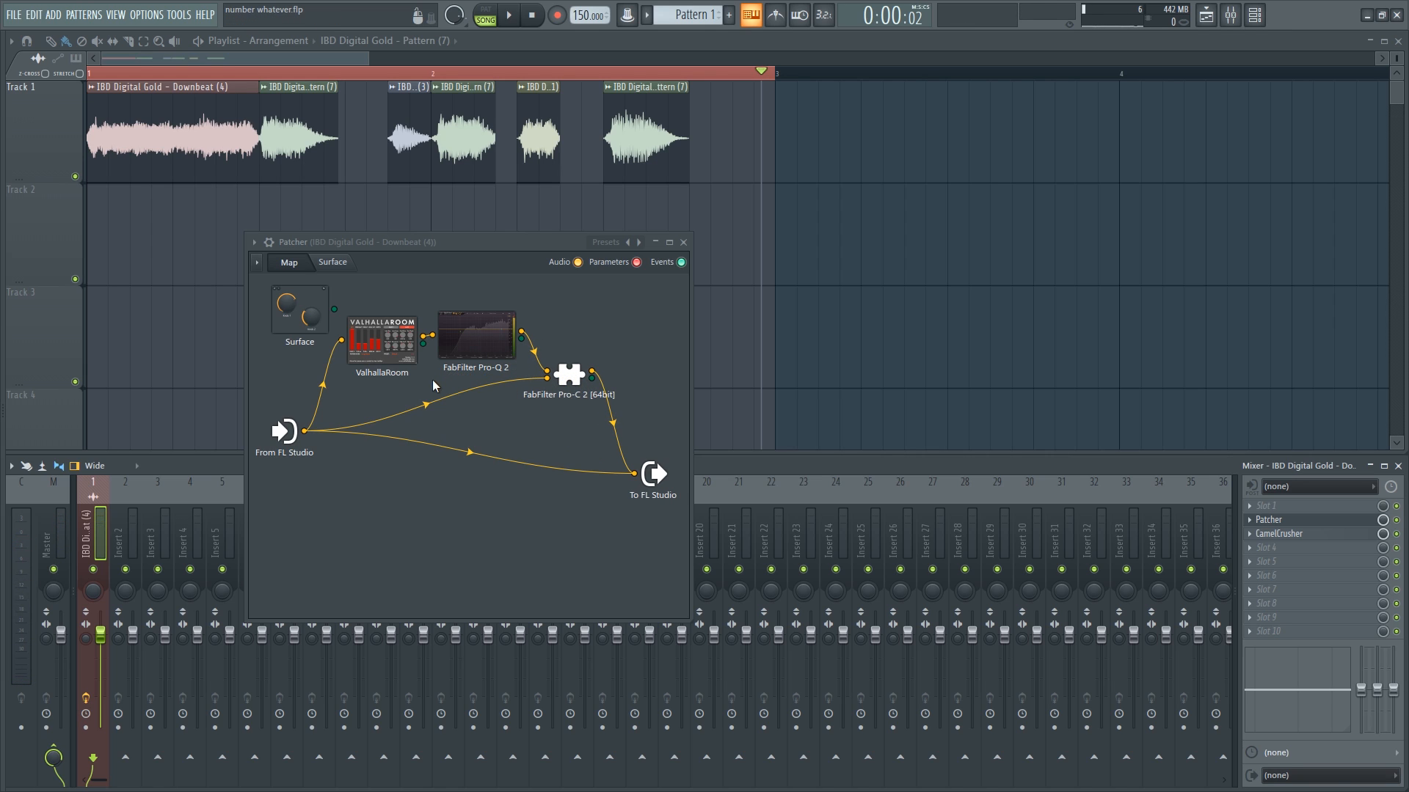
# Open FabFilter Pro-C 2 from the Patcher map and show its plugin wrapper settings
pyautogui.doubleClick(568, 380)
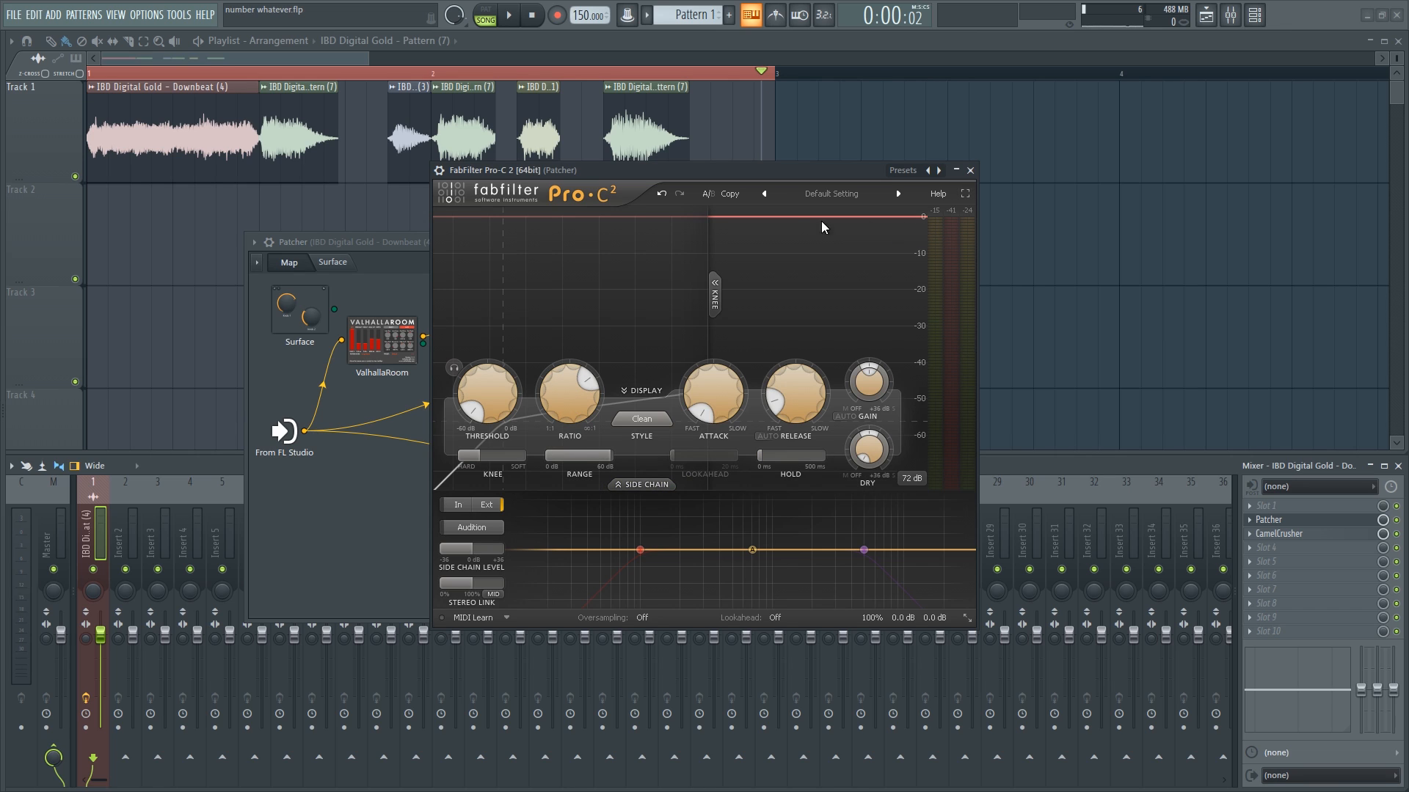
pyautogui.click(439, 170)
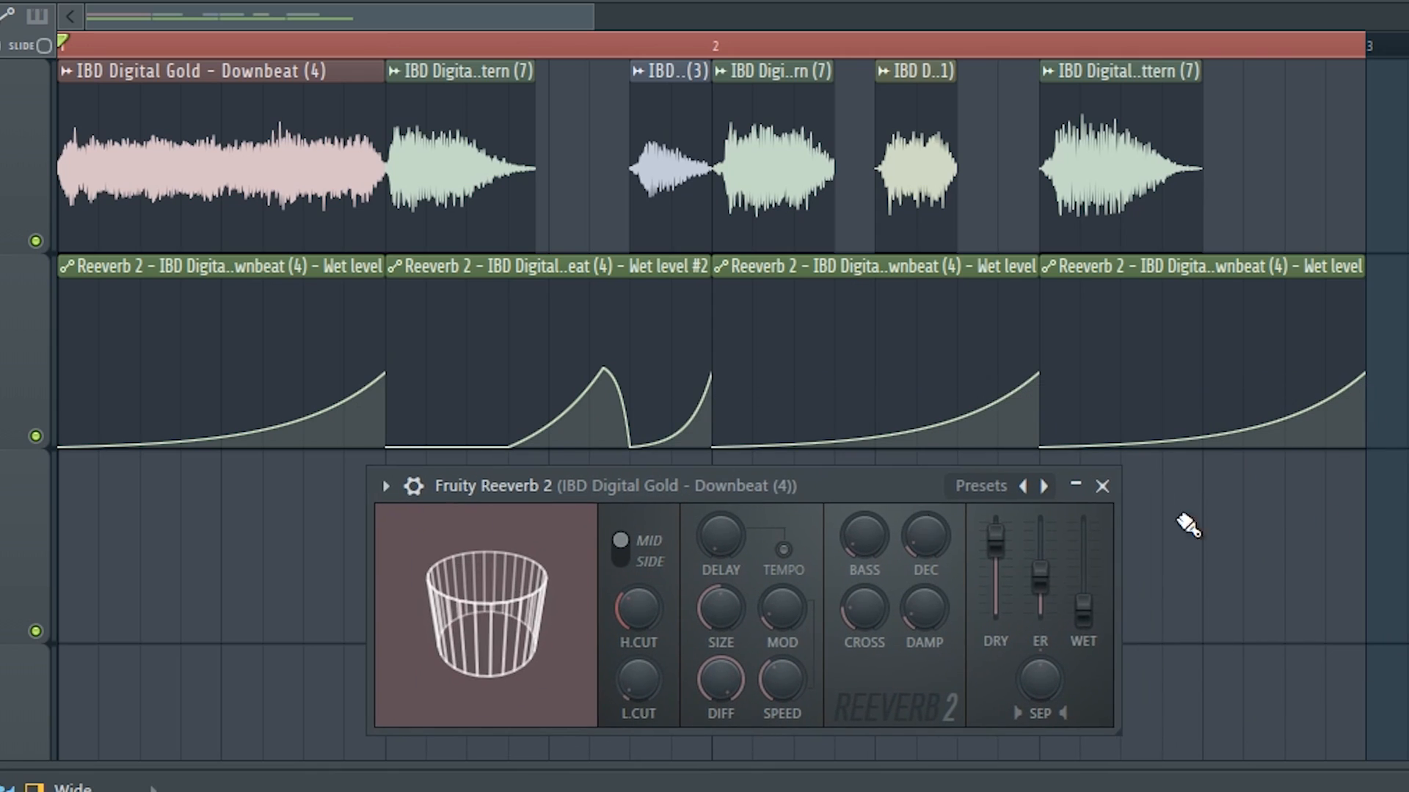
# Play the IBD Digital Gold clips with the Fruity Reeverb 2 wet level automation
pyautogui.press('space')
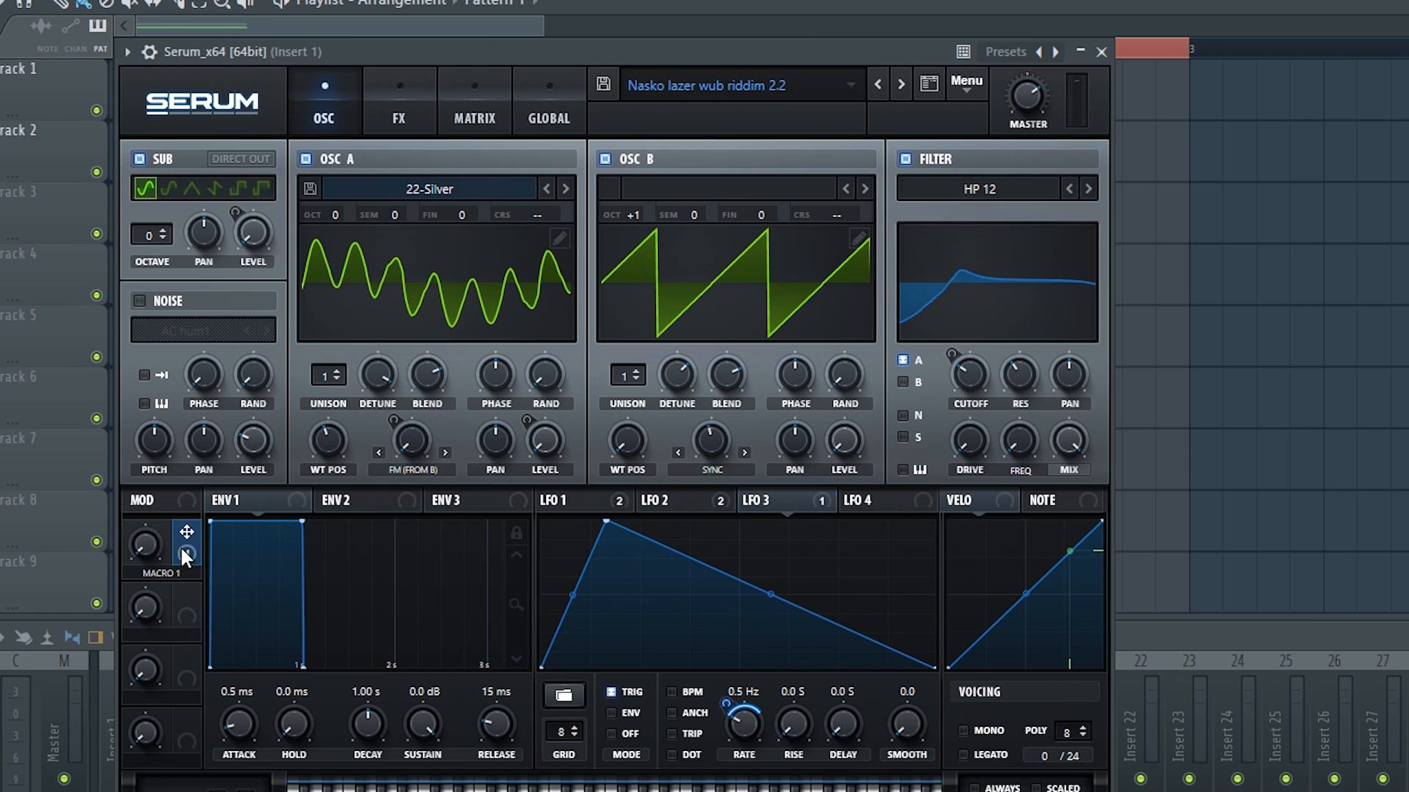
# In Serum's modulation matrix, set the destination of the Macro 1 row below LFO3 Rate to the global Mast.Tun parameter
pyautogui.click(475, 110)
pyautogui.scroll(-4, 1081, 258)
pyautogui.scroll(1, 1016, 282)
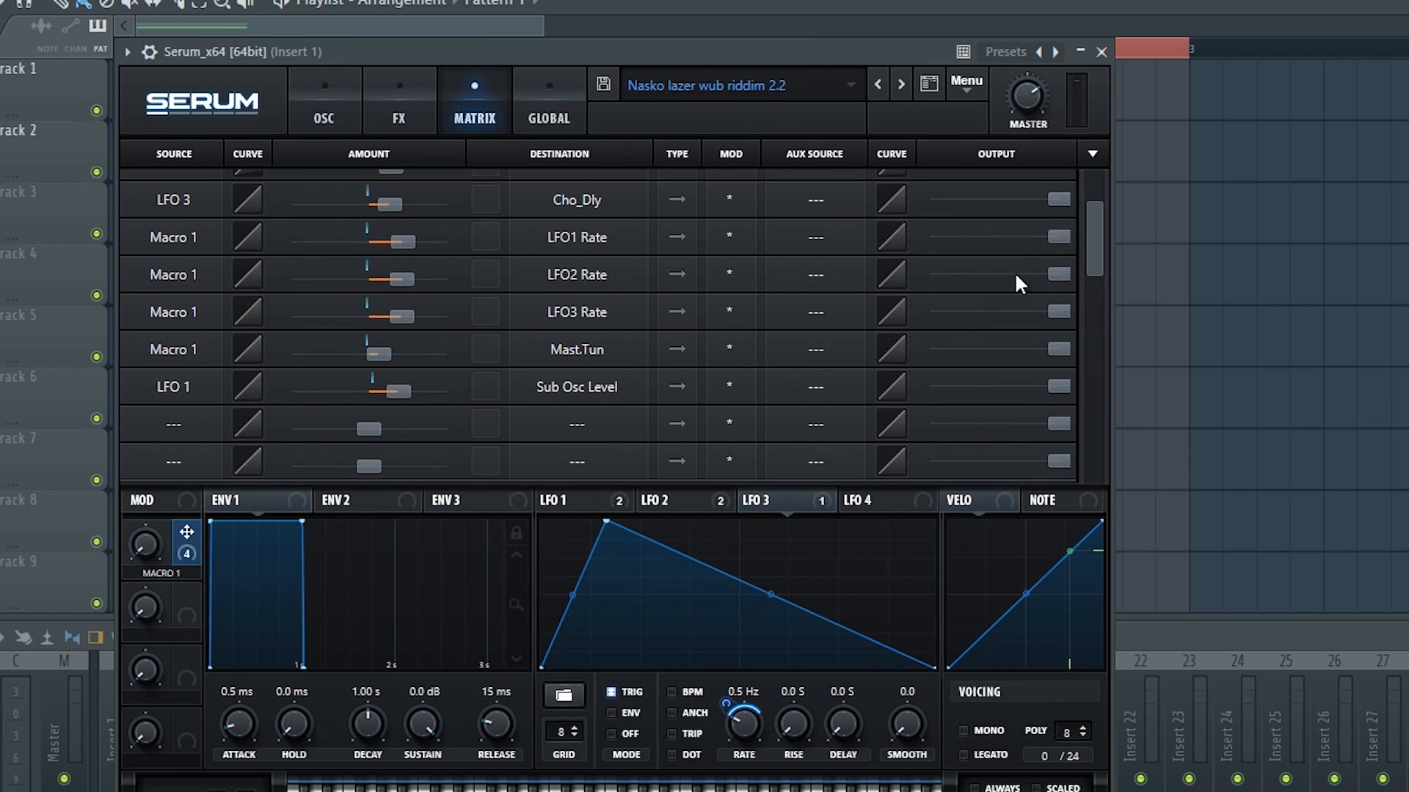
pyautogui.click(596, 349)
pyautogui.moveTo(614, 546)
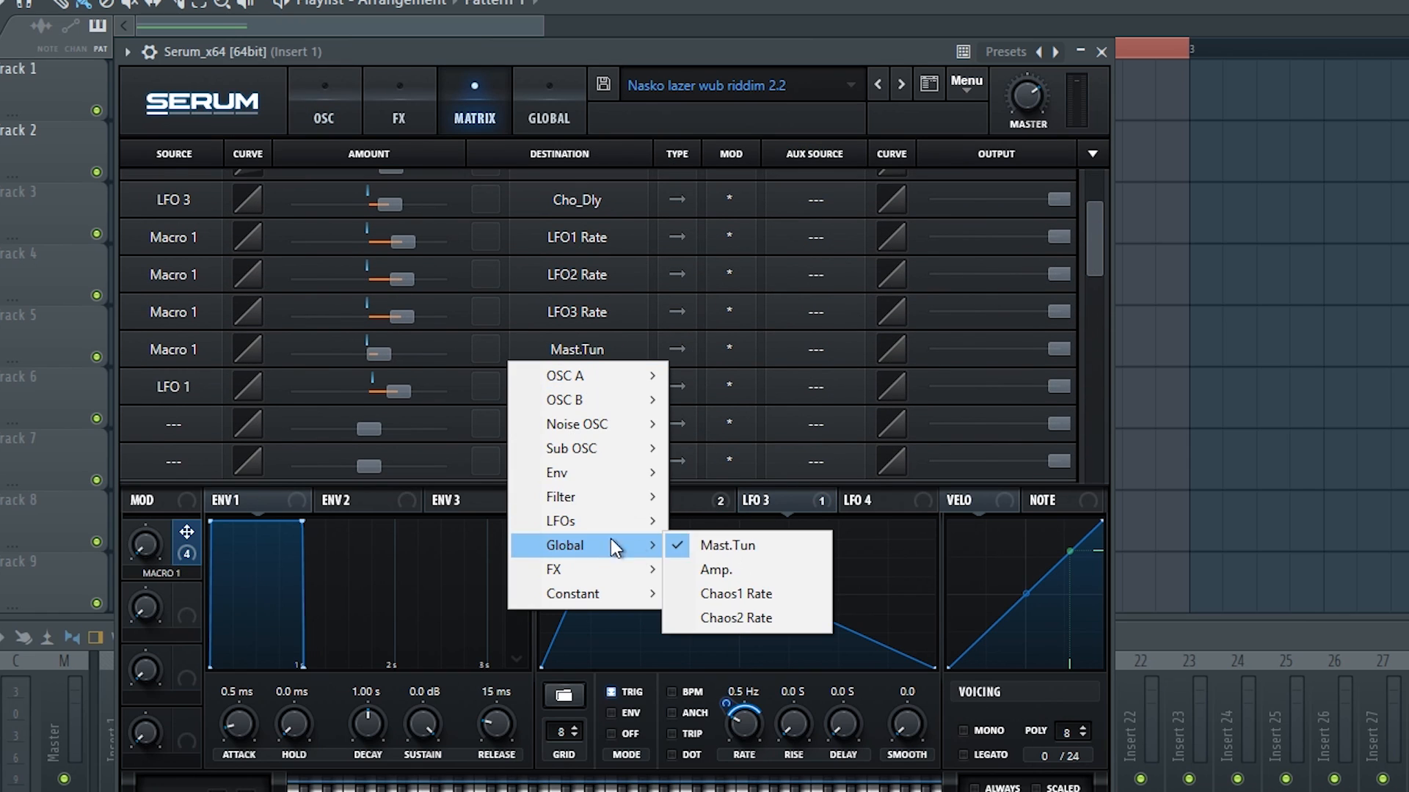
pyautogui.click(729, 554)
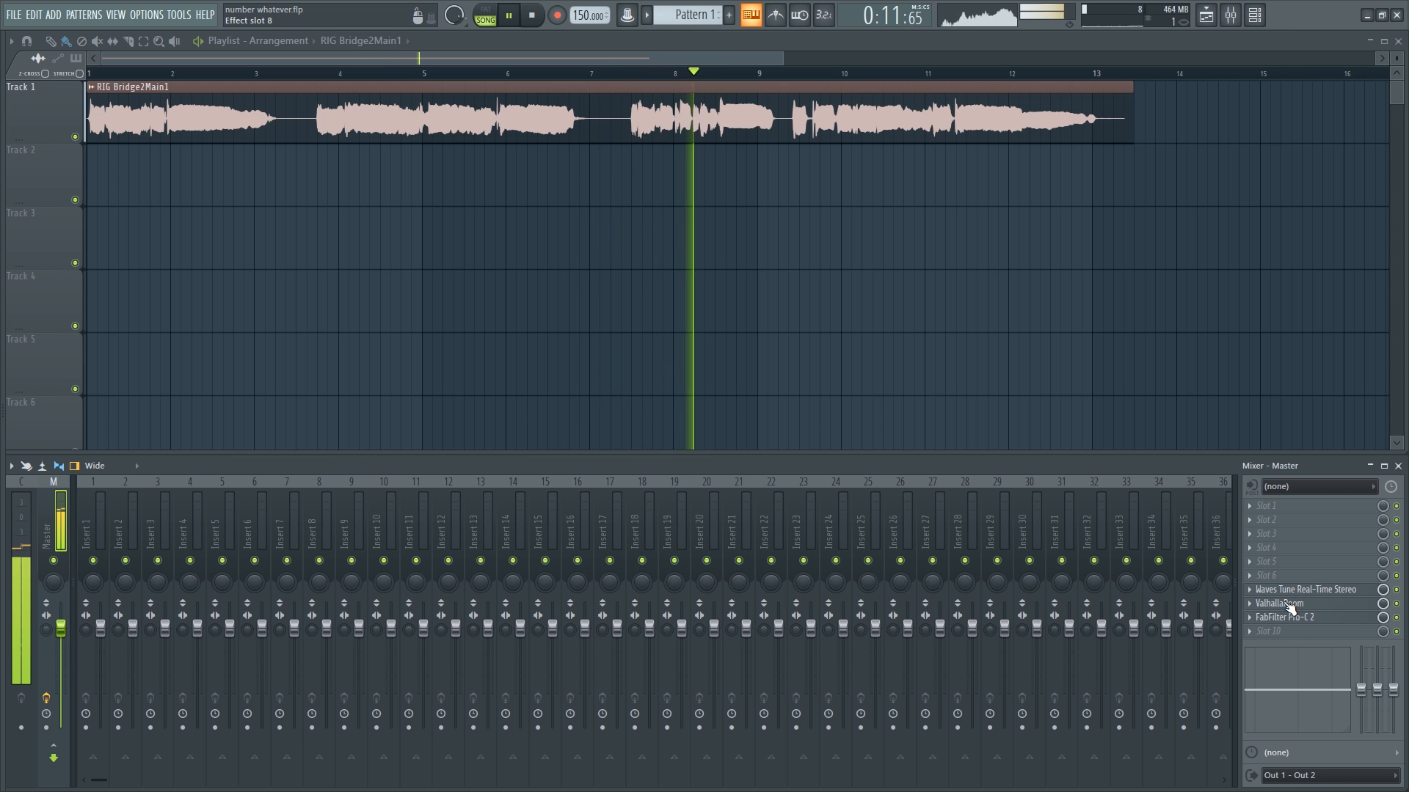
# In the Master's ValhallaRoom, set the high cut to 8270 Hz and the decay to 3.84 s, and close the plugin
pyautogui.click(1281, 604)
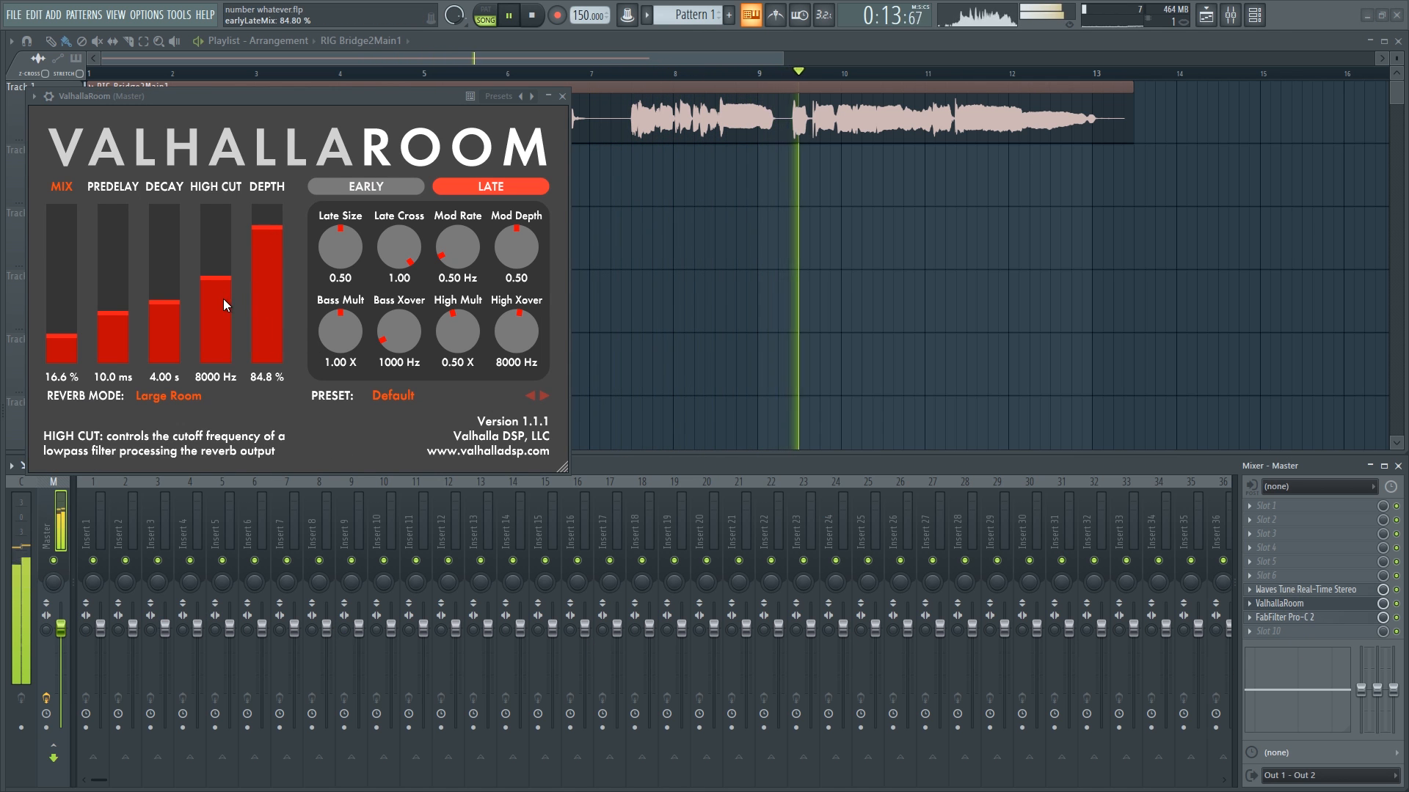
pyautogui.moveTo(222, 295); pyautogui.dragTo(221, 273)
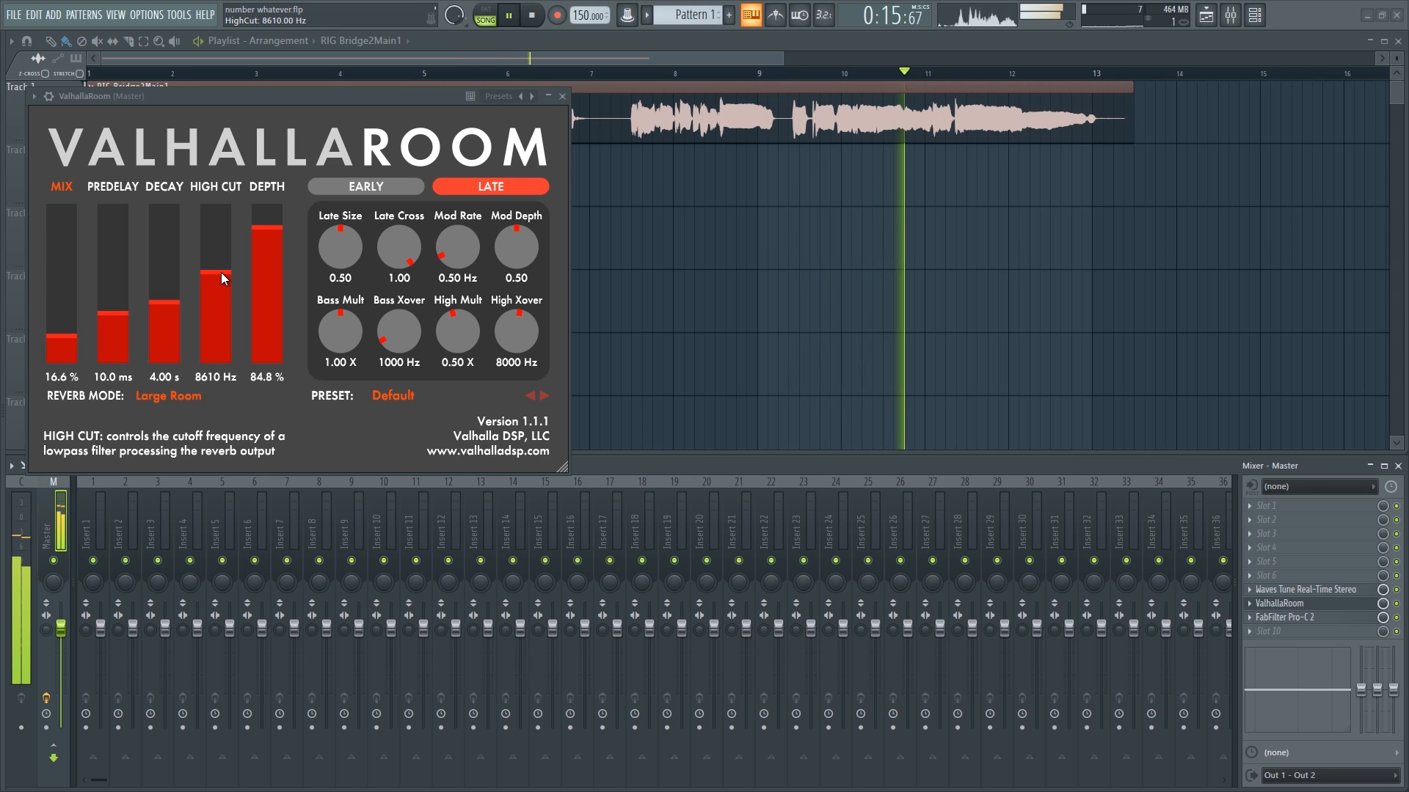
pyautogui.click(219, 276)
pyautogui.click(164, 310)
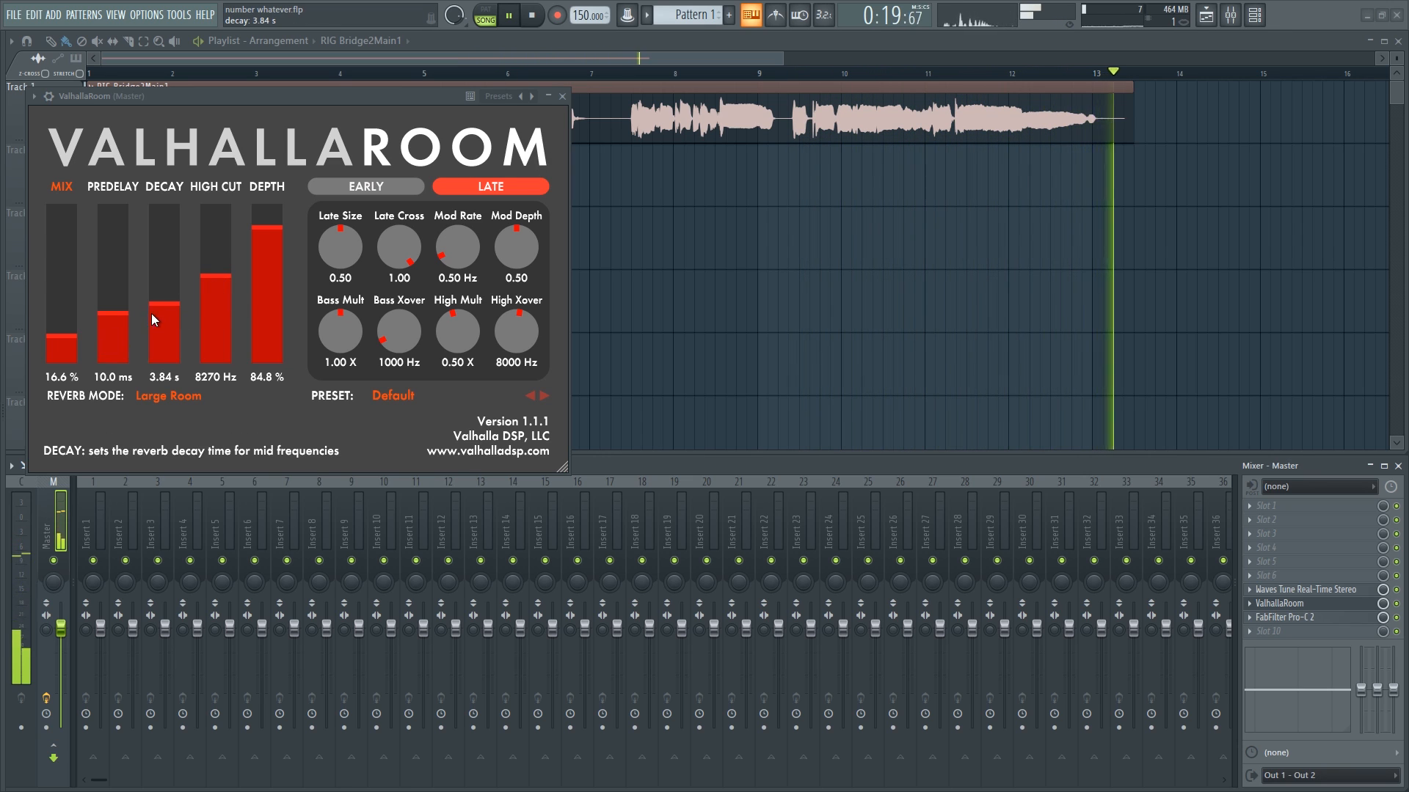
pyautogui.click(562, 97)
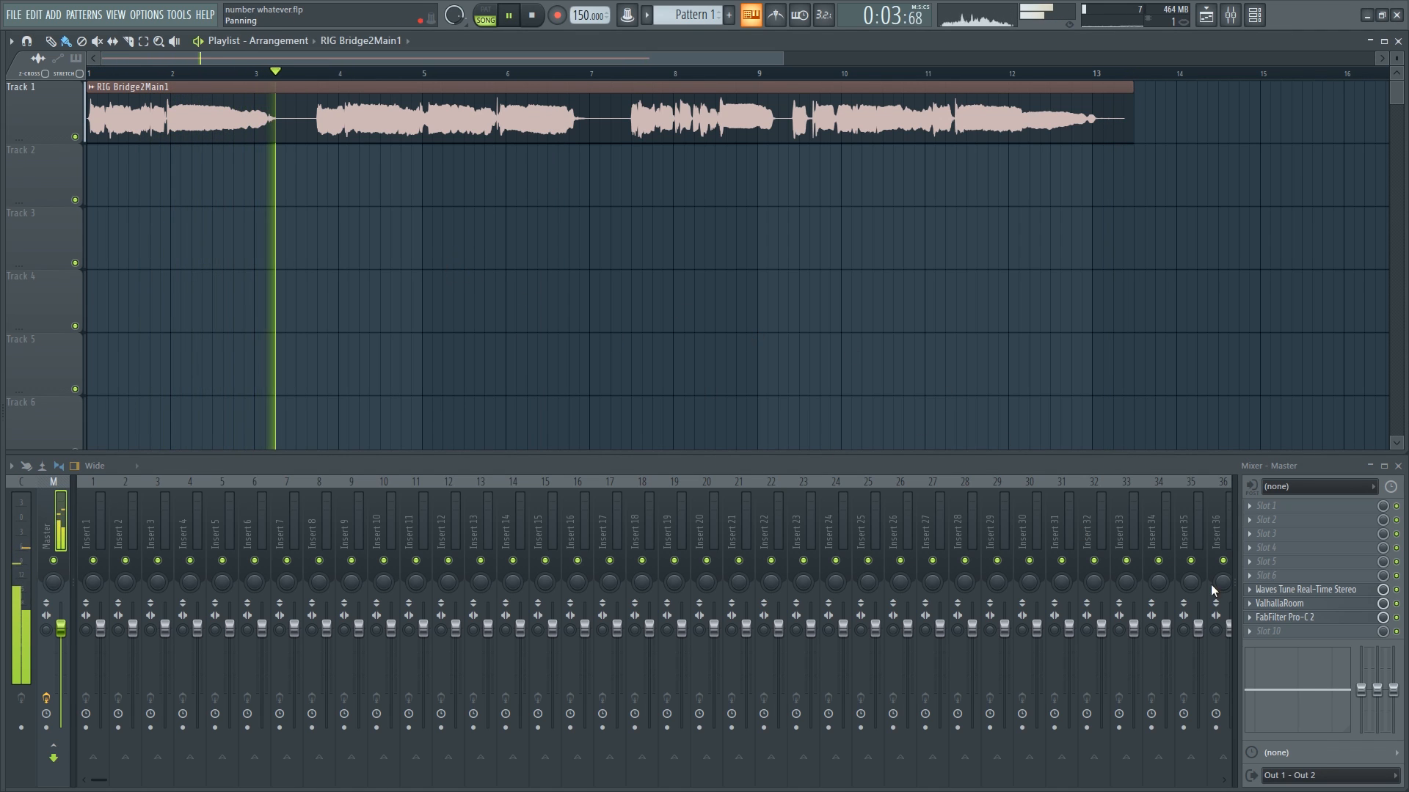
# In the Master's ValhallaRoom, set the mix to 13.4 % and close the plugin
pyautogui.click(1311, 604)
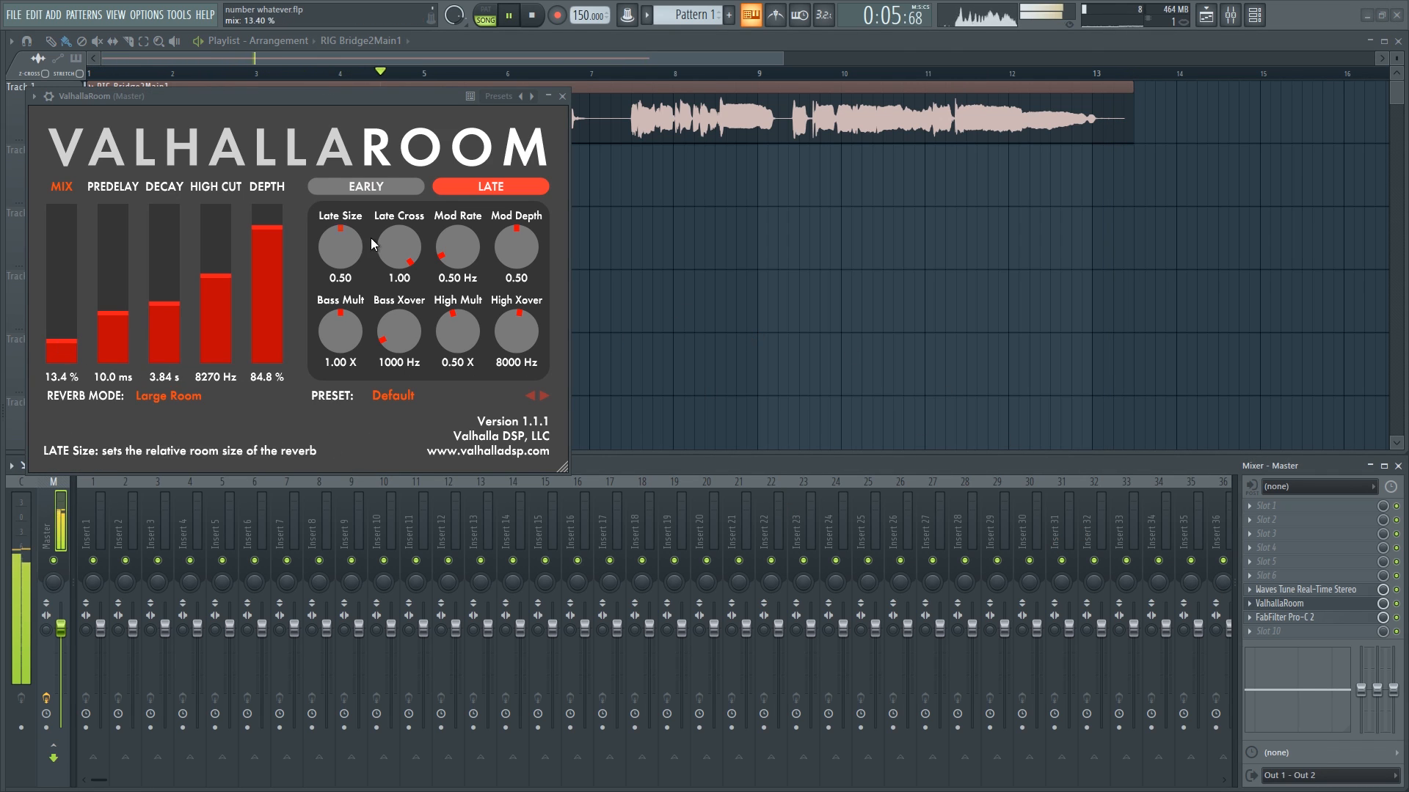
pyautogui.click(563, 97)
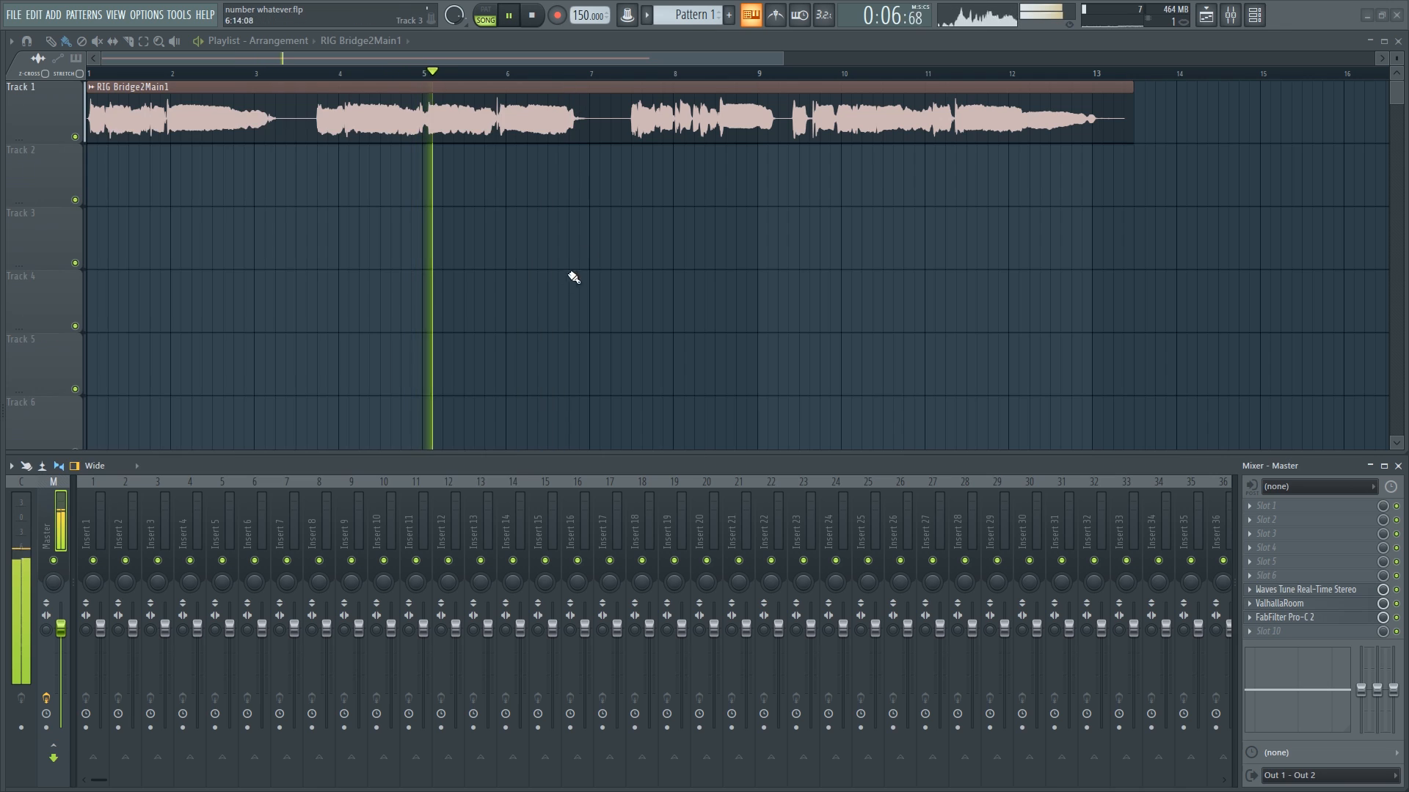
# In the Master's FabFilter Pro-C 2, raise the threshold, set the compression style to Vocal and close the plugin
pyautogui.click(1312, 619)
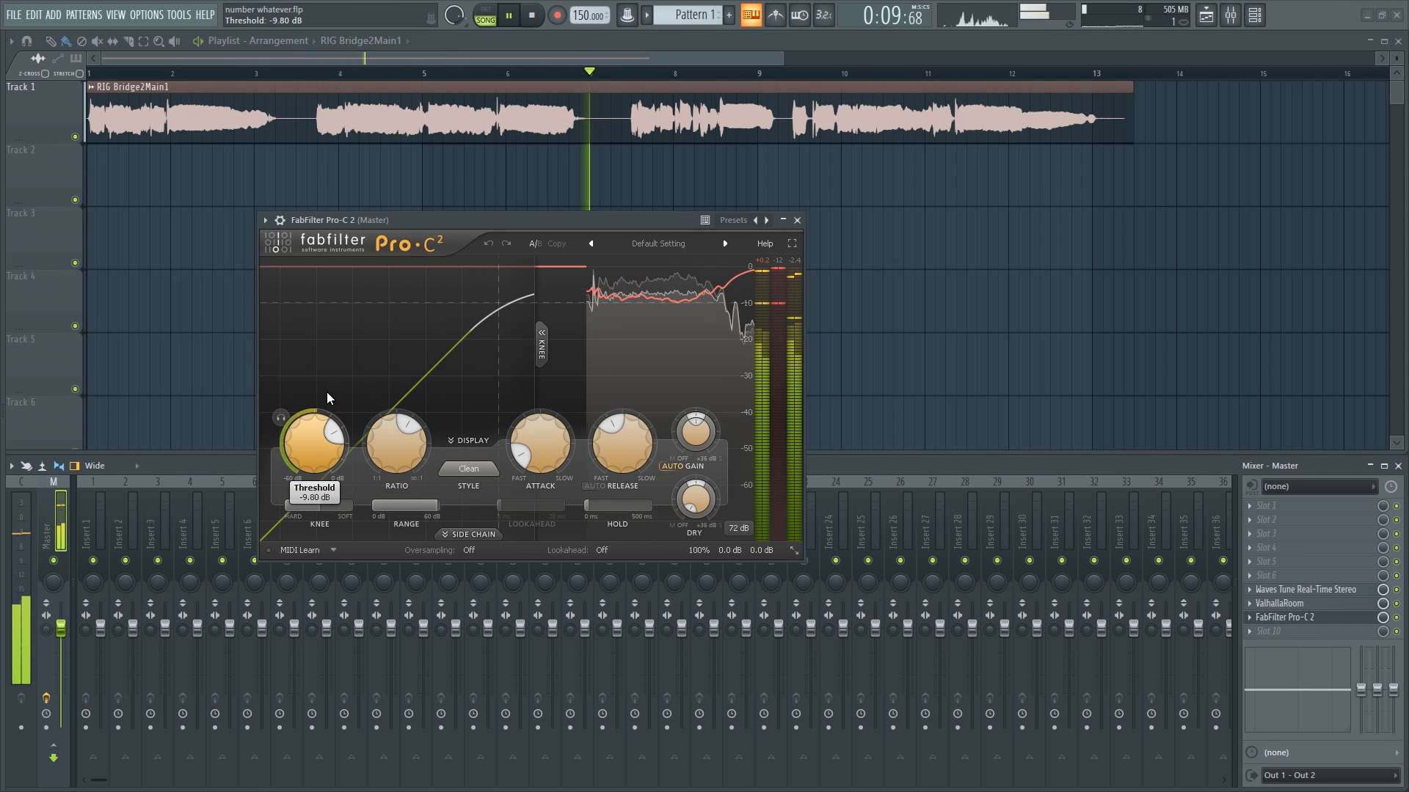
pyautogui.moveTo(330, 380); pyautogui.dragTo(331, 445)
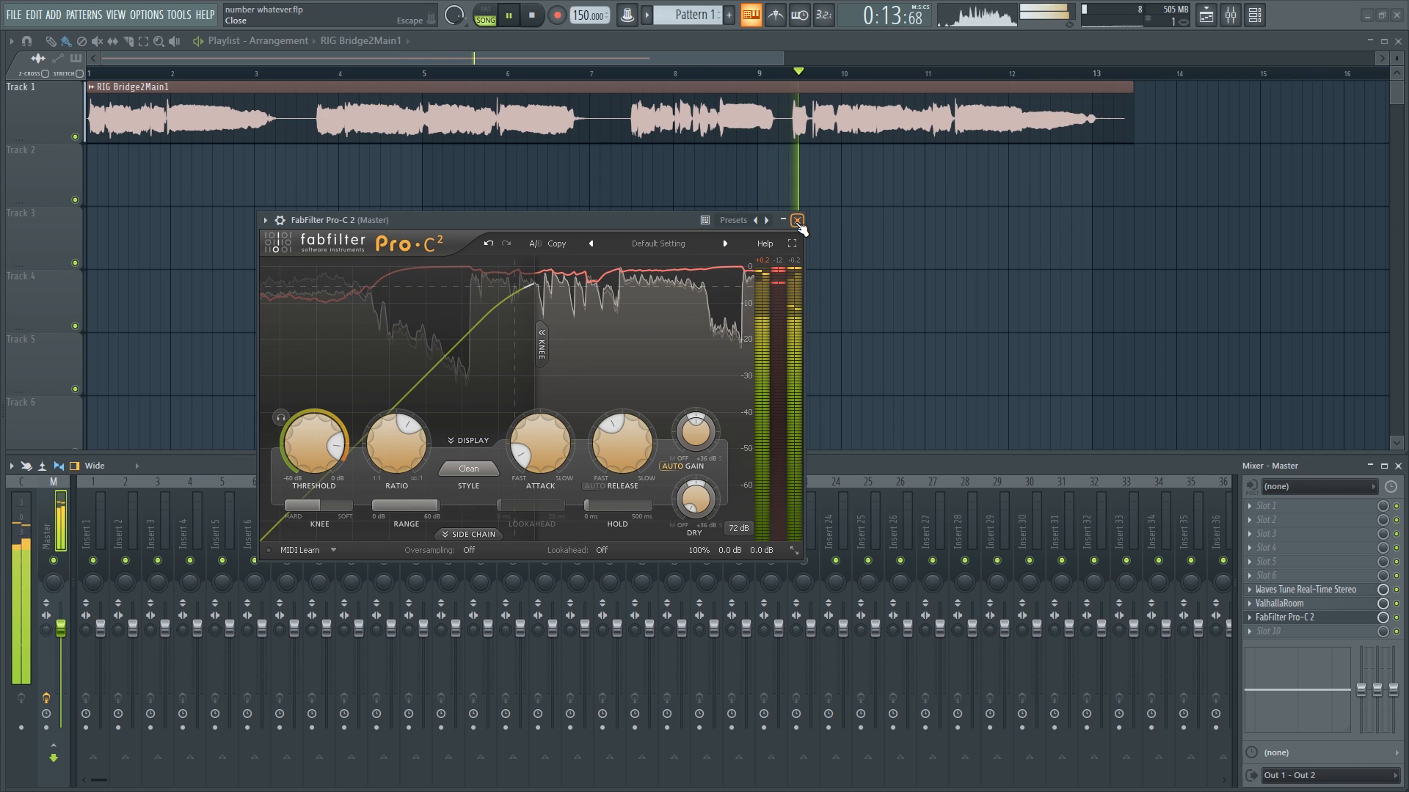
pyautogui.click(468, 468)
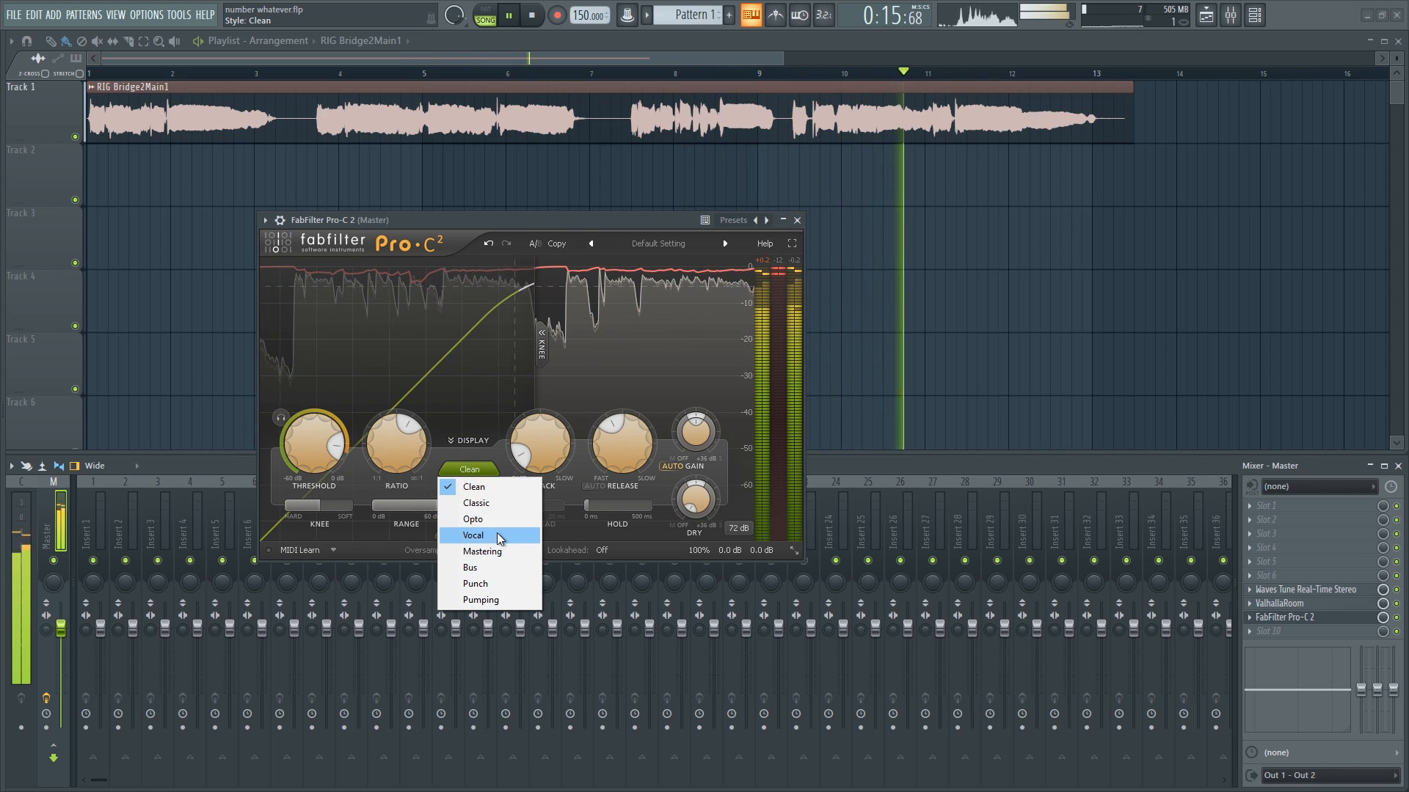
pyautogui.click(469, 536)
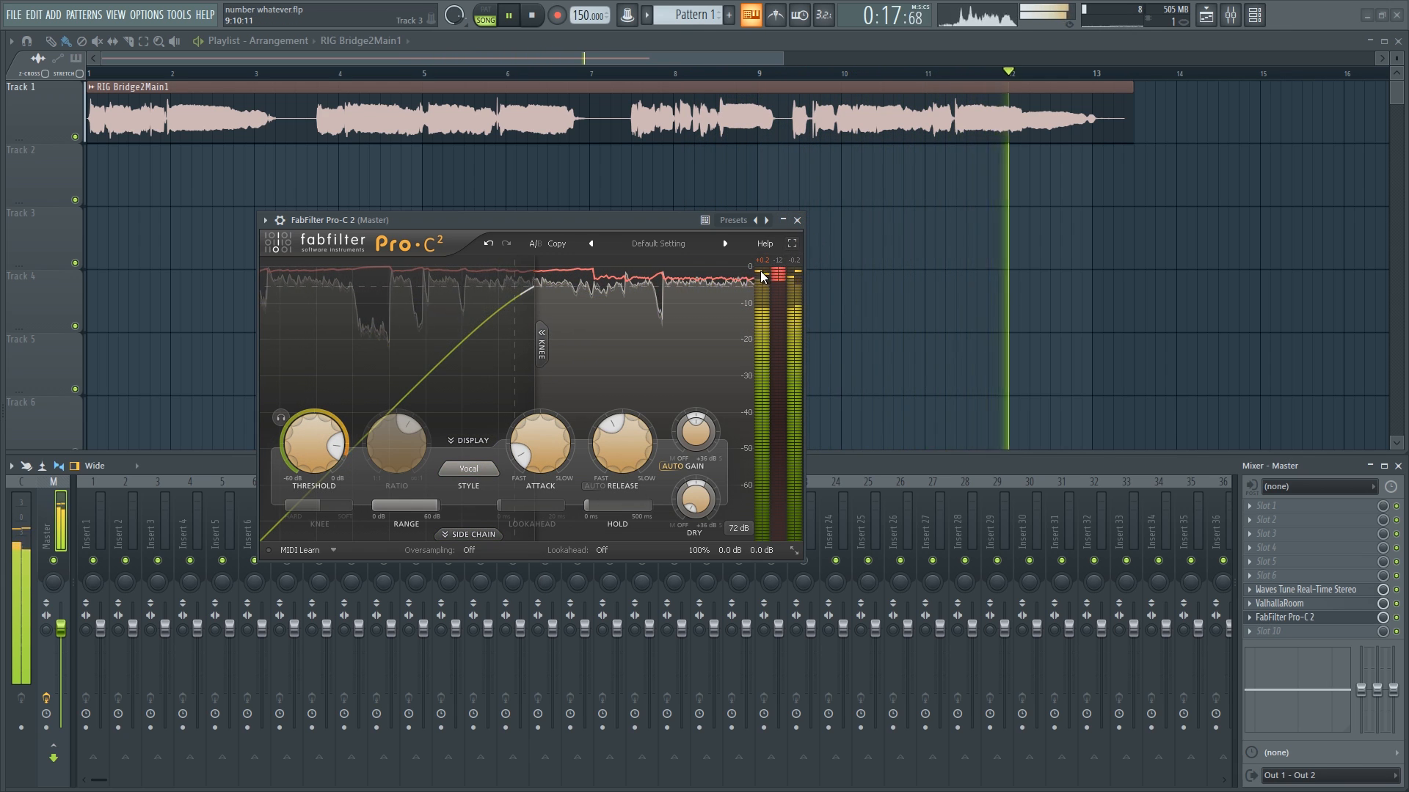
pyautogui.click(797, 221)
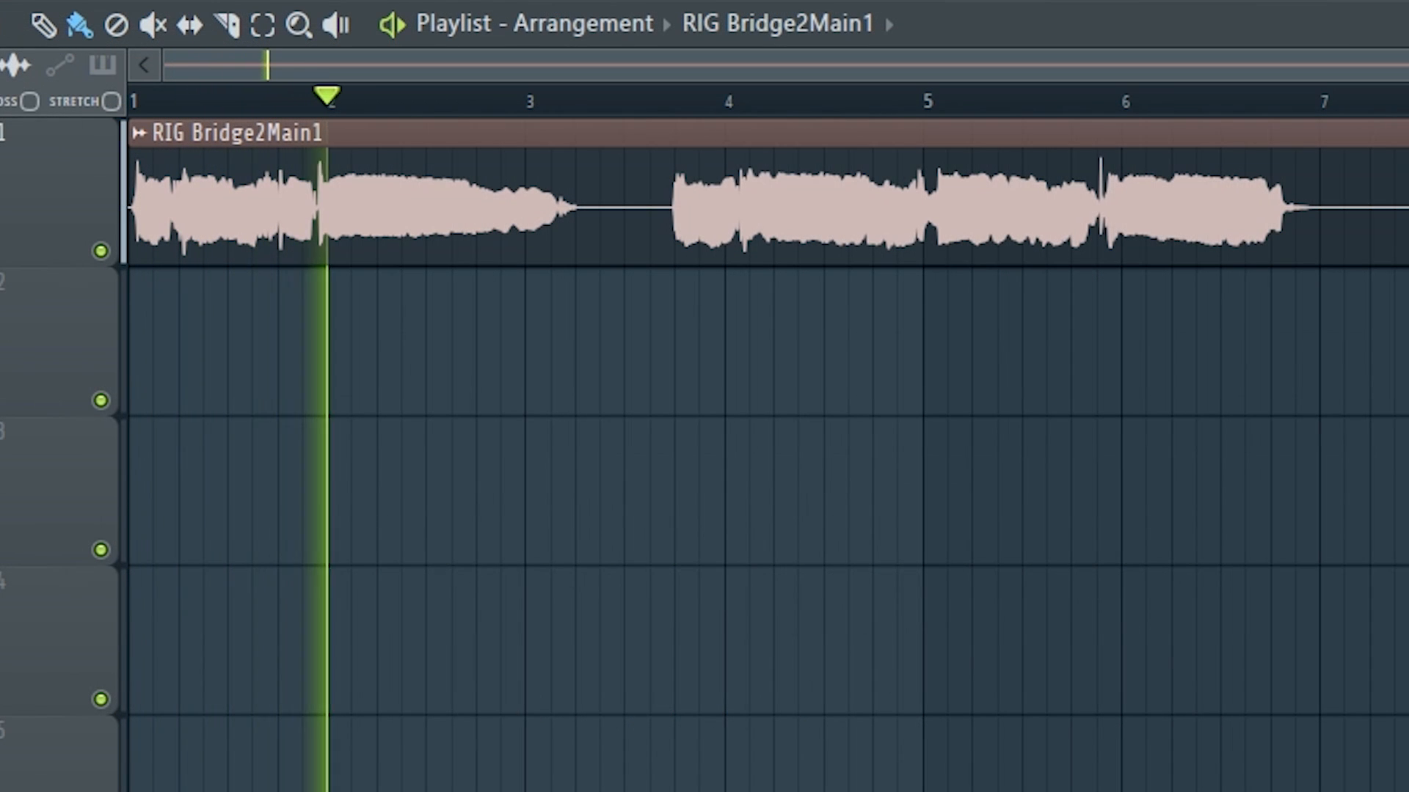
# Select the playlist range from bar 2 to the end of the first vocal phrase and set RIG Bridge2Main1's time stretching mode to Stretch
pyautogui.moveTo(330, 306); pyautogui.dragTo(596, 306)
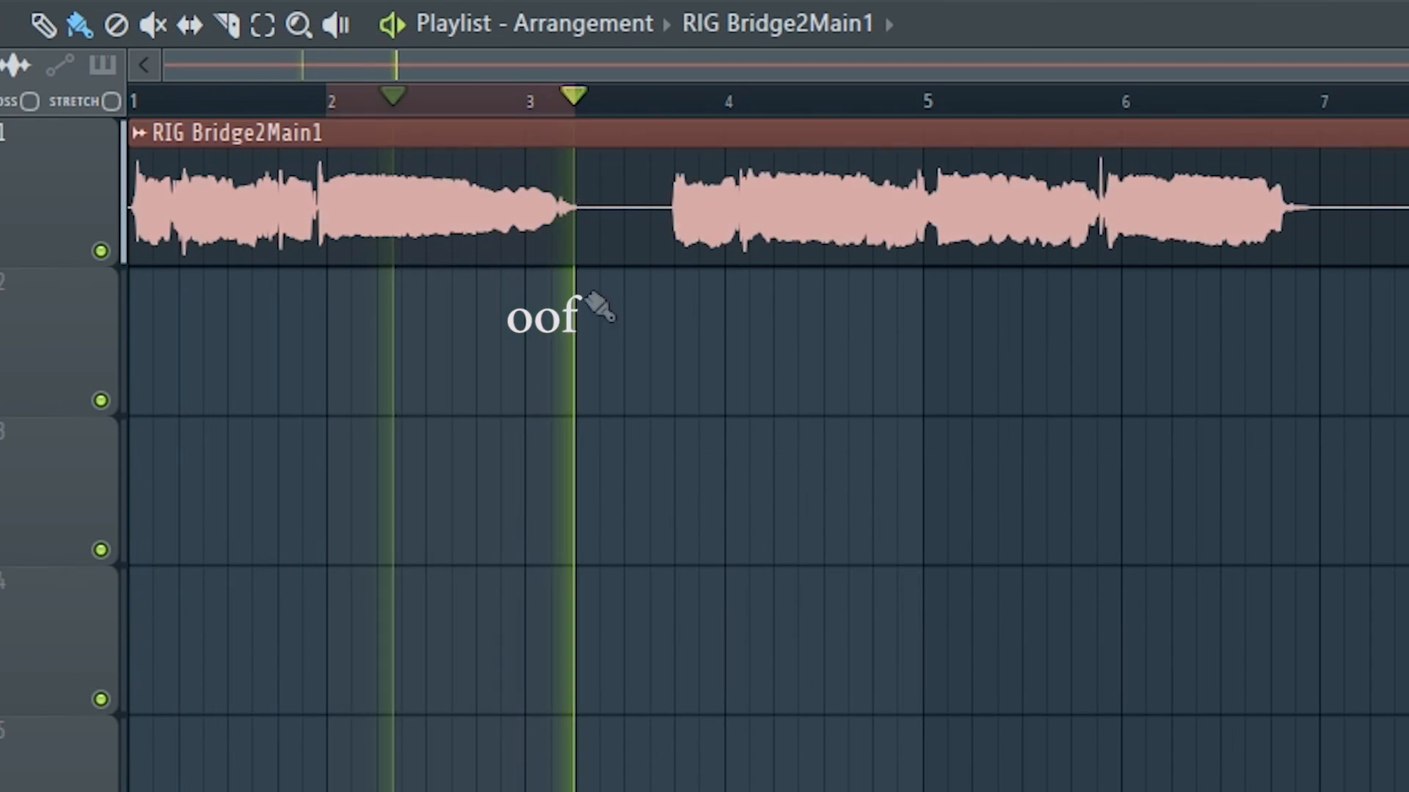
pyautogui.doubleClick(504, 242)
pyautogui.click(1089, 572)
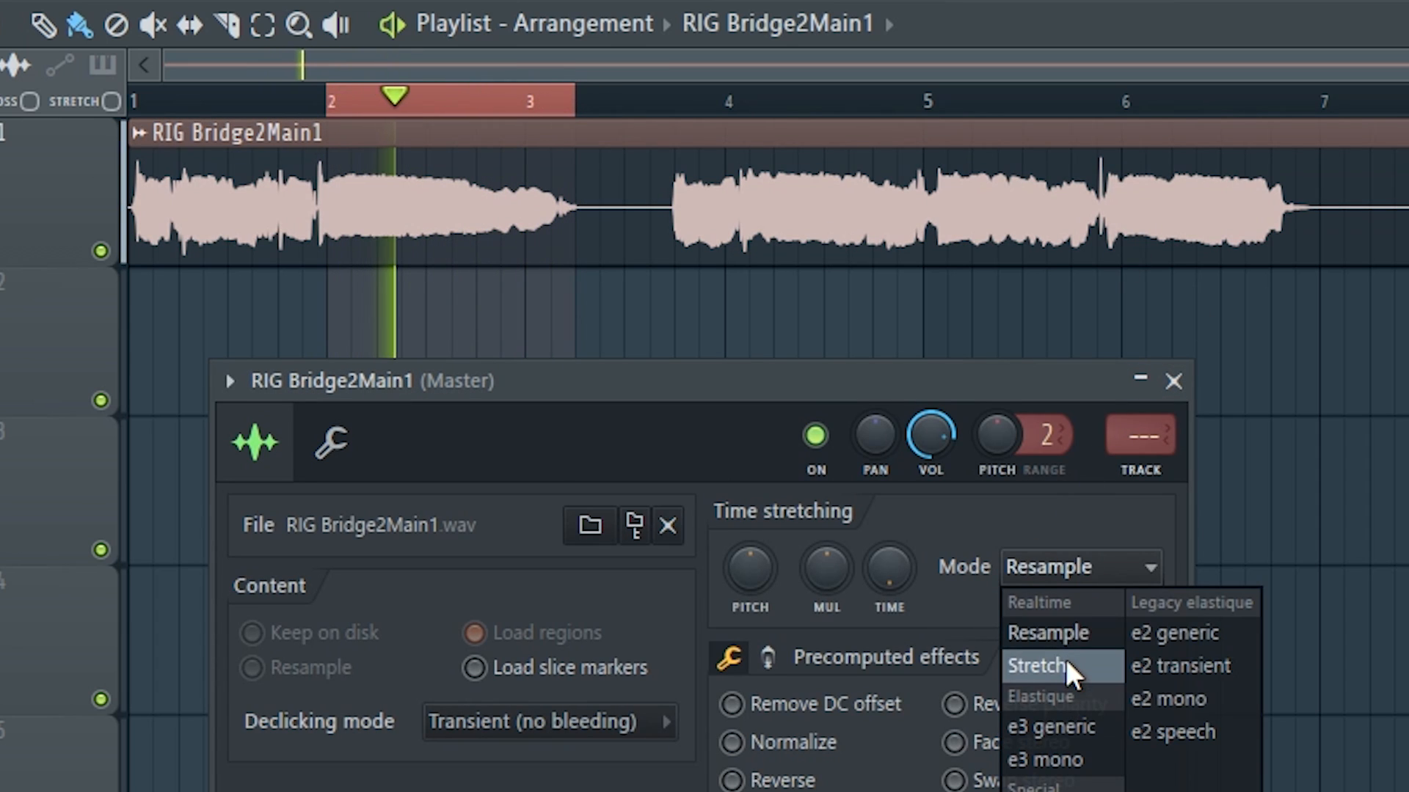
pyautogui.click(1065, 664)
# Create an automation clip for RIG Bridge2Main1's channel pitch over the selected range and close the channel settings
pyautogui.rightClick(1001, 434)
pyautogui.click(1130, 666)
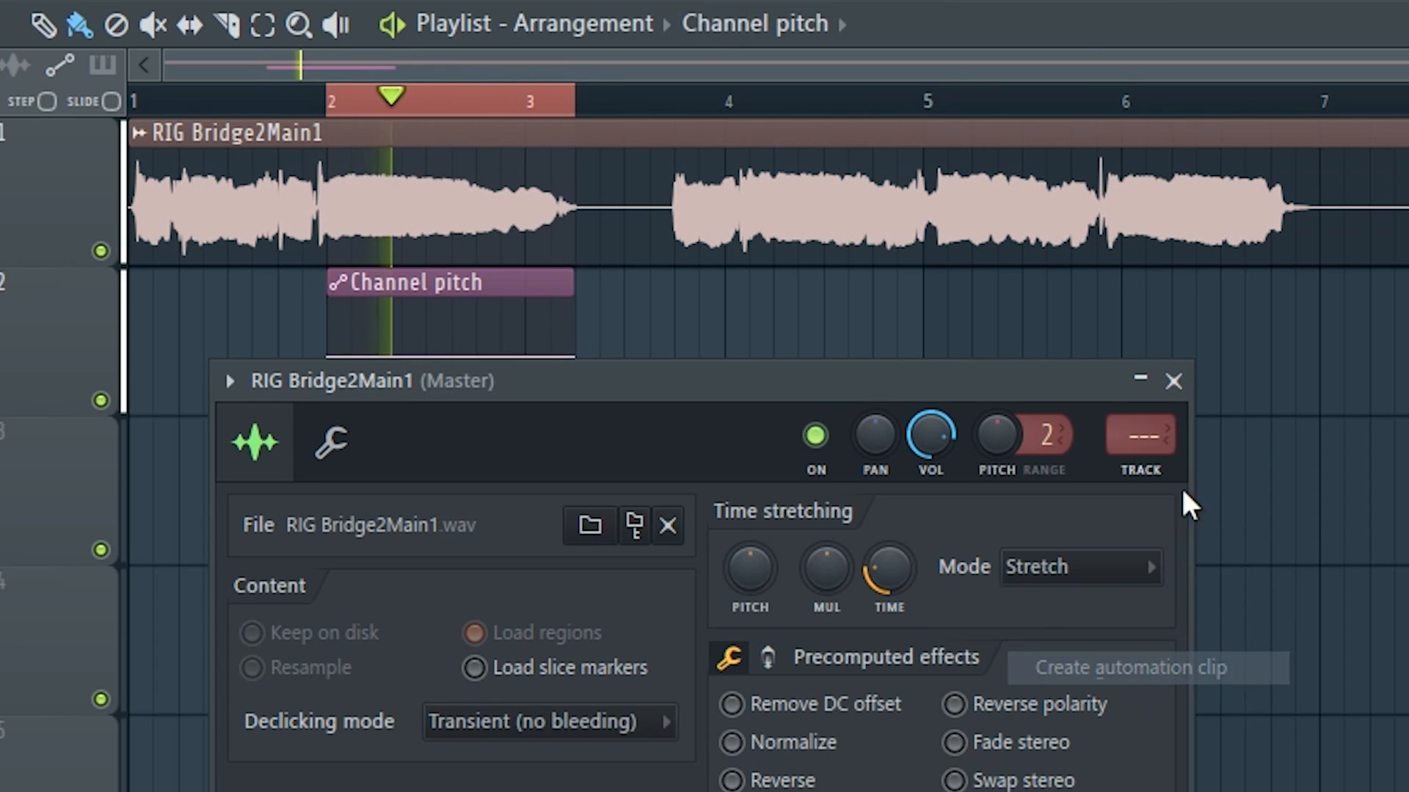
pyautogui.click(1173, 381)
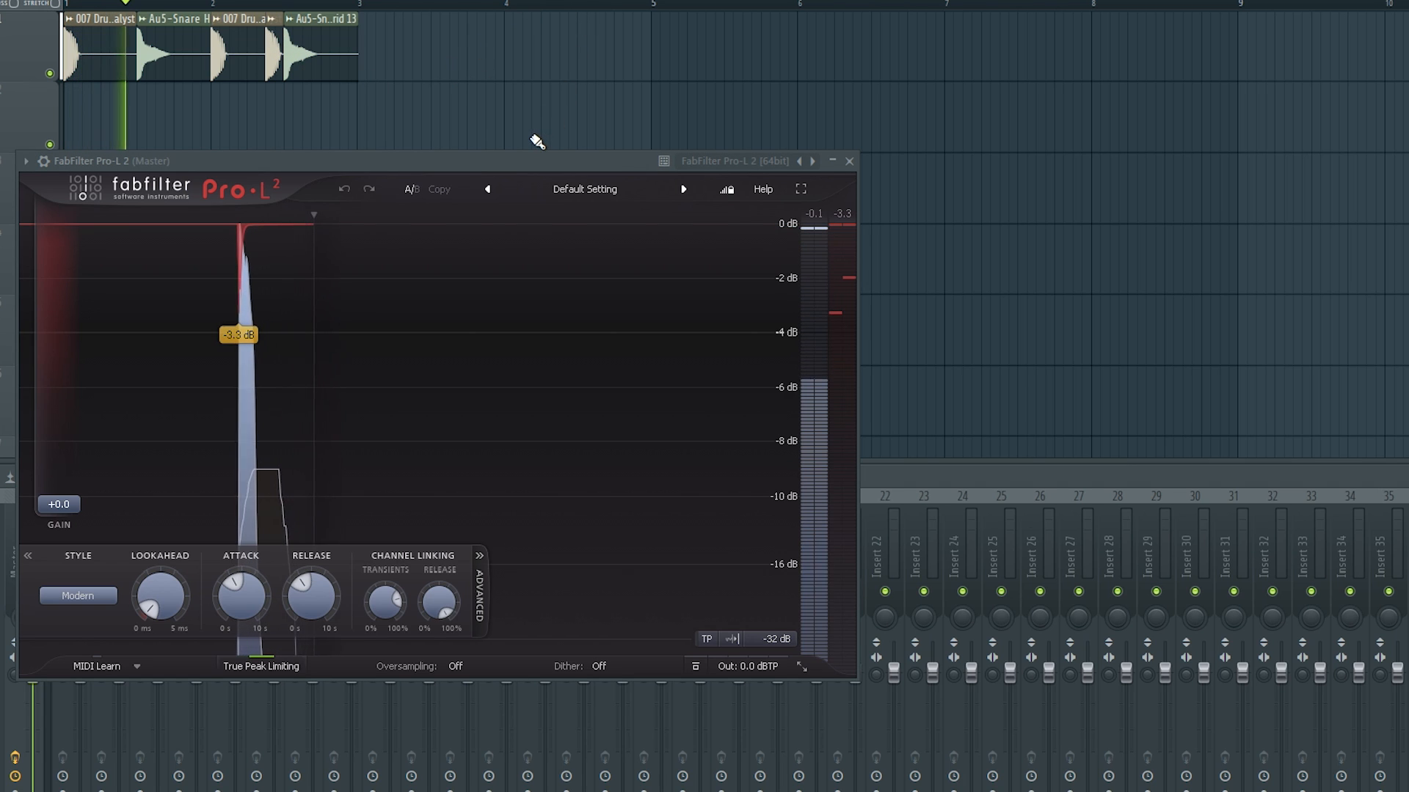
# In the Master's FabFilter Pro-L 2, set the limiting style to Safe and raise the input gain
pyautogui.click(78, 596)
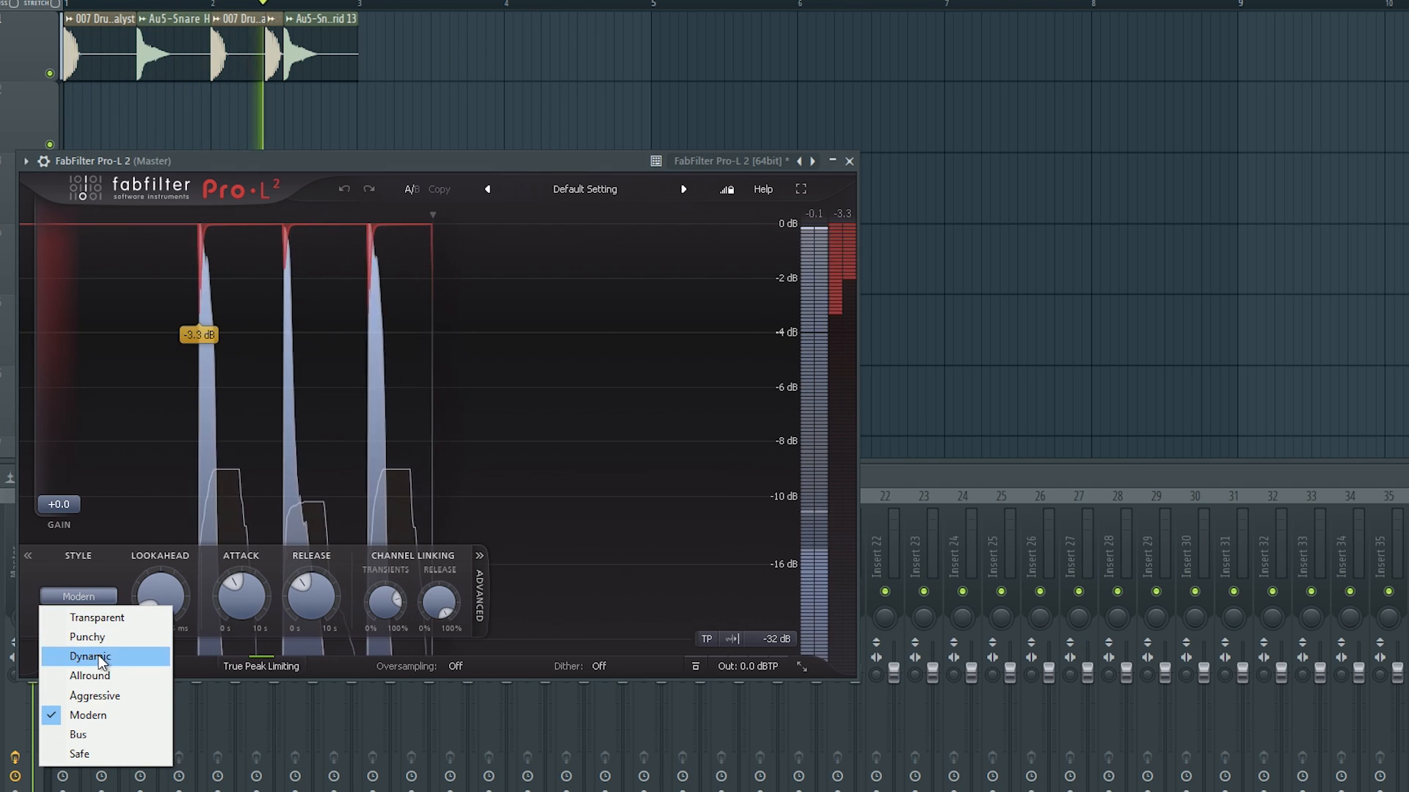
pyautogui.click(82, 754)
pyautogui.moveTo(79, 507); pyautogui.dragTo(96, 355)
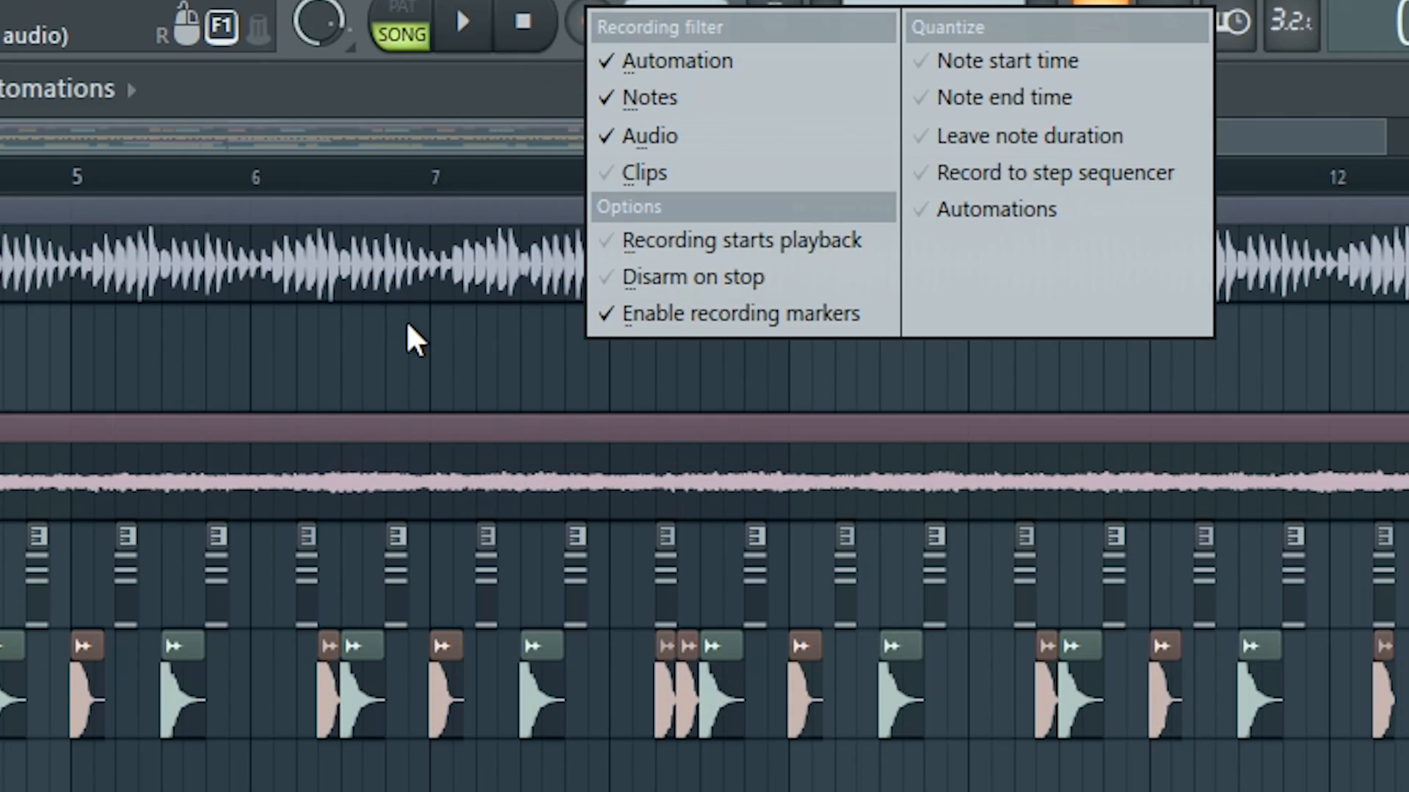
# Dismiss the recording filter options and open the Bpm140_F_BigChordStack_bubblelayer01 clip from the playlist
pyautogui.click(408, 323)
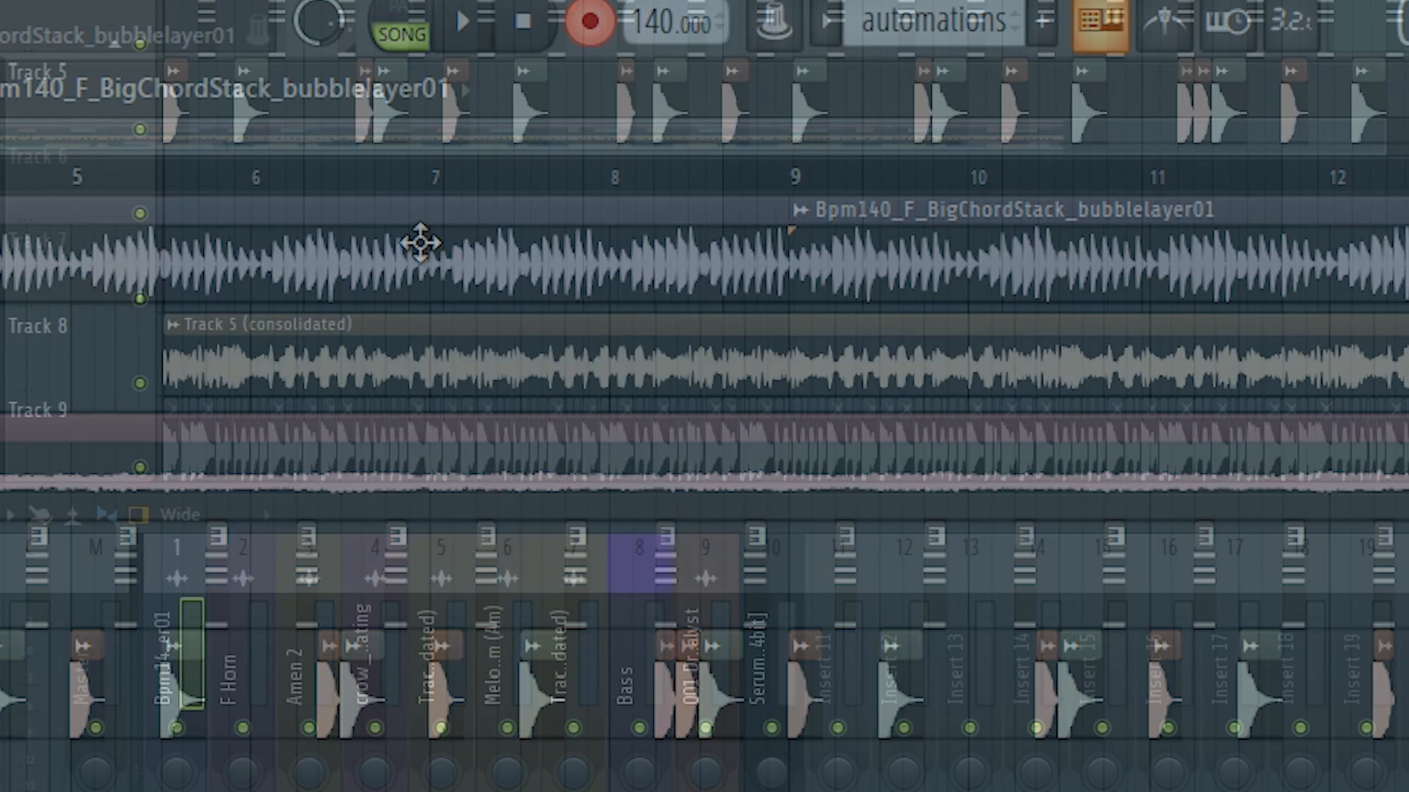
pyautogui.doubleClick(418, 242)
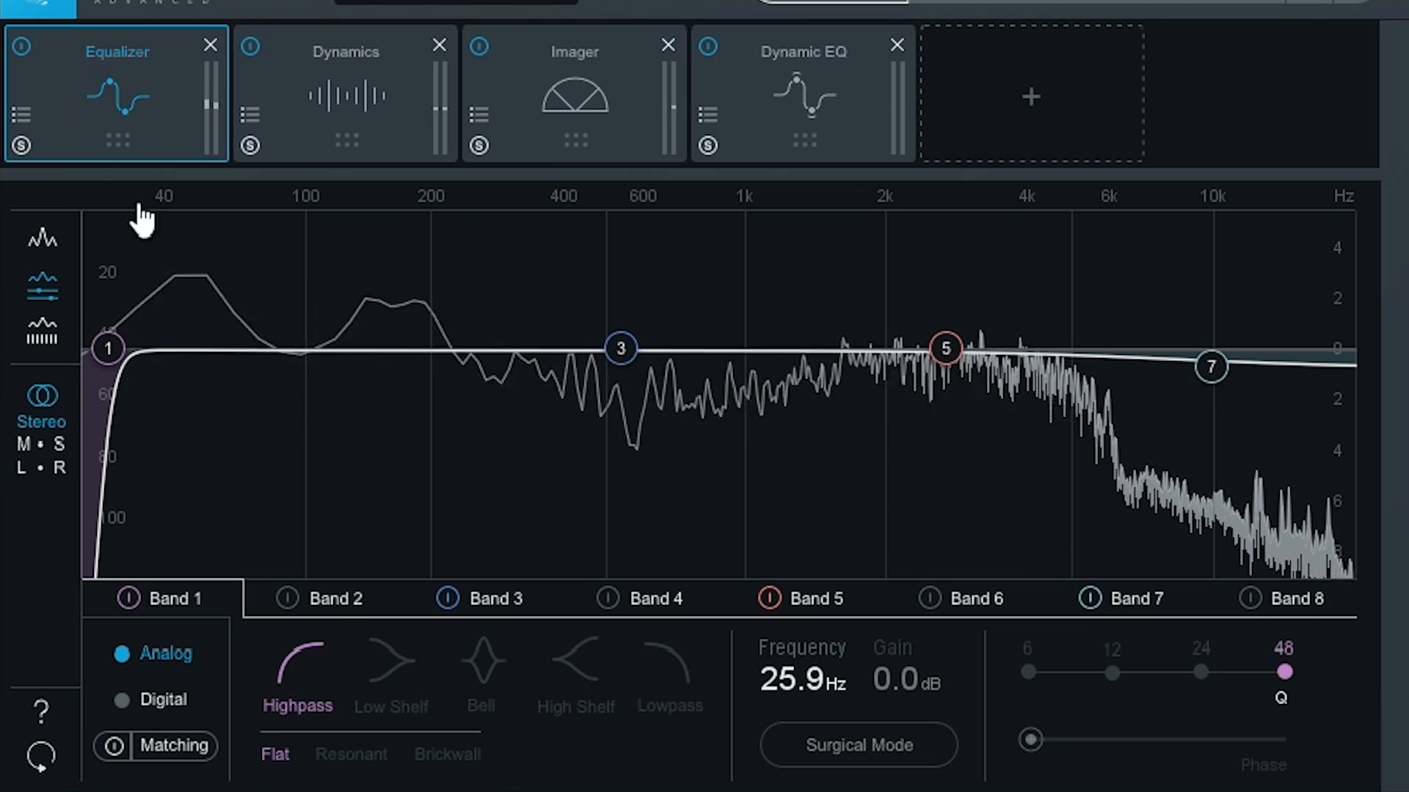
# In Ozone 8's Equalizer, toggle Band 1 off and on, and set its highpass frequency to 30 Hz
pyautogui.click(127, 599)
pyautogui.click(128, 599)
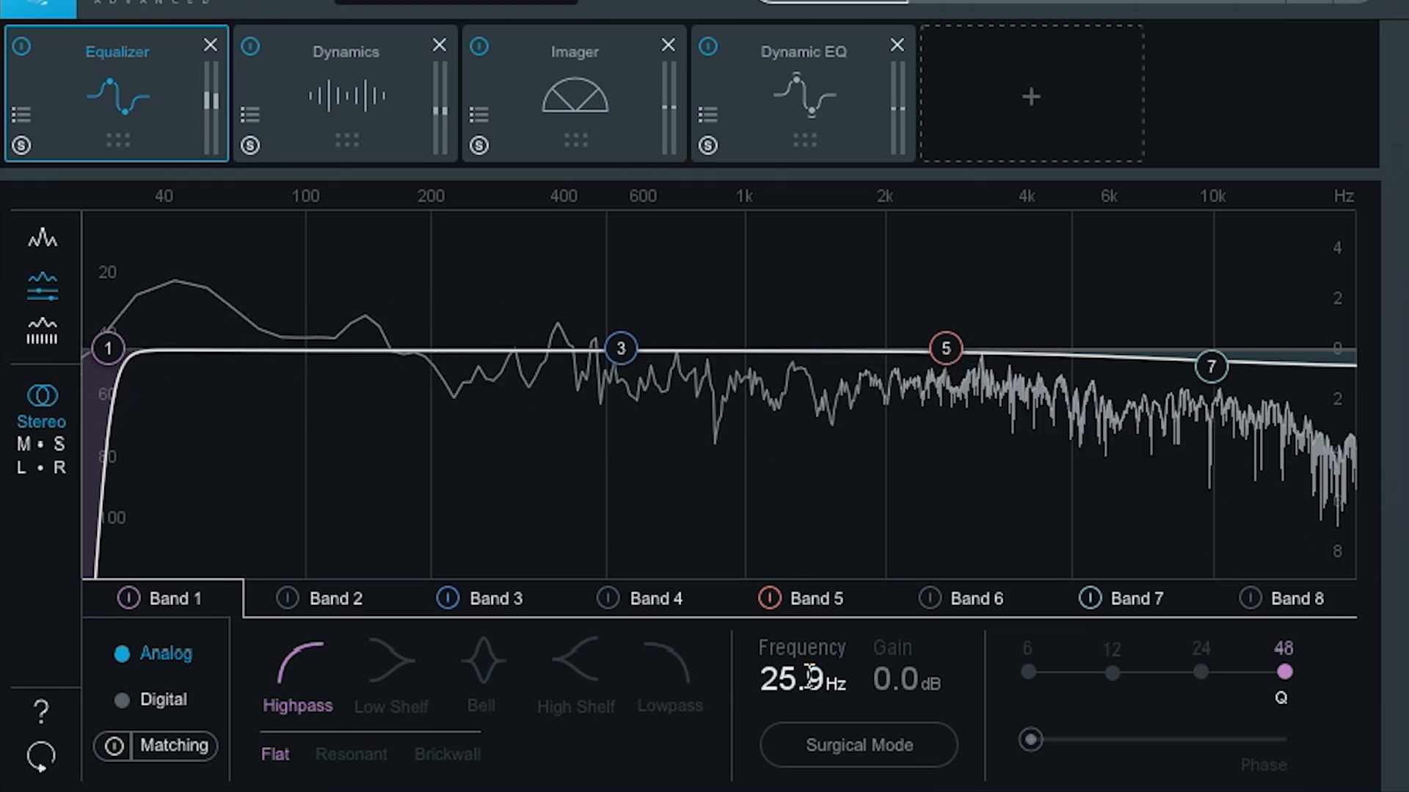
pyautogui.doubleClick(836, 682)
pyautogui.write('30')
pyautogui.press('Return')
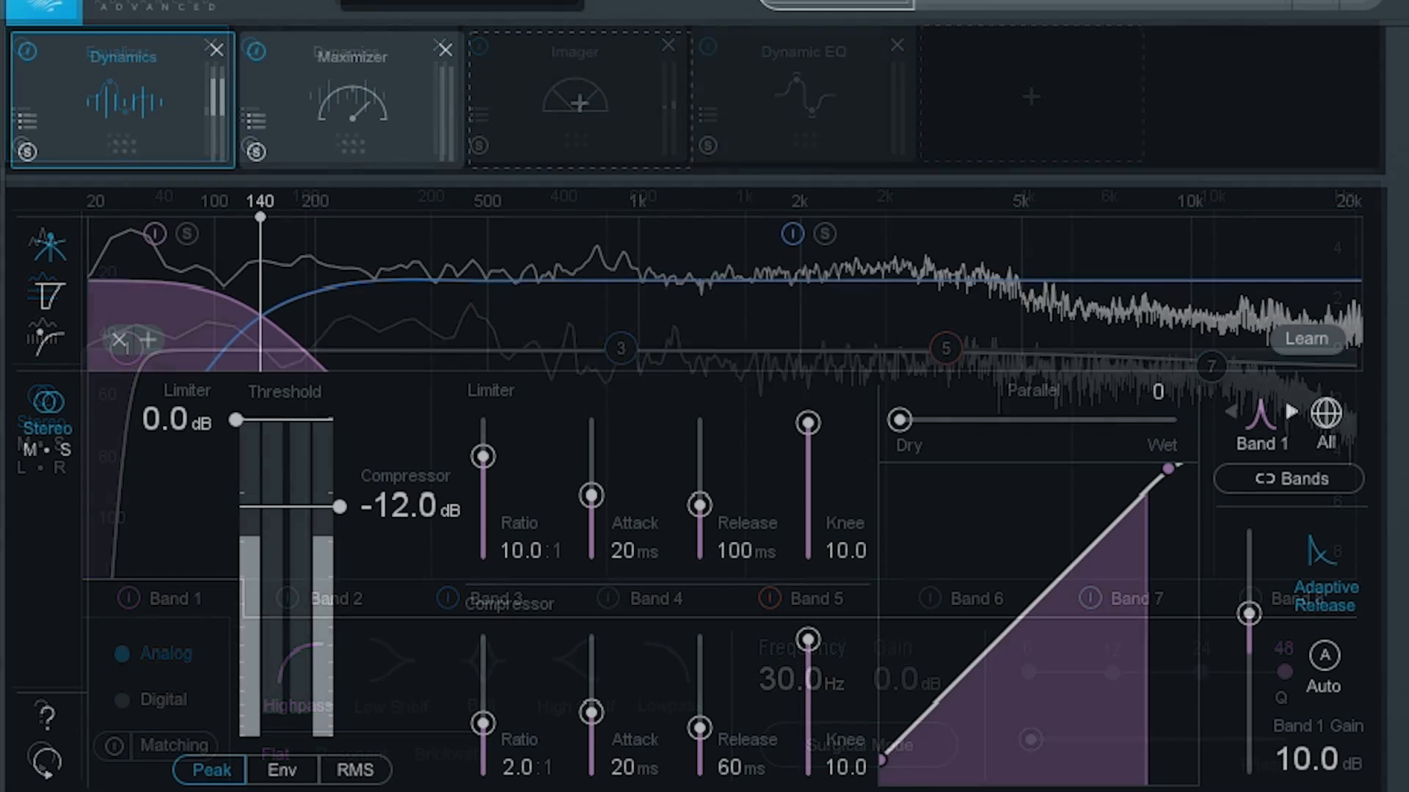
# Show Ozone 8's Dynamics module and select each of its four frequency bands in turn to examine them
pyautogui.click(299, 112)
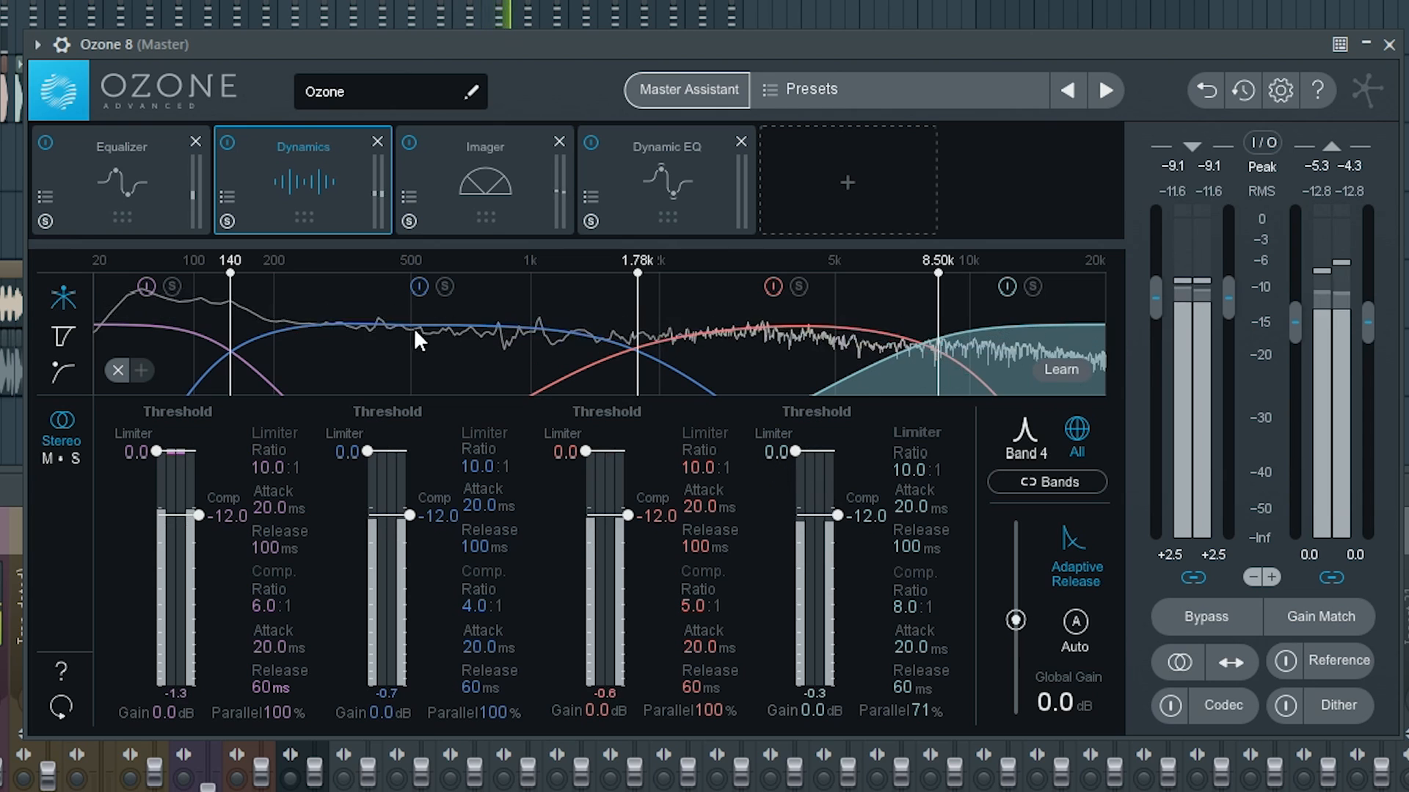
pyautogui.click(191, 343)
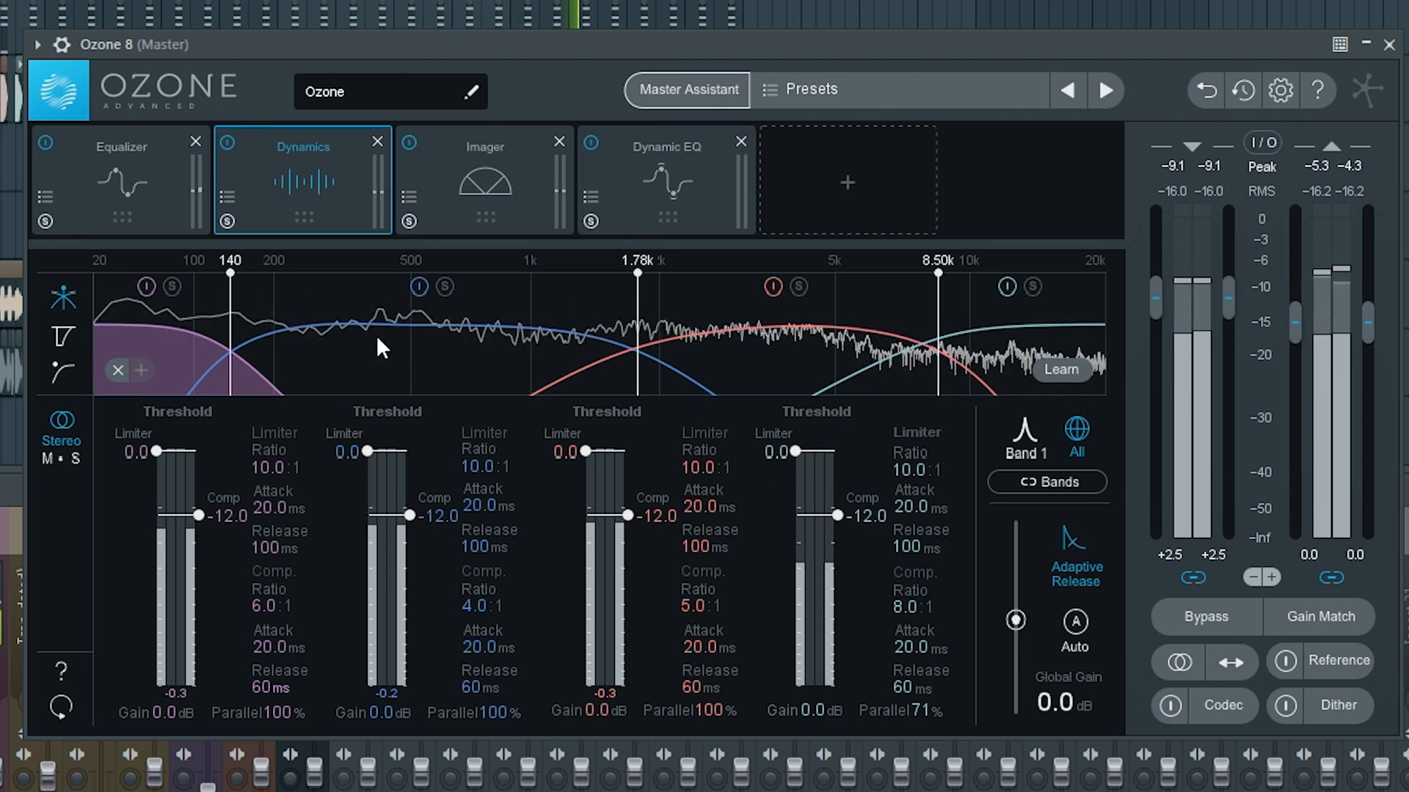
pyautogui.click(515, 349)
pyautogui.click(728, 355)
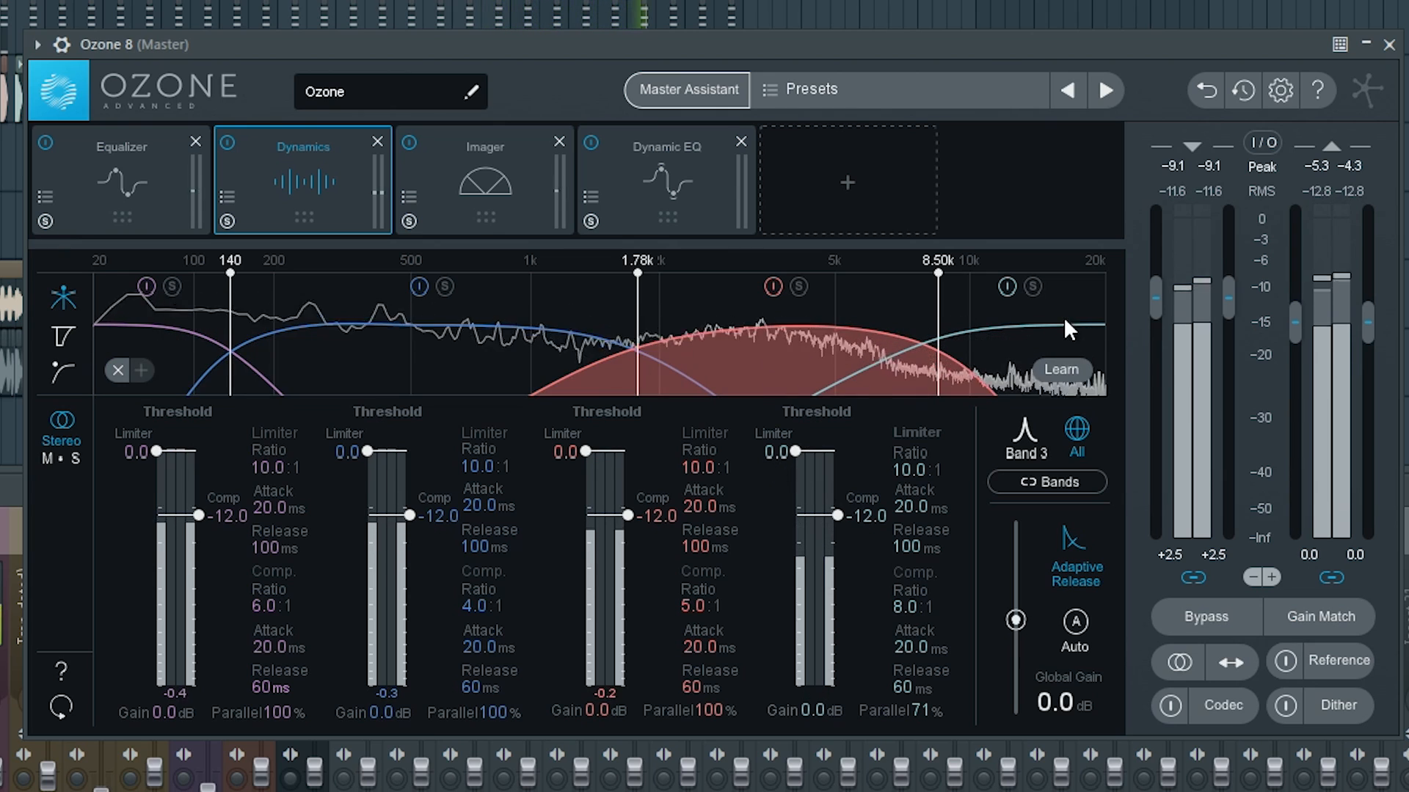
pyautogui.click(1011, 333)
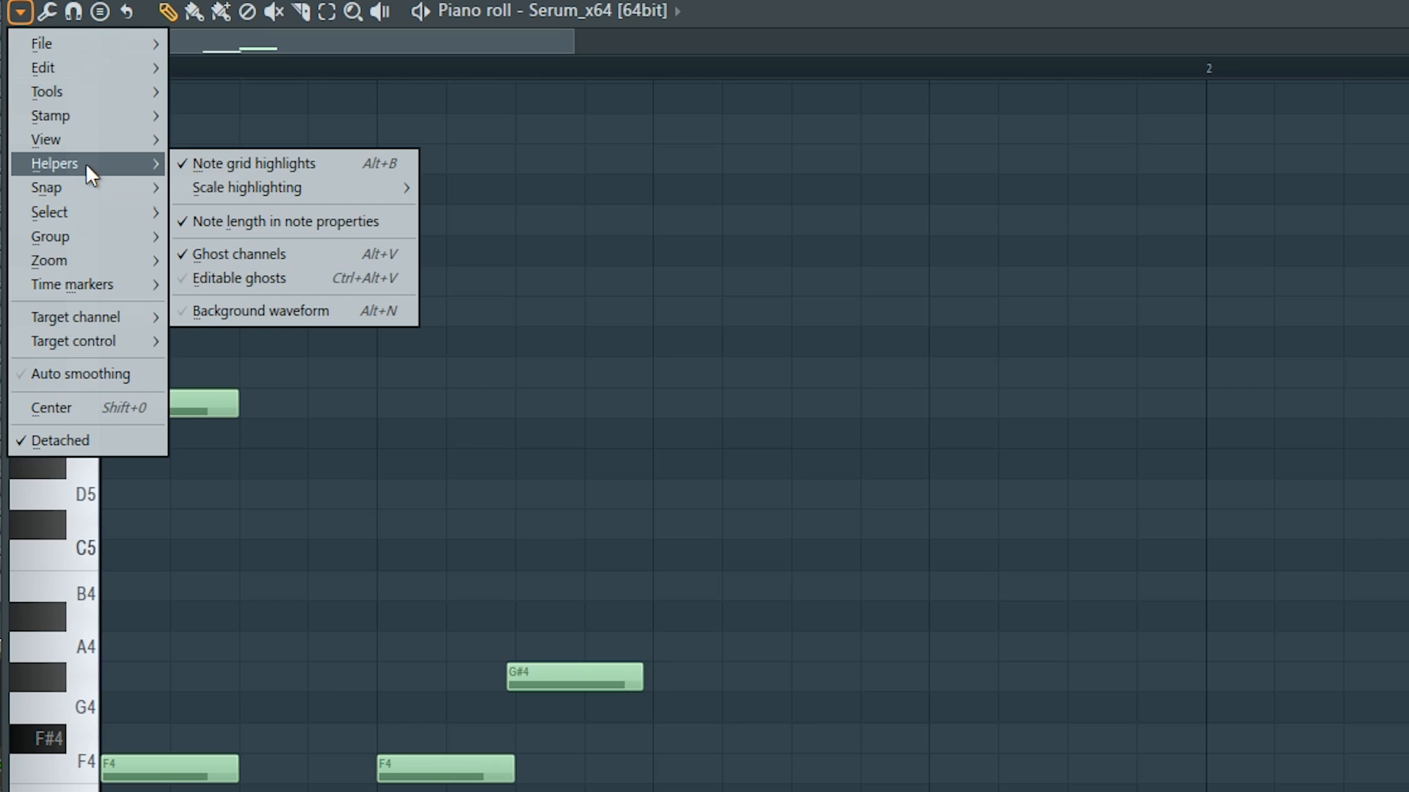
# Show the scale highlighting options among the piano roll helpers
pyautogui.moveTo(285, 187)
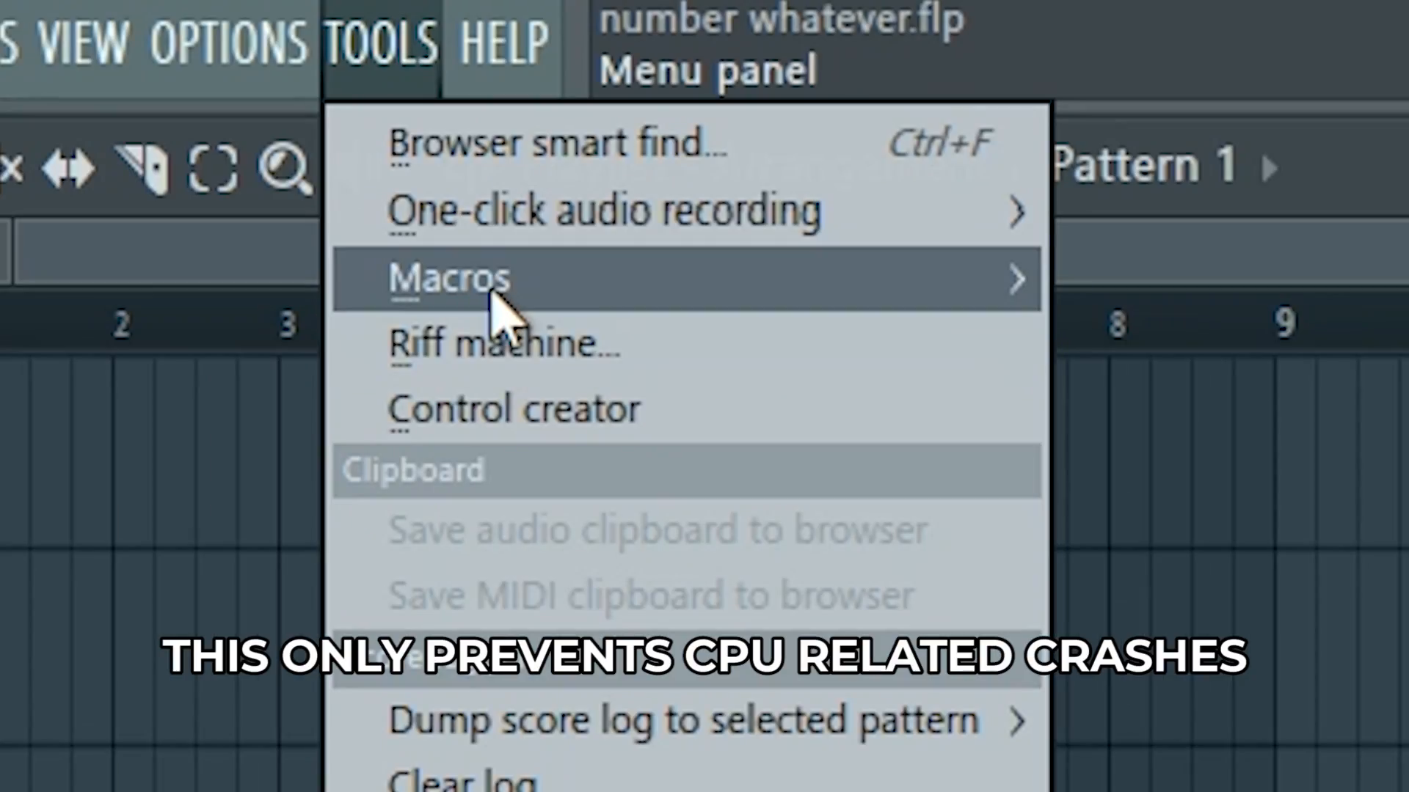
# Open the ASIO panel for the FL Studio ASIO device from the audio settings
pyautogui.moveTo(504, 315)
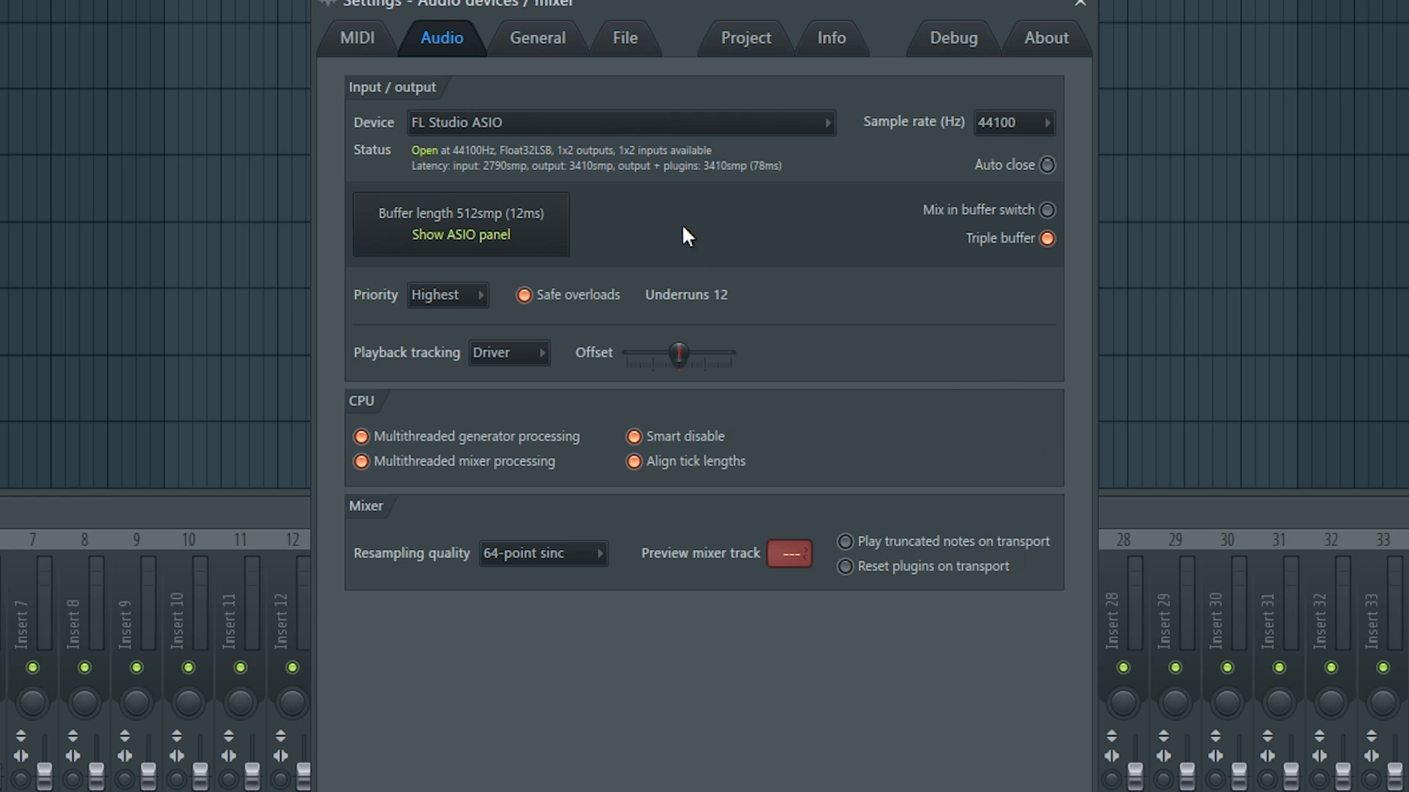
pyautogui.click(465, 228)
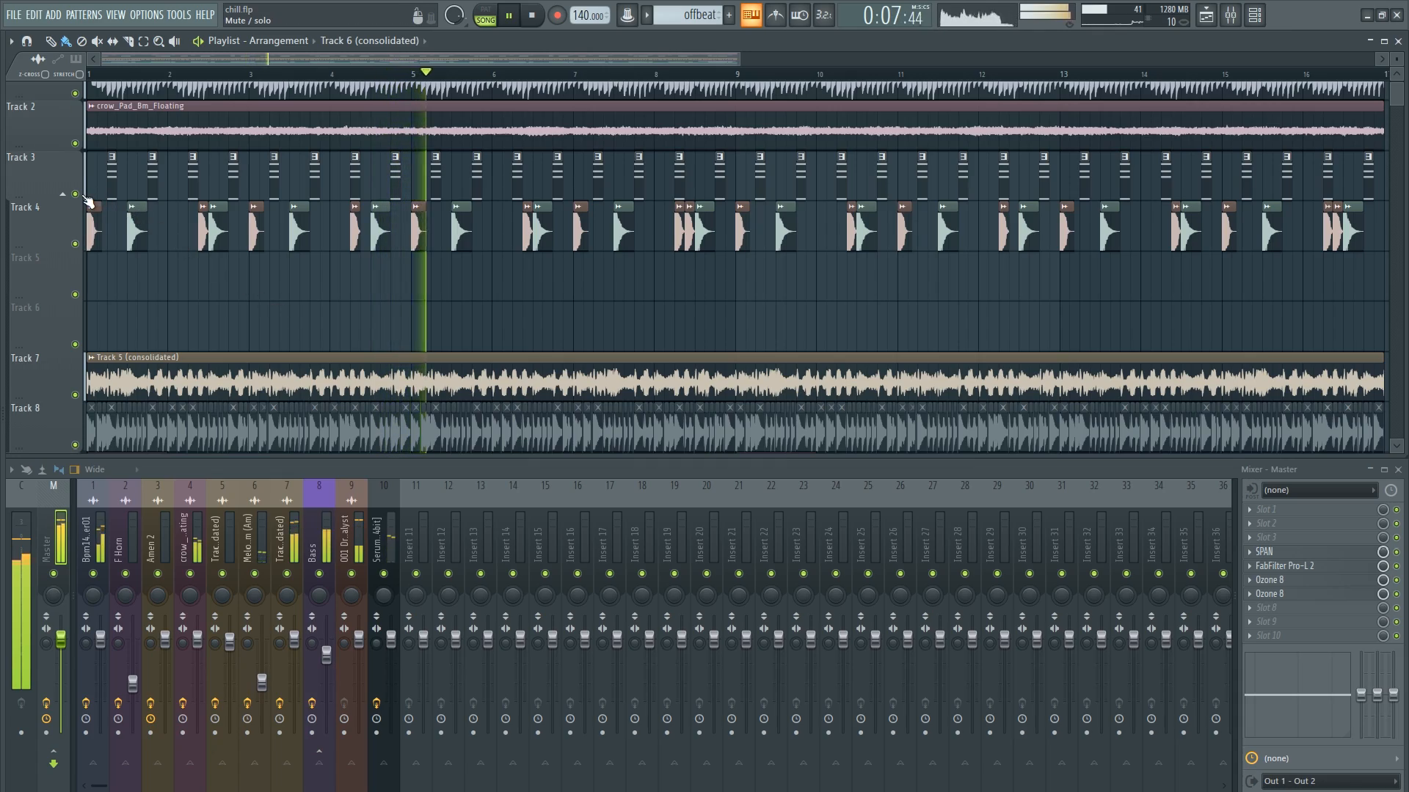
# Solo playlist Track 3, consolidate it to audio from track start, and close the new clip's channel settings
pyautogui.rightClick(85, 197)
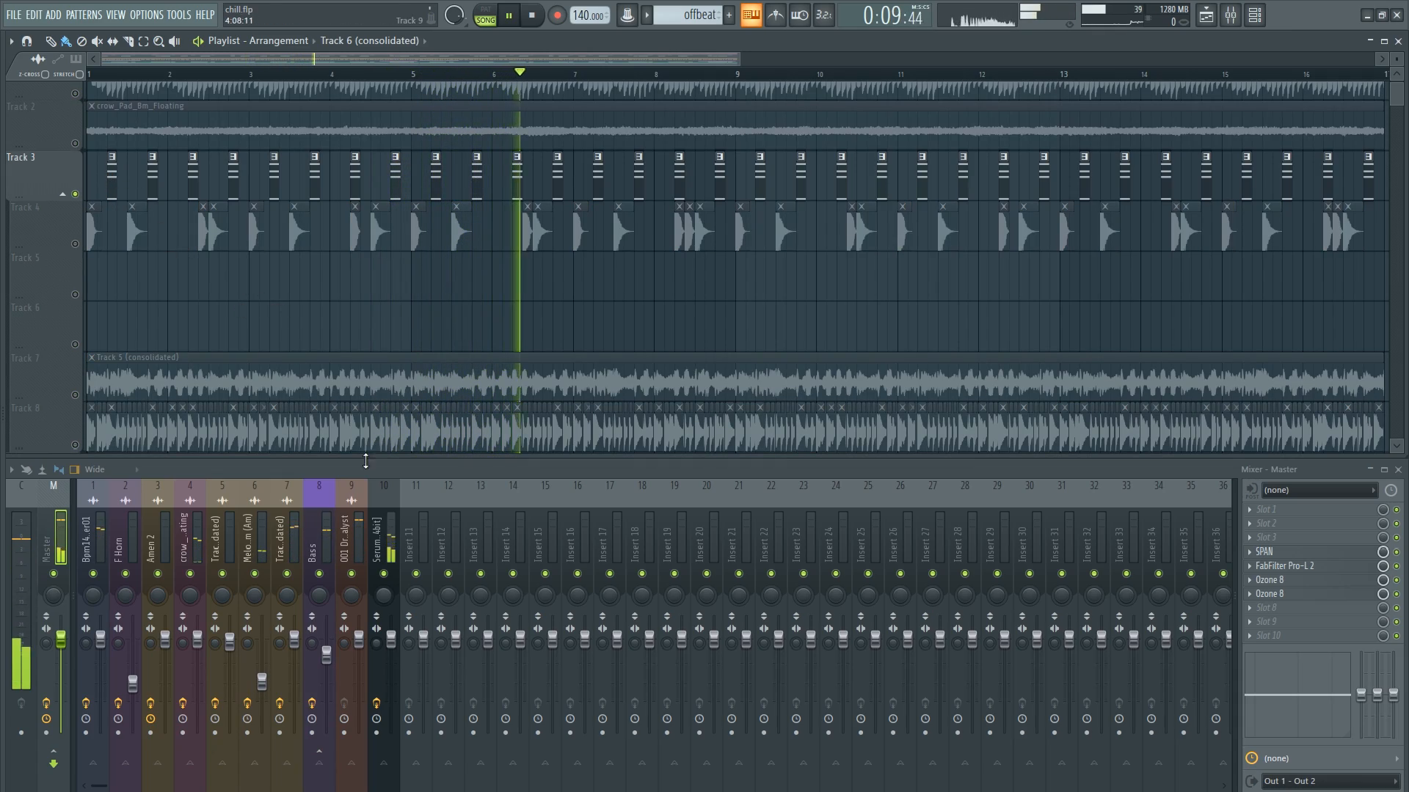
pyautogui.rightClick(31, 193)
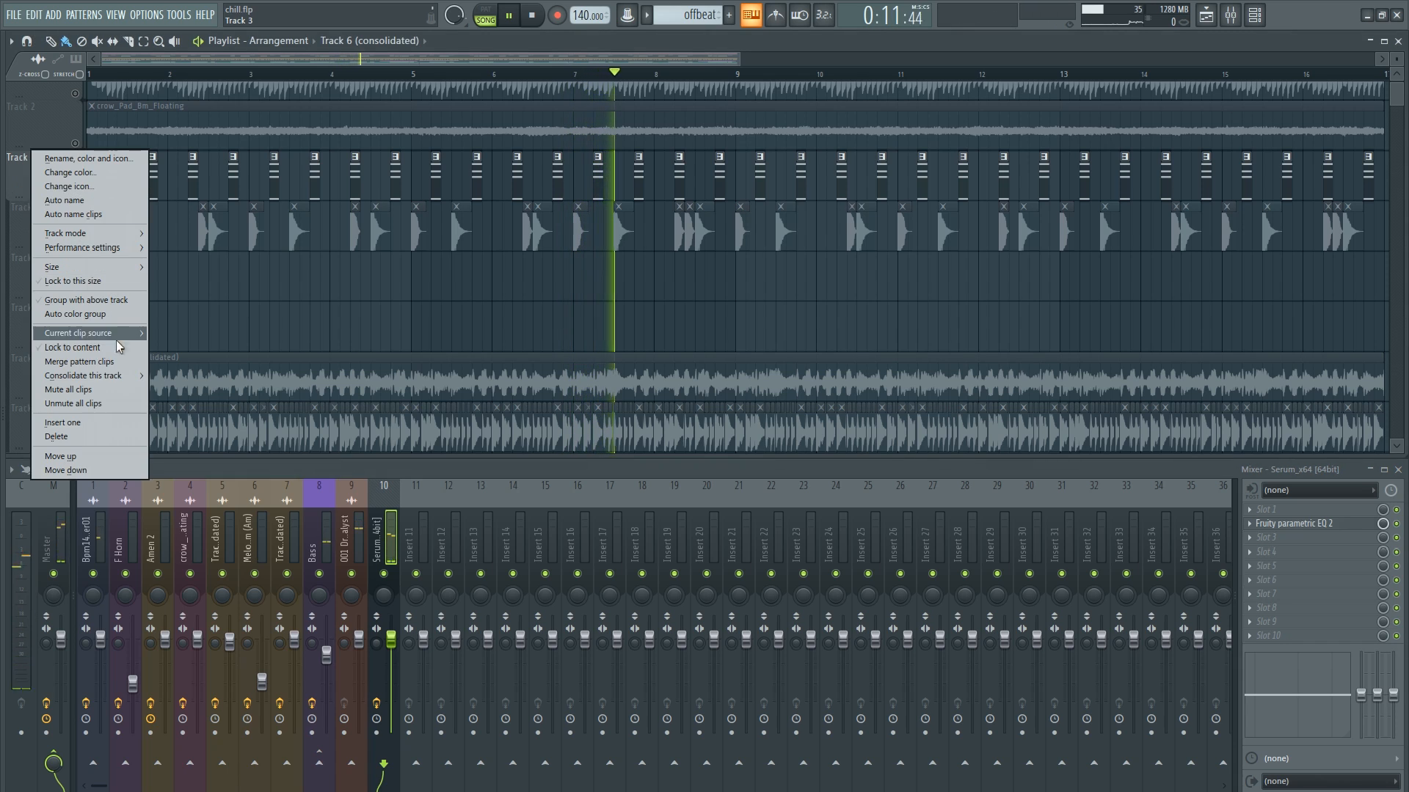
pyautogui.moveTo(103, 376)
pyautogui.rightClick(35, 156)
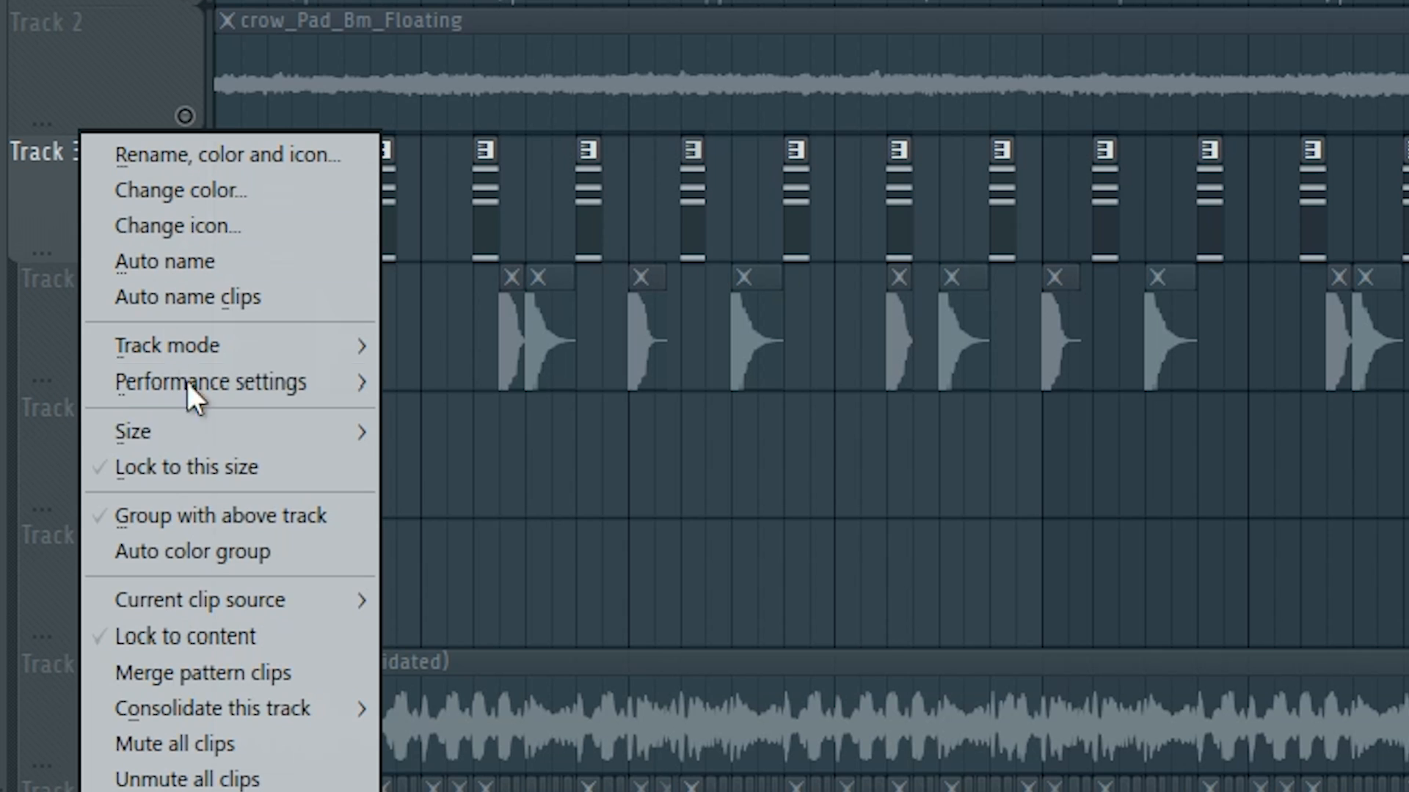
pyautogui.moveTo(102, 374)
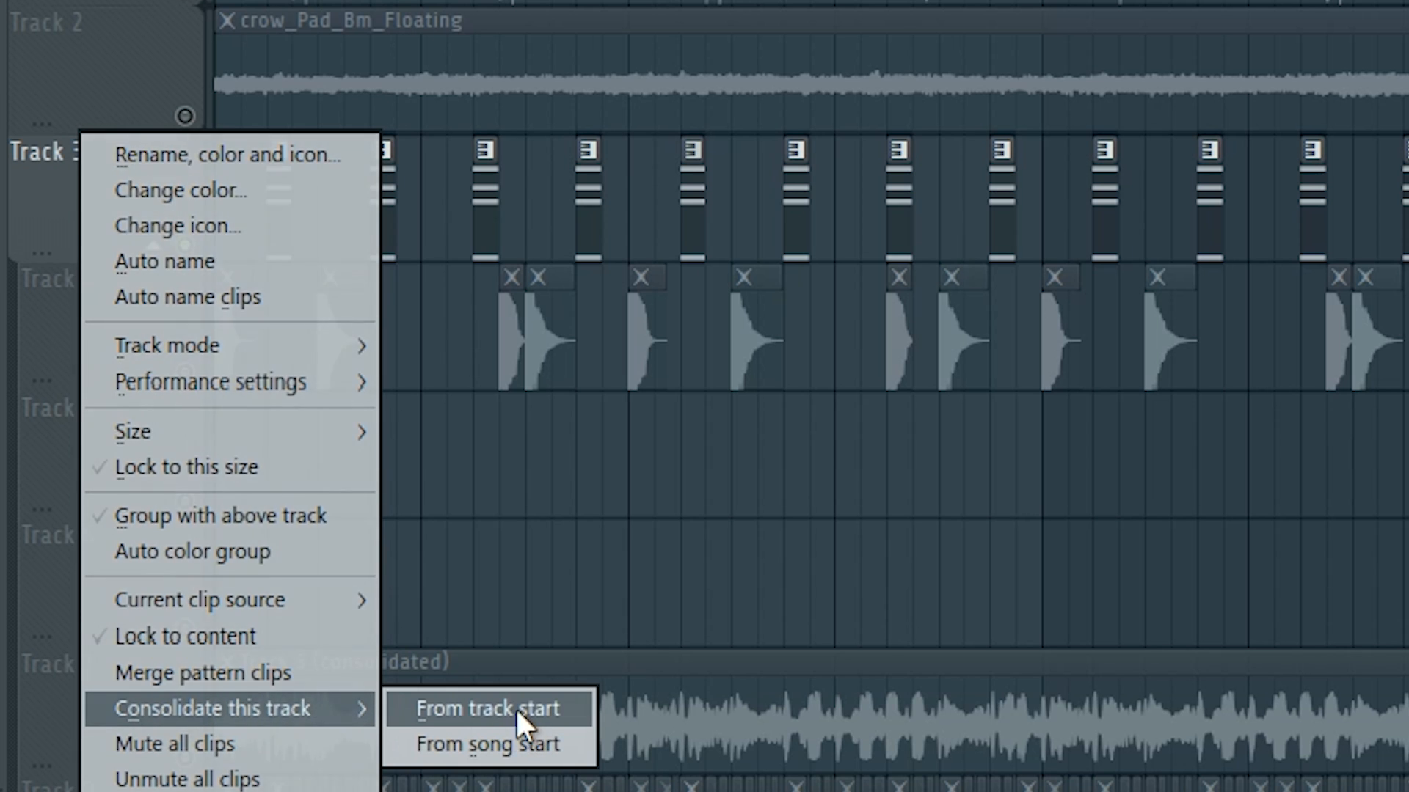
pyautogui.click(516, 711)
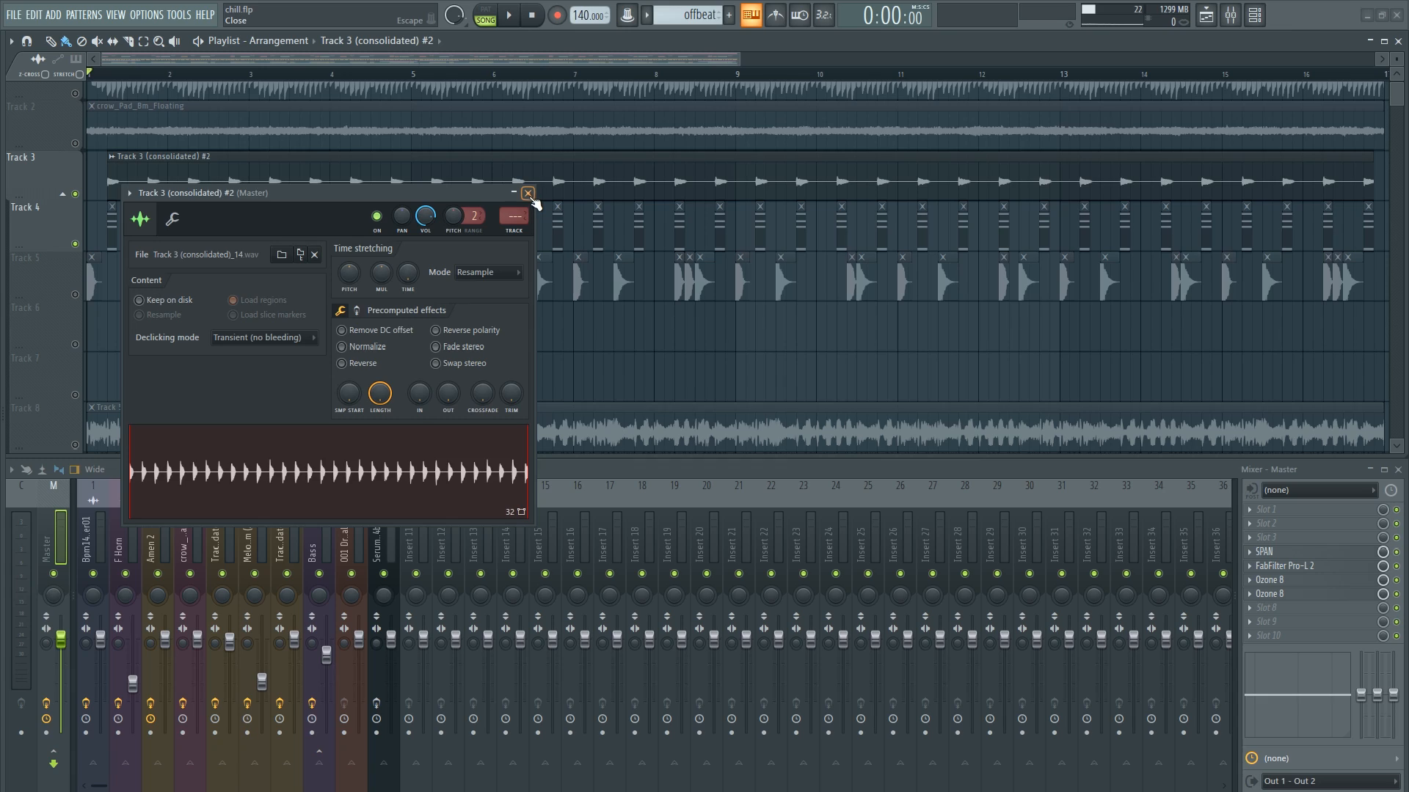
pyautogui.click(516, 213)
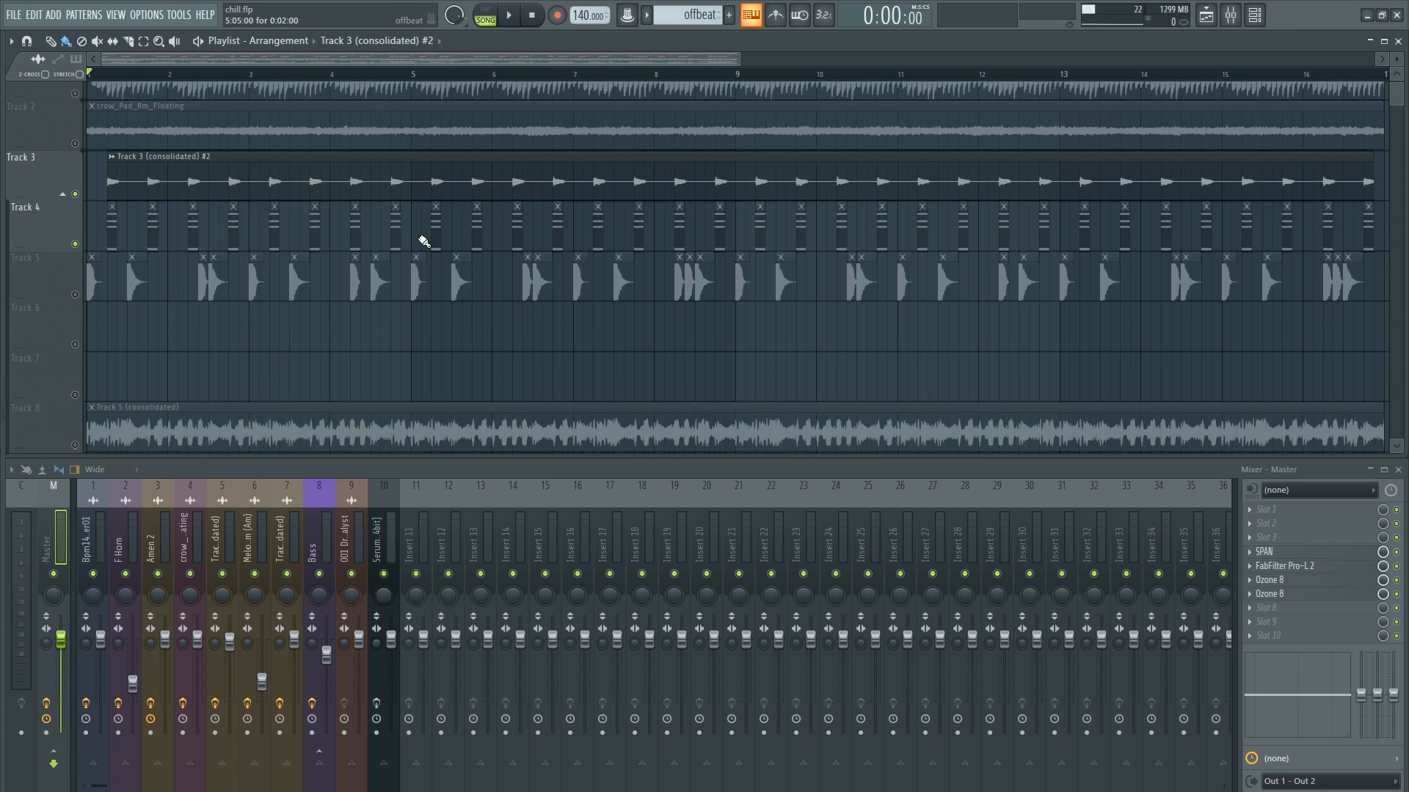
# Show the channel rack and bring the mixer to the front to view the Serum_x64 insert
pyautogui.press('F6')
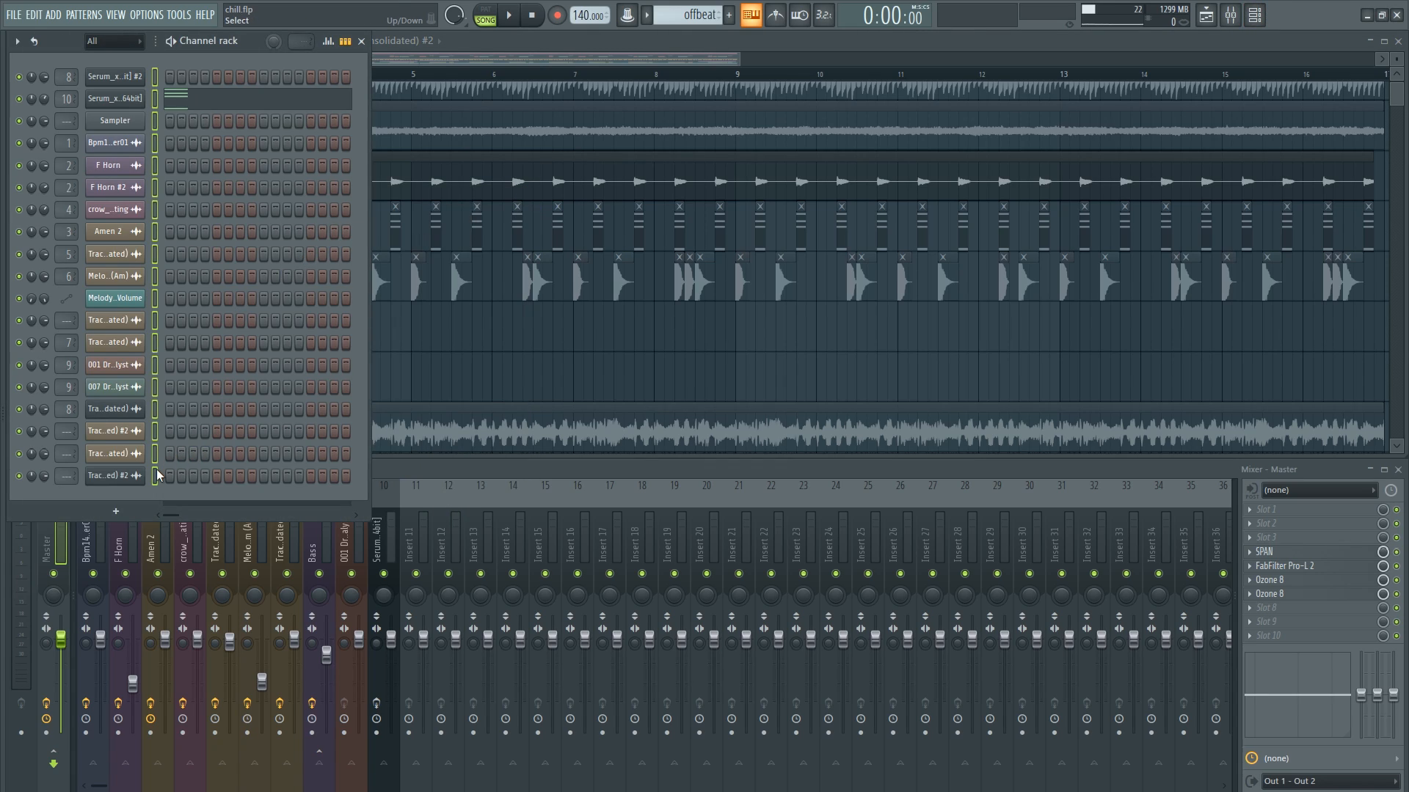
pyautogui.press('F9')
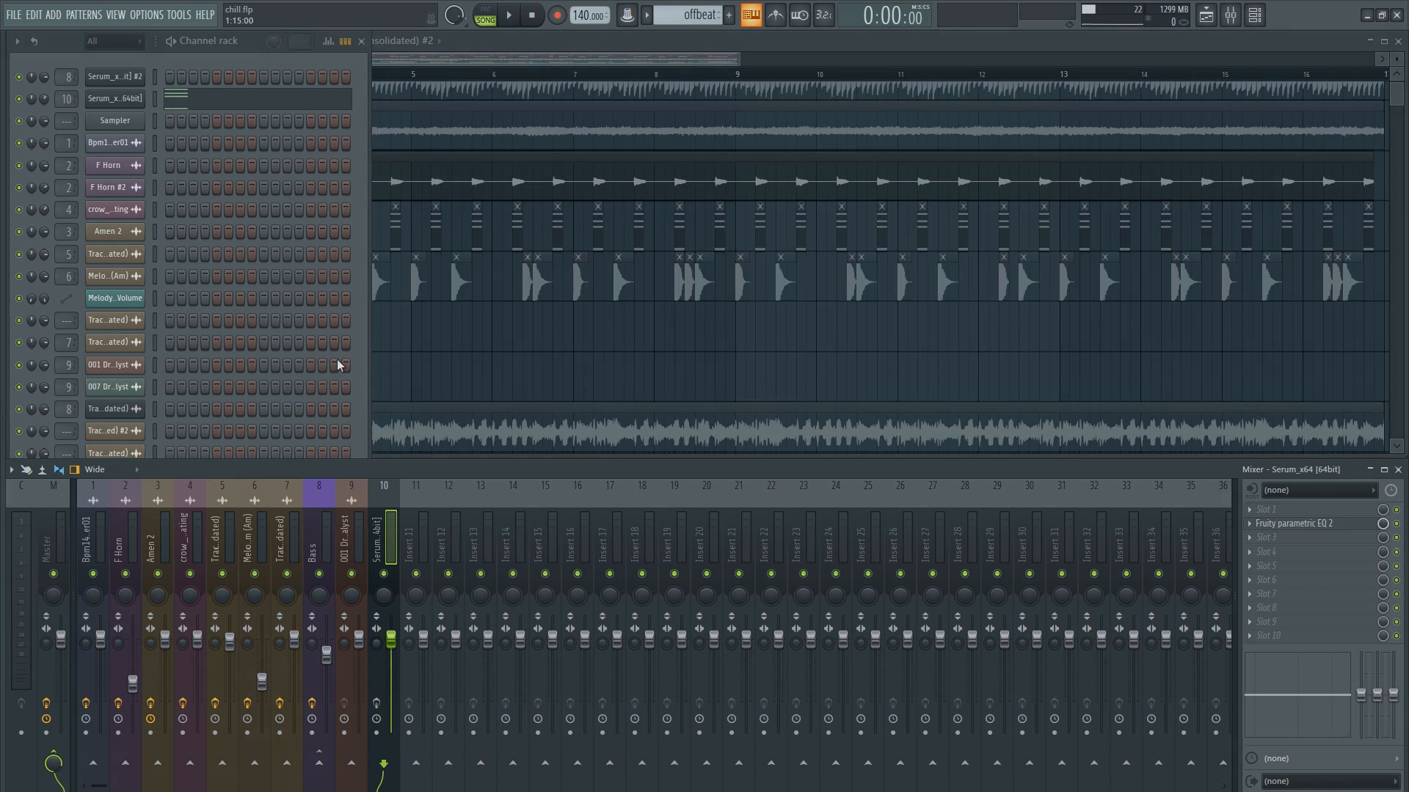